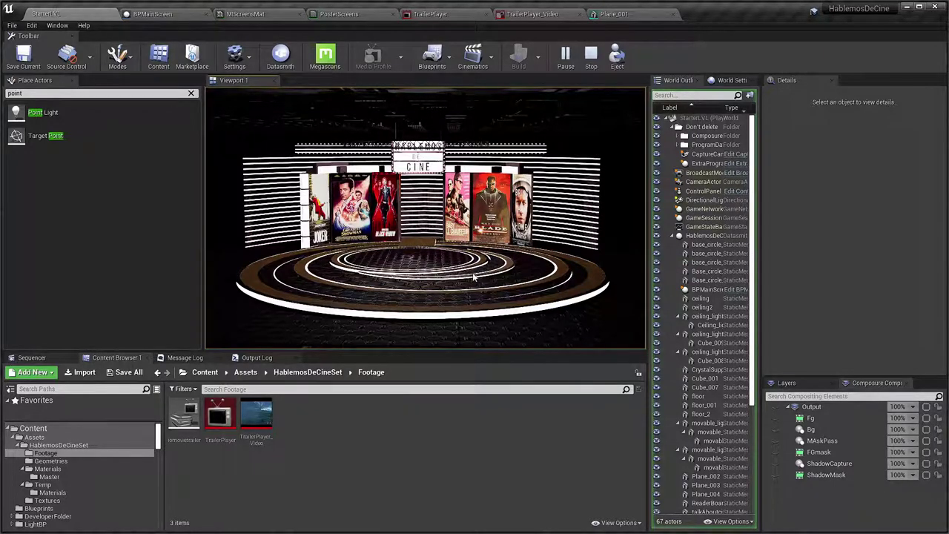
- Play crowd.mov, then basket.mp4 on the set screens, and duplicate the crowd card as copy_2_Play File
key("alt+Tab")
key("alt+Tab")
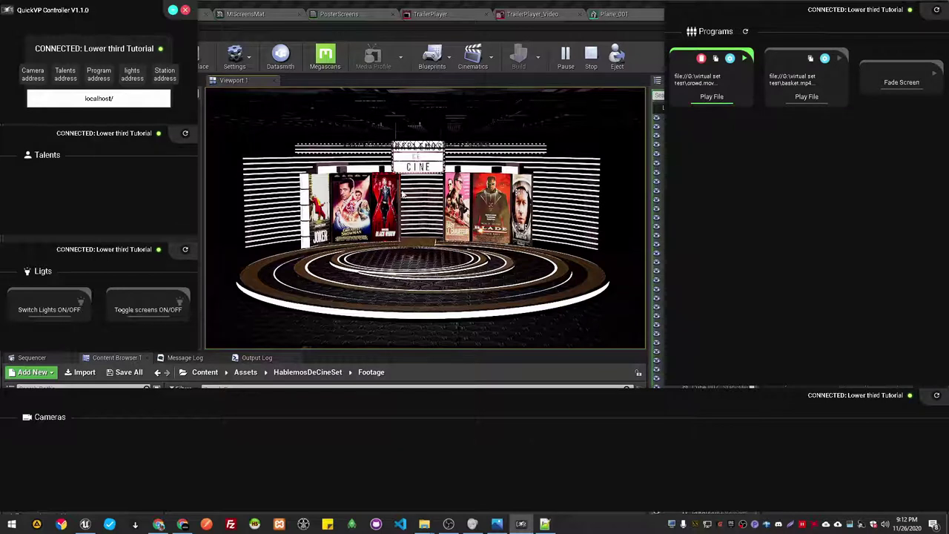
left_click(893, 83)
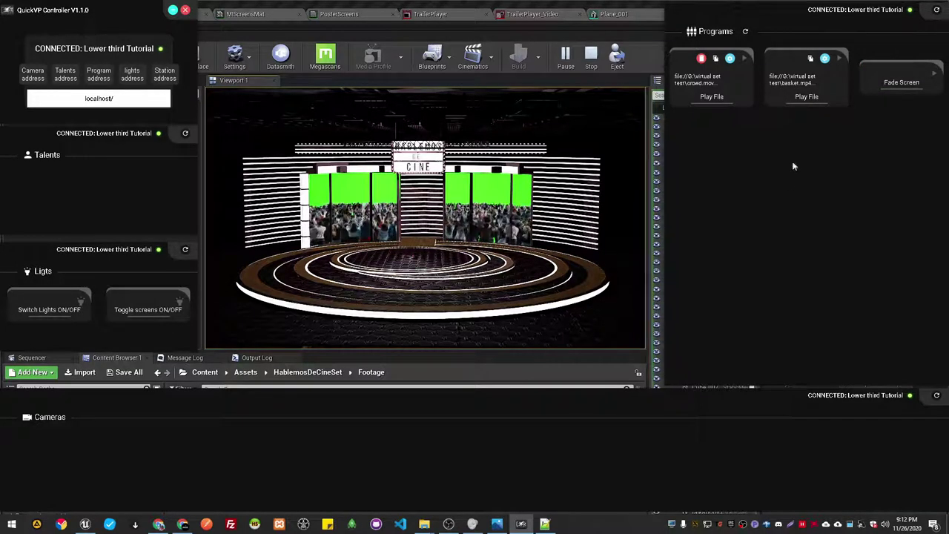
left_click(801, 90)
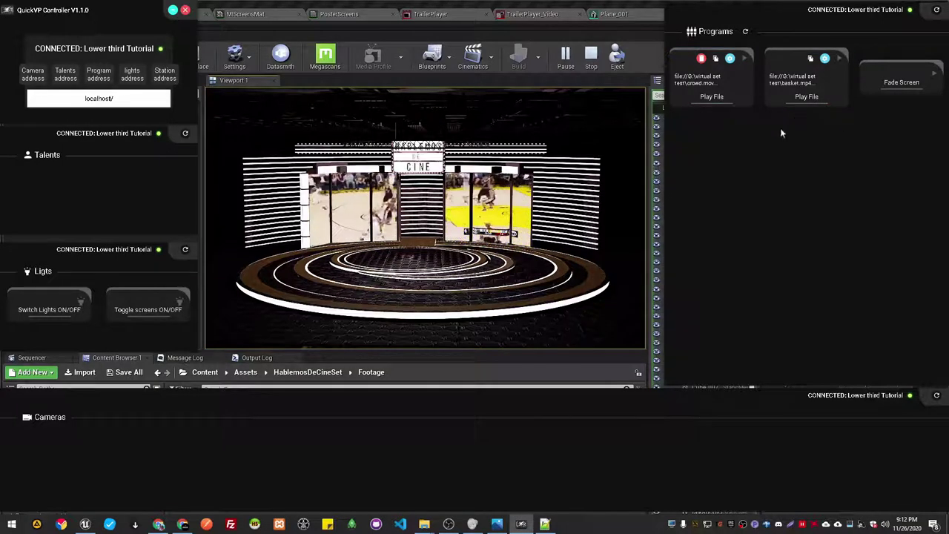
left_click(717, 62)
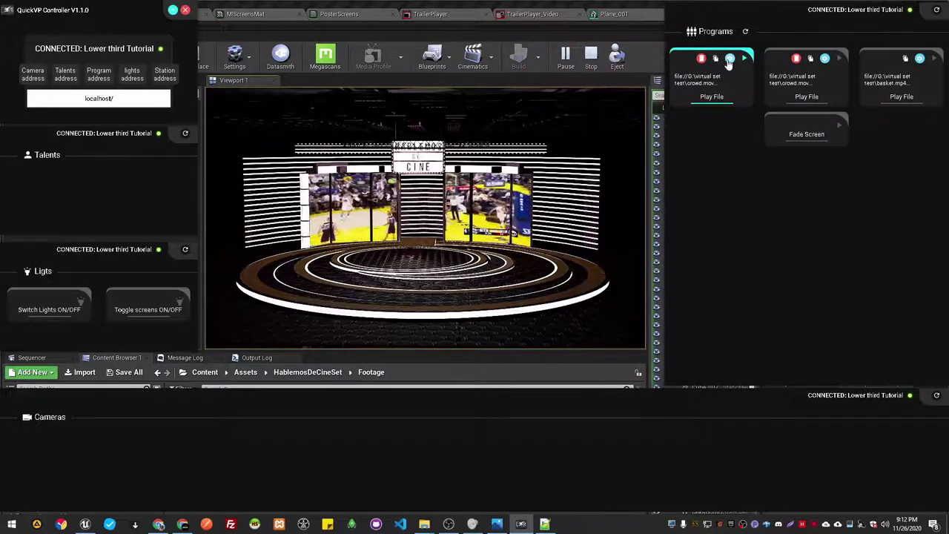
left_click(919, 58)
- Copy the full path of the AdobeStock_226148890 presenter clip from the virtual set folder
key("alt+Tab")
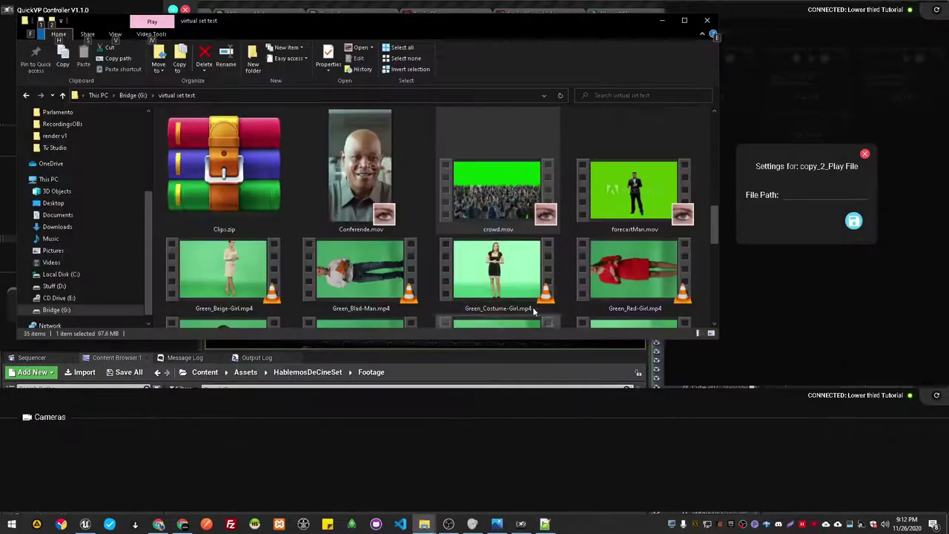
scroll(375, 290, "up", 5)
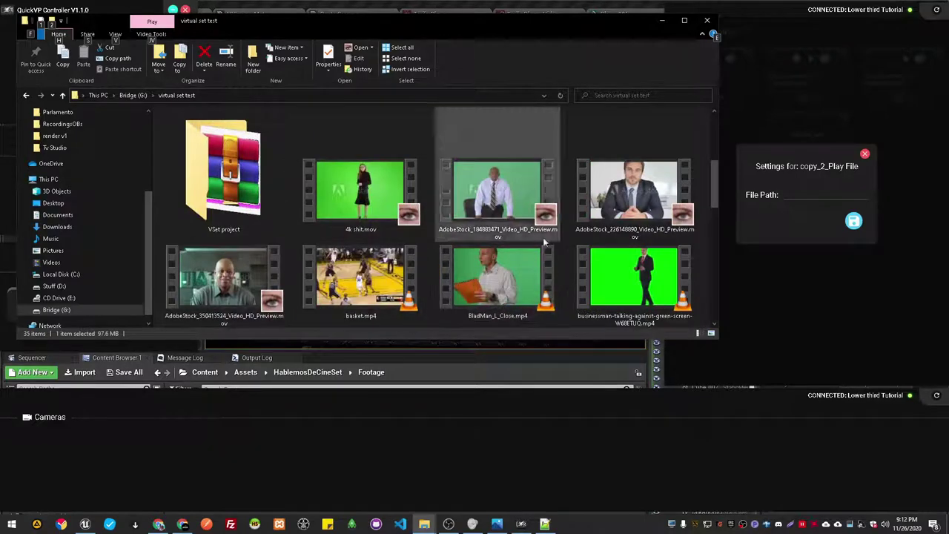
right_click(615, 199)
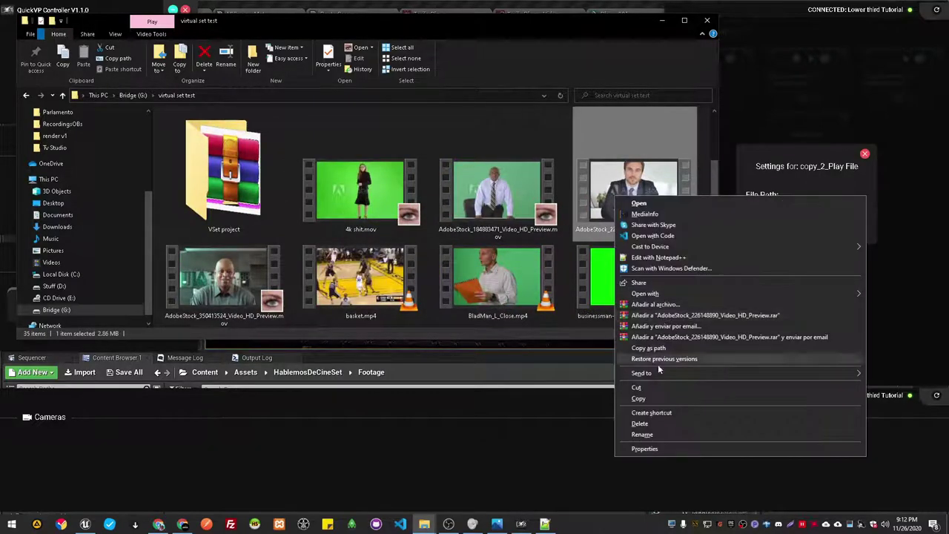
left_click(655, 350)
- In Notepad++, paste the clip path below crowd.mov and rewrite it as a file:// link
key("alt+Tab")
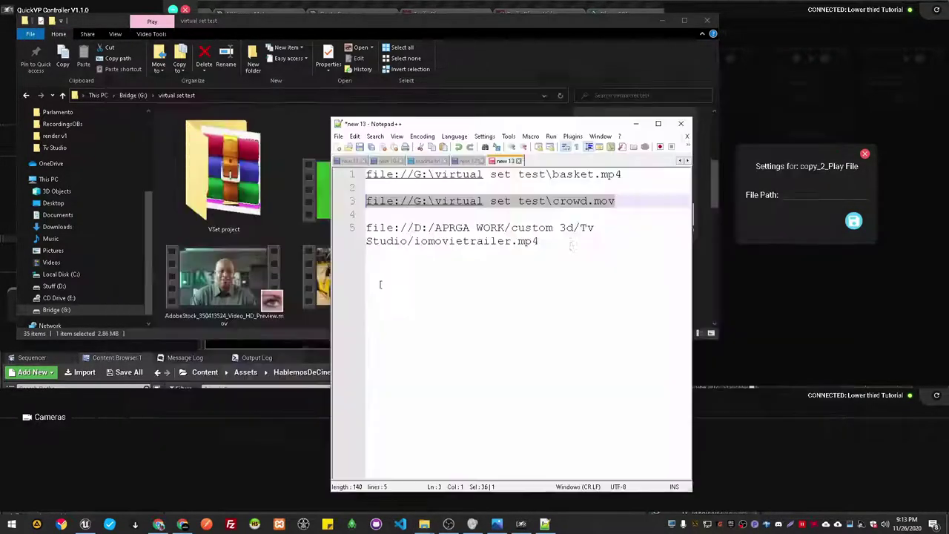
left_click(566, 241)
left_click(635, 207)
type(".")
key("Return")
key("Return")
key("ctrl+v")
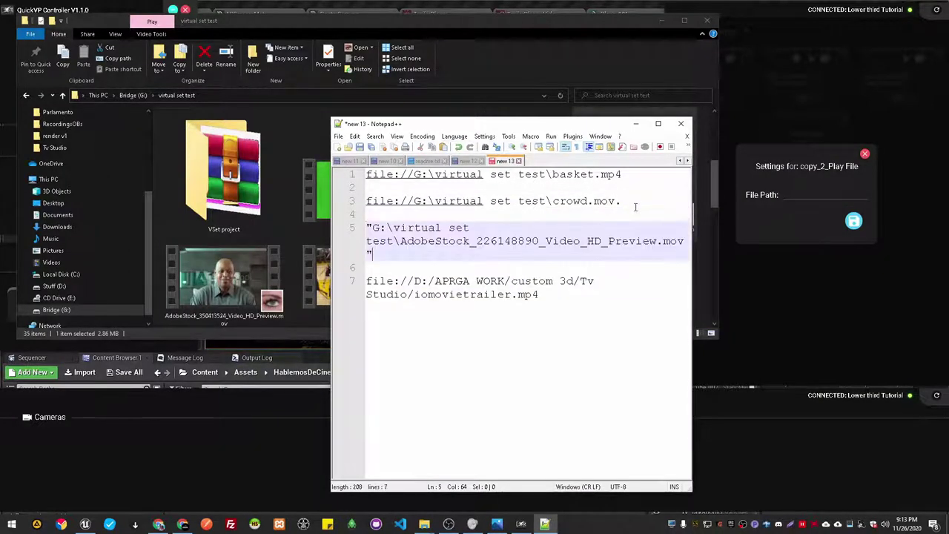
key("BackSpace")
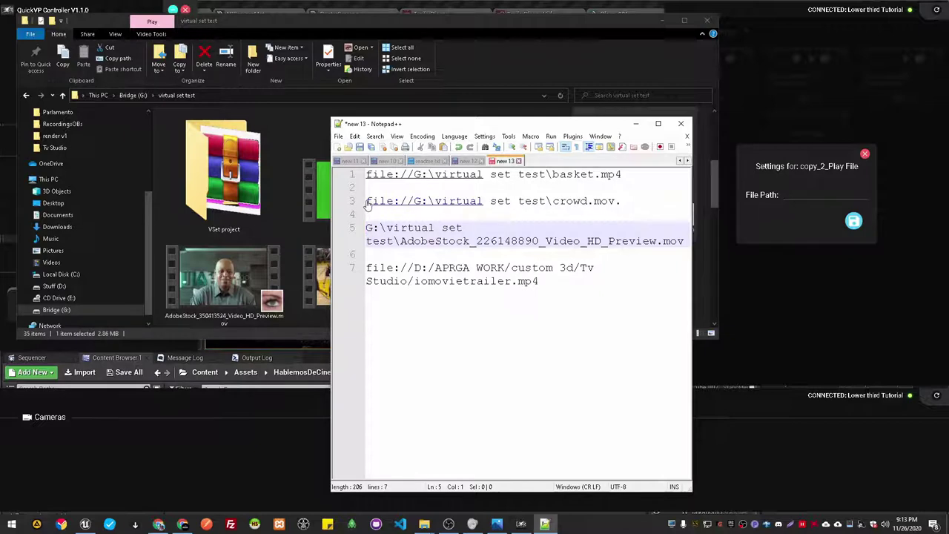
type("file\"")
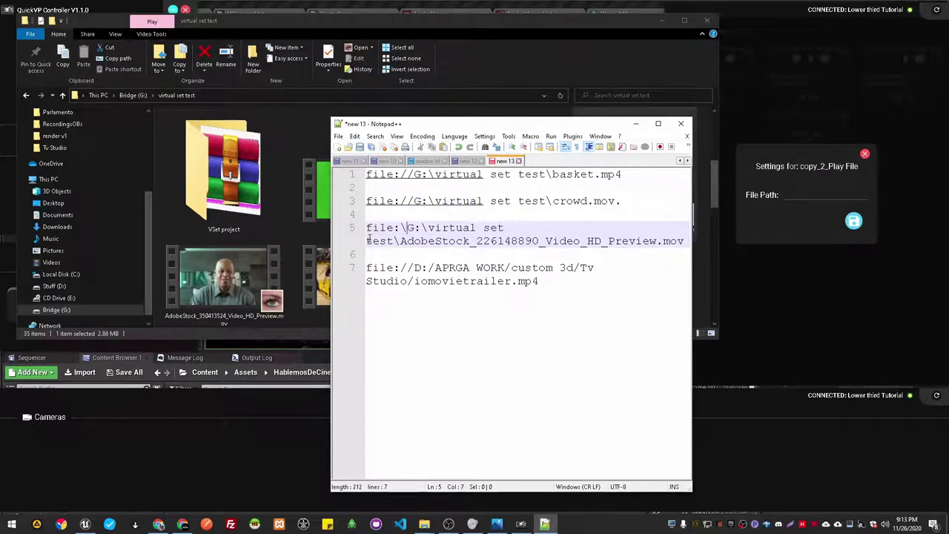
type("//")
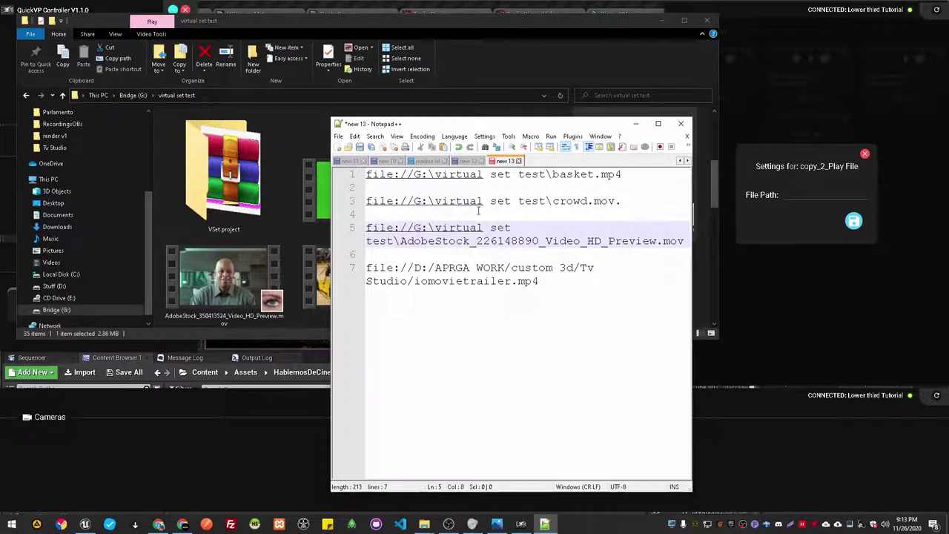
left_click_drag(687, 242, 366, 227)
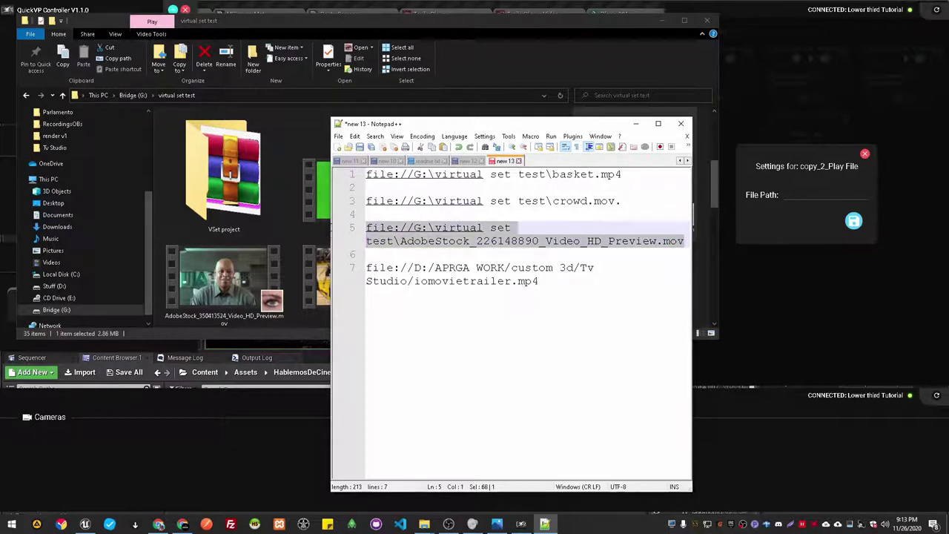
- Put the file:// link in the new card's File Path, save it, and play the presenter clip
left_click(826, 194)
key("ctrl+v")
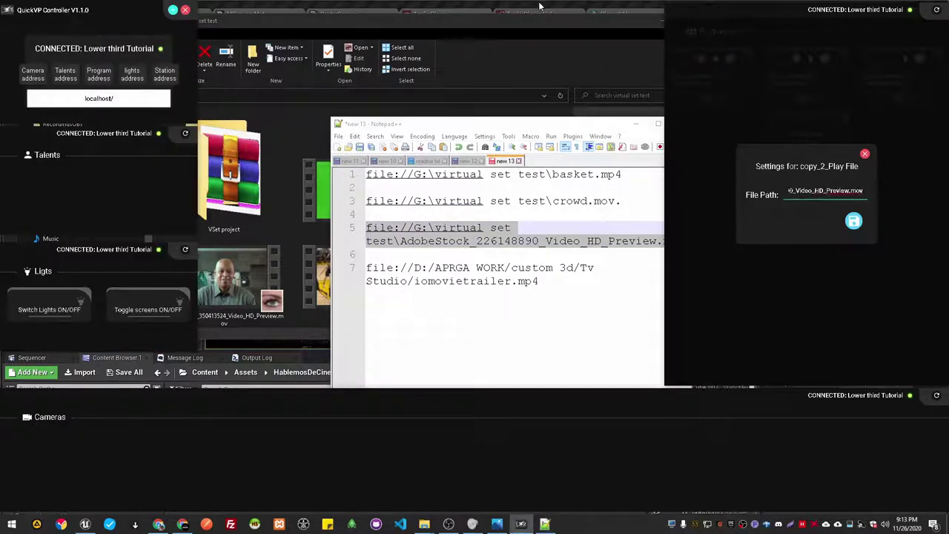
left_click(545, 12)
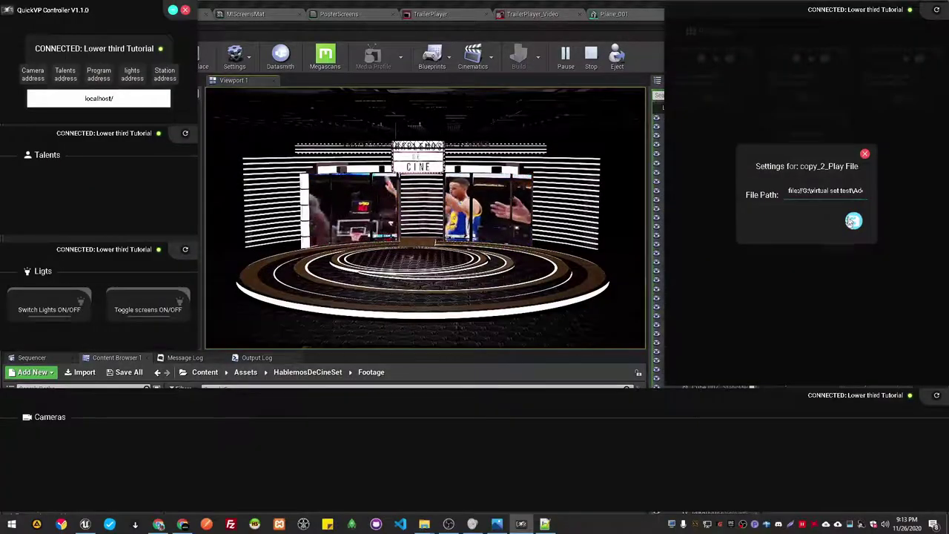
left_click(854, 221)
left_click(728, 97)
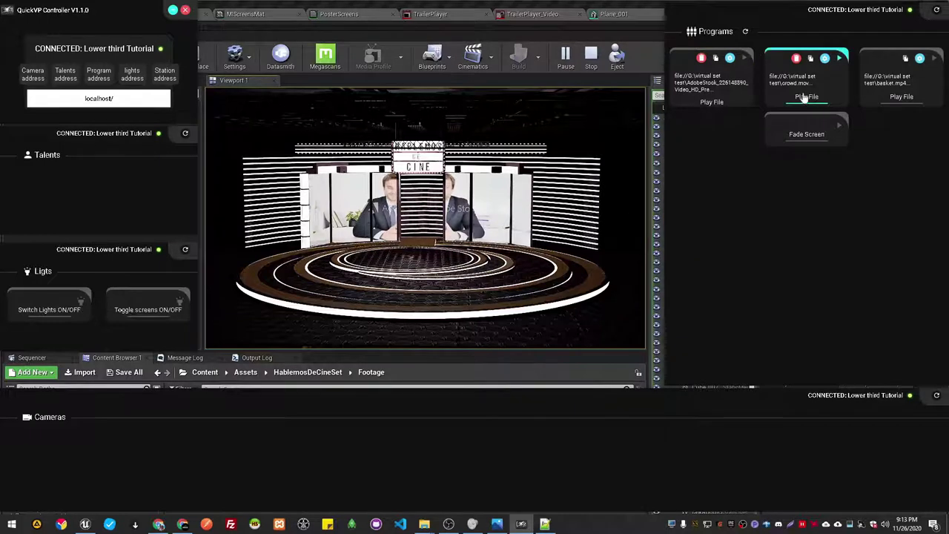
- Switch the set screens back to the crowd clip and frame the poster wall in Unreal
left_click(850, 101)
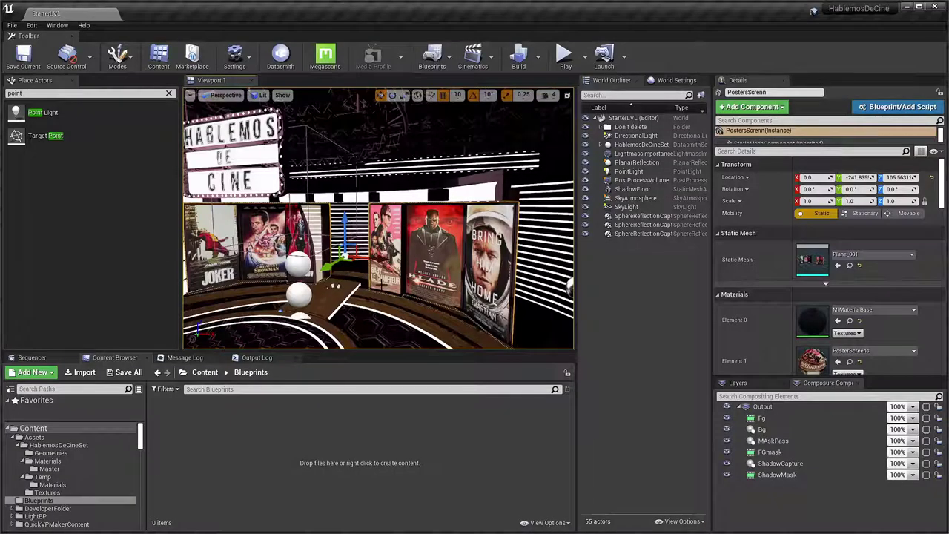
right_click_drag(336, 286, 335, 285)
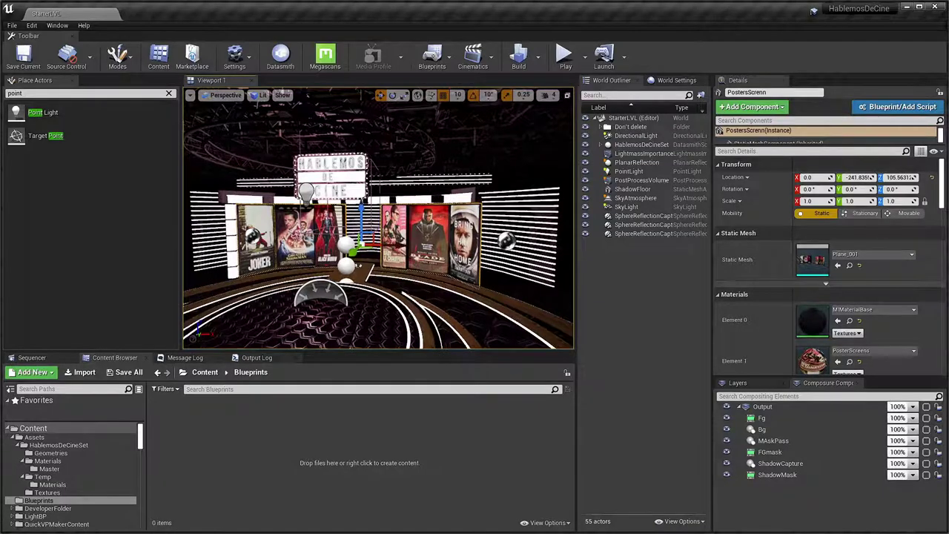
right_click_drag(335, 285, 335, 285)
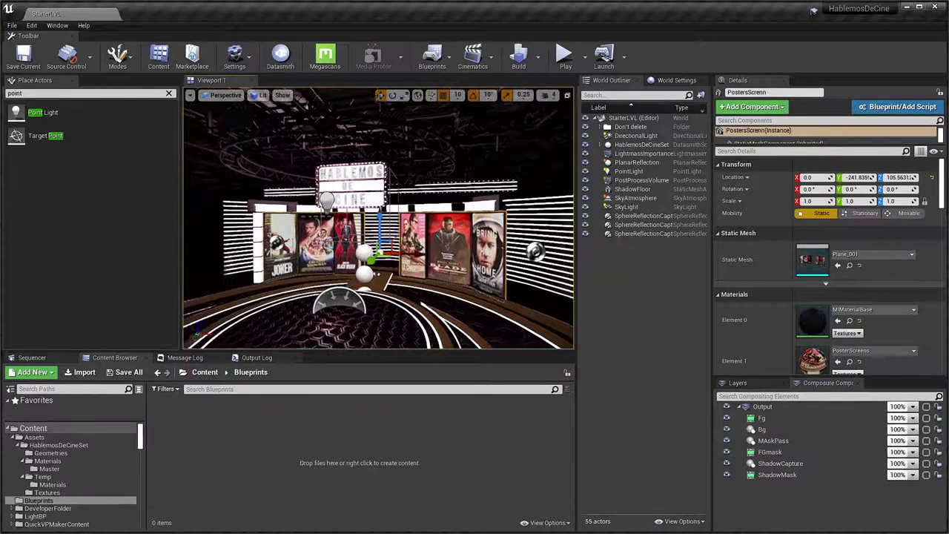
right_click_drag(315, 250, 314, 249)
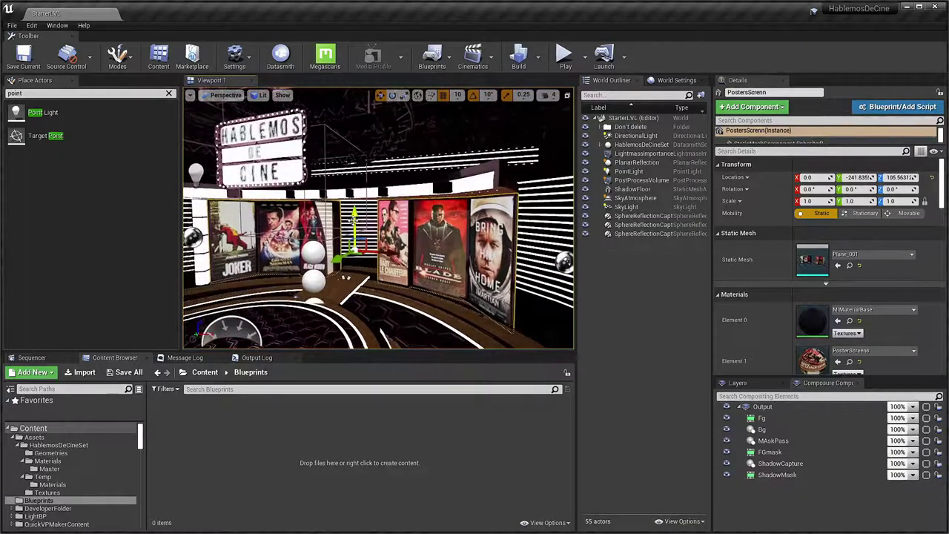
- Select the PostersScrenn poster screen actor, undoing its accidental move, and open the Blueprints menu
left_click(355, 222)
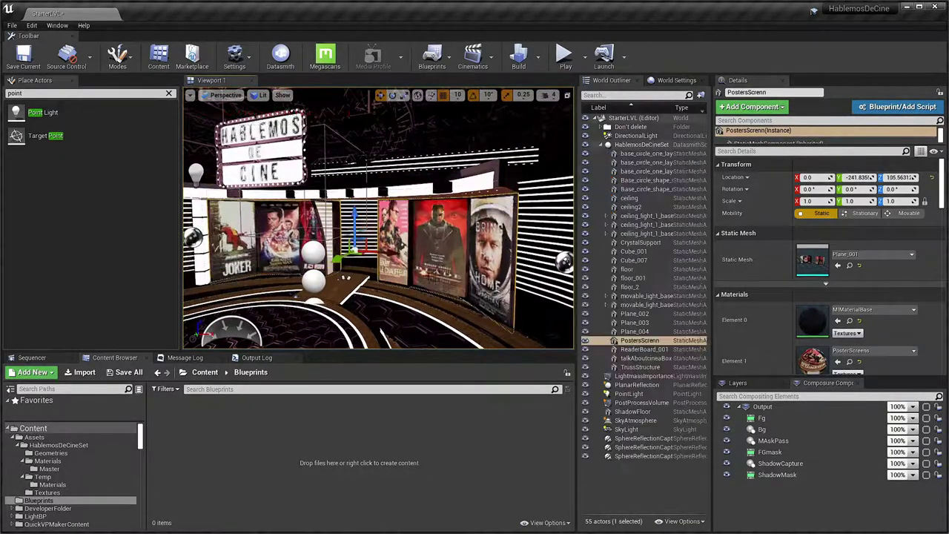
key("ctrl+z")
right_click_drag(315, 249, 314, 249)
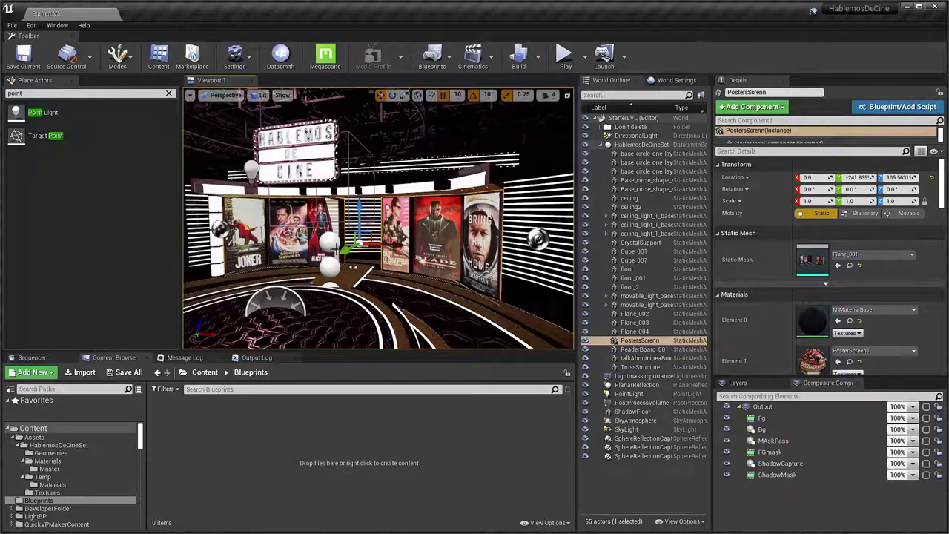
left_click(448, 58)
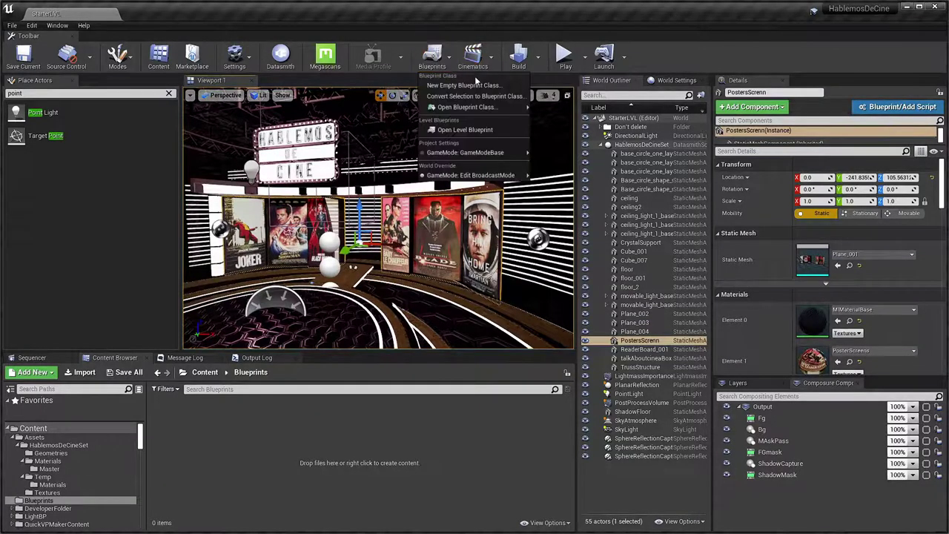
- Convert the poster actor with Harvest Components into an Actor Blueprint named BPMainScreen in /Game/Blueprints
left_click(489, 98)
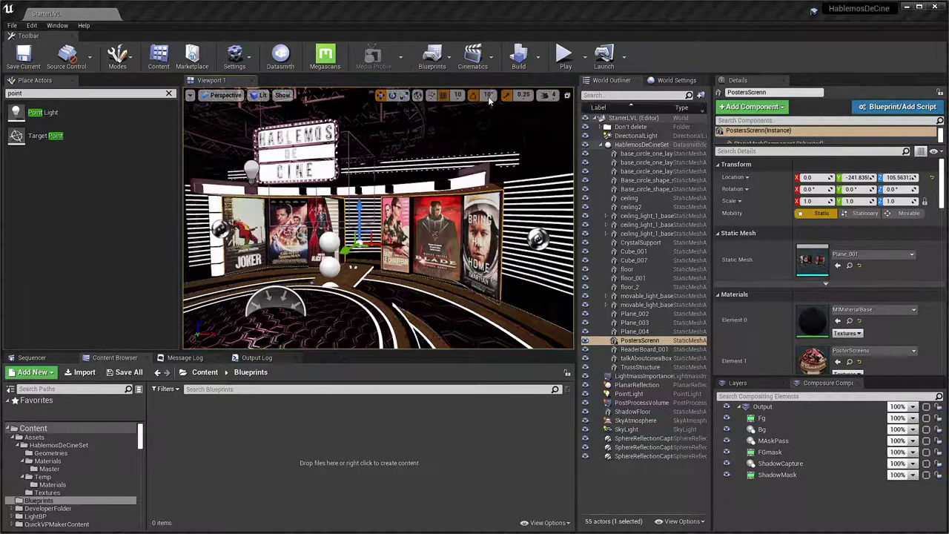
left_click(368, 207)
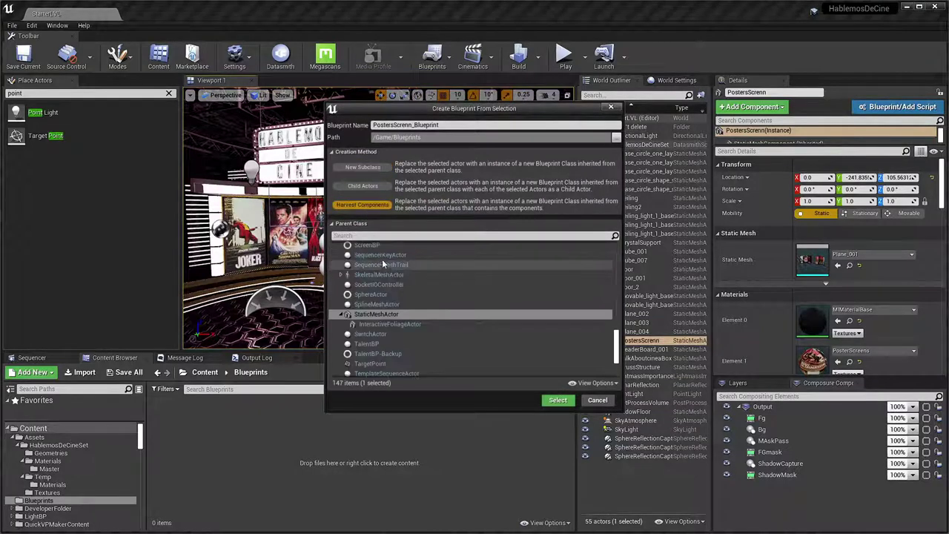
scroll(386, 269, "down", 5)
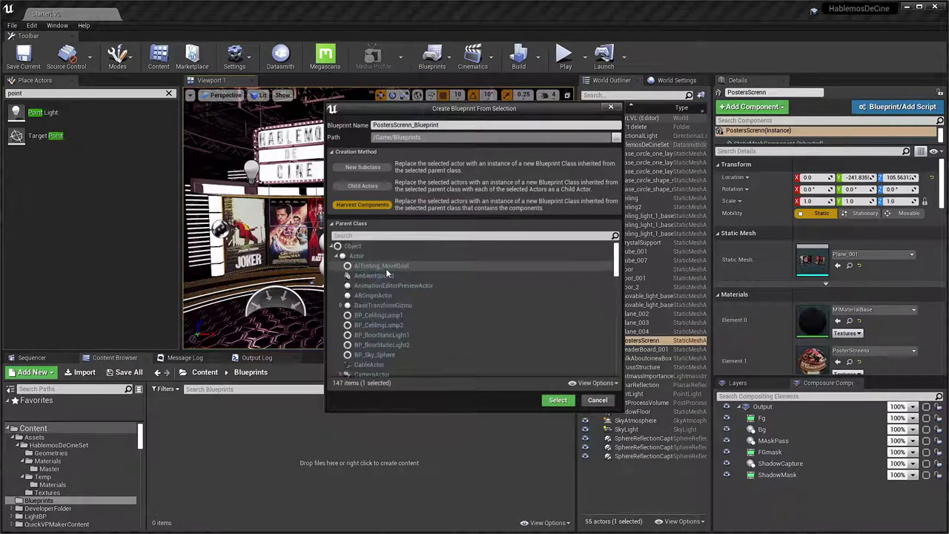
scroll(386, 268, "up", 3)
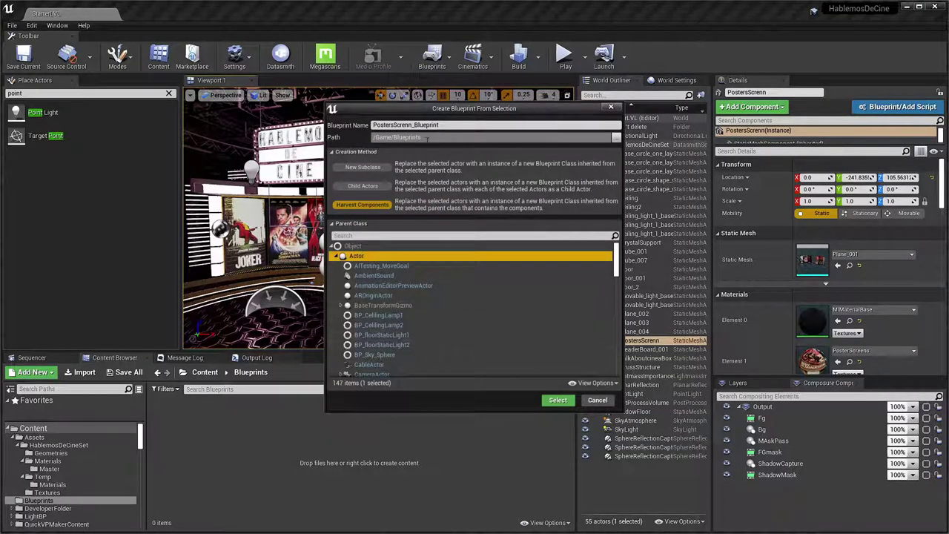
left_click(449, 126)
type("BPMainScreen")
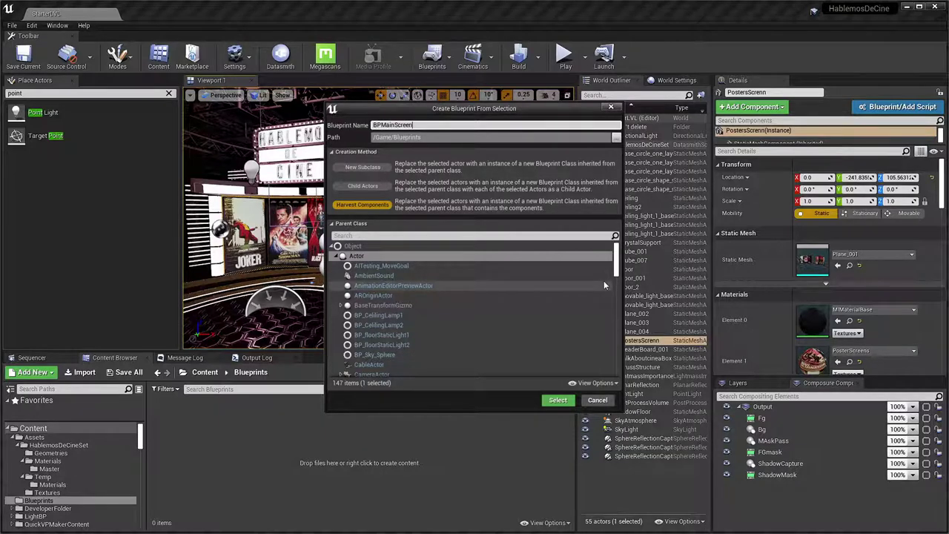
left_click(559, 401)
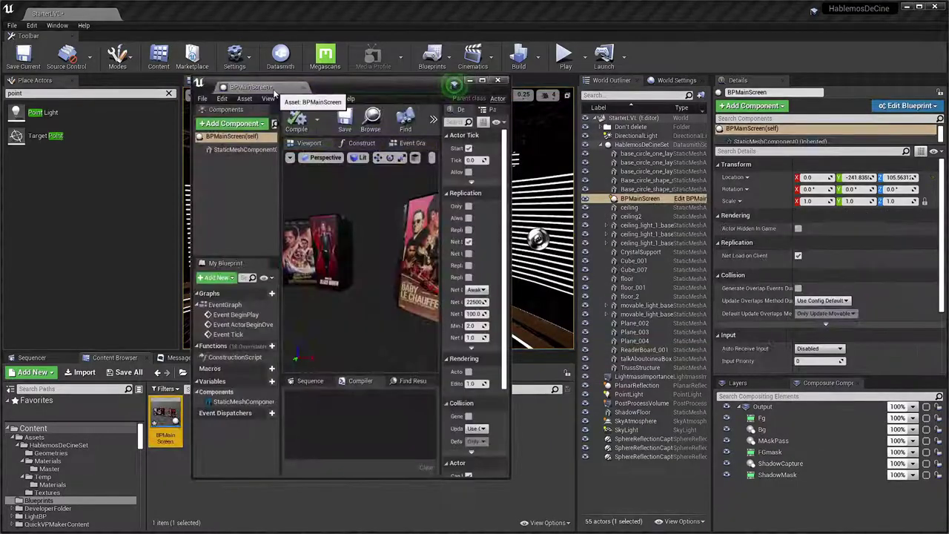
- Save the new blueprint and add LVLProgram as an entry in its actor Tags
double_click(276, 87)
key("ctrl+s")
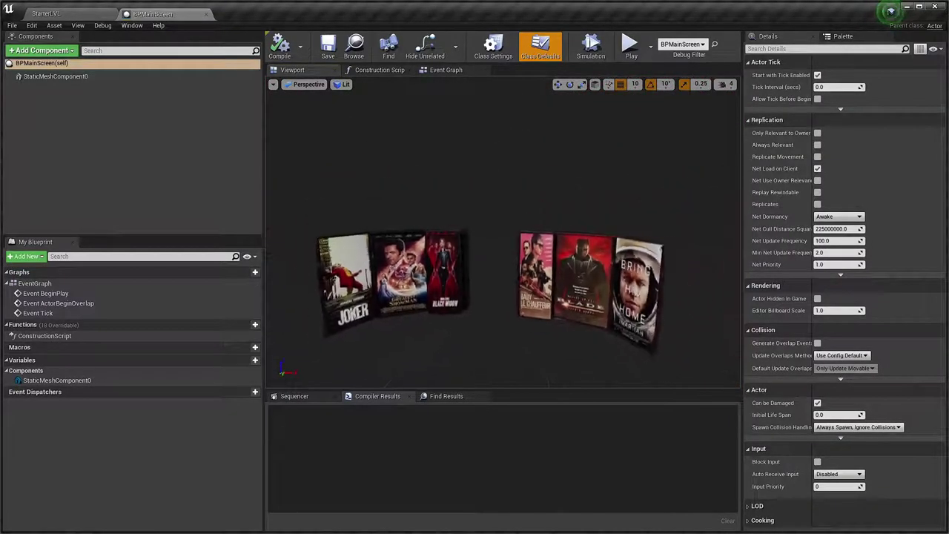
left_click_drag(592, 98, 592, 99)
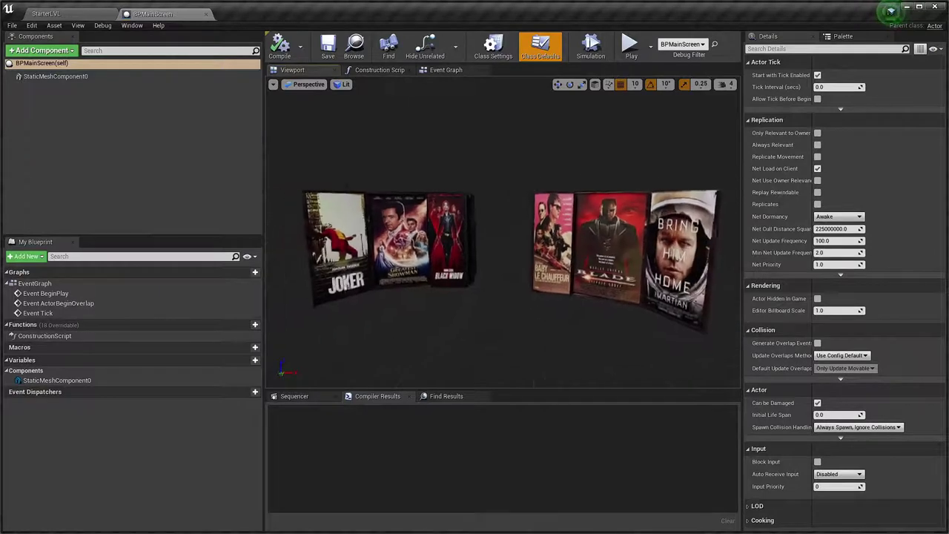
left_click(785, 49)
type("tag")
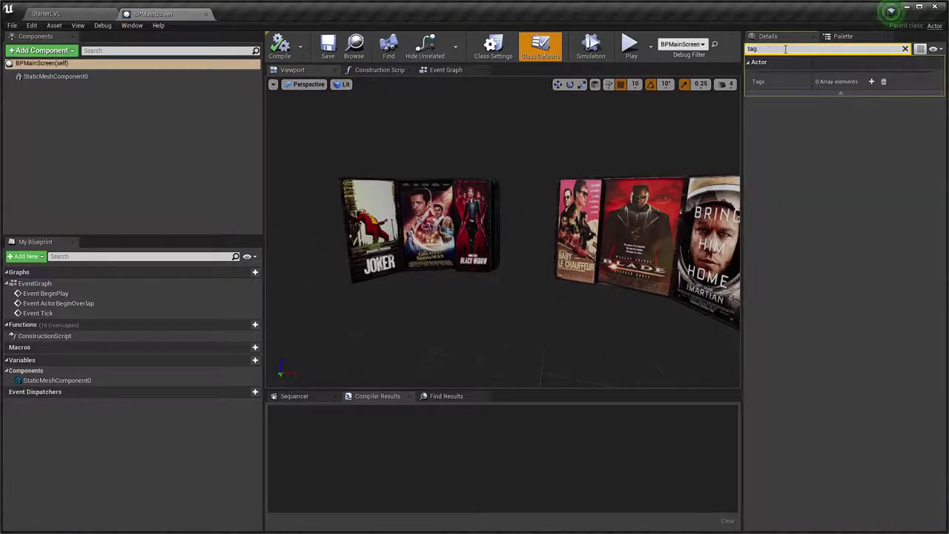
left_click(872, 81)
type("LVLProgram")
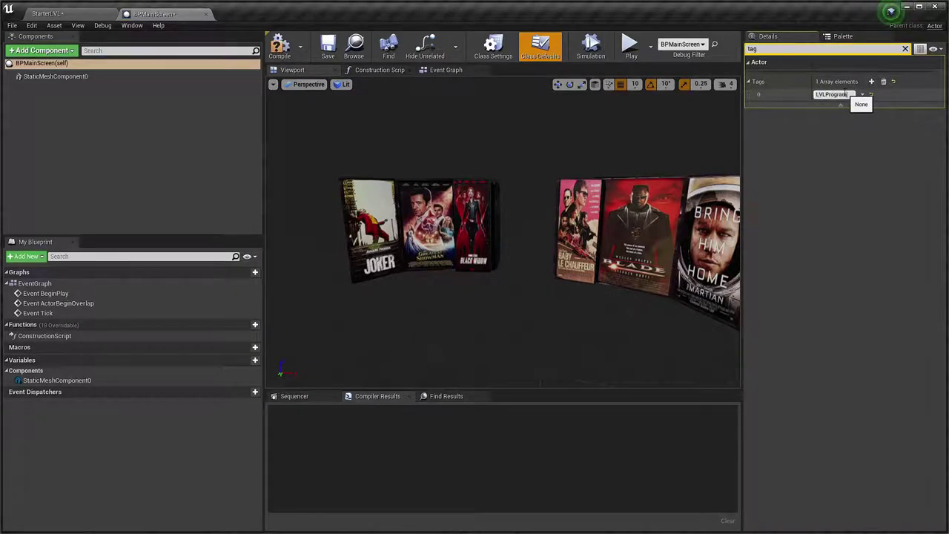
left_click(905, 49)
- Implement the LVLDirector interface in Class Settings, then compile and save BPMainScreen
left_click(493, 46)
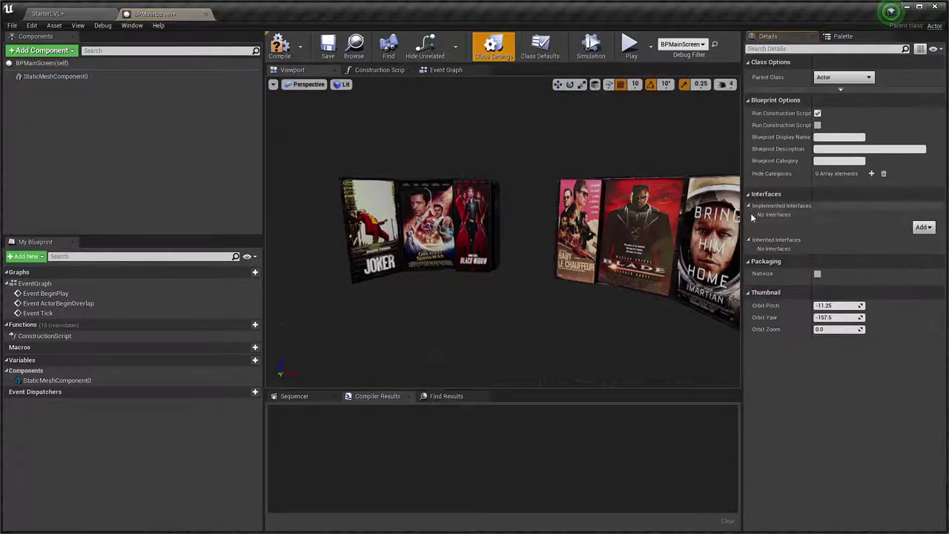
left_click(922, 227)
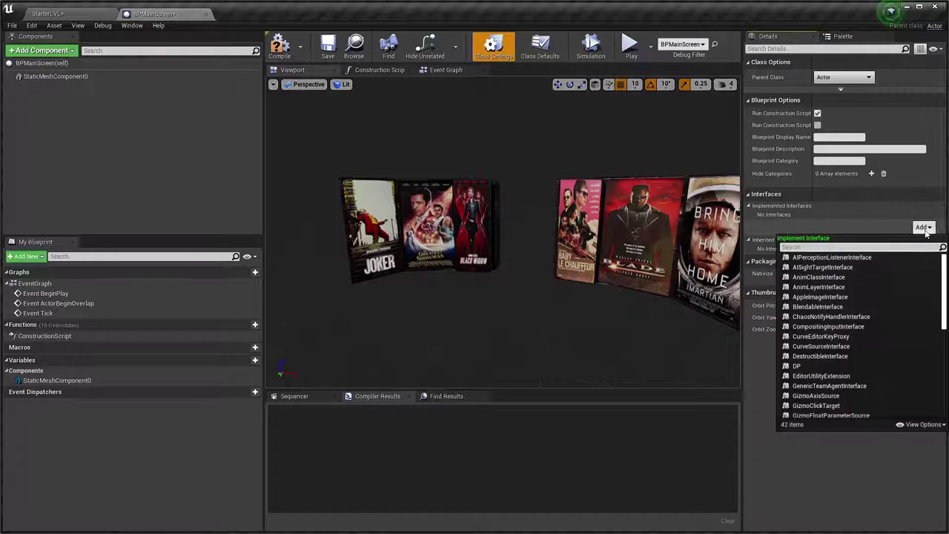
type("LVL")
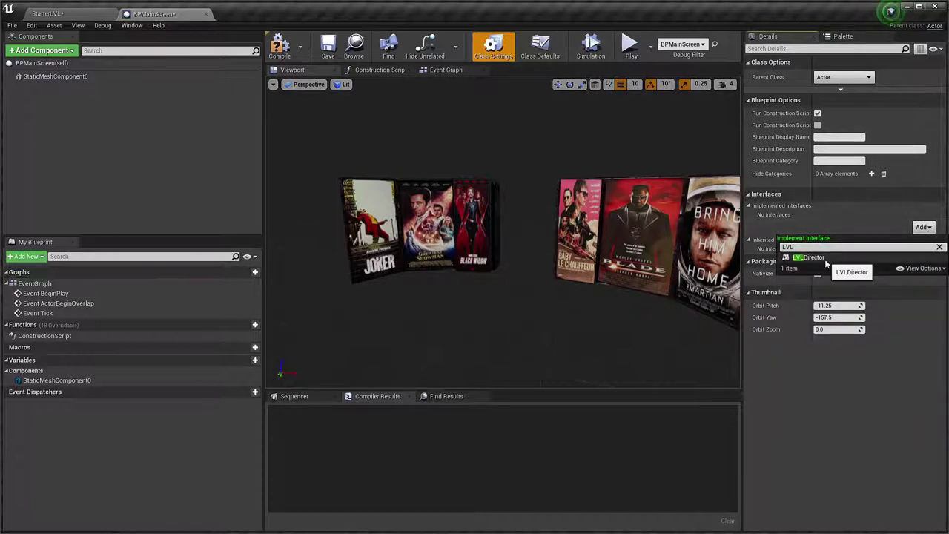
left_click(816, 258)
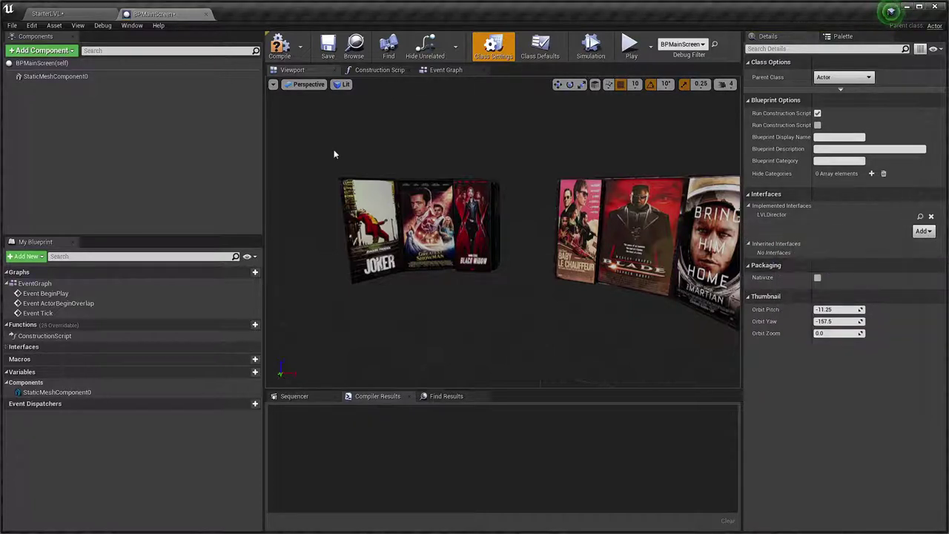
left_click(280, 46)
left_click(327, 46)
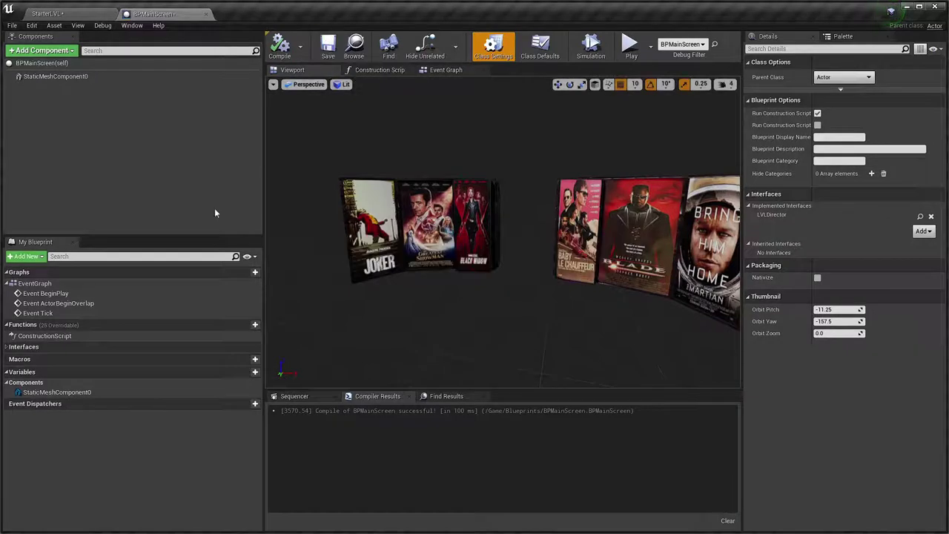
left_click(6, 349)
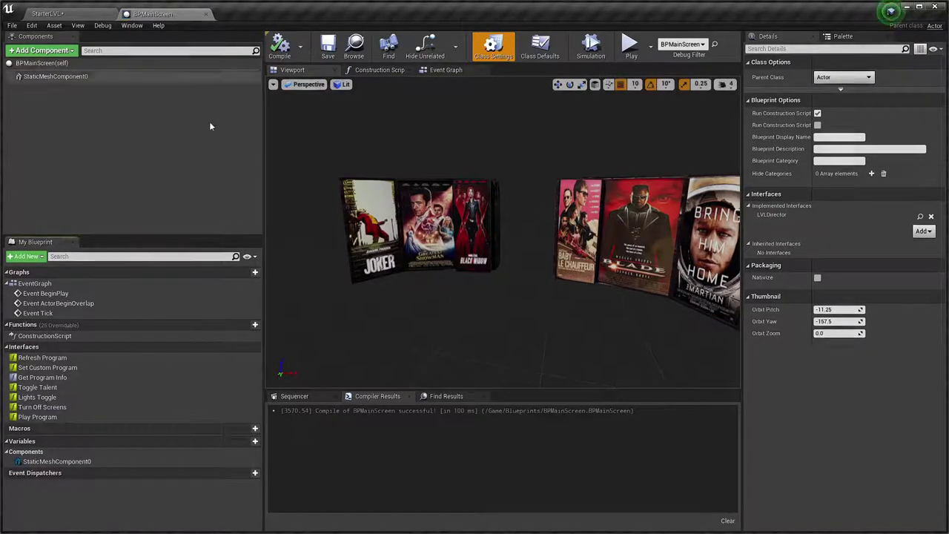
mouse_move(504, 341)
left_mouse_down()
mouse_move(475, 342)
mouse_move(490, 281)
mouse_move(497, 319)
left_mouse_up()
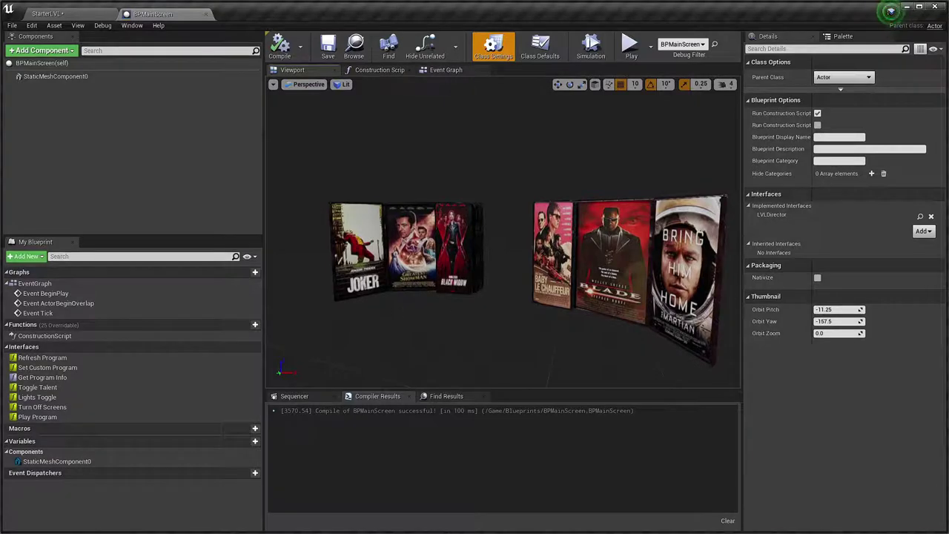
key("alt+Tab")
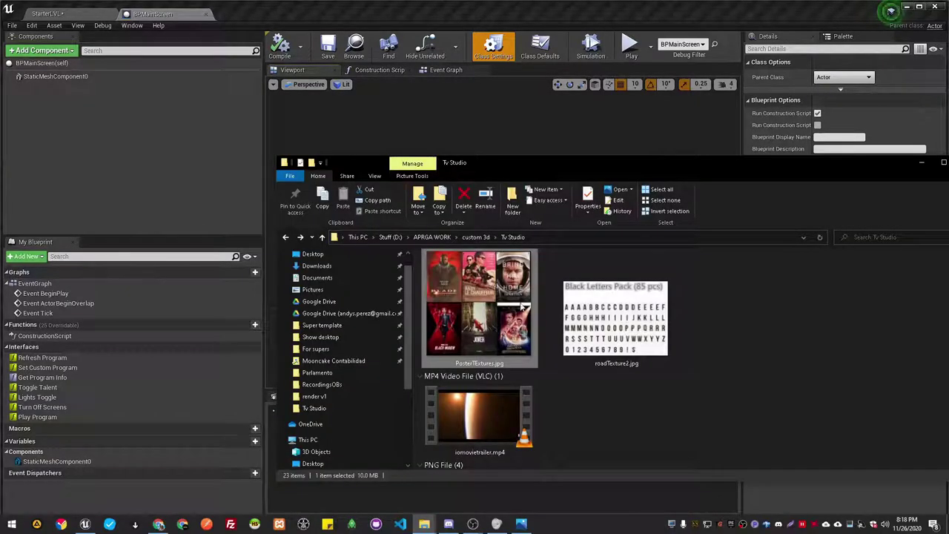
- View PosterTExtures.jpg in Photos, then minimize Explorer and Photos to return to Unreal
double_click(508, 301)
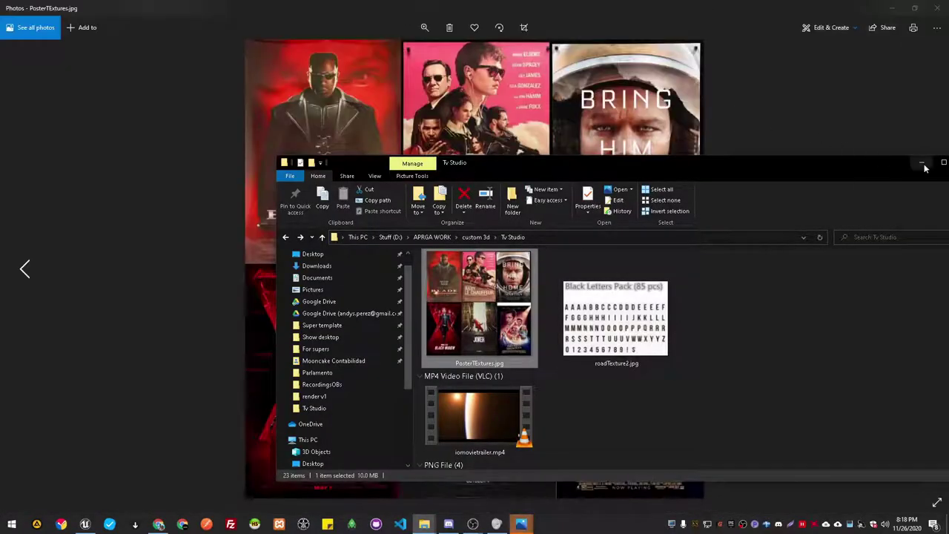
left_click(923, 165)
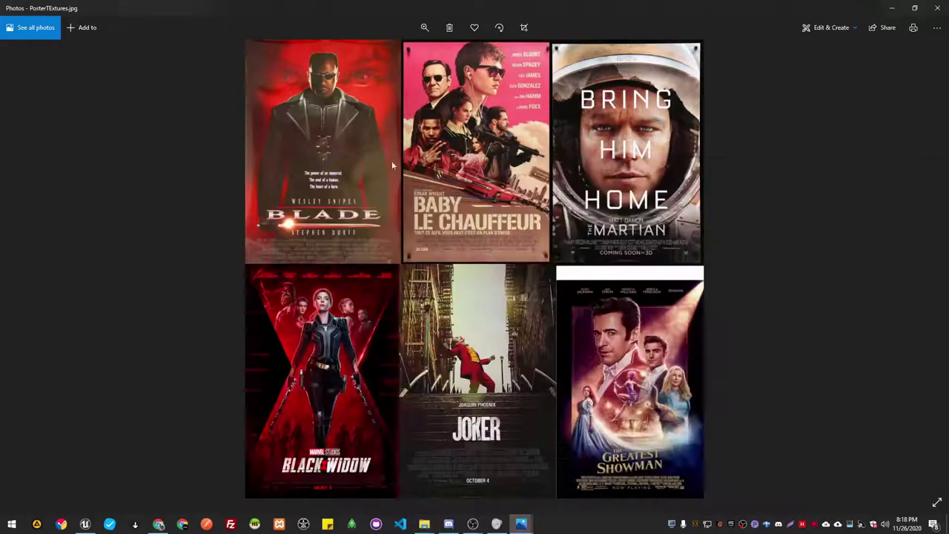
left_click(893, 8)
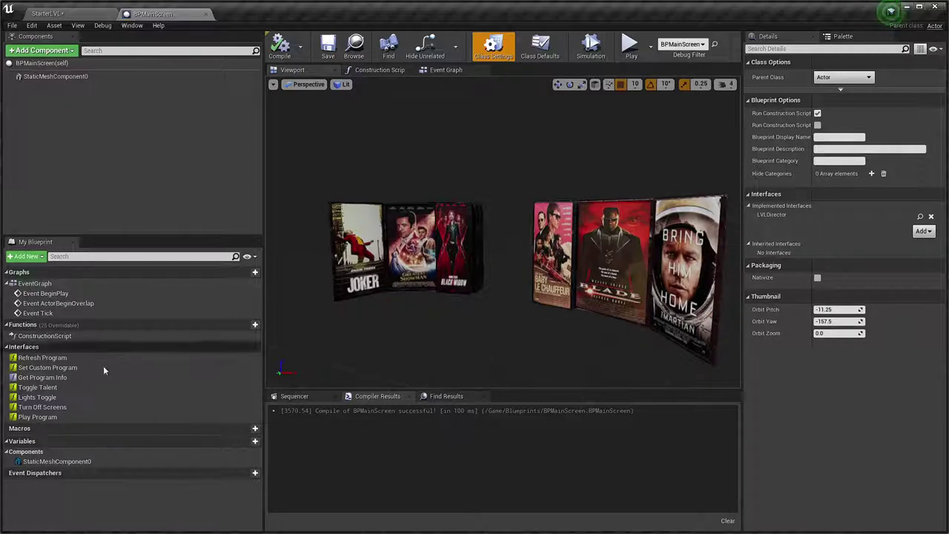
left_click(71, 377)
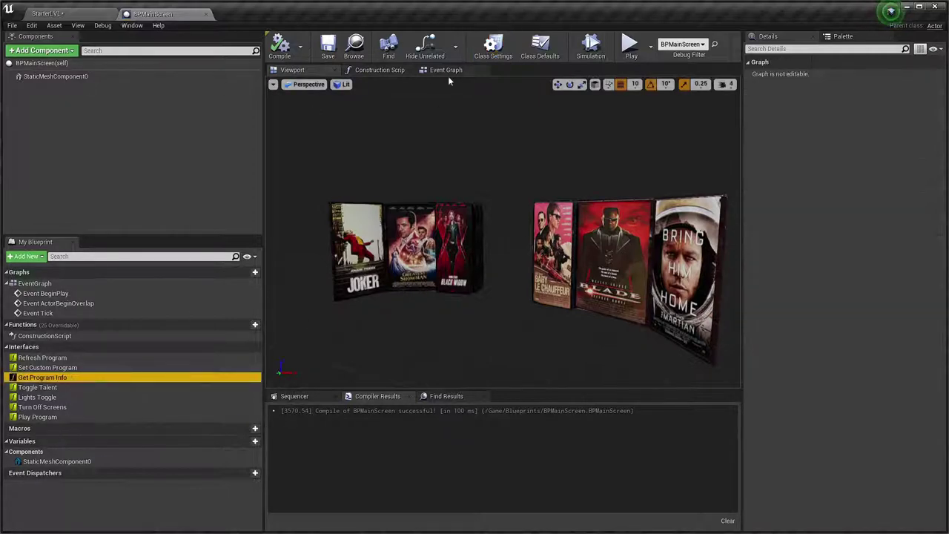
- Make Get Program Info return 'Fade Screen' with Custom Program IDTrigger 0, then compile and save
double_click(37, 379)
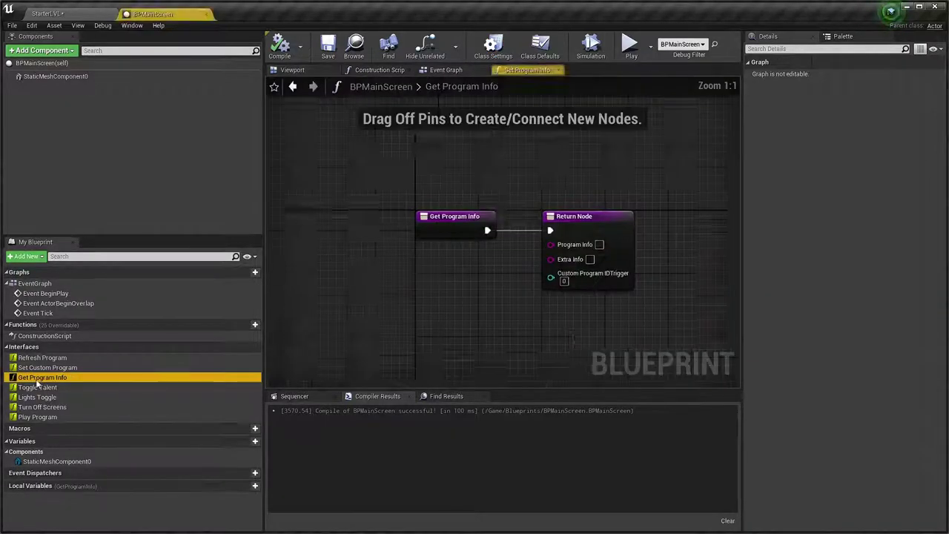
left_click_drag(466, 235, 648, 234)
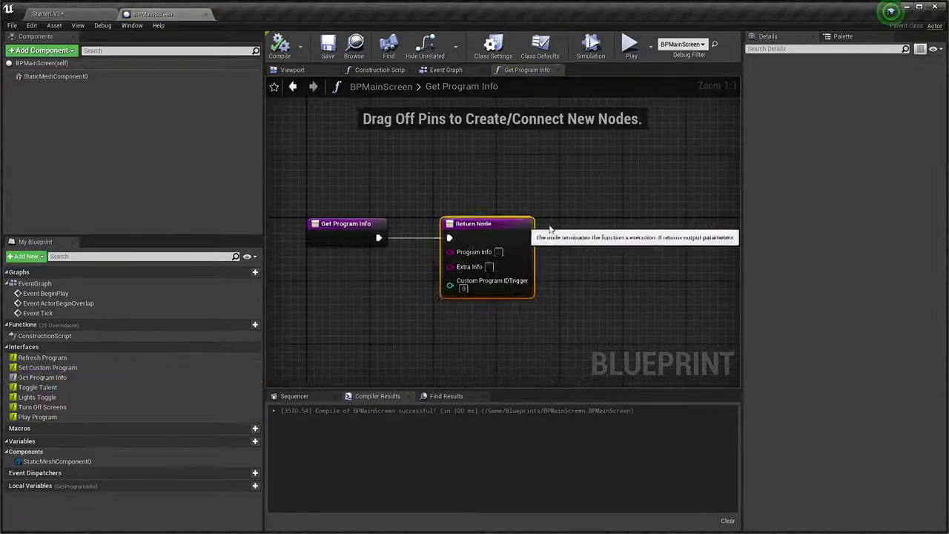
right_click_drag(648, 234, 691, 207)
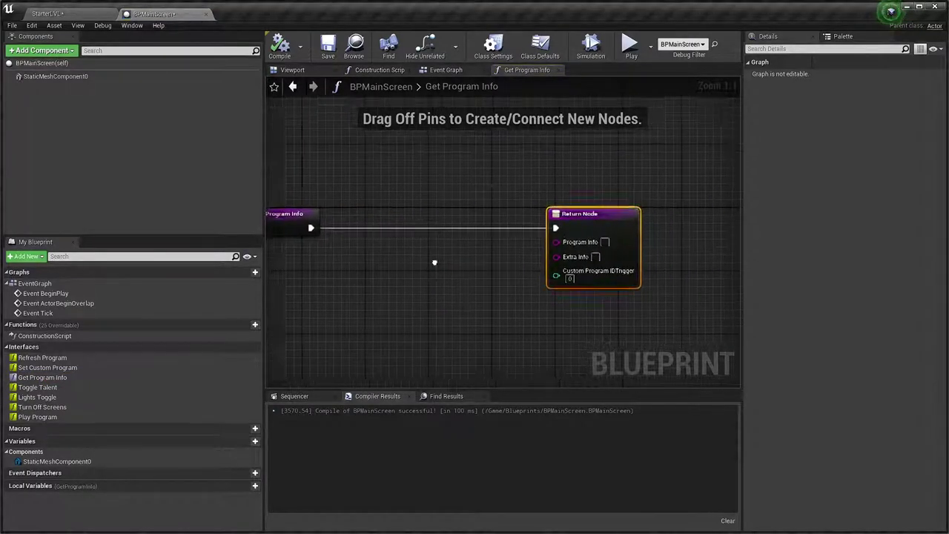
left_click_drag(691, 208, 493, 208)
type("Fade Screen")
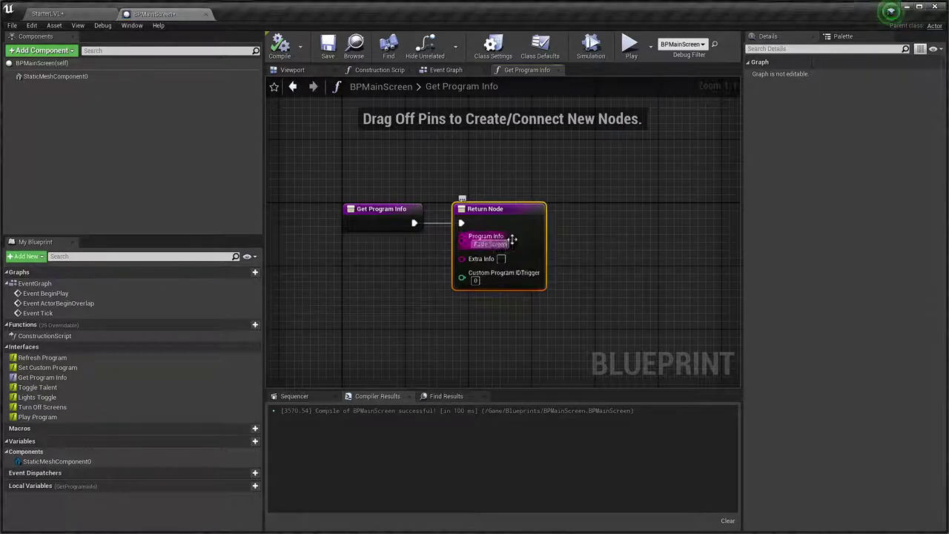
key("Return")
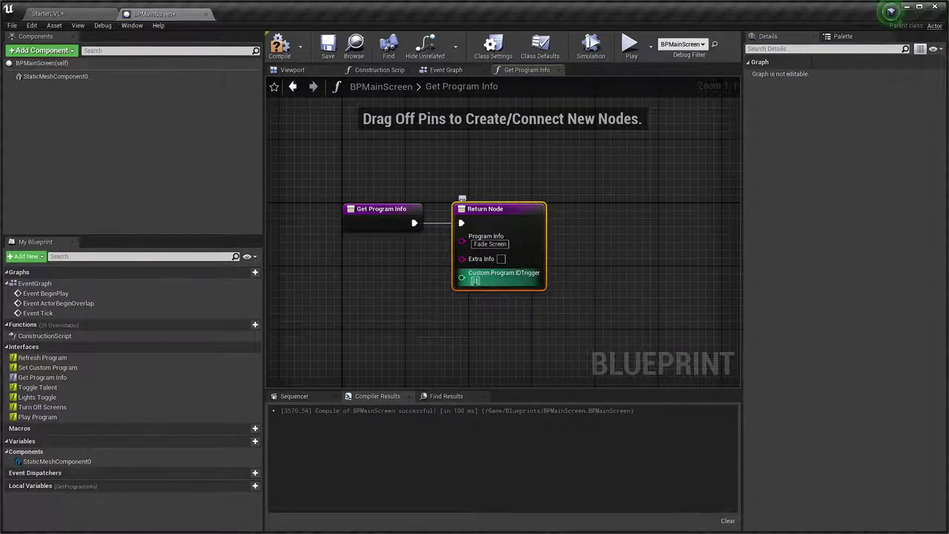
type("0")
left_click(280, 46)
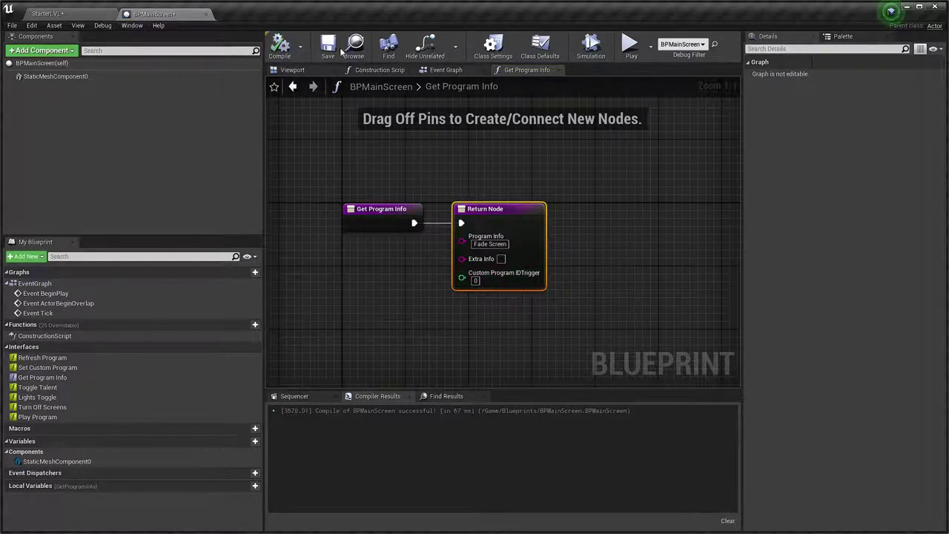
left_click(330, 53)
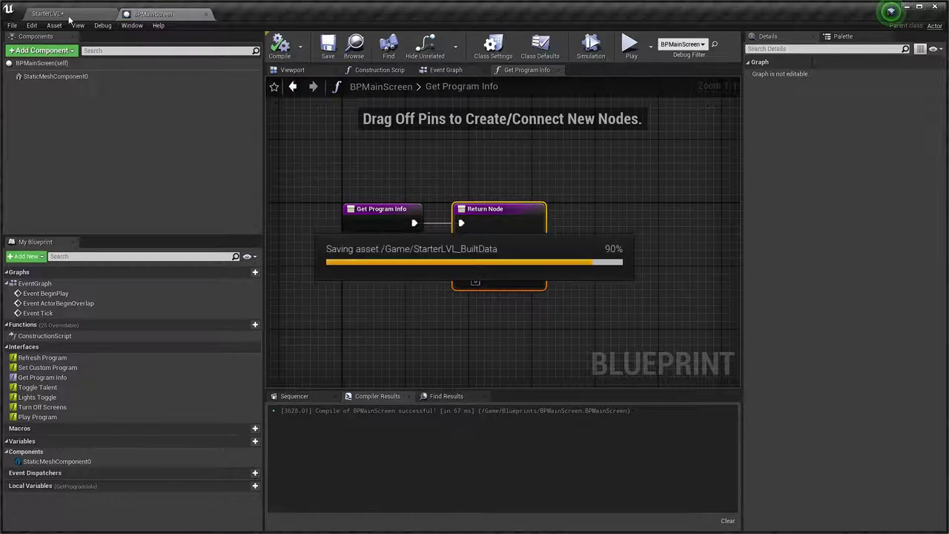
- Delete the three default Event Graph nodes and add the Event Play Program event
left_click(381, 72)
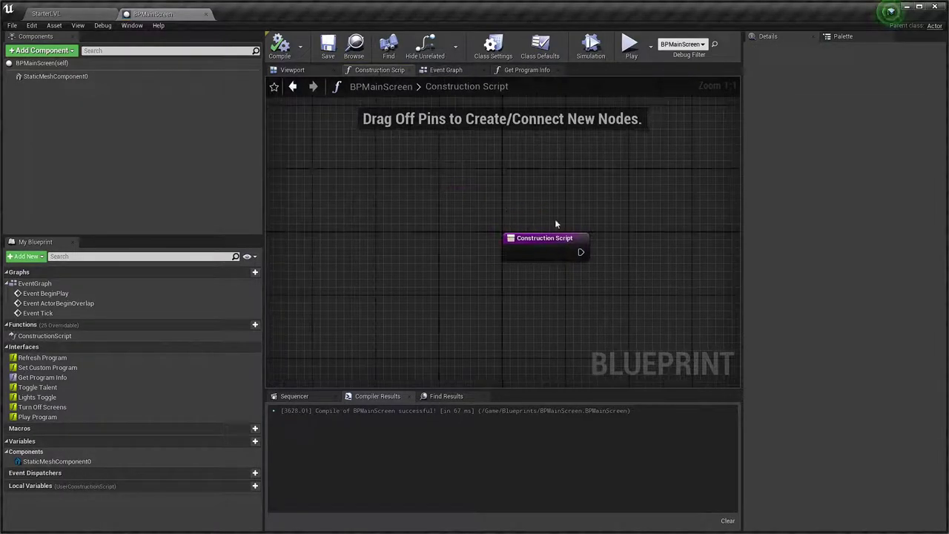
left_click(456, 71)
scroll(529, 195, "down", 2)
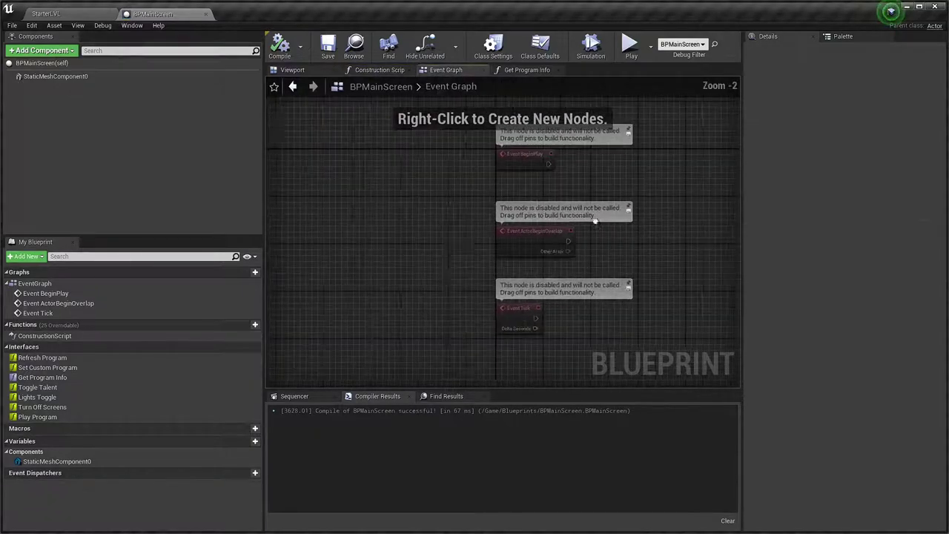
right_click_drag(502, 147, 386, 141)
left_click_drag(385, 141, 497, 383)
key("Delete")
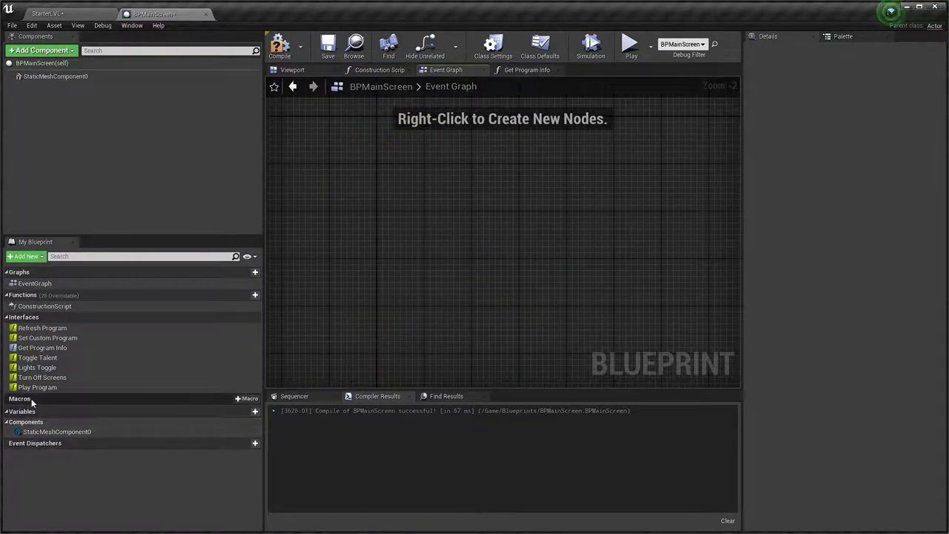
right_click(37, 388)
left_click(59, 403)
- Add an integer Equal (==) node fed by Event Play Program's Program ID
scroll(457, 247, "up", 2)
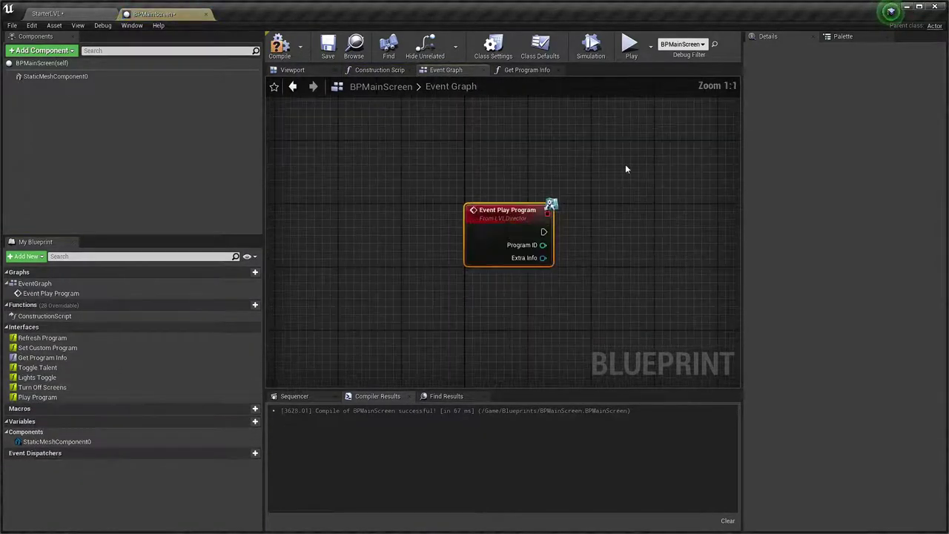
right_click_drag(625, 170, 486, 268)
left_click_drag(432, 289, 483, 313)
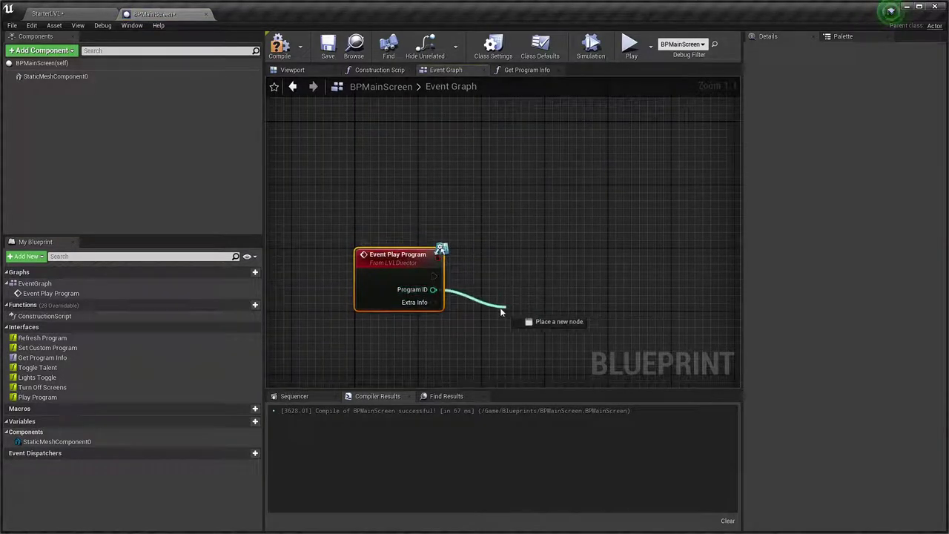
type("==")
key("Return")
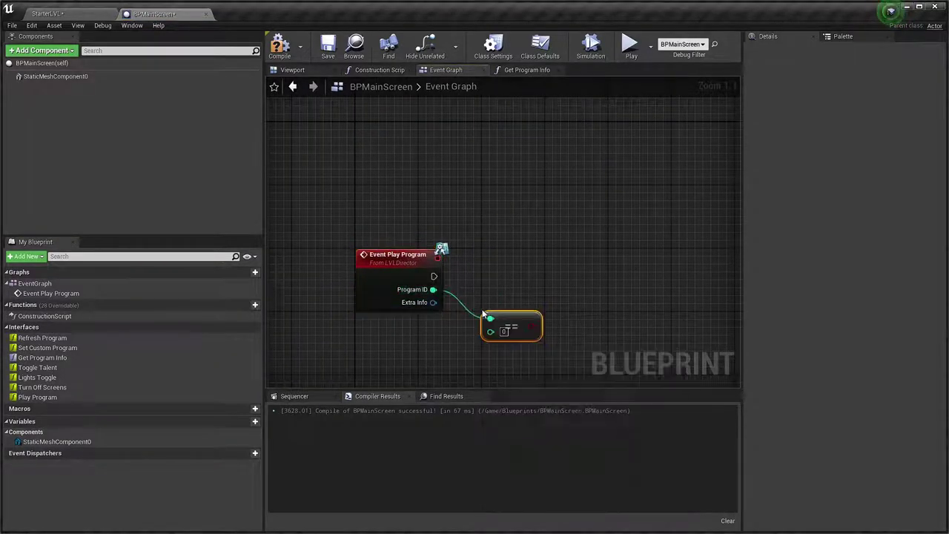
left_click_drag(504, 331, 489, 323)
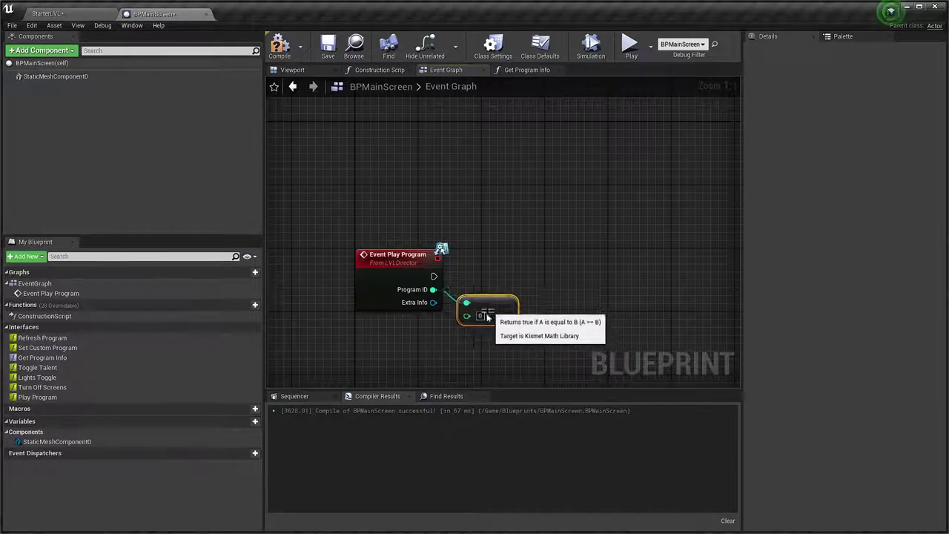
- Add a Branch on the Equal result that prints Hello on True, then compile
left_click_drag(434, 277, 569, 275)
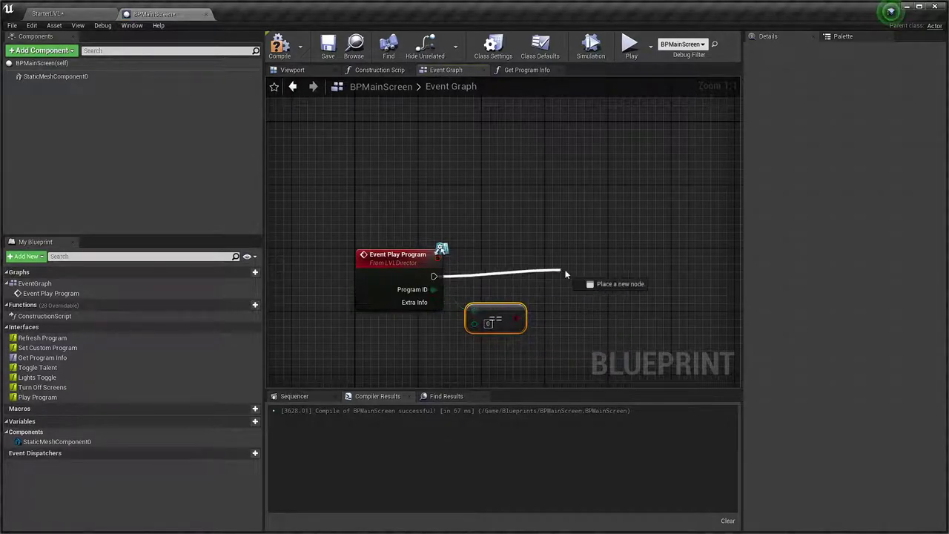
type("branch")
key("Return")
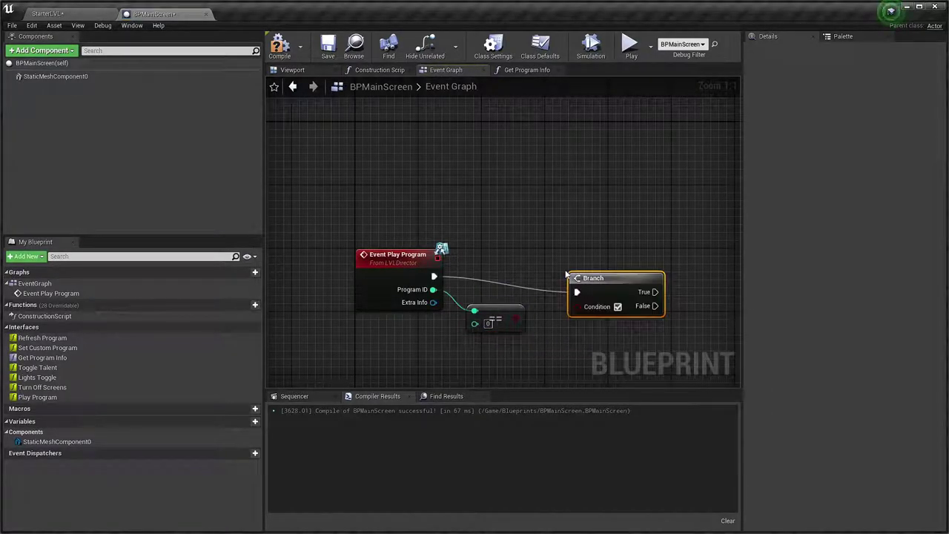
mouse_move(515, 319)
left_mouse_down()
mouse_move(578, 306)
mouse_move(567, 265)
mouse_move(601, 265)
left_mouse_up()
right_click_drag(600, 267, 430, 267)
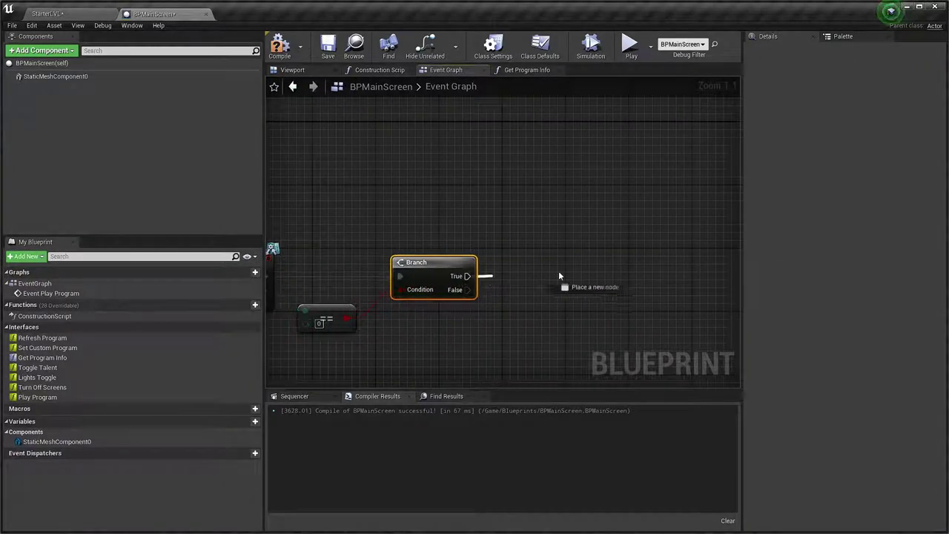
mouse_move(467, 275)
left_mouse_down()
mouse_move(560, 273)
mouse_move(550, 264)
left_mouse_up()
type("print")
key("Return")
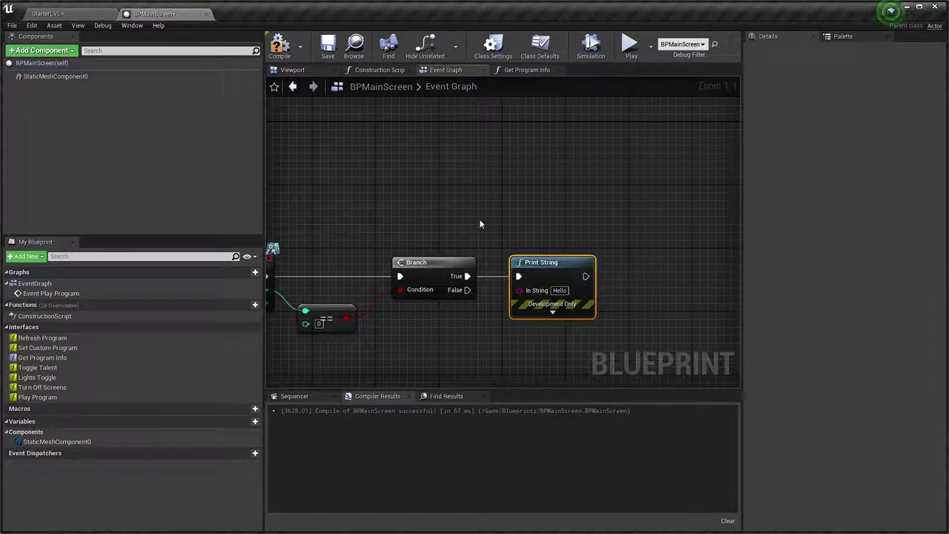
left_click(281, 45)
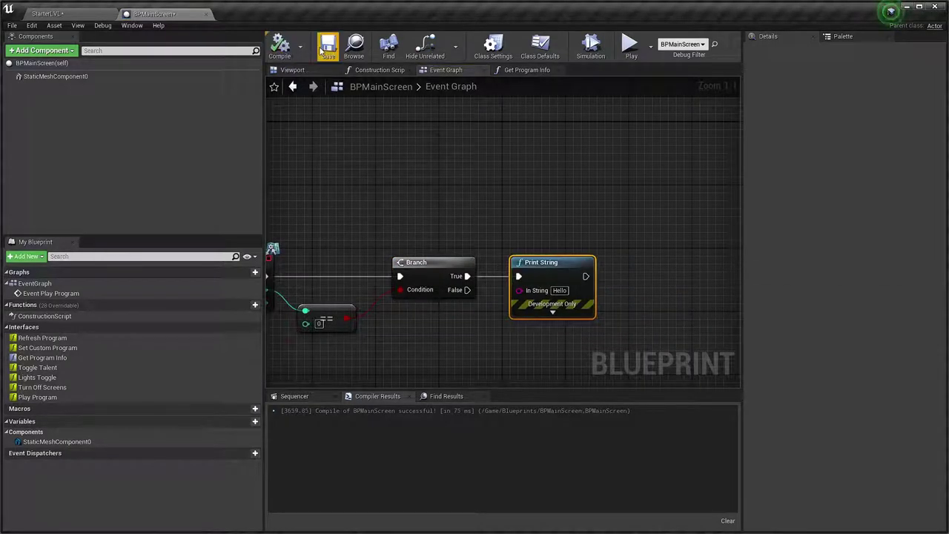
left_click(42, 15)
- Save all packages, then launch QuickVP Controller through the Windows app search
key("ctrl+s")
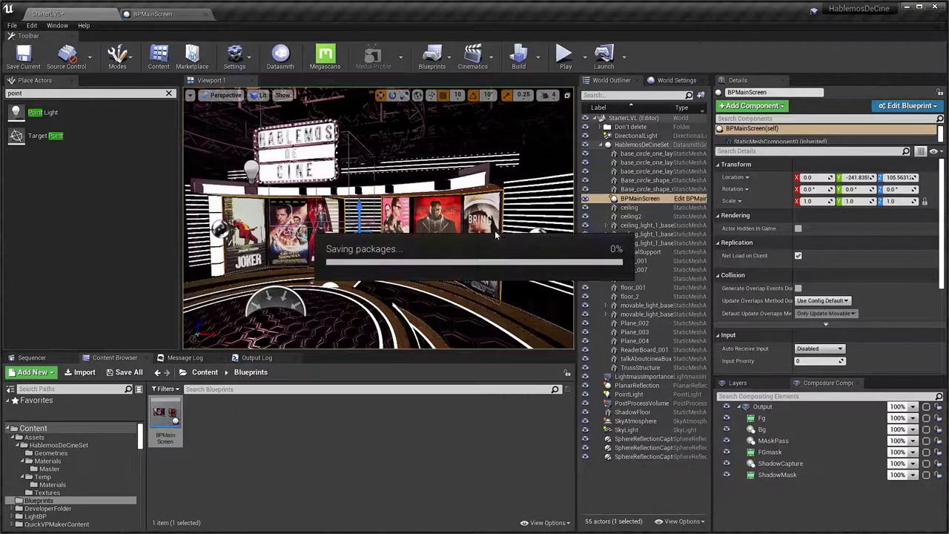
key("super")
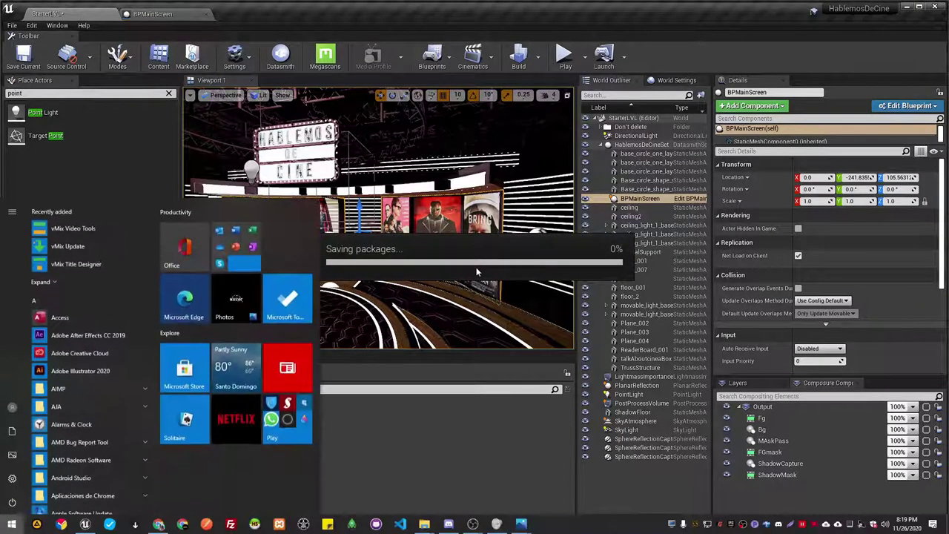
type("quic")
key("Return")
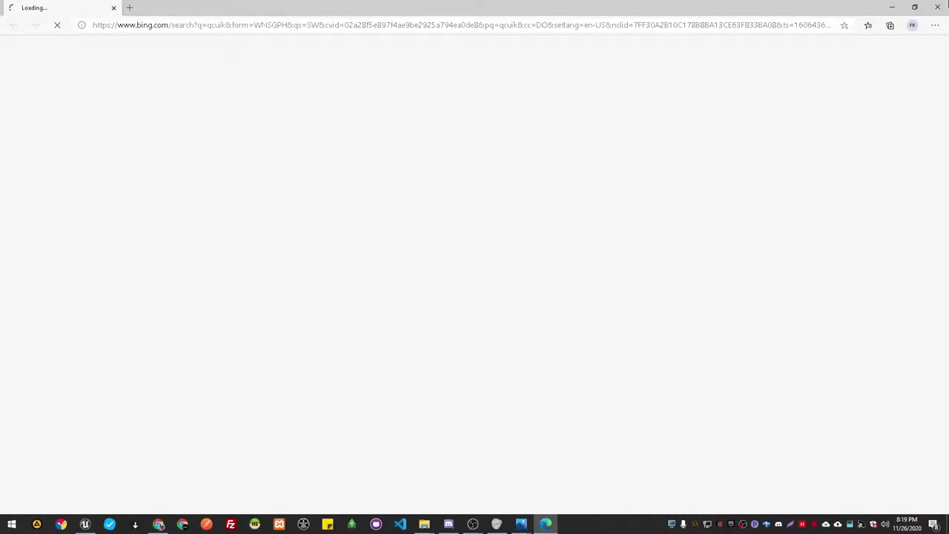
left_click(946, 4)
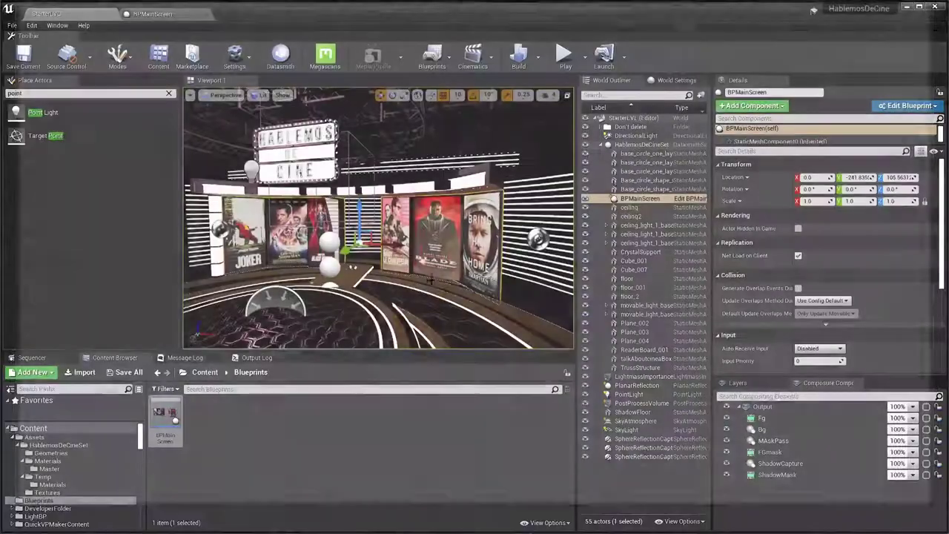
key("super")
type("qcu")
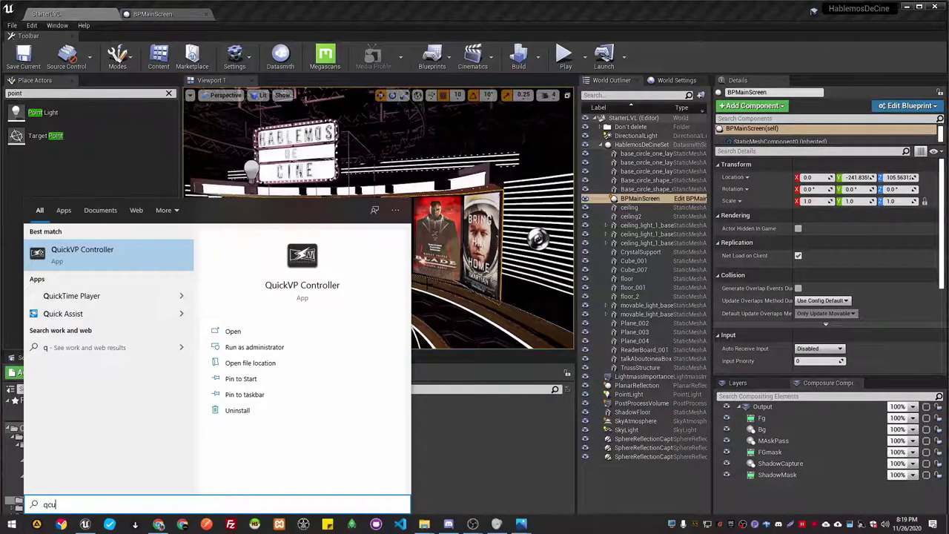
type("iuick")
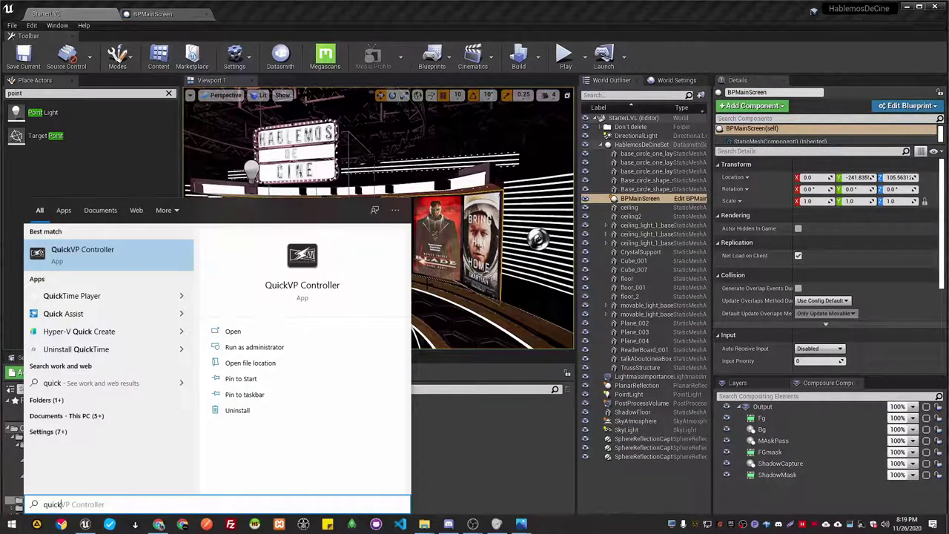
key("Return")
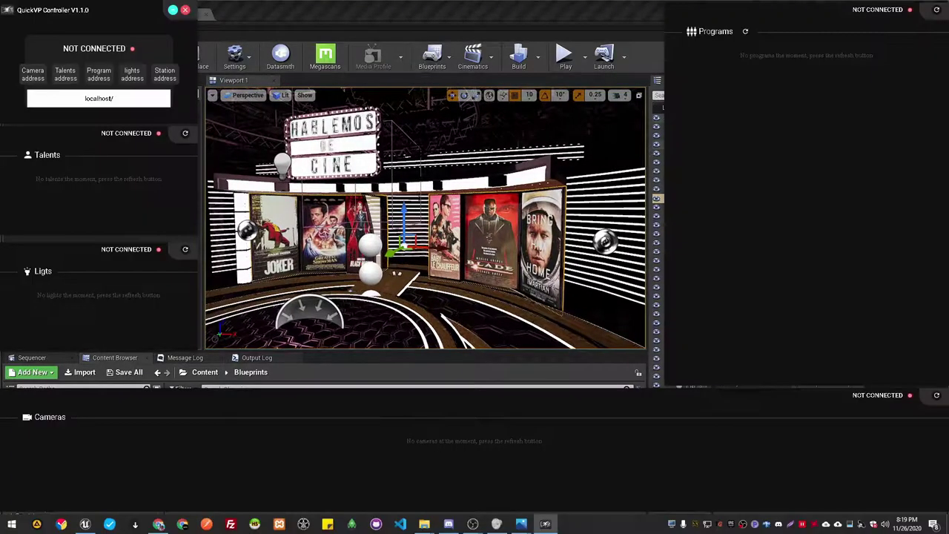
- Play the StarterLVL level, check QuickVP Controller, then widen the World Outliner panel
key("alt+p")
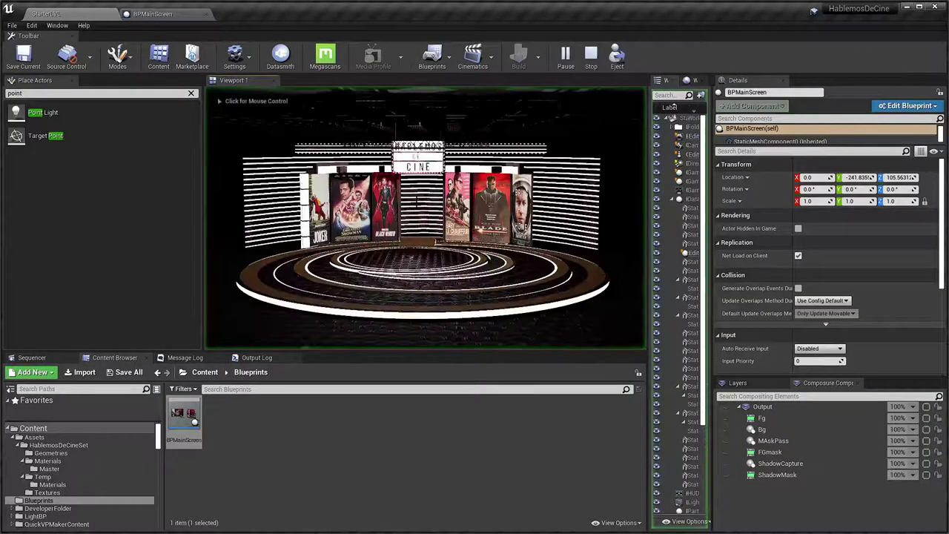
key("alt+Tab")
left_click(416, 203)
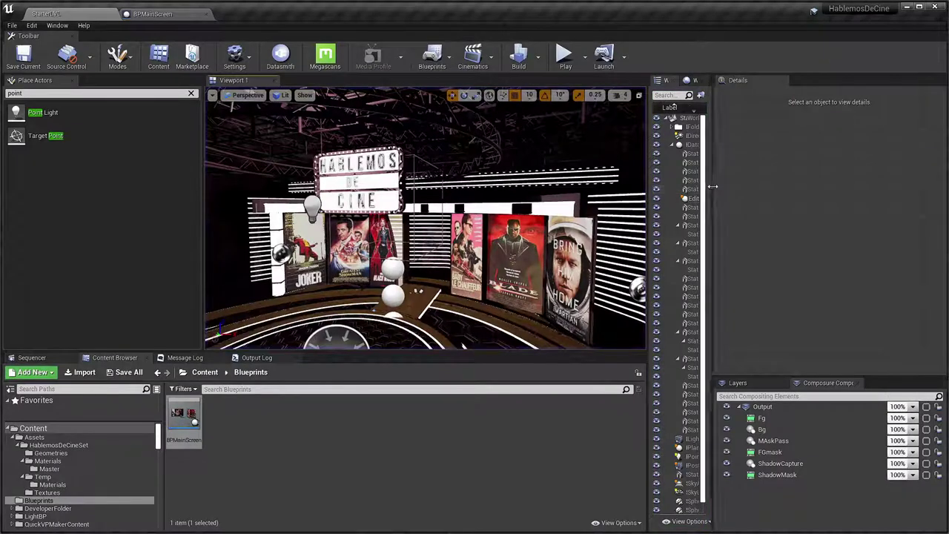
left_click_drag(711, 186, 799, 186)
scroll(739, 302, "down", 1)
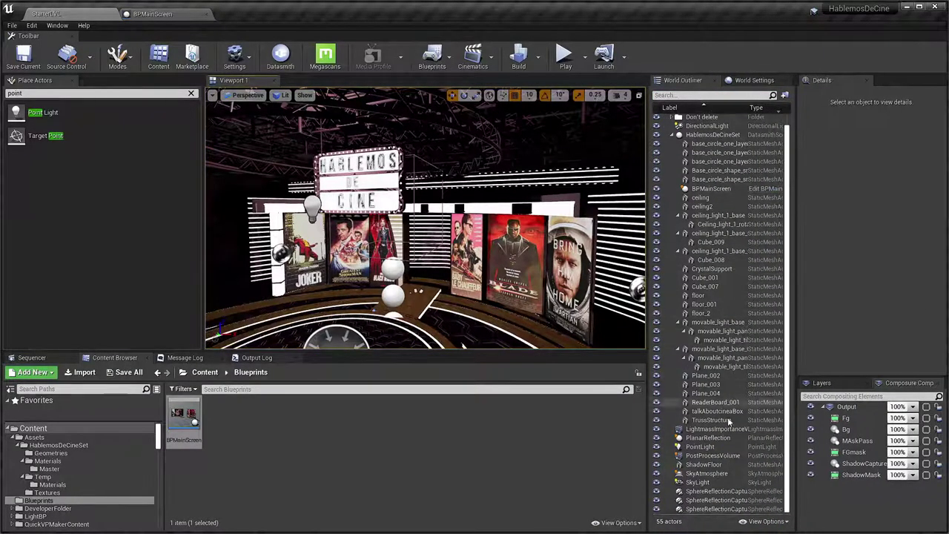
scroll(679, 130, "up", 1)
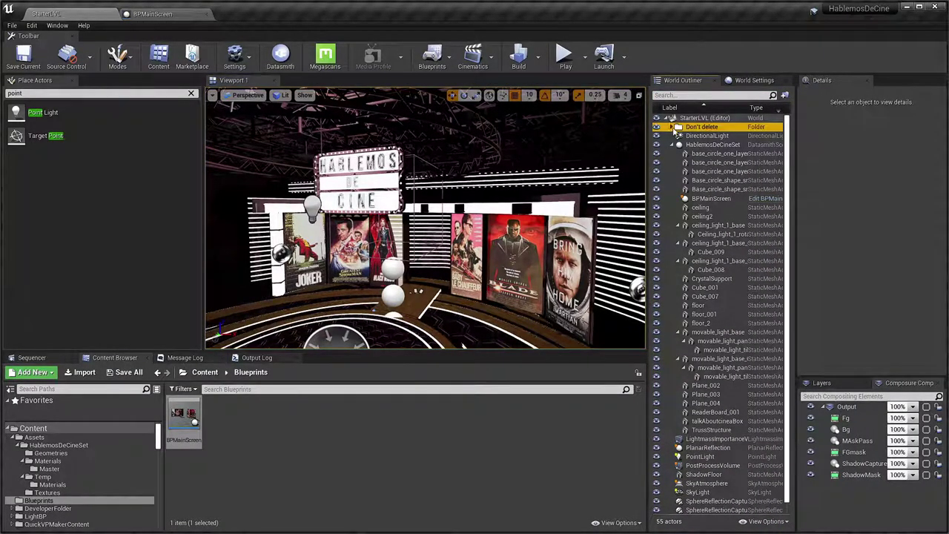
- Empty the ExtraPrograms actor's Extra Programs array and save the StarterLVL map
left_click(673, 127)
left_click(712, 164)
left_click(918, 229)
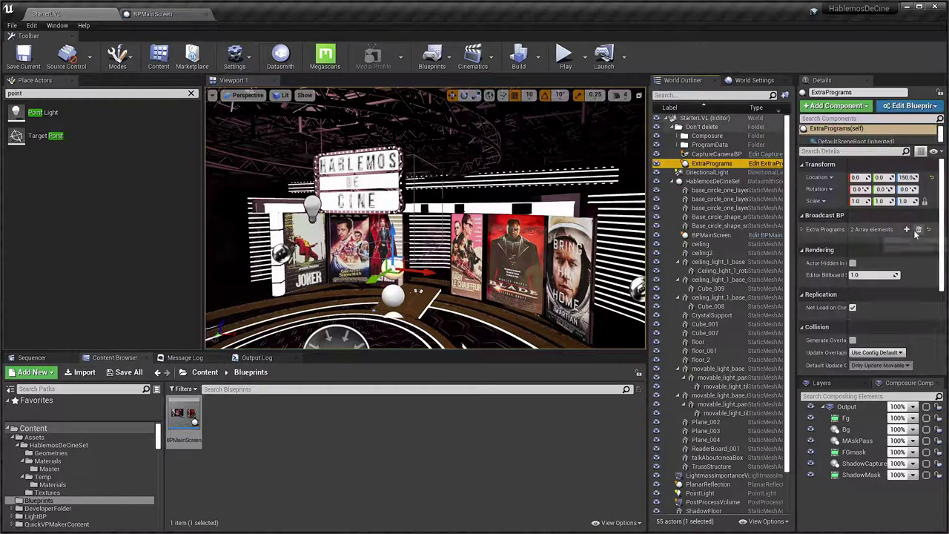
key("ctrl+s")
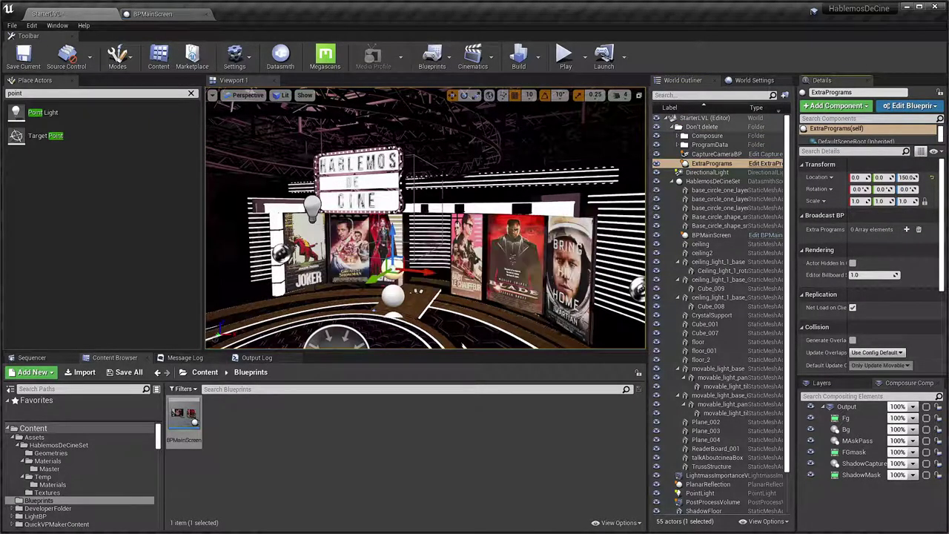
- Play the level, fire Fade Screen from QuickVP Controller to confirm it prints Hello, then stop
key("alt+p")
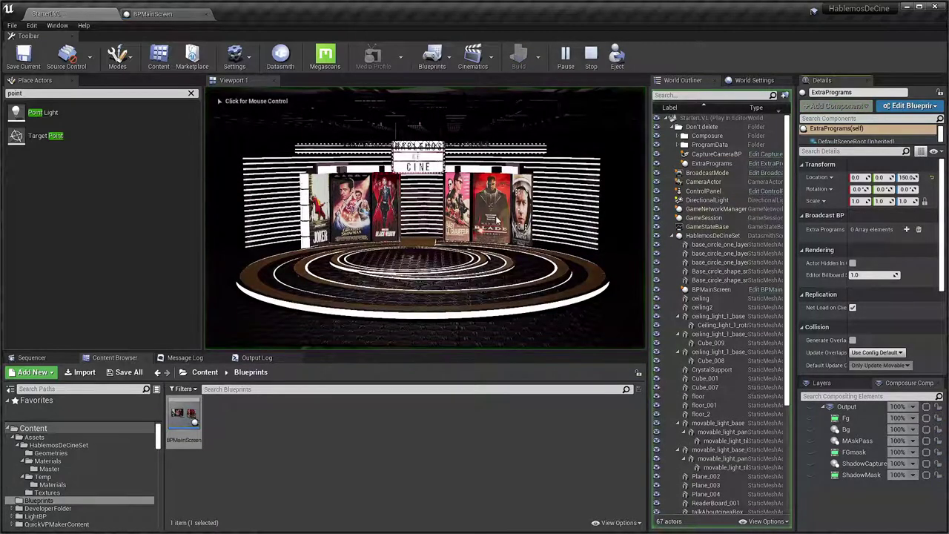
key("alt+Tab")
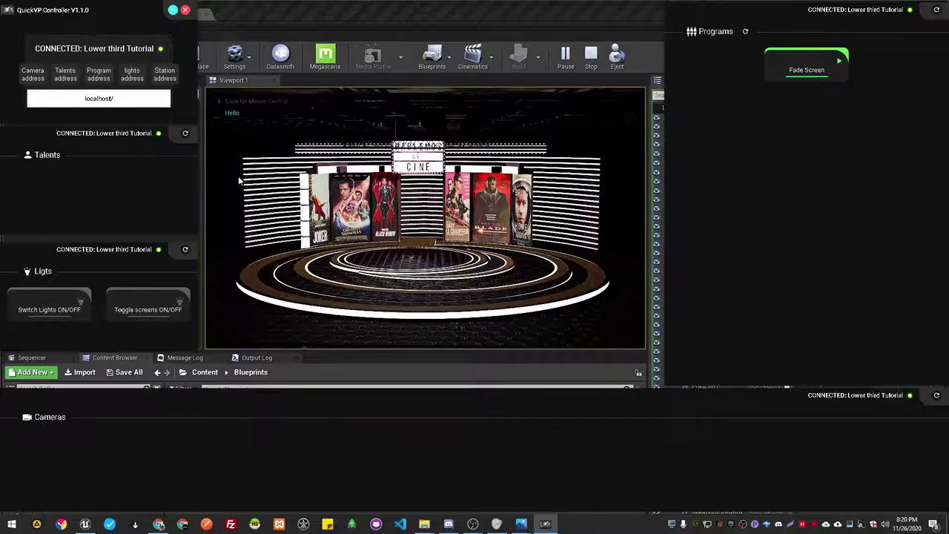
key("Escape")
right_click_drag(239, 180, 255, 178)
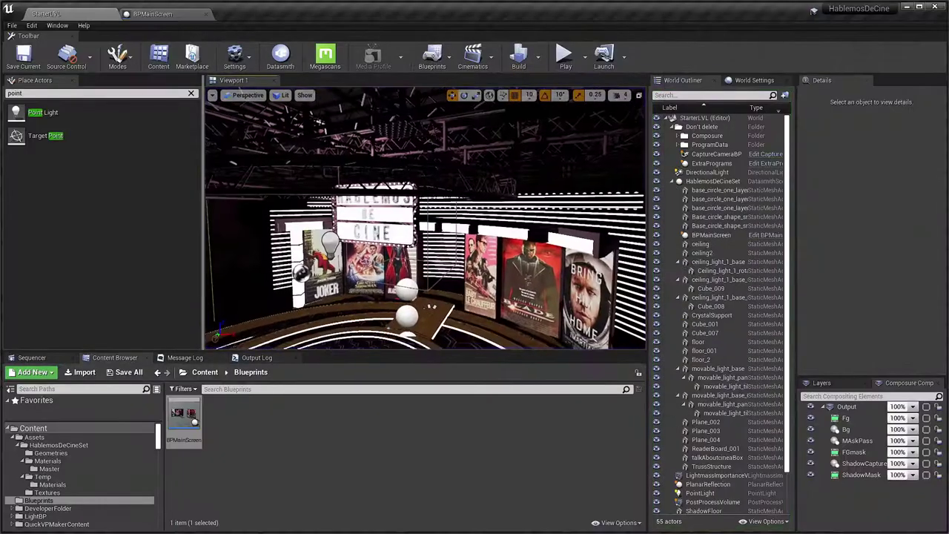
- Open the PosterScreens material from the Materials > Master folder
left_click(166, 15)
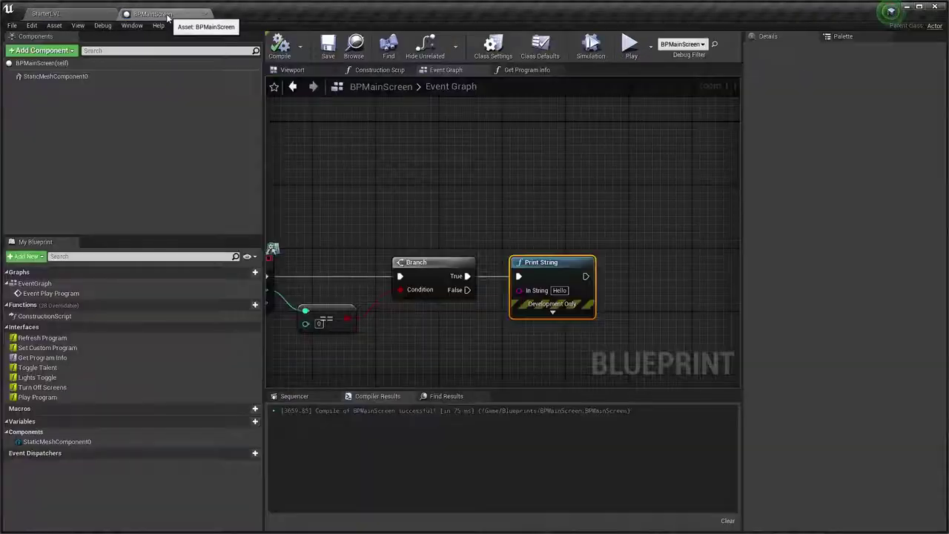
left_click(46, 13)
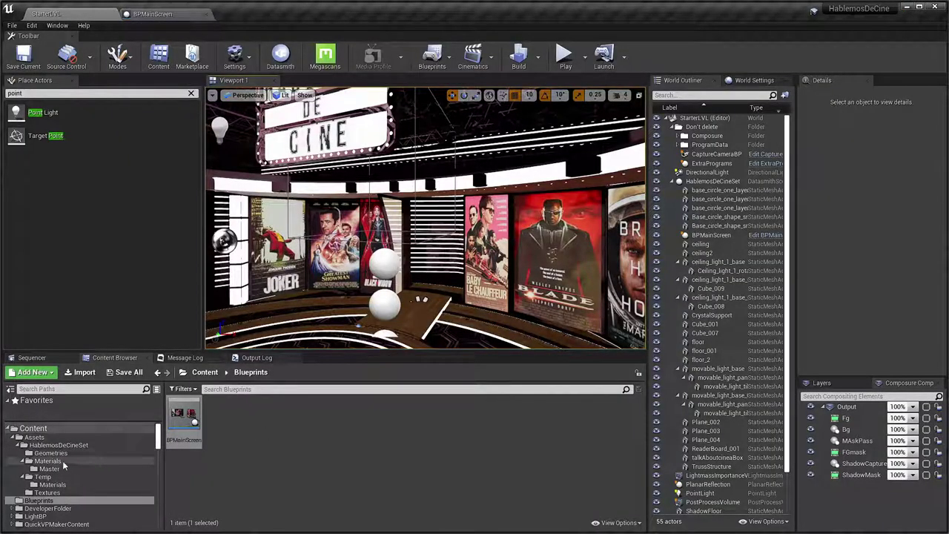
left_click(64, 468)
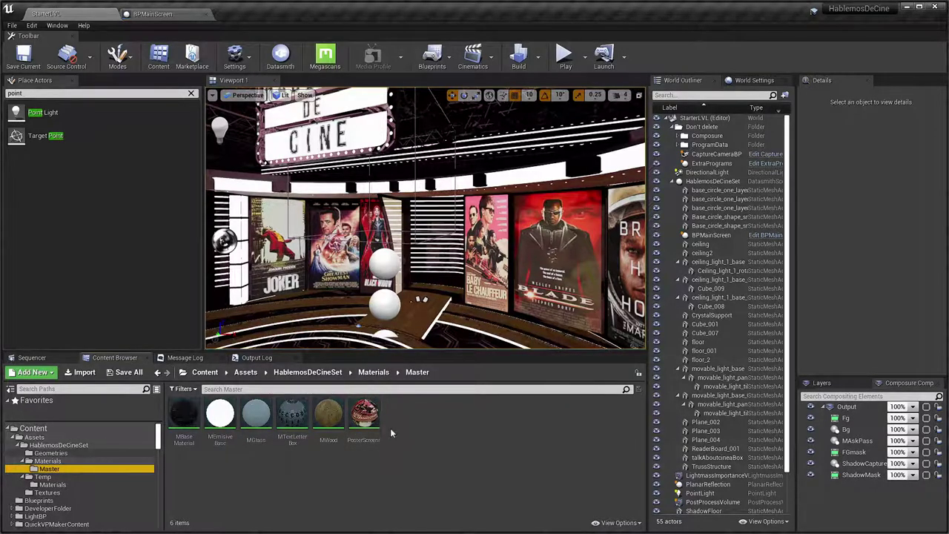
double_click(354, 416)
- Marquee-select all nodes feeding the PosterScreens result node and delete them
scroll(350, 153, "down", 4)
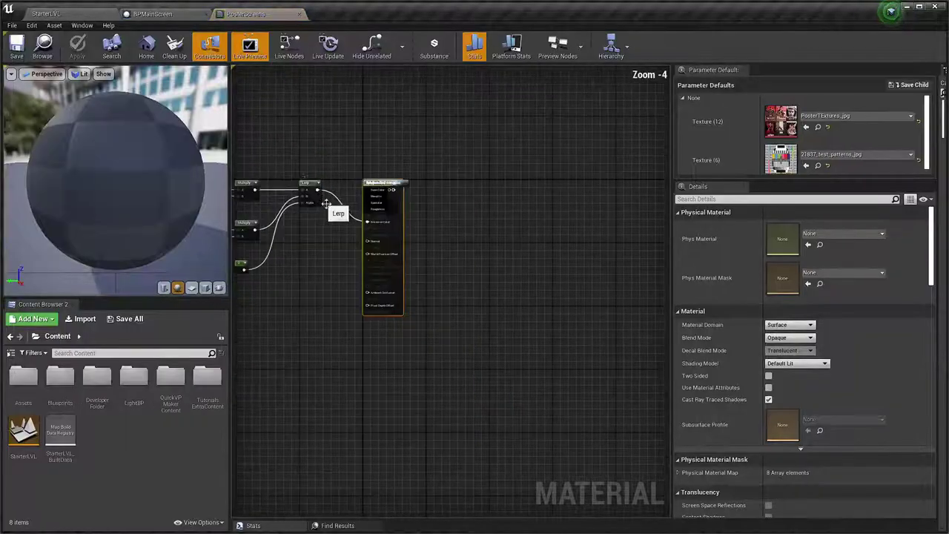
scroll(562, 259, "up", 2)
left_click_drag(570, 282, 642, 342)
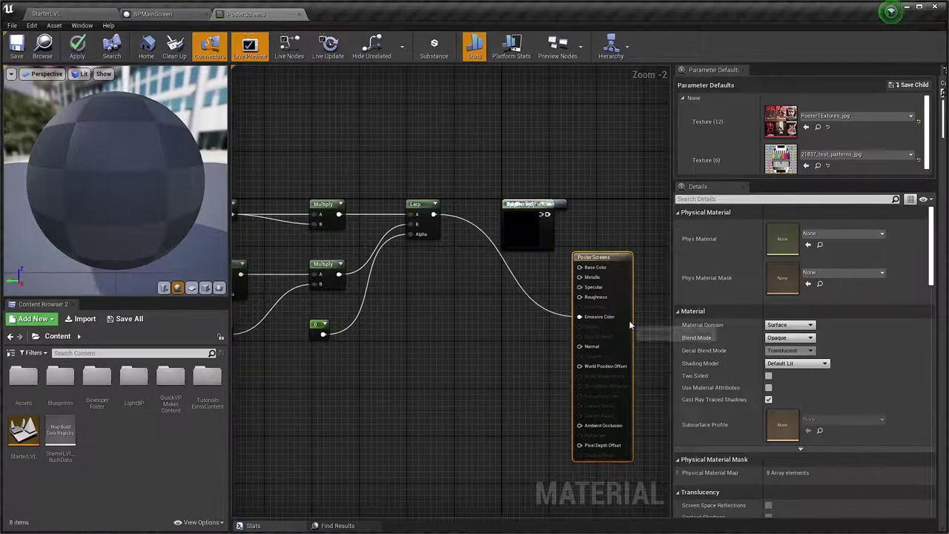
scroll(465, 161, "down", 4)
right_click_drag(466, 162, 544, 198)
scroll(330, 195, "up", 2)
scroll(330, 194, "down", 1)
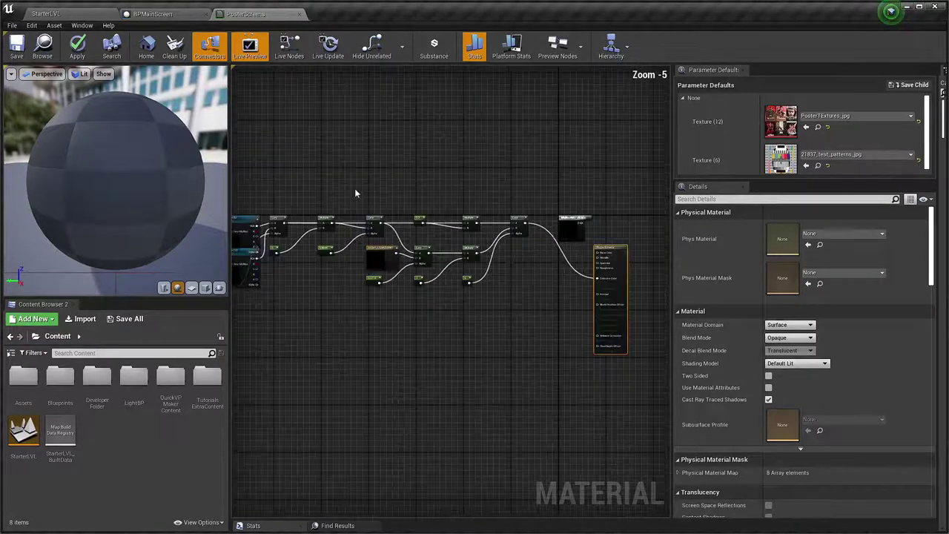
right_click_drag(356, 195, 361, 185)
left_click_drag(259, 155, 539, 314)
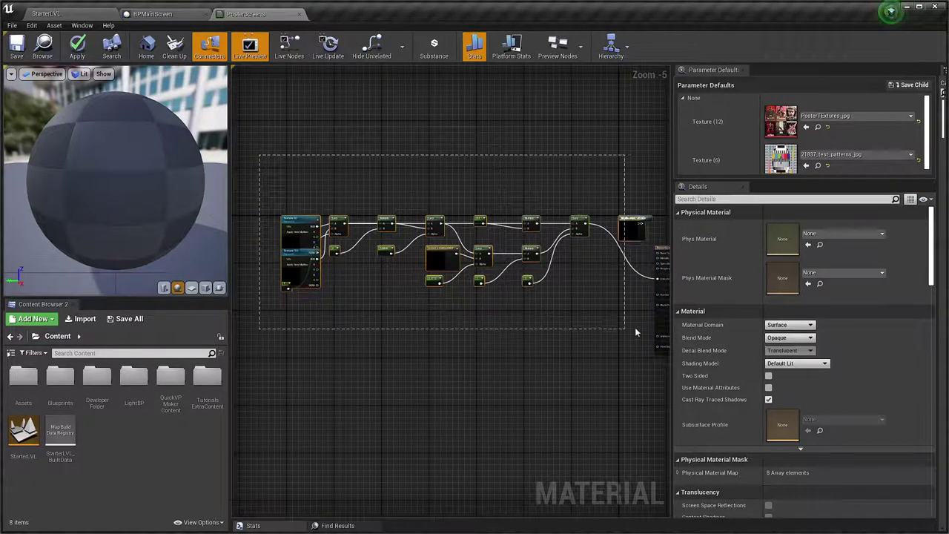
left_click_drag(635, 332, 642, 325)
key("Delete")
- Select the PosterScreens result node and bring up its Shading Model choices
scroll(440, 244, "up", 1)
scroll(565, 215, "up", 3)
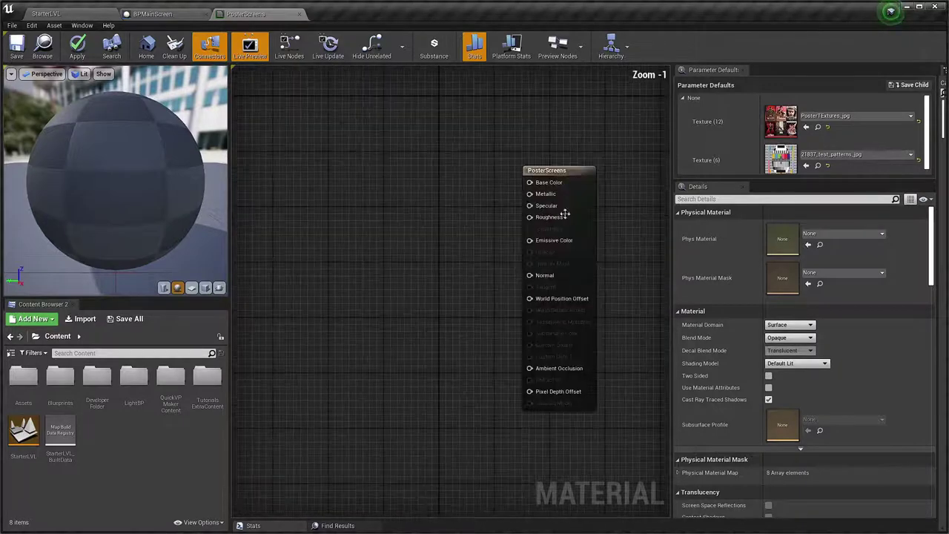
left_click(565, 215)
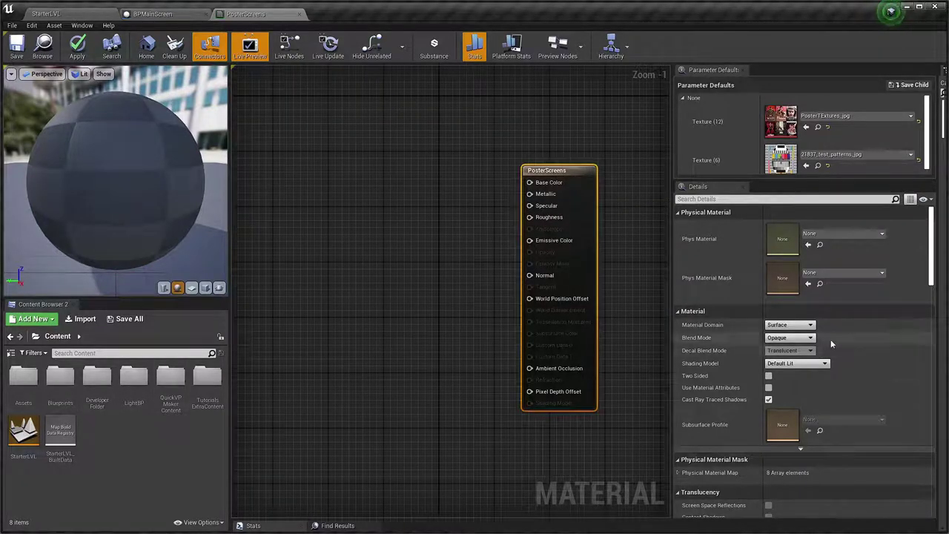
left_click(790, 364)
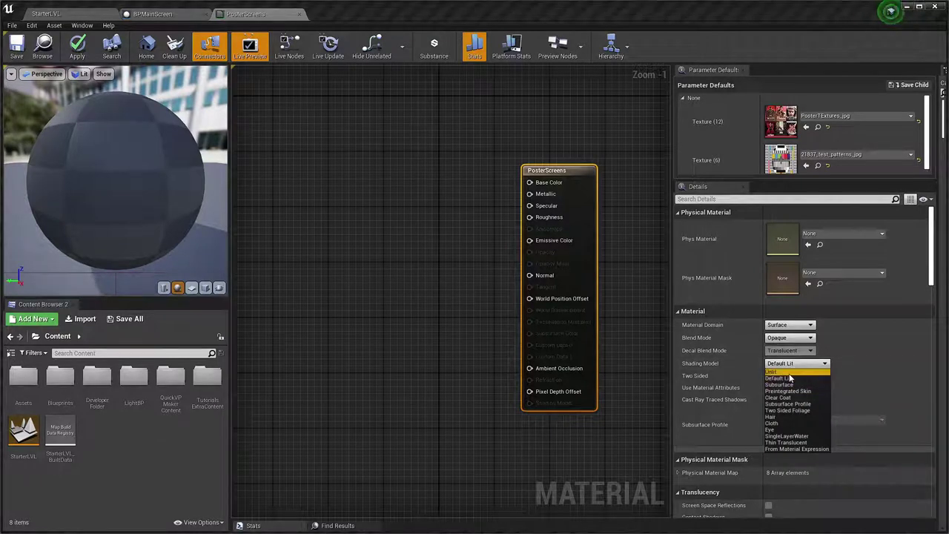
- Set the PosterScreens Shading Model to Unlit
left_click(782, 378)
scroll(379, 133, "up", 1)
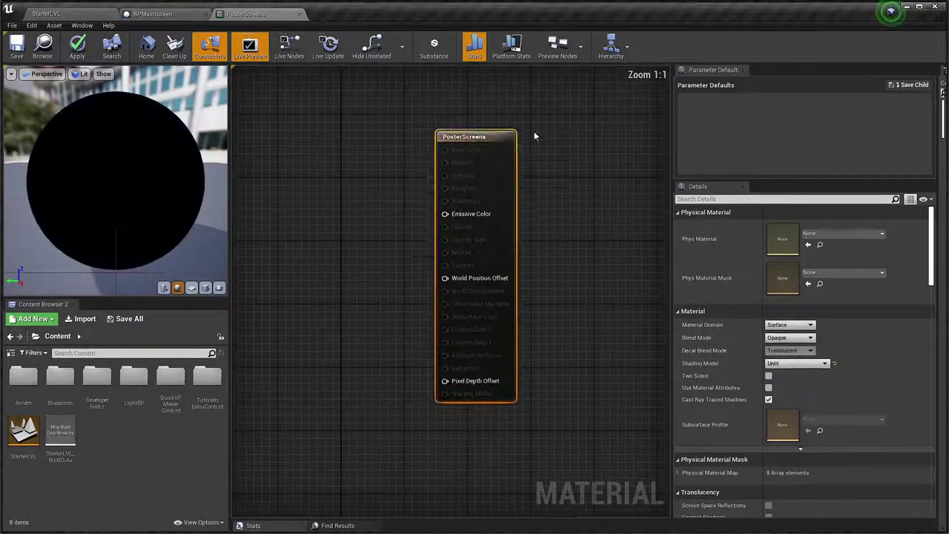
right_click_drag(189, 220, 378, 236)
- Add a TextureSampleParameter2D node named FixedPoser
right_click(378, 236)
type("tex")
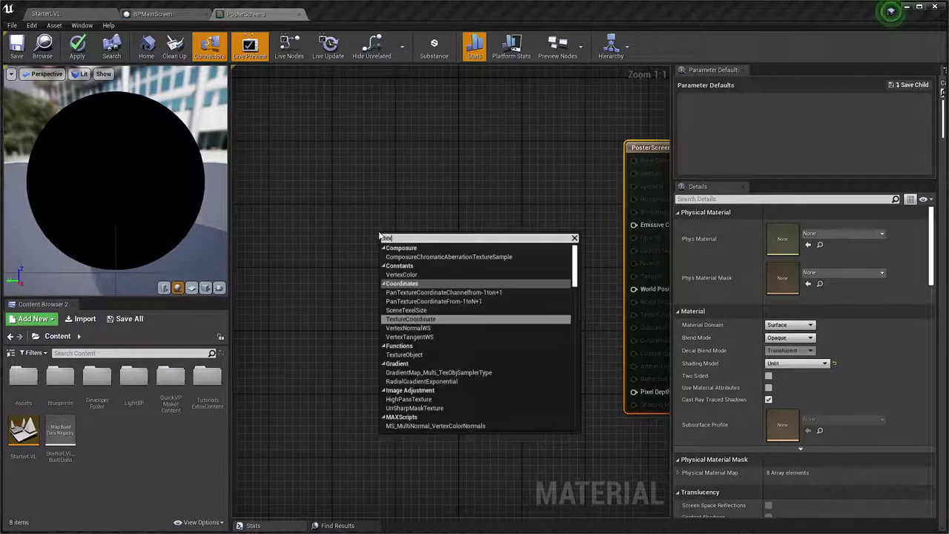
type("turesam")
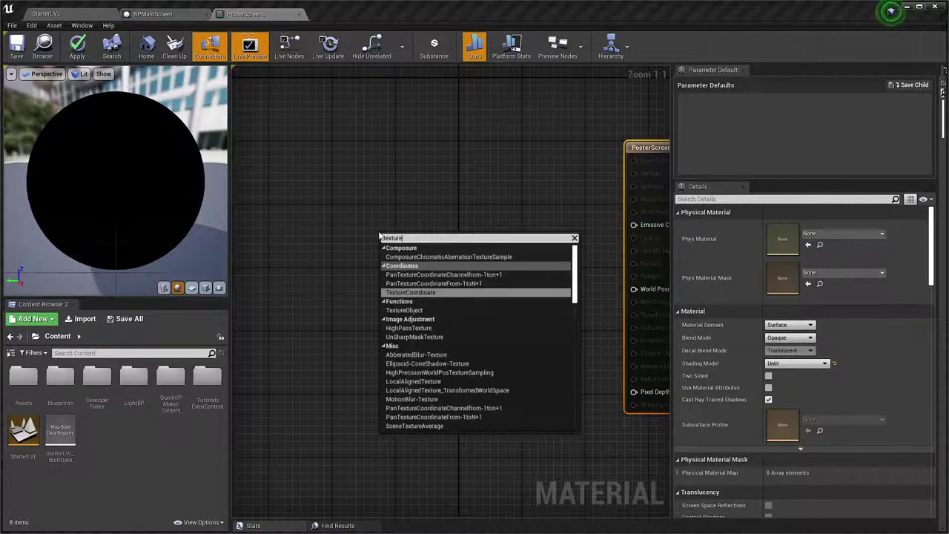
type("pl")
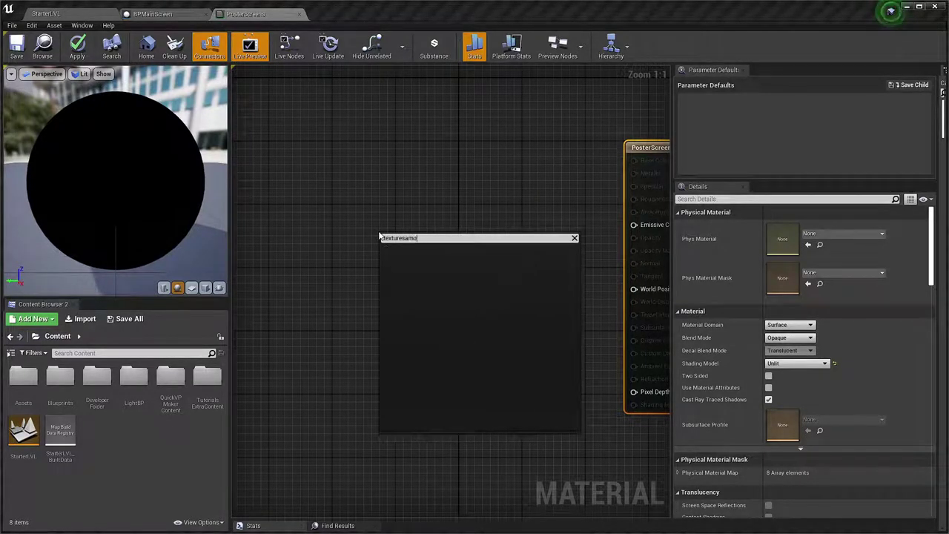
type("er")
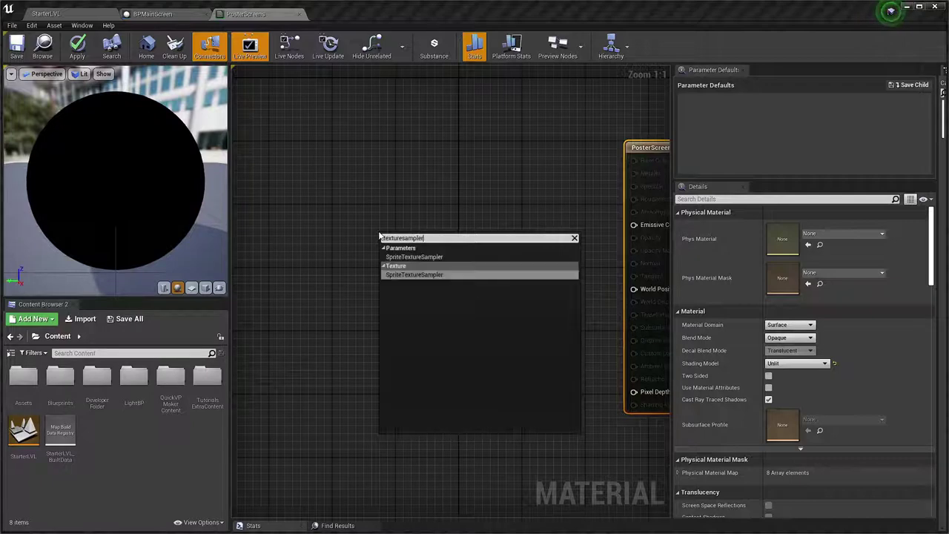
key("BackSpace")
key("BackSpace")
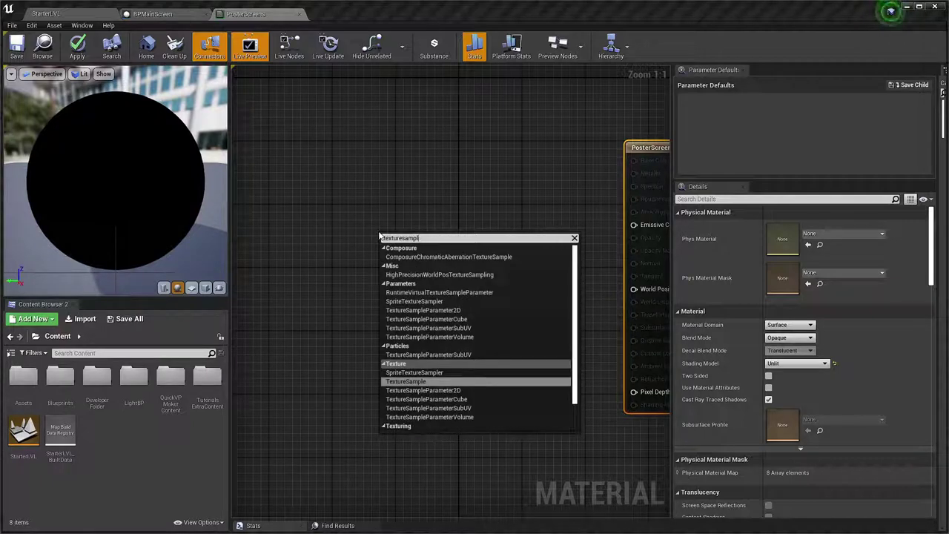
key("Down")
key("Return")
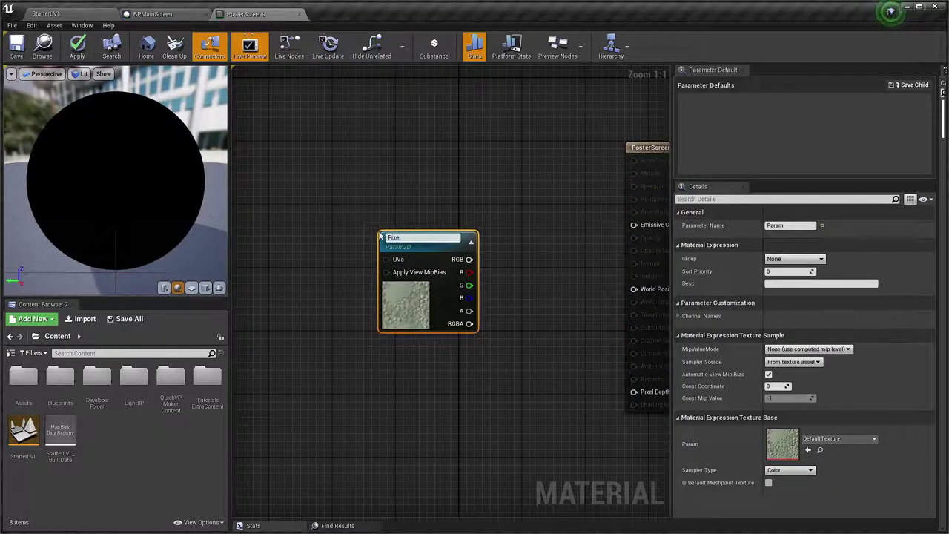
key("Return")
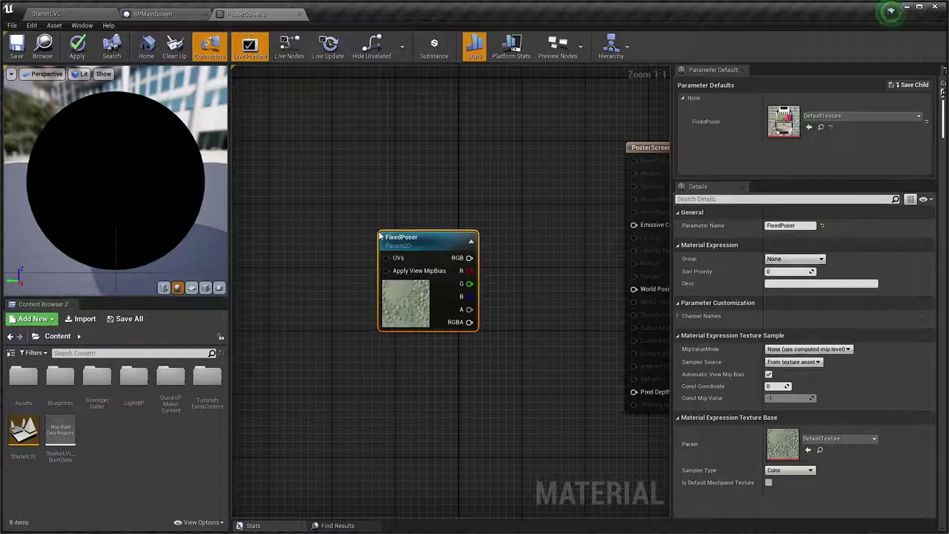
- Place the FixedPoser node beside the PosterScreens result node
left_click_drag(413, 247, 320, 158)
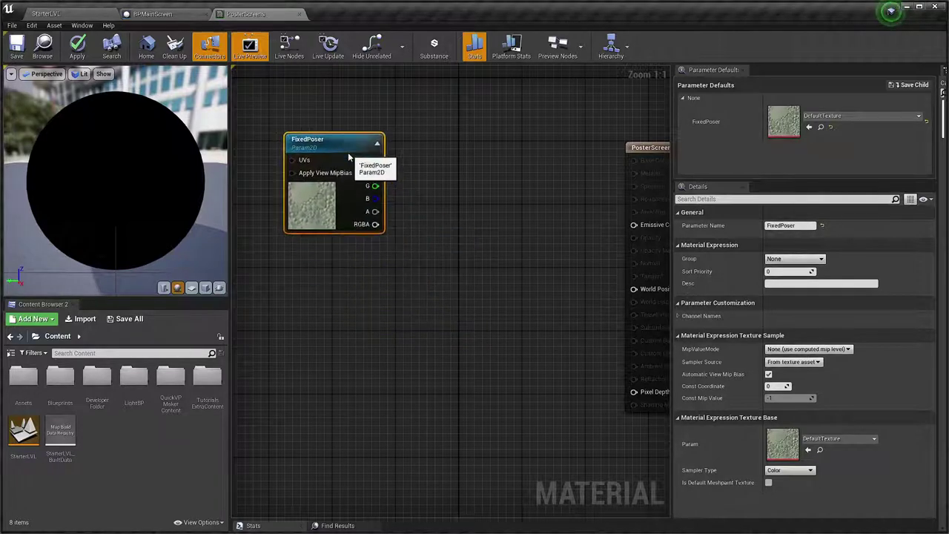
right_click_drag(360, 147, 307, 147)
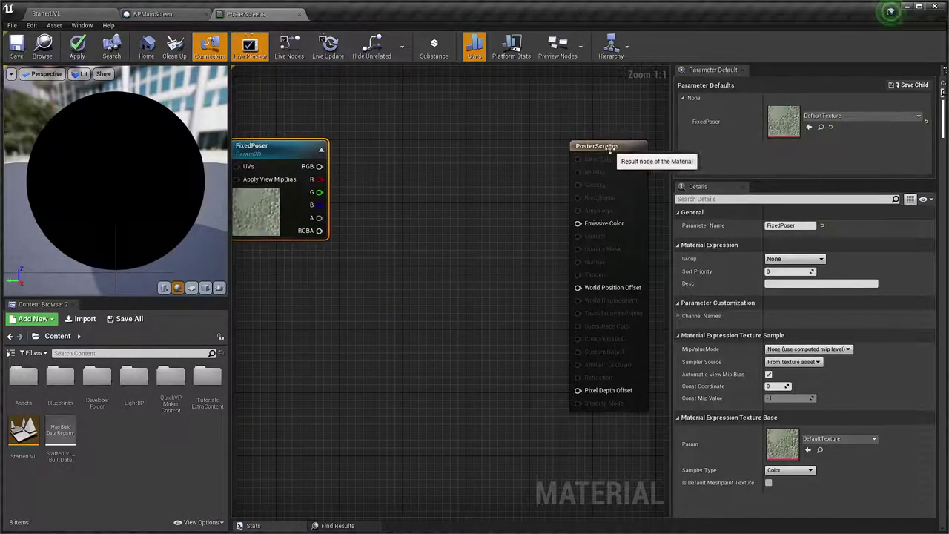
left_click_drag(593, 148, 559, 105)
right_click_drag(331, 196, 449, 225)
left_click_drag(400, 175, 522, 123)
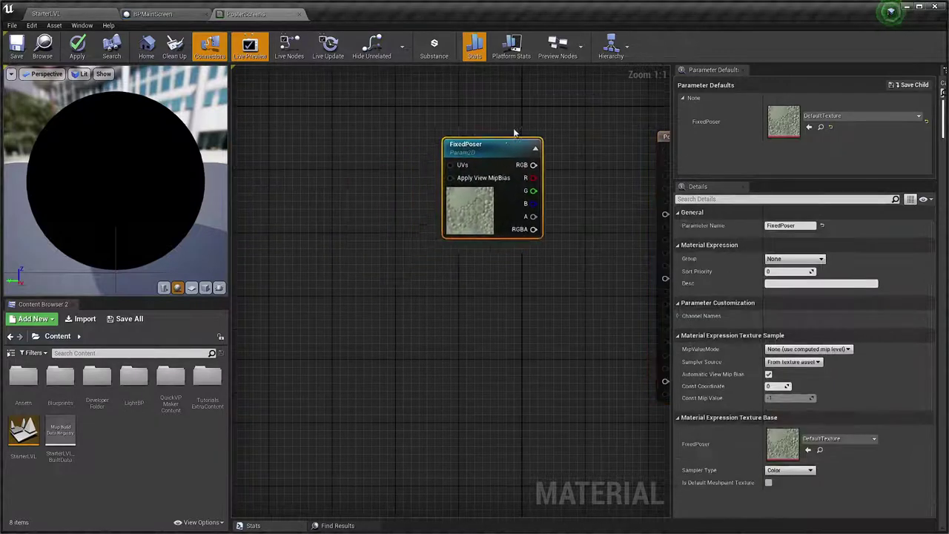
right_click_drag(478, 263, 399, 294)
- Add a Multiply node with Const A set to 1
left_click(310, 291)
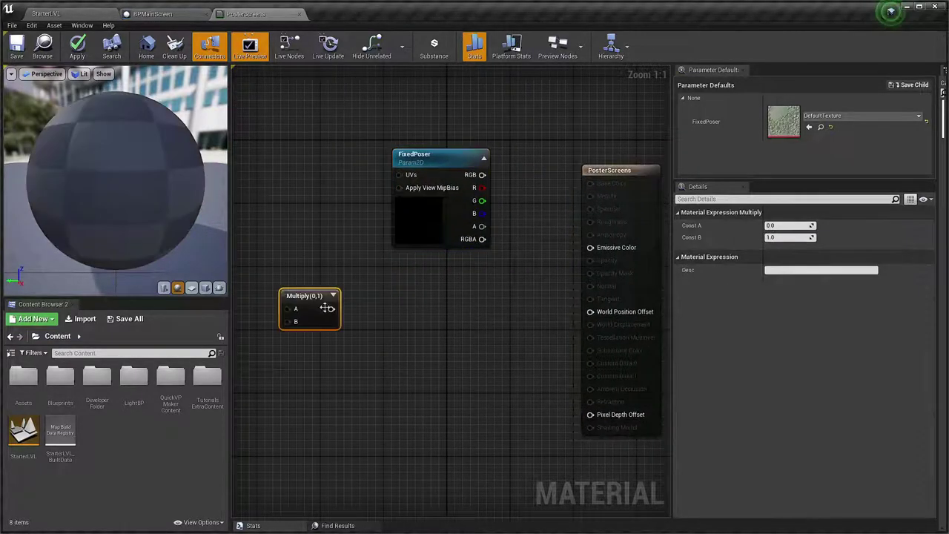
type("1")
key("Return")
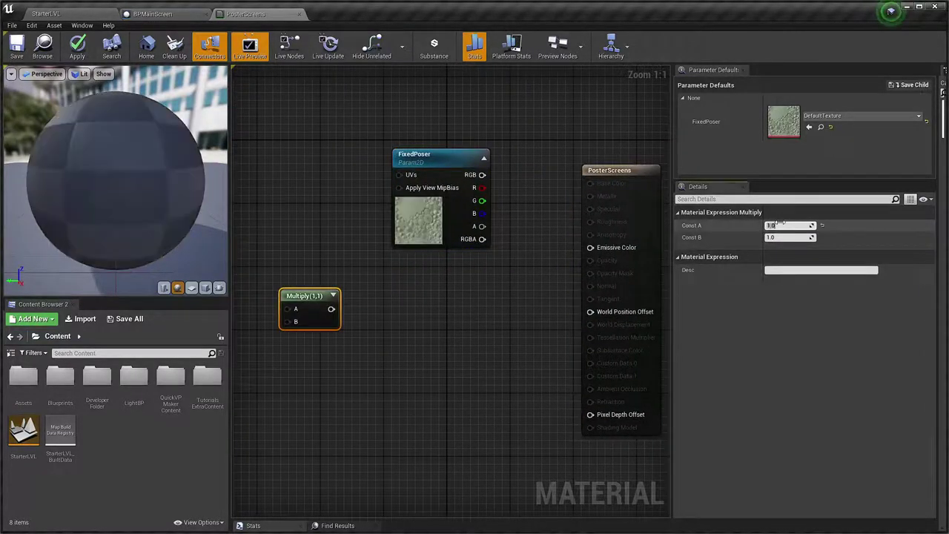
left_click_drag(304, 295, 344, 266)
- Add a scalar parameter named Intensity with default value 1.0 beside the Multiply
left_click(272, 336)
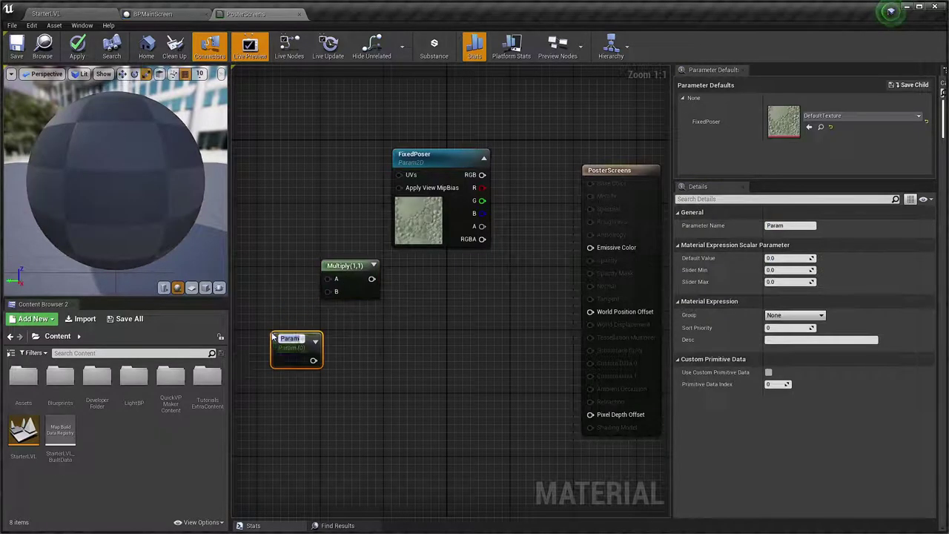
key("BackSpace")
type("Intensi")
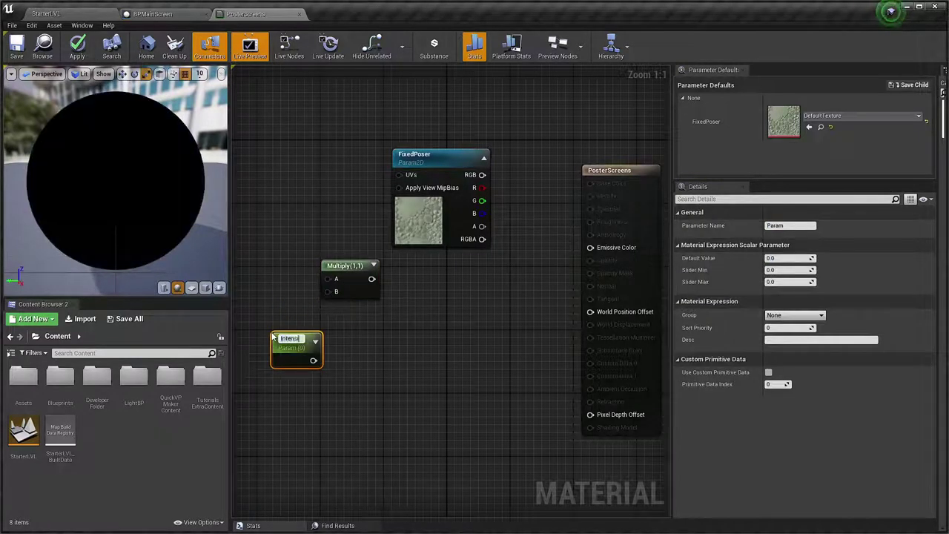
type("ty")
key("Return")
left_click(787, 257)
type("1")
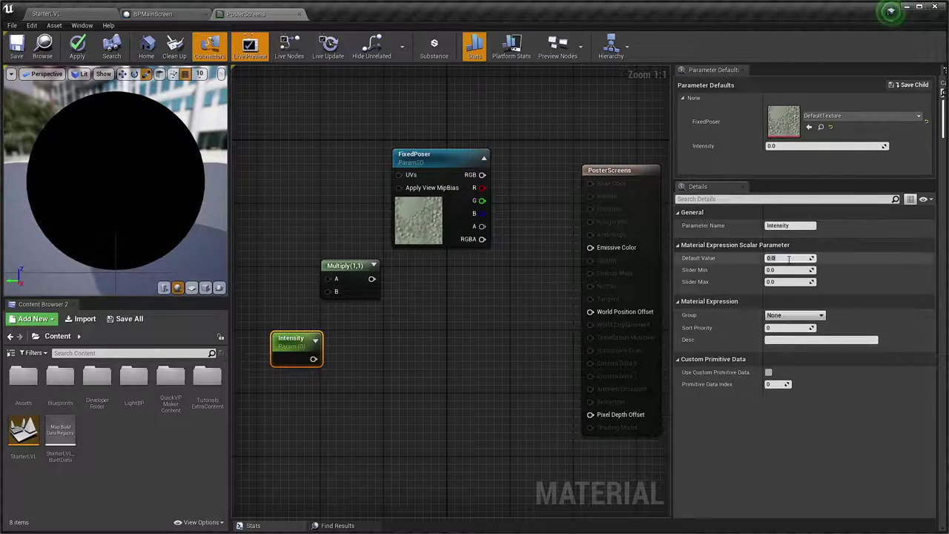
key("Return")
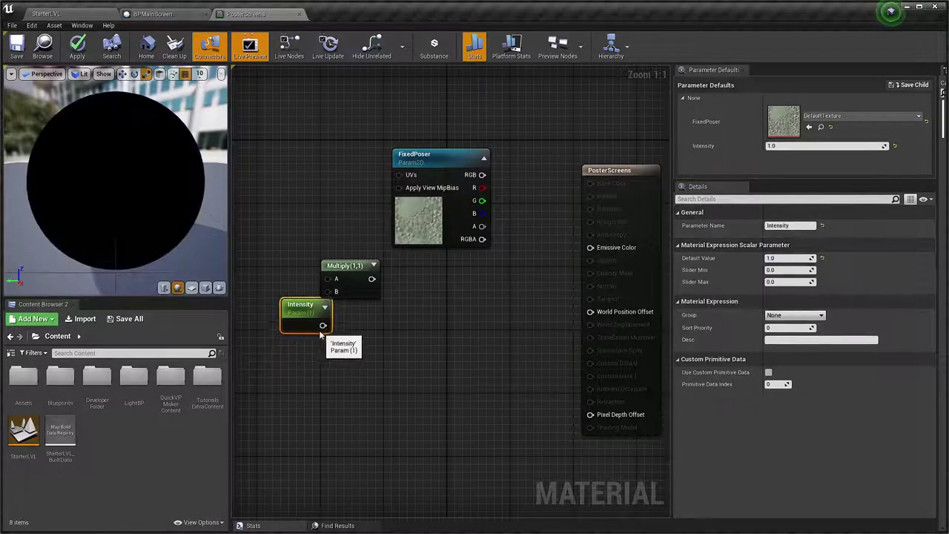
mouse_move(305, 358)
left_mouse_down()
mouse_move(260, 348)
mouse_move(329, 281)
left_mouse_up()
- Chain a second Multiply taking FixedPoser RGB into Emissive Color, and tidy the nodes
mouse_move(447, 155)
left_mouse_down()
mouse_move(350, 285)
mouse_move(351, 368)
left_mouse_up()
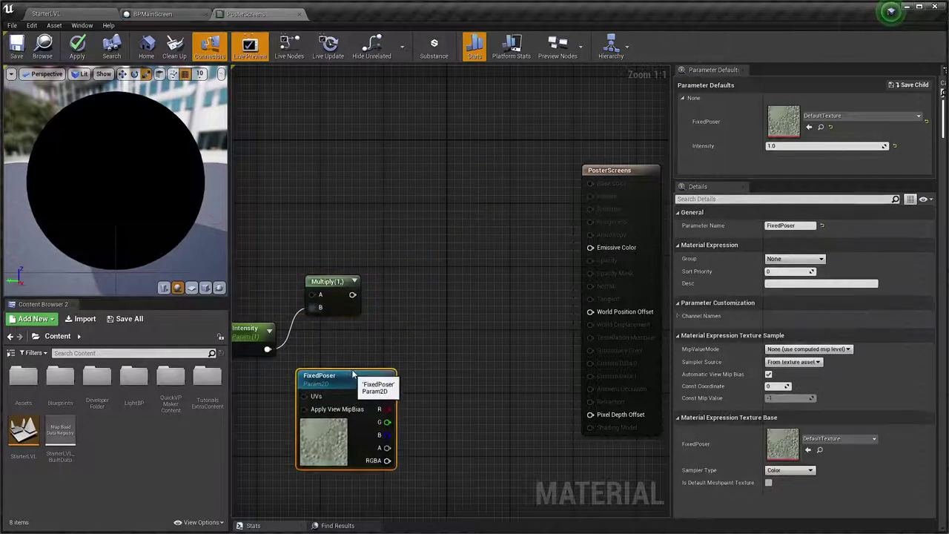
left_click_drag(351, 295, 454, 290)
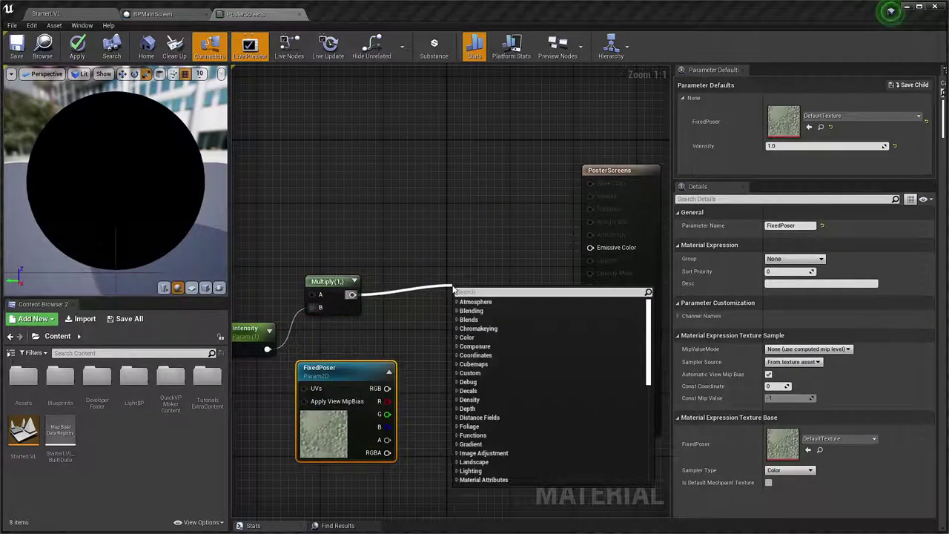
type("multiply")
key("Return")
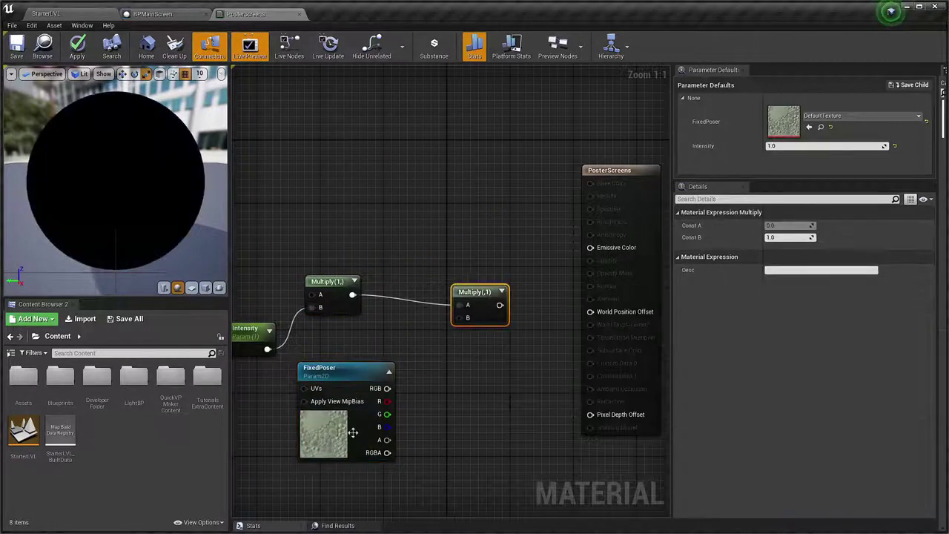
mouse_move(387, 388)
left_mouse_down()
mouse_move(458, 324)
mouse_move(590, 247)
left_mouse_up()
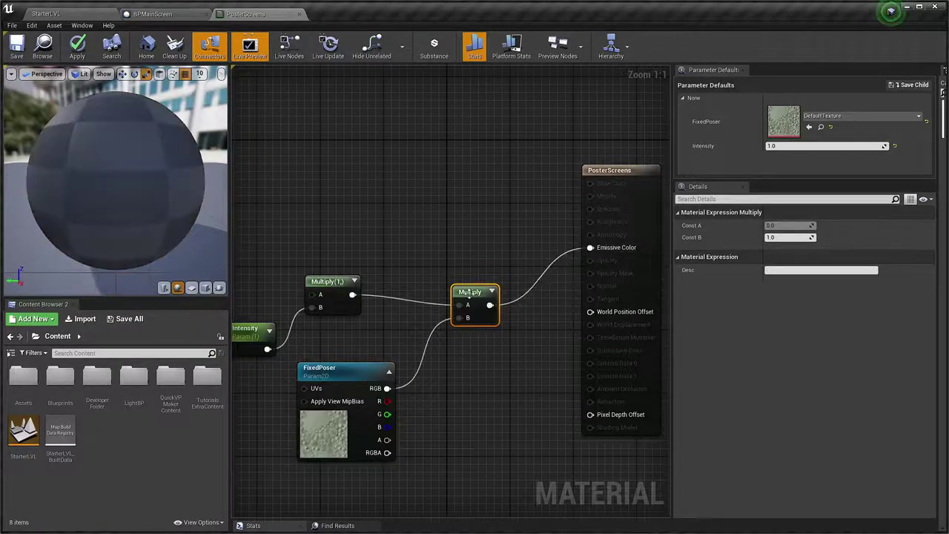
mouse_move(470, 297)
left_mouse_down()
mouse_move(511, 256)
mouse_move(508, 235)
left_mouse_up()
left_click_drag(328, 294, 397, 242)
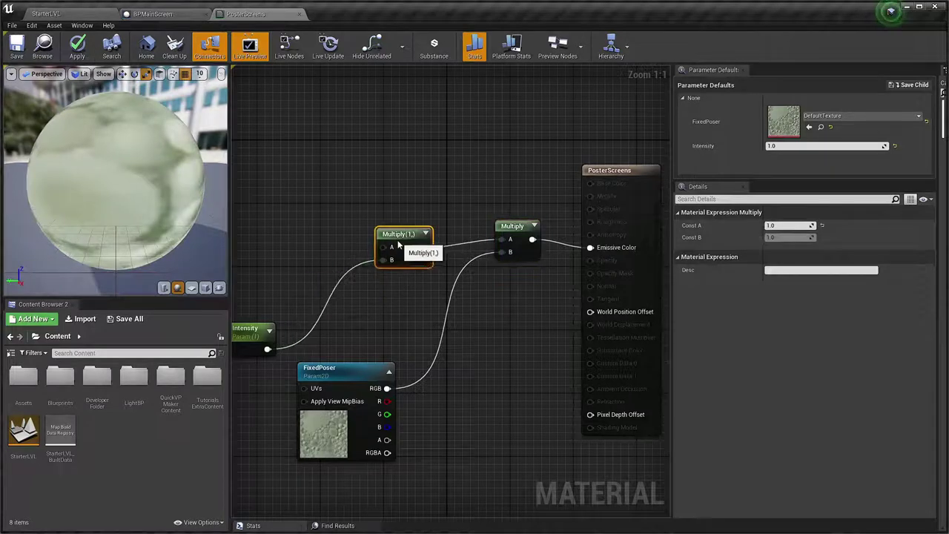
right_click_drag(252, 335, 328, 339)
left_click_drag(328, 338, 368, 251)
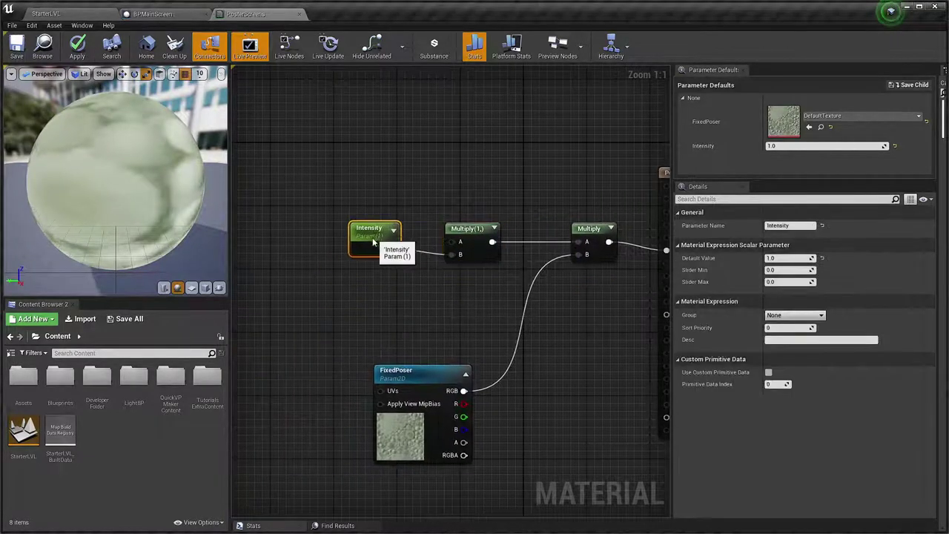
- Apply PosterScreens, then create and save a material instance of it named MIScreensMat
left_click(77, 49)
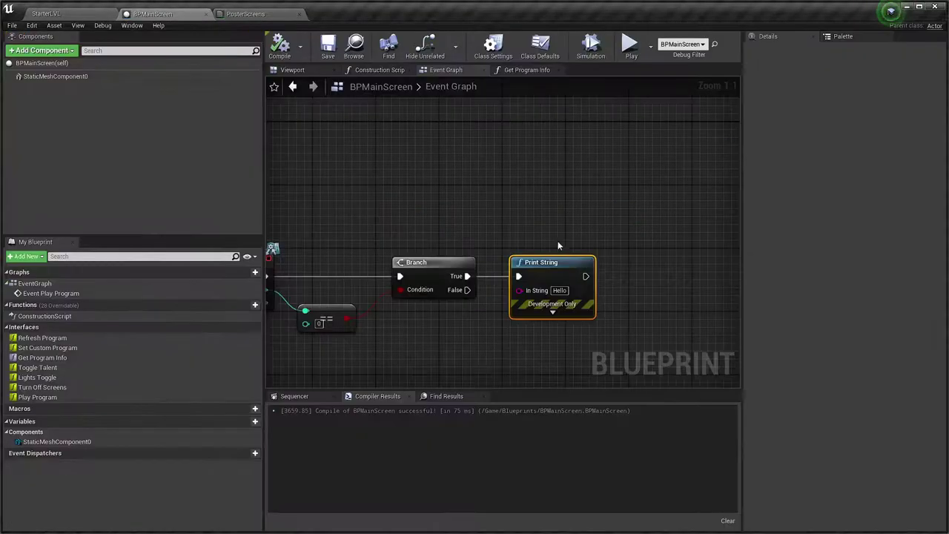
left_click(87, 14)
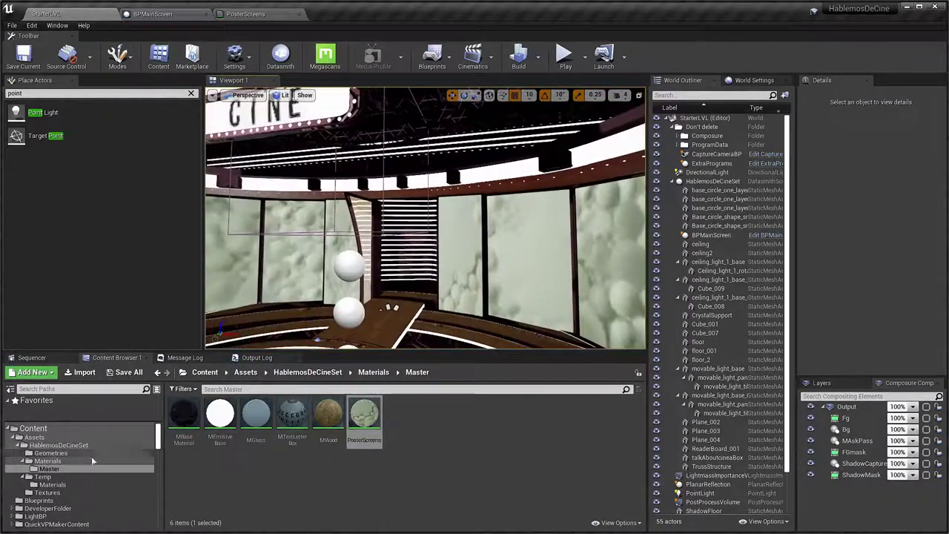
left_click(64, 461)
left_click(49, 468)
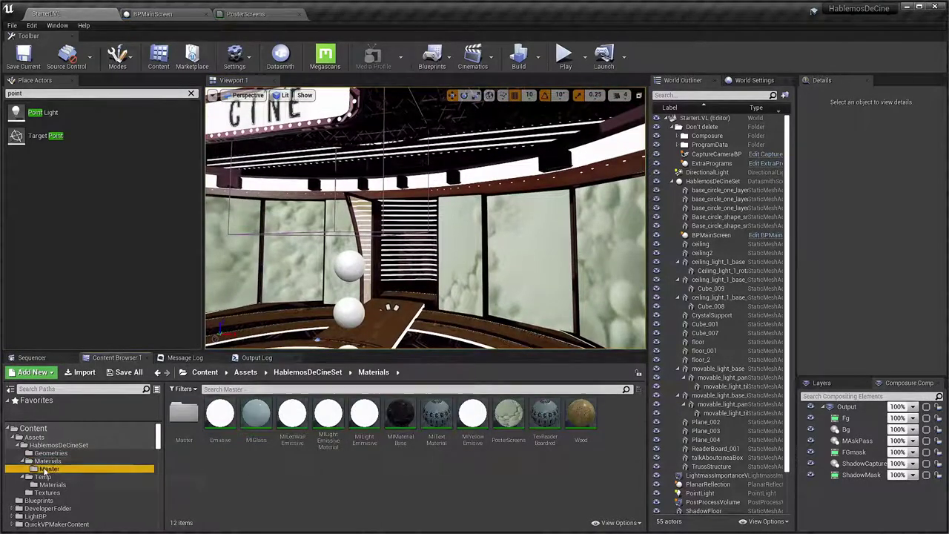
right_click(369, 416)
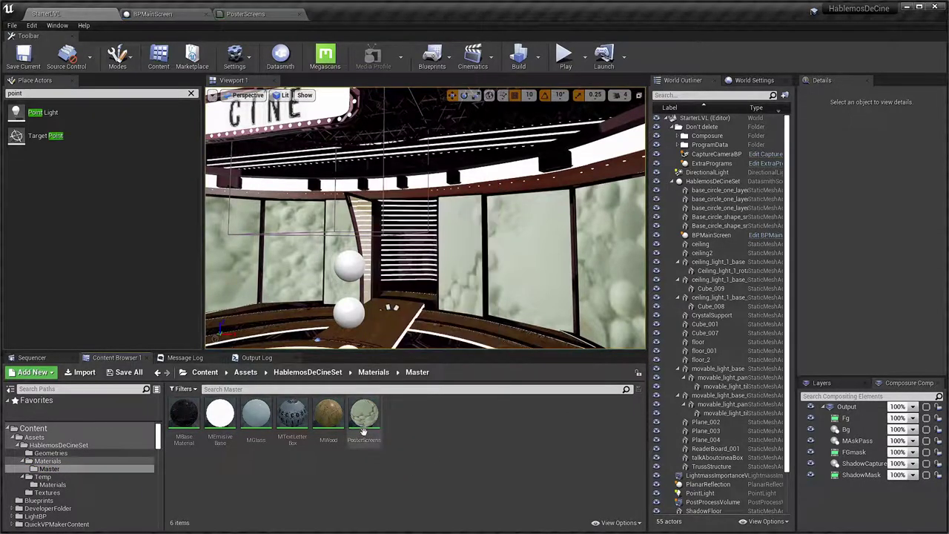
right_click(365, 428)
left_click(439, 196)
type("ScreensMat")
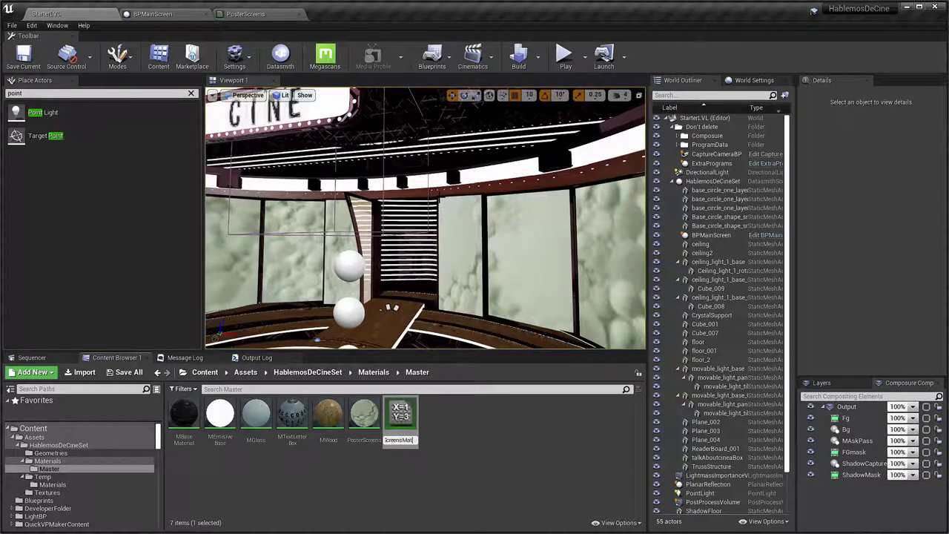
key("Return")
key("ctrl+s")
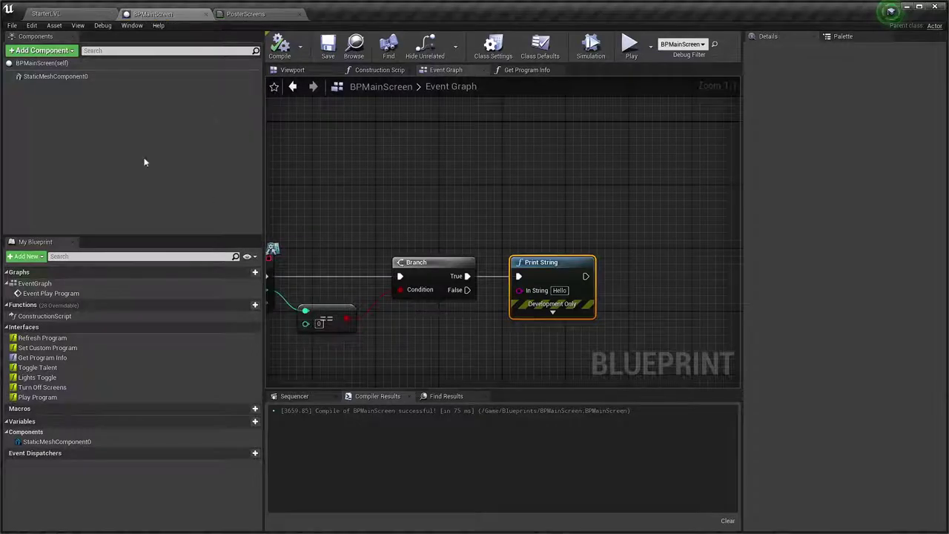
- Assign MIScreensMat to material Element 1 of BPMainScreen's StaticMeshComponent0
left_click(28, 78)
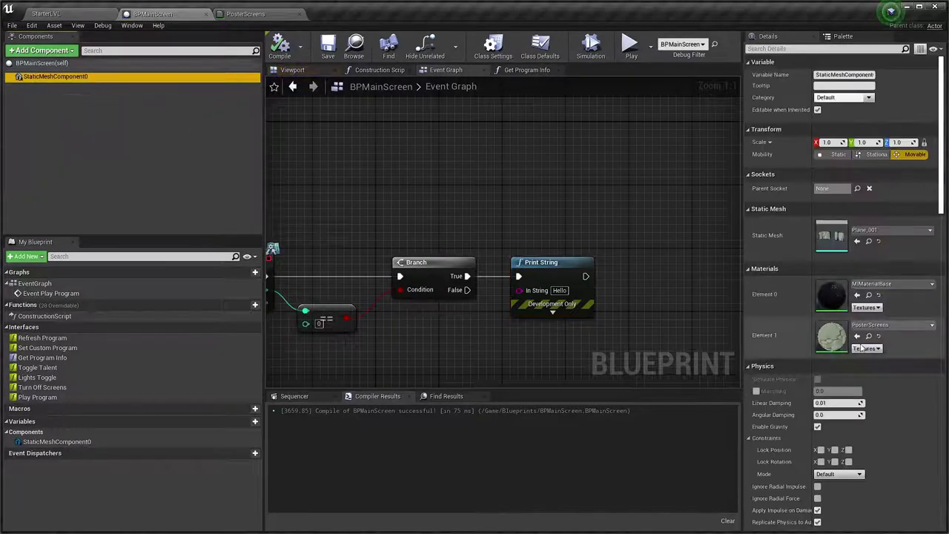
left_click(92, 14)
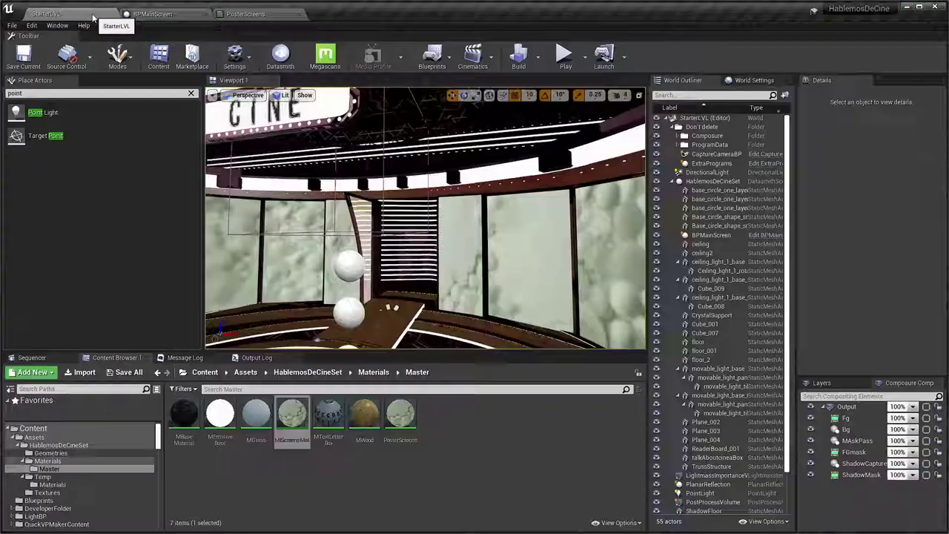
left_click(161, 18)
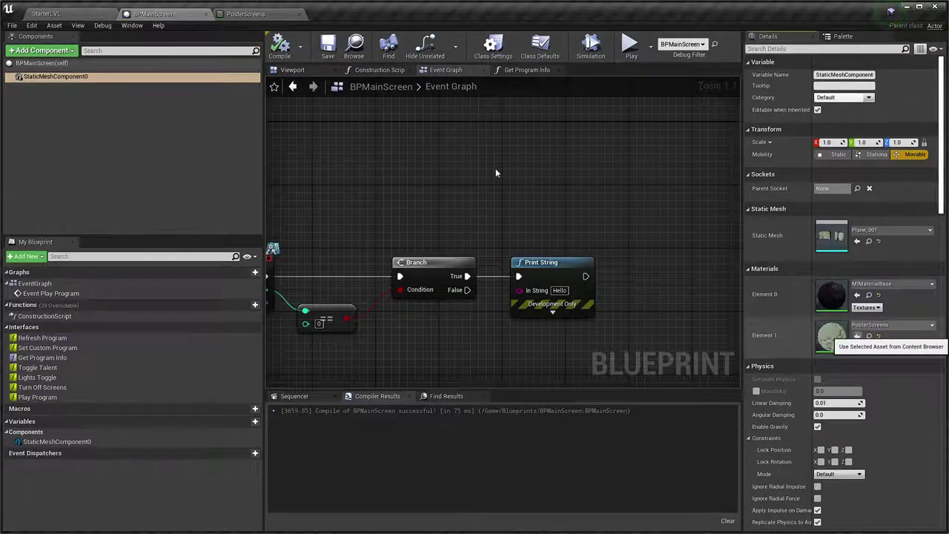
left_click(857, 335)
left_click(61, 15)
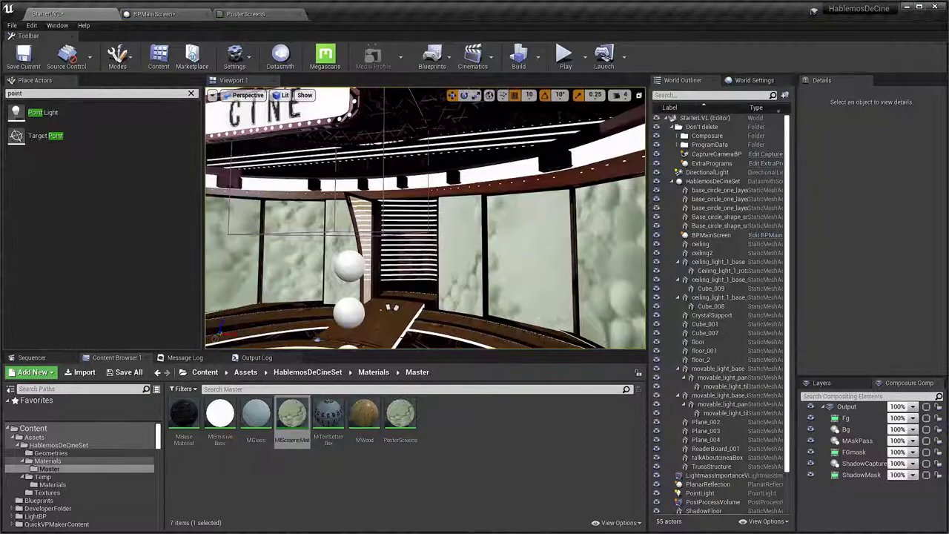
- Override MIScreensMat's FixedPoser with the PosterTextures image, save, and dock the editor tab
double_click(300, 412)
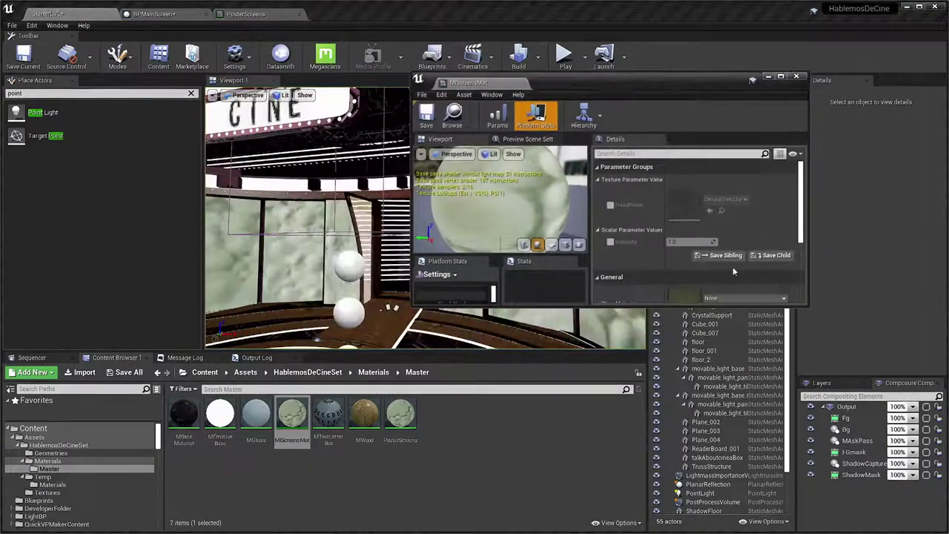
left_click(610, 205)
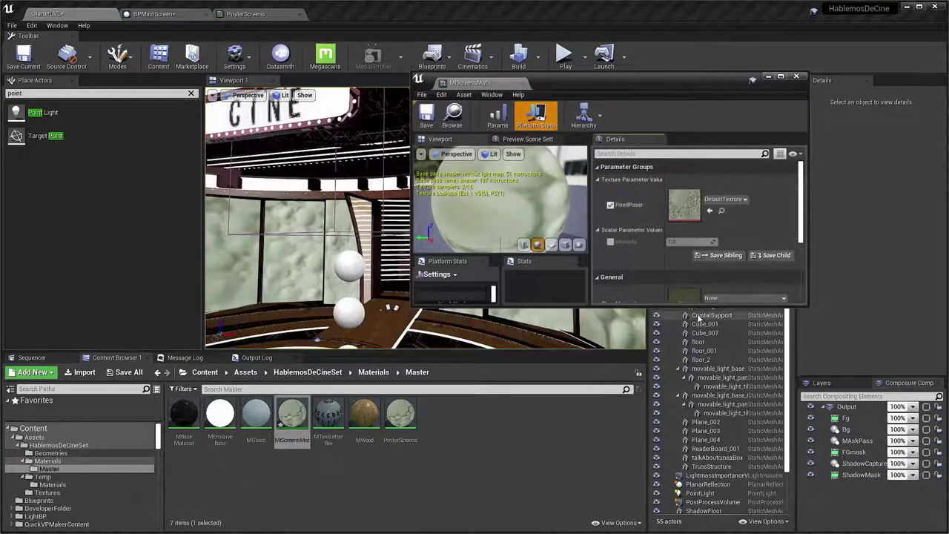
left_click(47, 492)
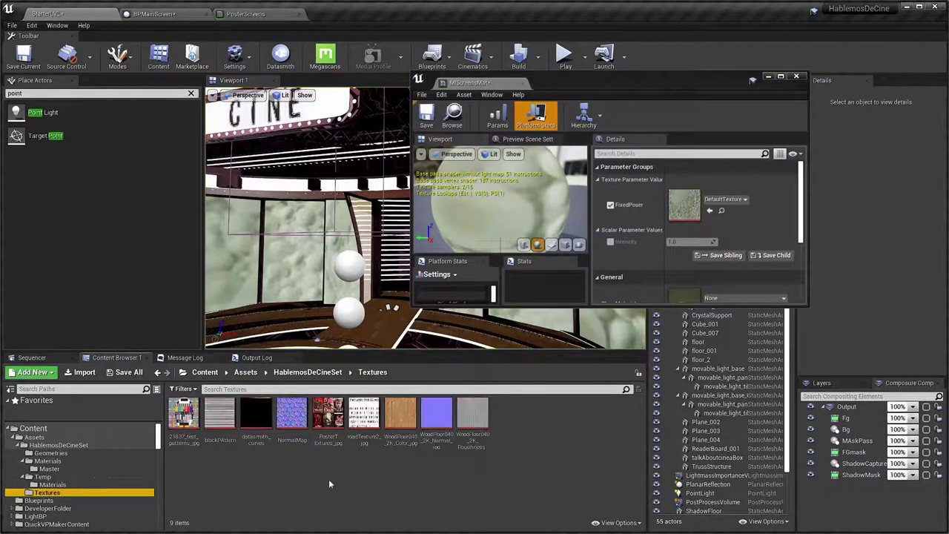
left_click(334, 424)
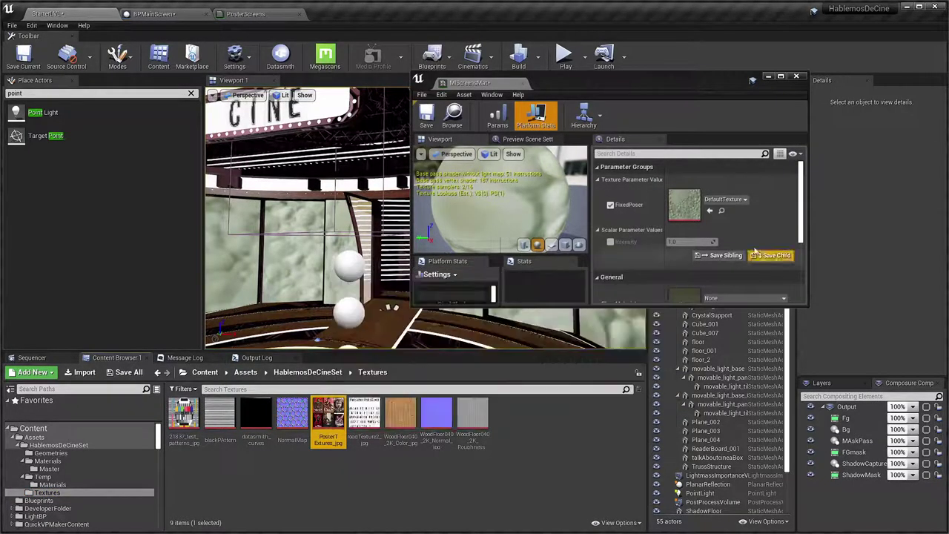
left_click(711, 213)
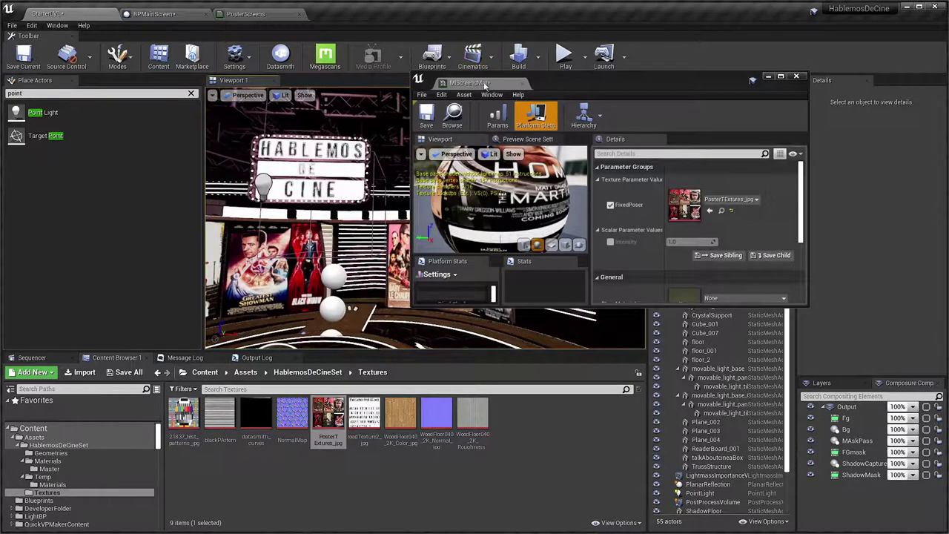
key("ctrl+s")
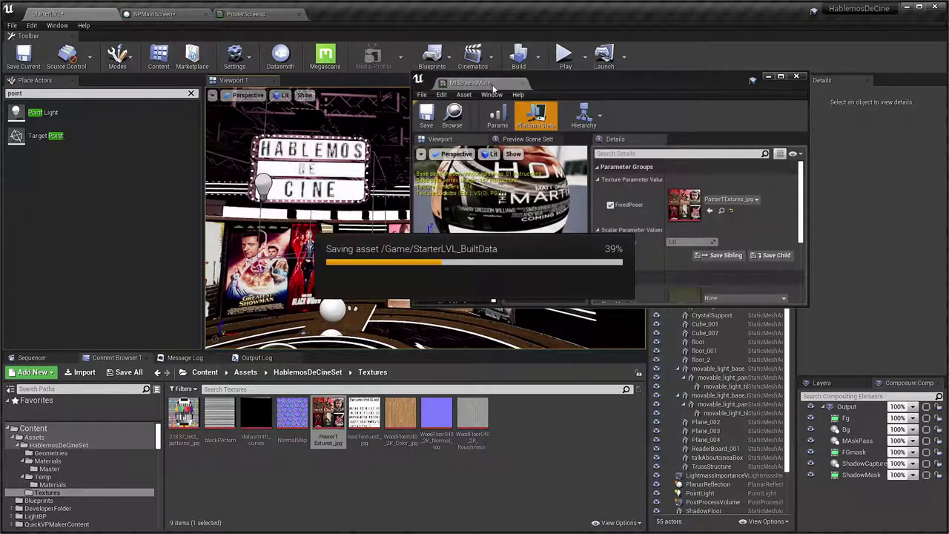
left_click_drag(493, 89, 265, 14)
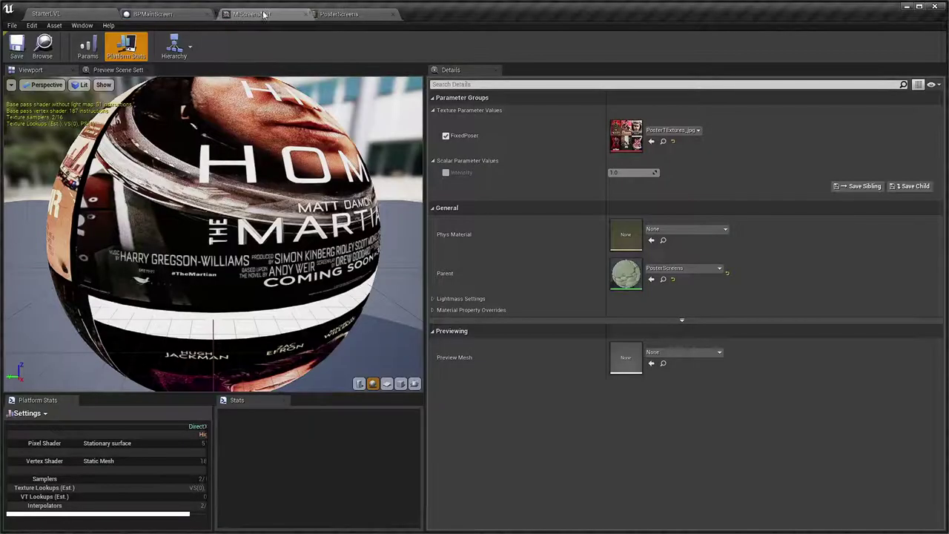
- Move FixedPoser, Intensity and Multiply(1,) up and left in the PosterScreens graph
left_click(190, 13)
left_click(324, 15)
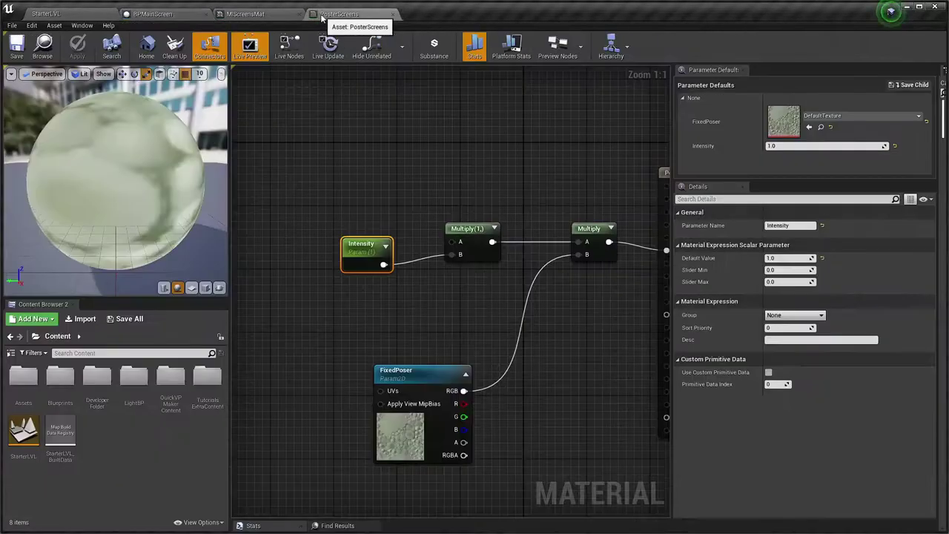
scroll(628, 405, "up", 2)
scroll(628, 406, "up", 1)
left_click_drag(347, 317, 271, 240)
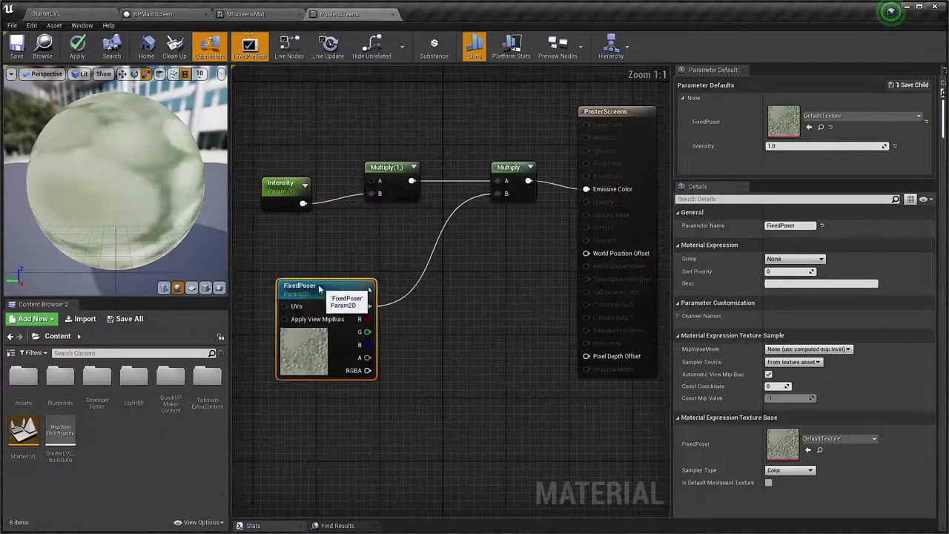
right_click_drag(381, 284, 467, 343)
left_click_drag(290, 151, 465, 263)
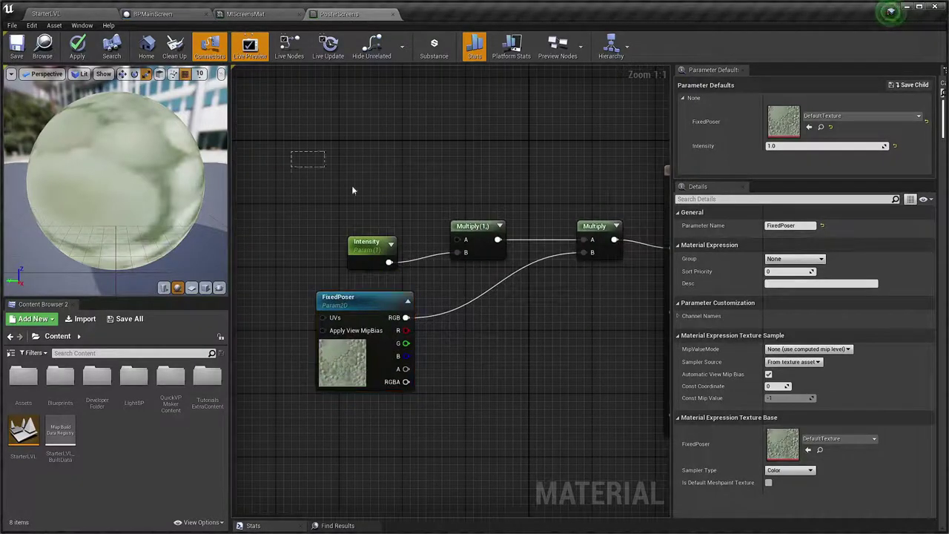
left_click_drag(483, 231, 430, 199)
scroll(475, 266, "down", 1)
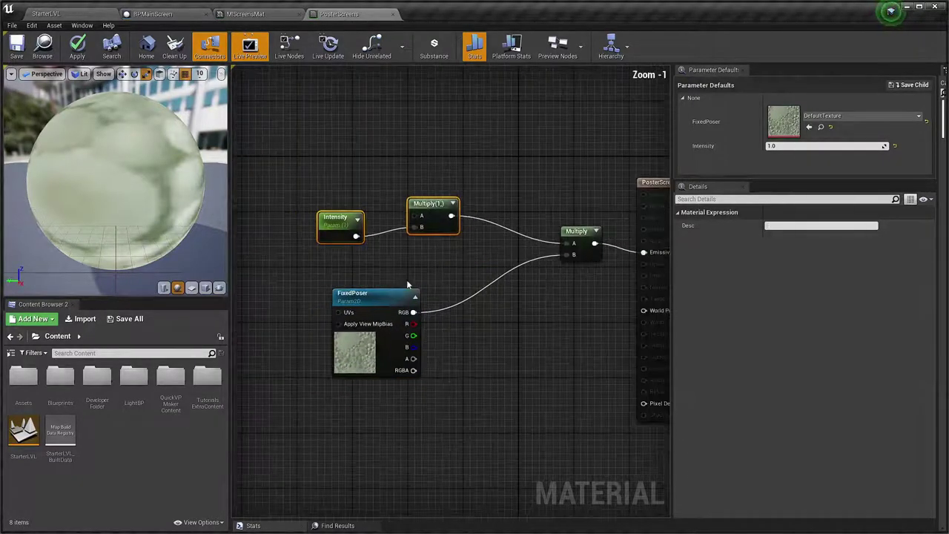
right_click_drag(388, 300, 499, 250)
left_click_drag(499, 250, 379, 221)
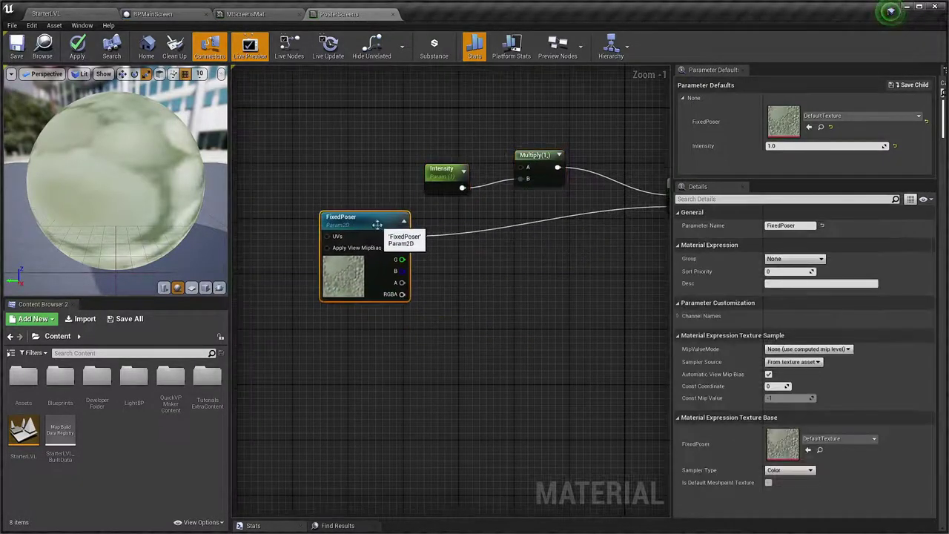
- Duplicate FixedPoser below itself and rename the copy MovieClipTrailer
left_click(329, 338)
key("ctrl+v")
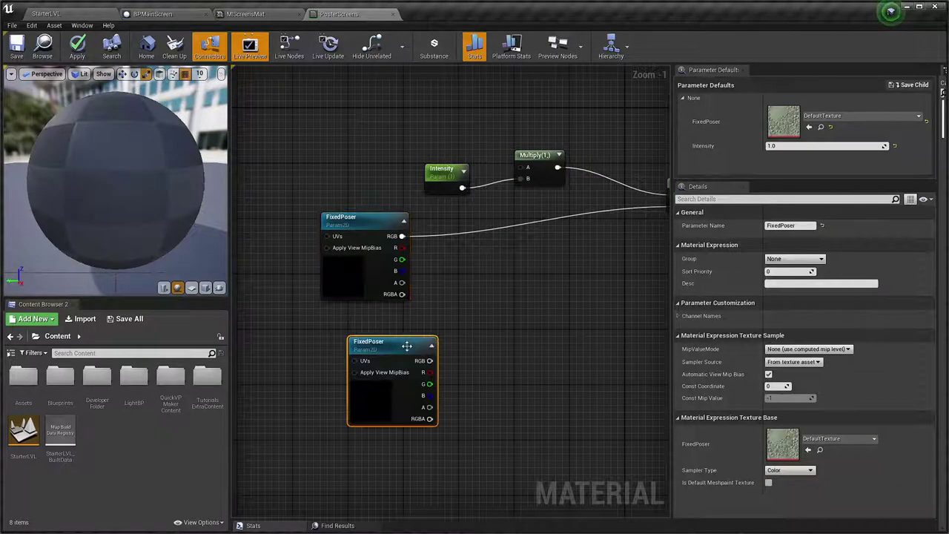
left_click_drag(408, 342, 371, 343)
type("MovieClipTrailer")
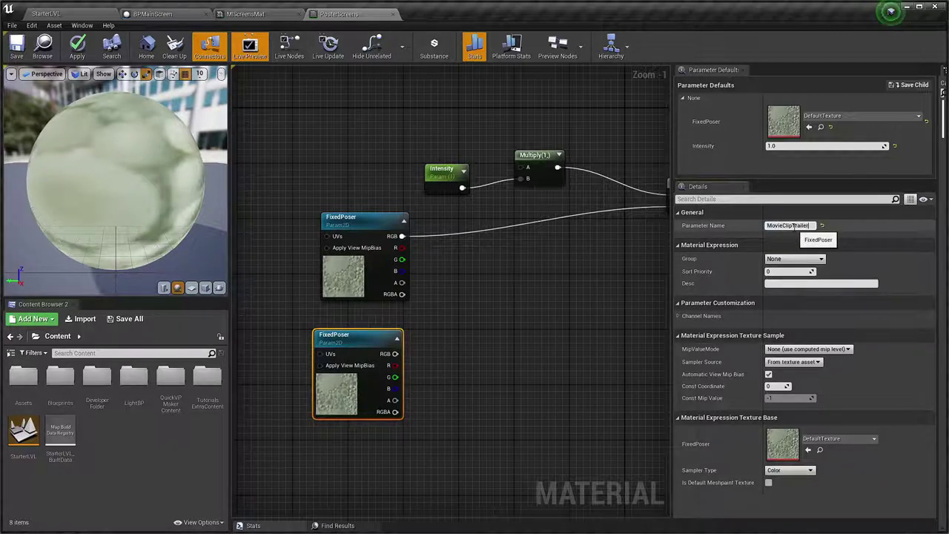
key("Return")
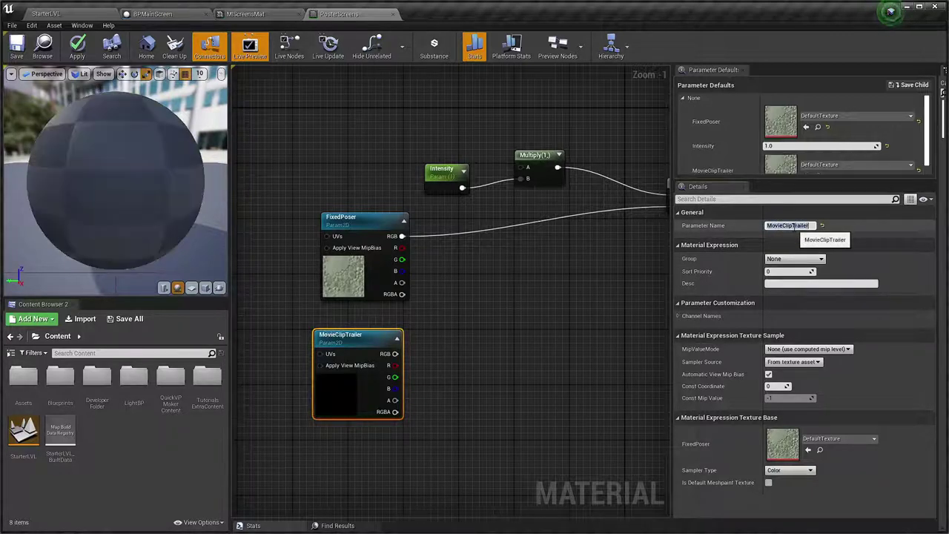
- Tidy the FixedPoser, Intensity, MovieClipTrailer and Multiply layout, then add a Lerp node
left_click_drag(381, 228, 365, 222)
left_click_drag(463, 163, 463, 149)
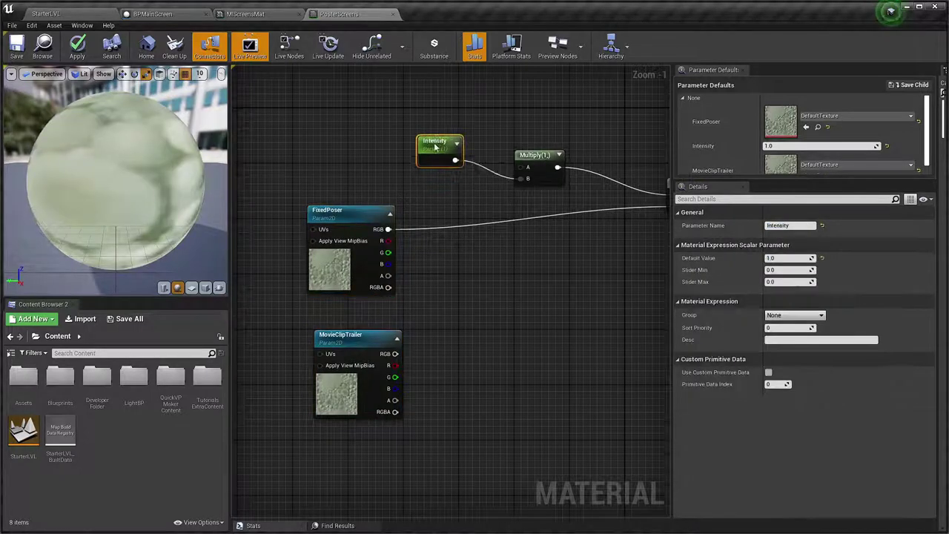
left_click_drag(362, 343, 363, 323)
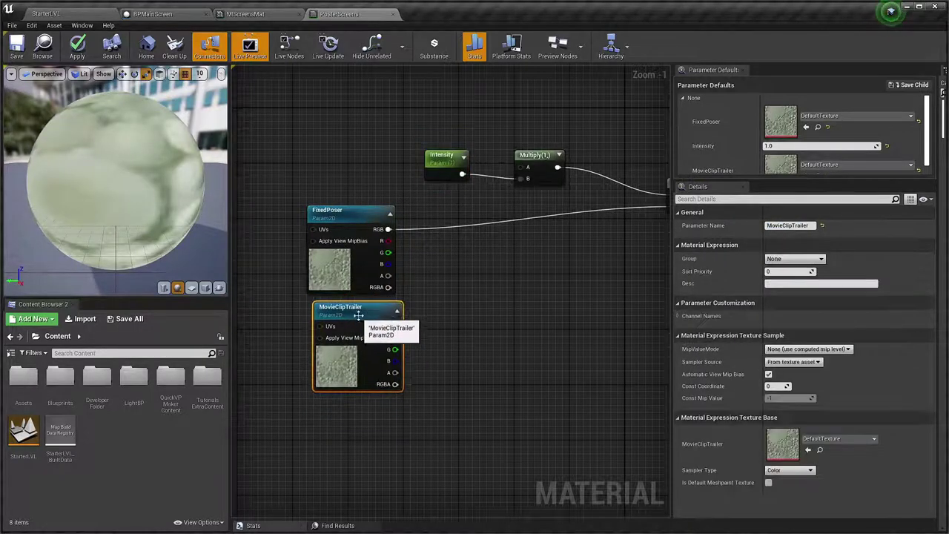
right_click_drag(515, 314, 449, 334)
left_click_drag(614, 218, 583, 244)
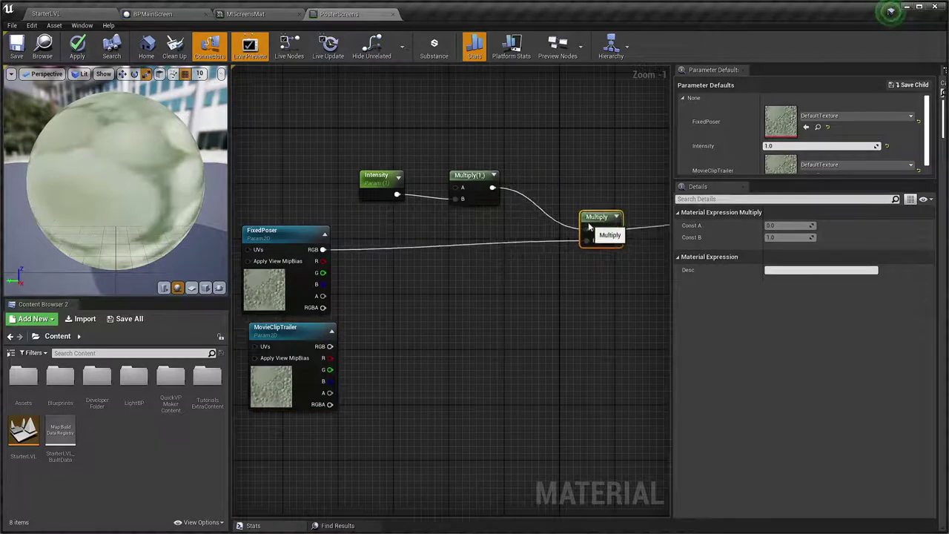
scroll(400, 301, "down", 1)
right_click_drag(399, 301, 534, 296)
scroll(534, 302, "up", 2)
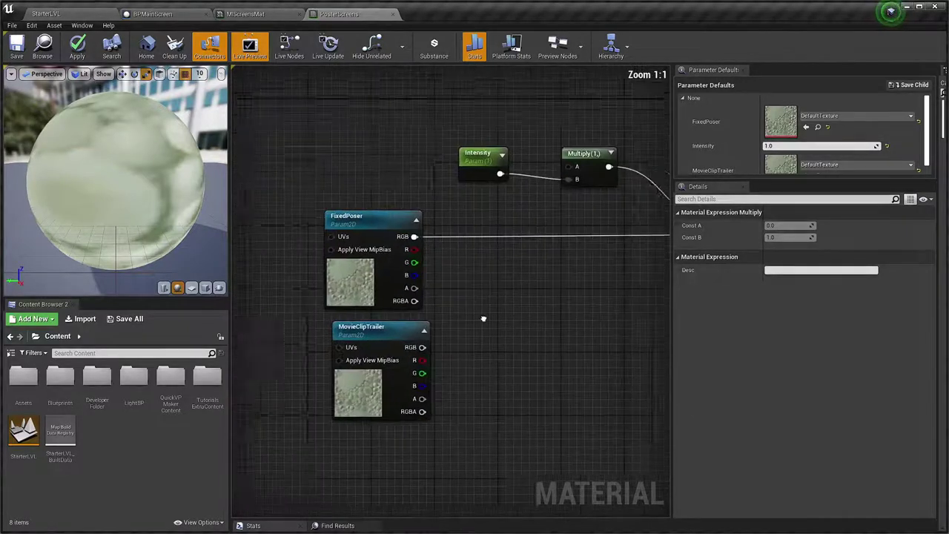
right_click_drag(484, 319, 421, 328)
left_click(356, 347)
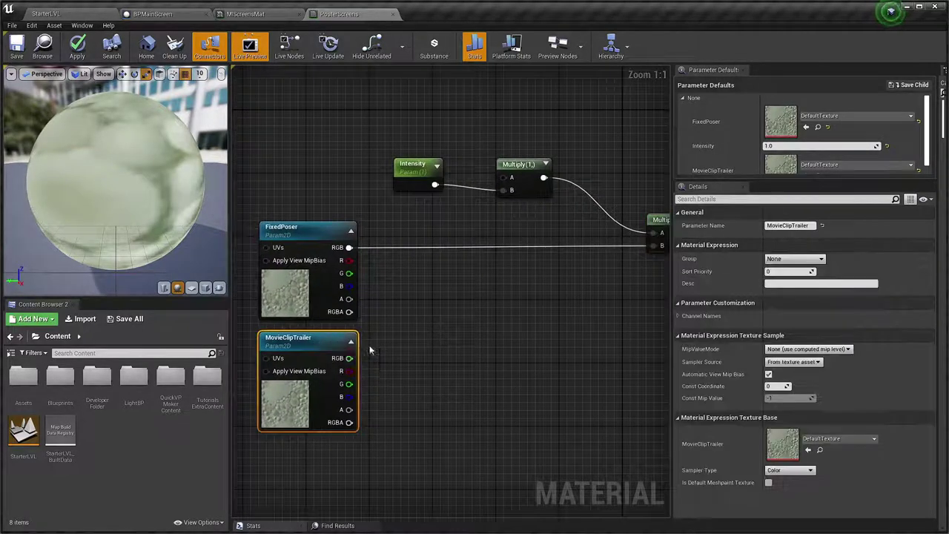
left_click(433, 297)
- Wire FixedPoser and MovieClipTrailer RGB into the Lerp's A and B inputs
left_click_drag(467, 300, 488, 289)
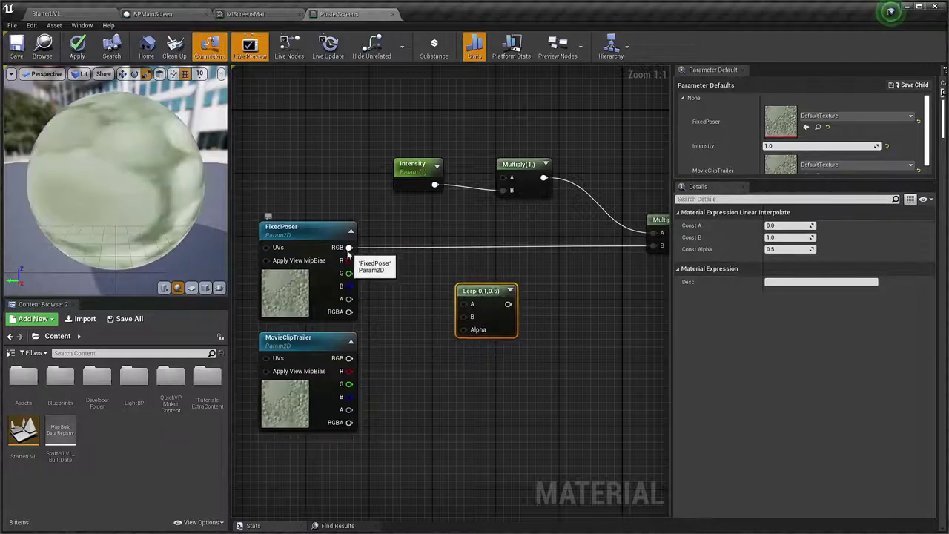
left_click_drag(348, 252, 463, 304)
left_click_drag(349, 359, 464, 316)
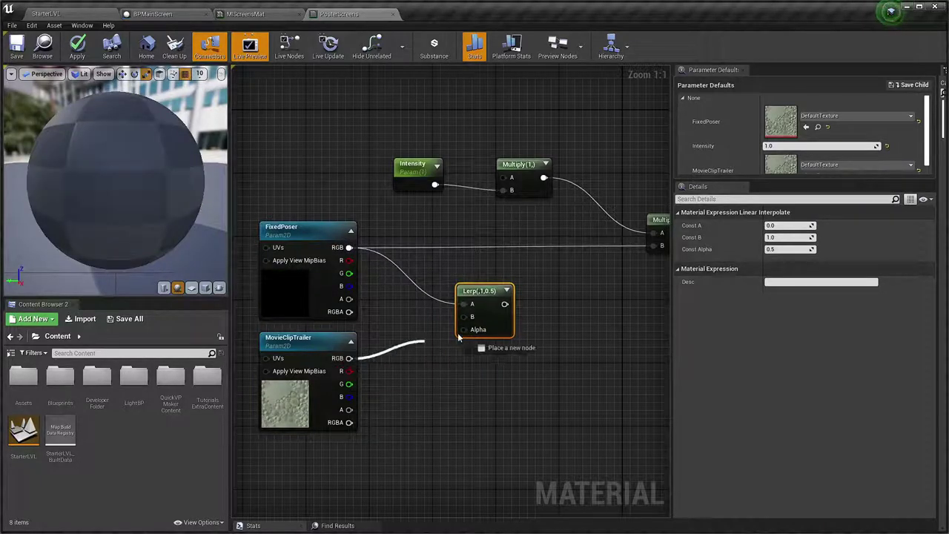
right_click_drag(386, 399, 433, 384)
- Add a MovieClipIntensity scalar parameter driving the Lerp's Alpha
left_click(434, 386)
type("MovieClipIntensity")
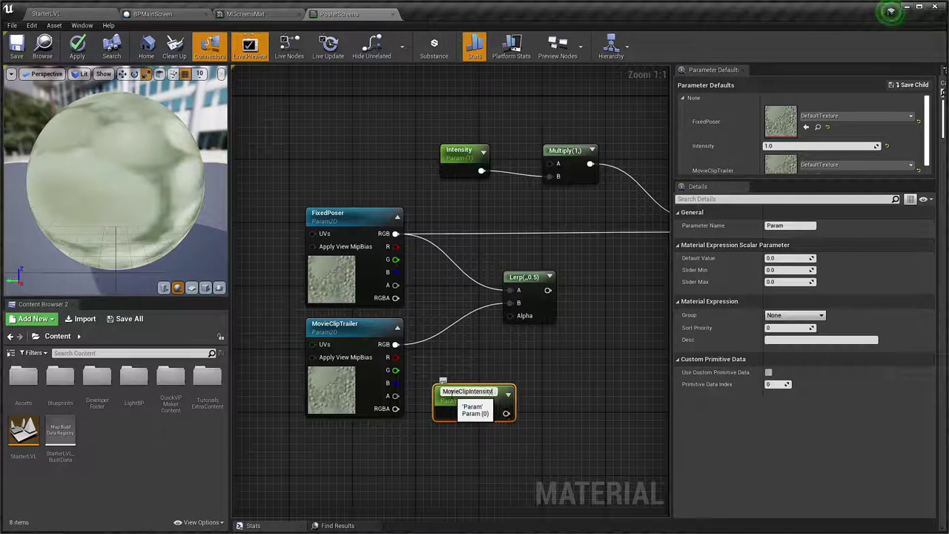
key("Return")
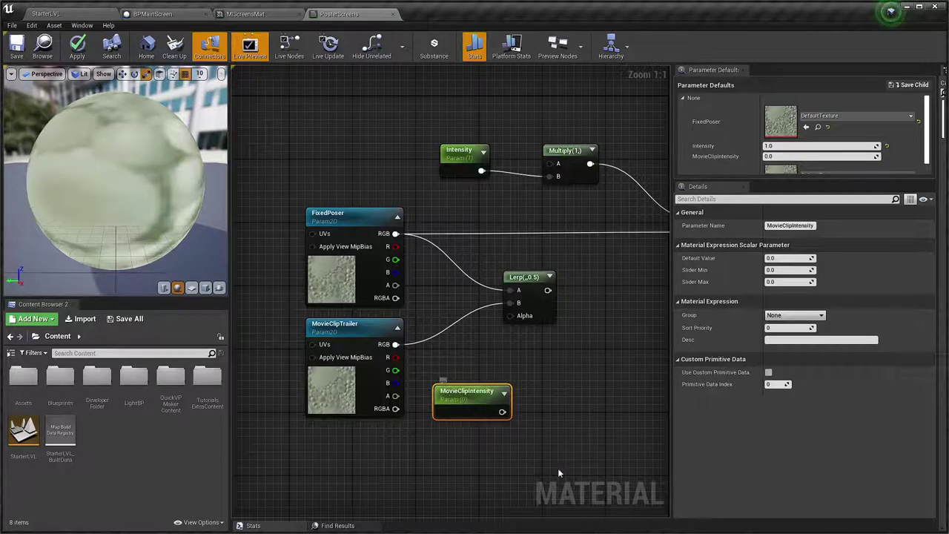
left_click_drag(502, 413, 510, 324)
- Connect the Lerp output to the Multiply's B input and zoom out to the whole network
right_click_drag(539, 324, 435, 342)
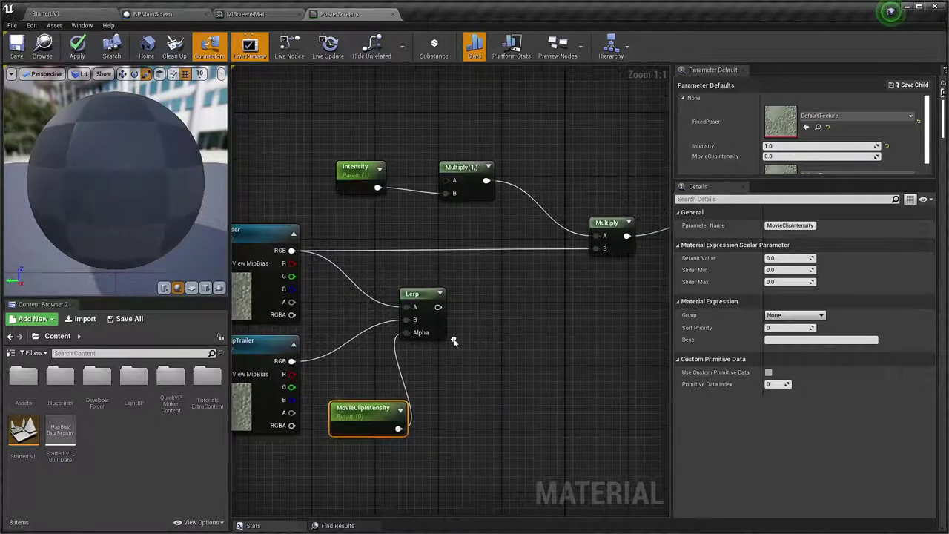
left_click_drag(438, 306, 598, 249)
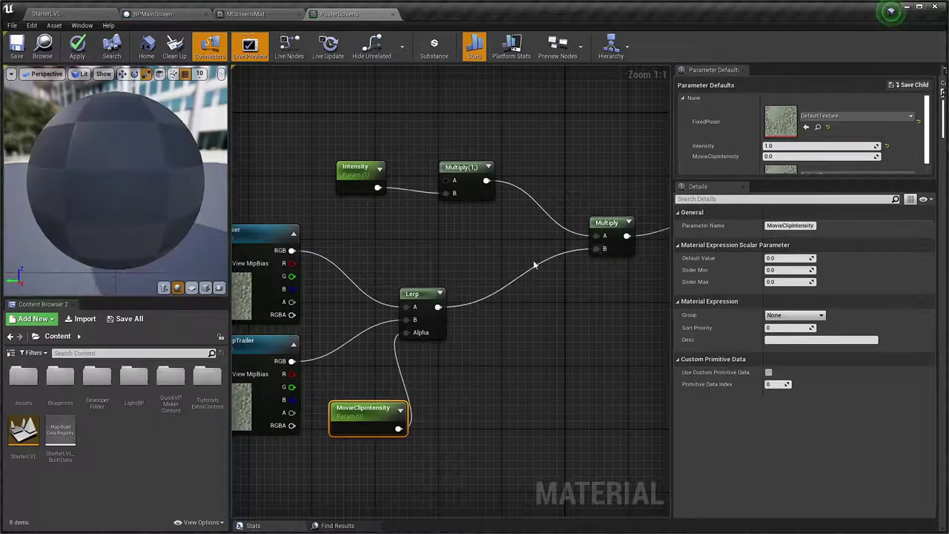
left_click_drag(412, 294, 412, 246)
scroll(393, 400, "down", 1)
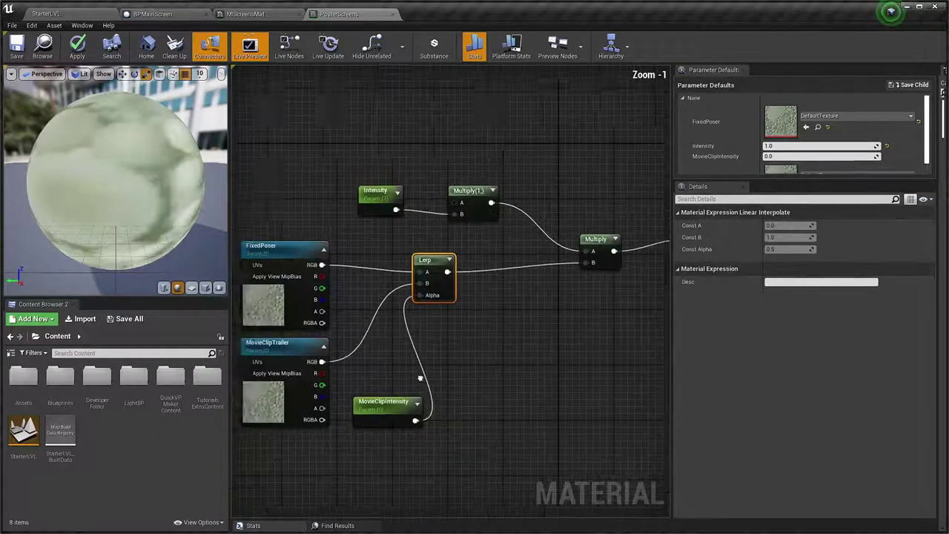
right_click_drag(393, 400, 483, 383)
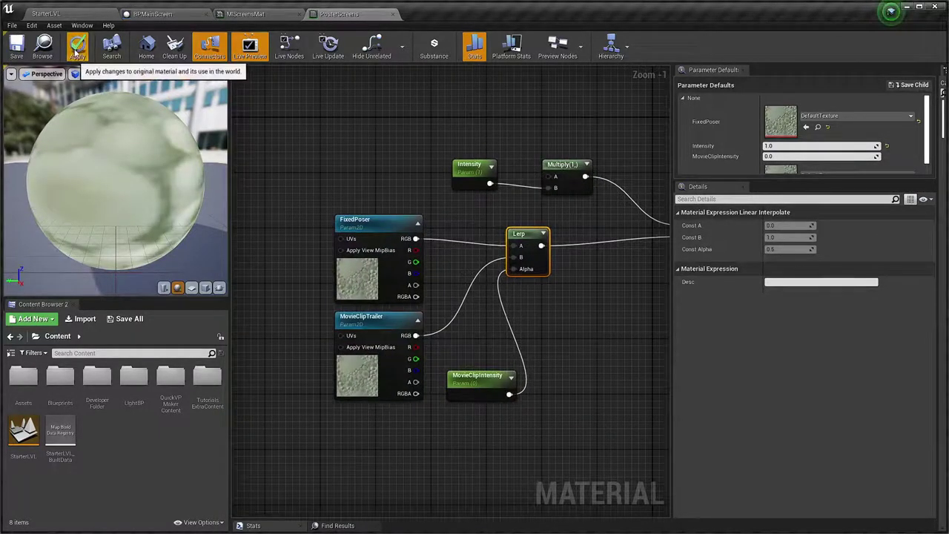
- Apply PosterScreens, override MovieClipIntensity in MIScreensMat, and preview it at 1.243269 on a plane
left_click(77, 46)
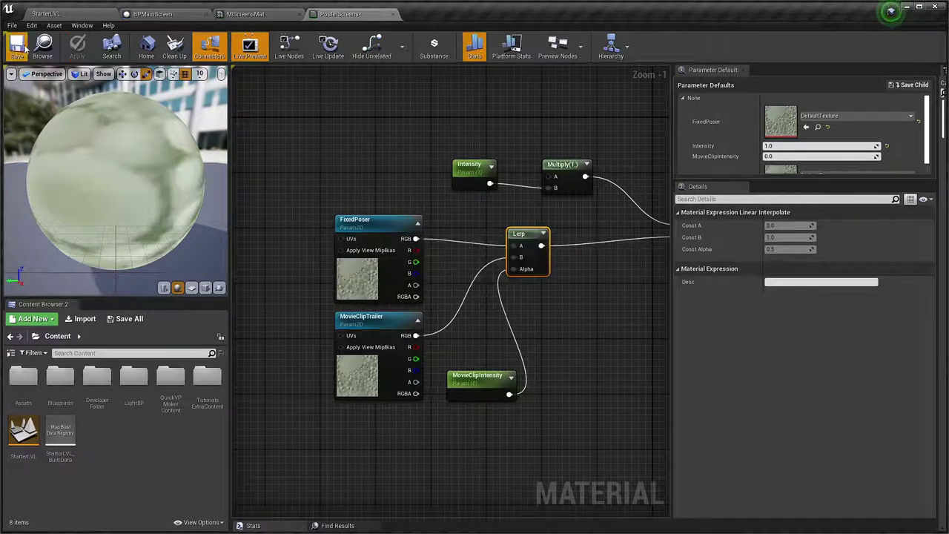
left_click(249, 15)
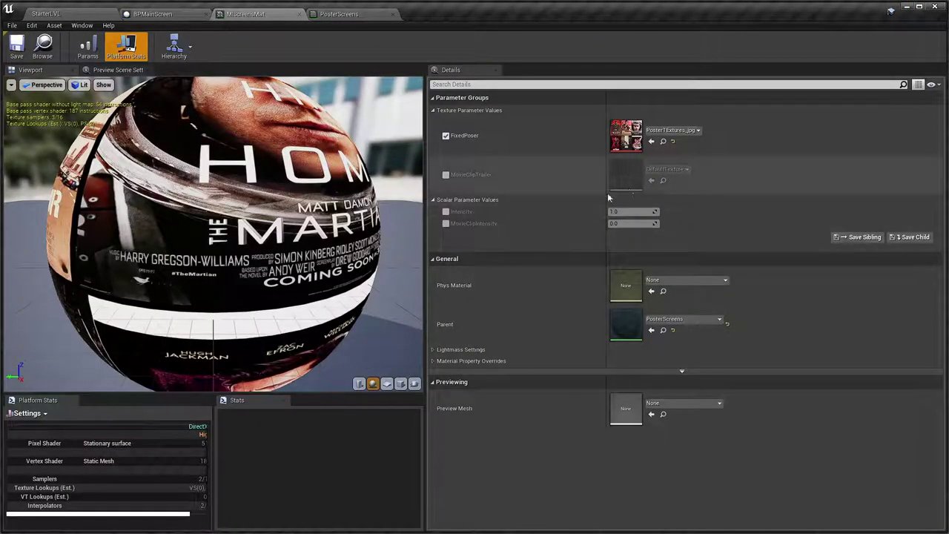
left_click(445, 223)
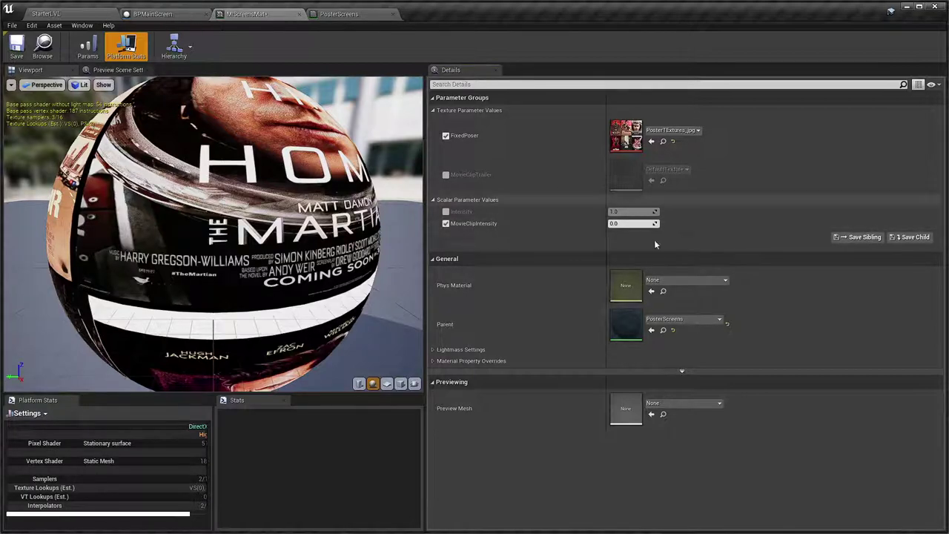
left_click(386, 383)
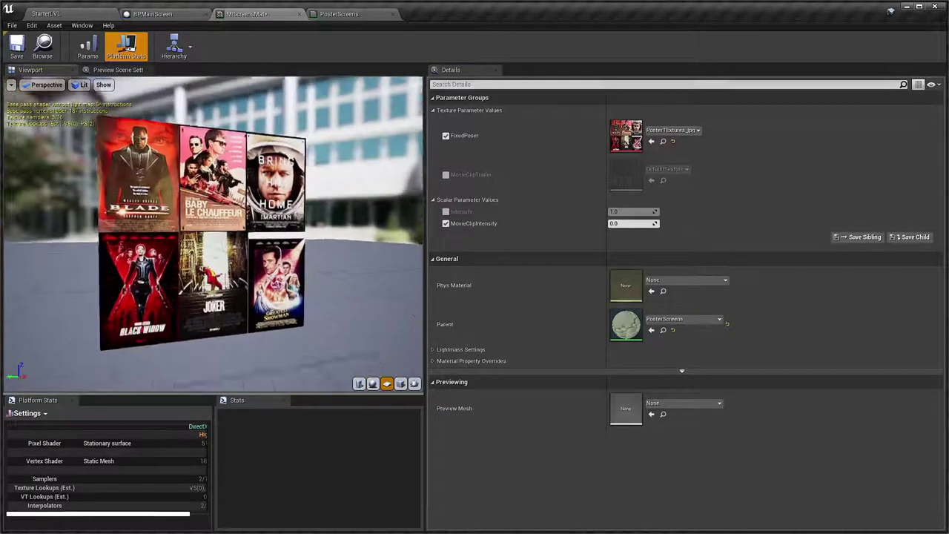
left_click_drag(619, 222, 652, 223)
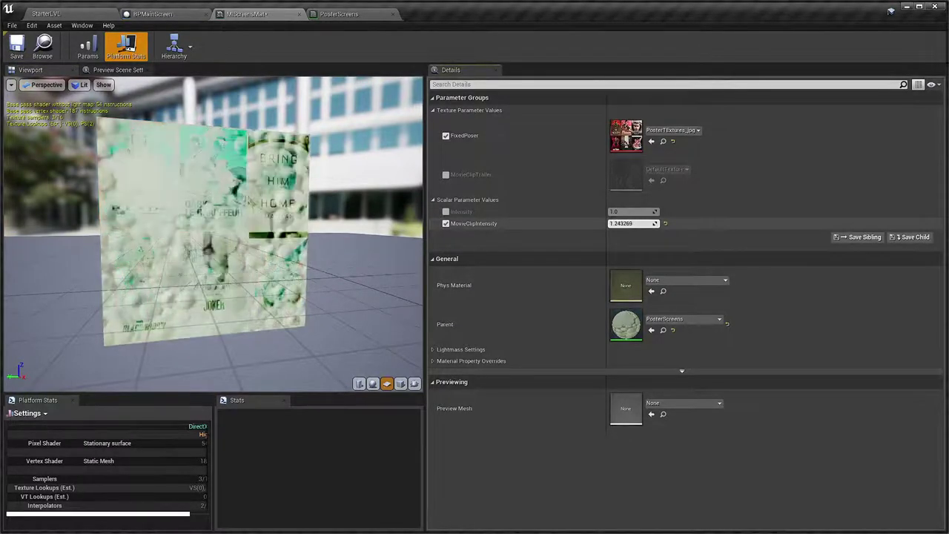
- Cap MovieClipIntensity's Slider Max at 1 in PosterScreens and save the material
left_click(335, 18)
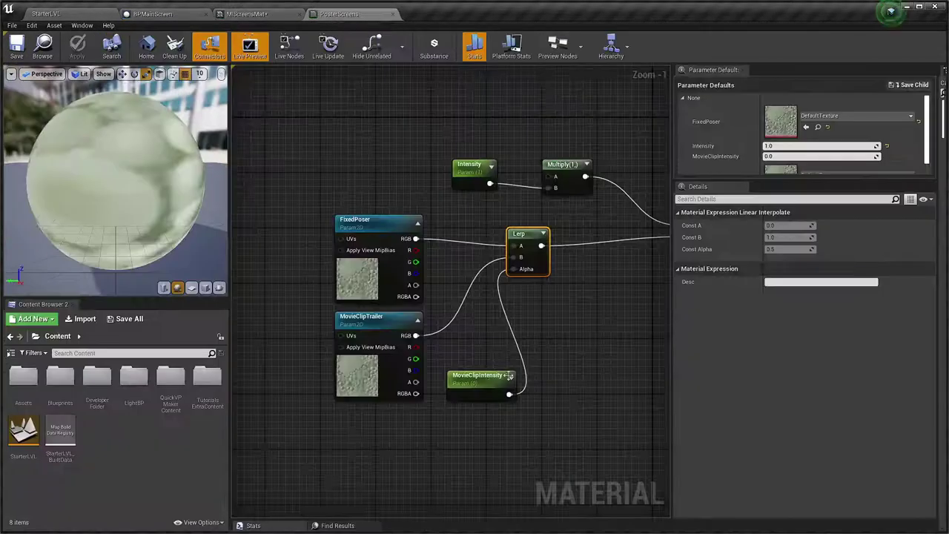
left_click(485, 380)
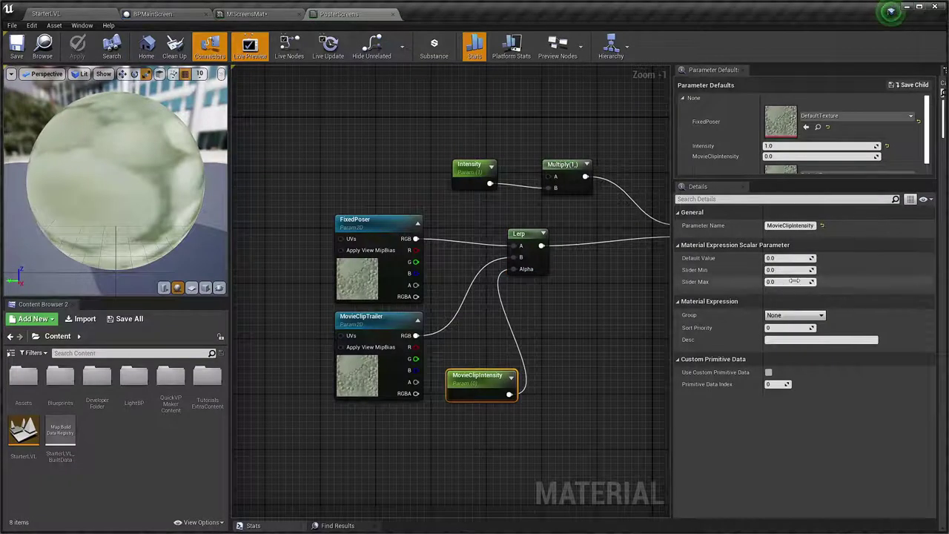
left_click(795, 281)
type("1")
key("Return")
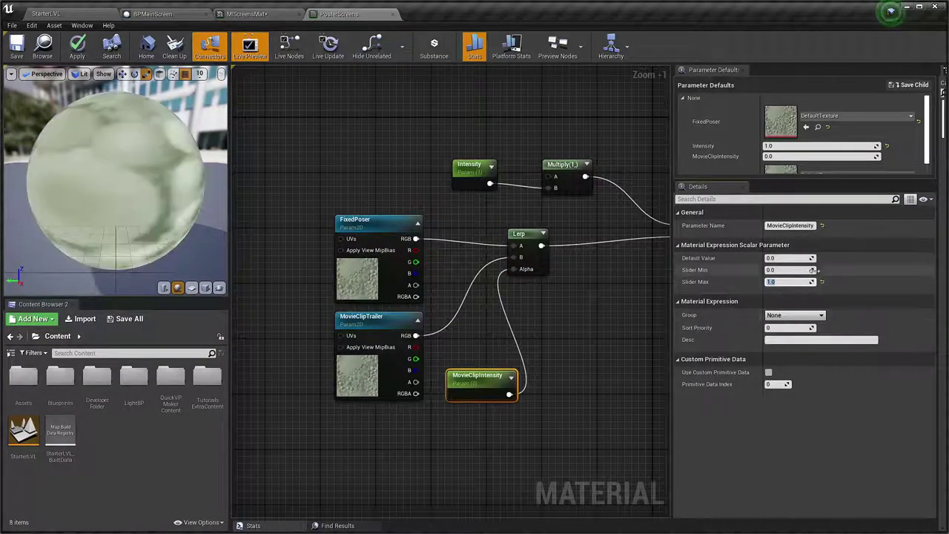
left_click(16, 52)
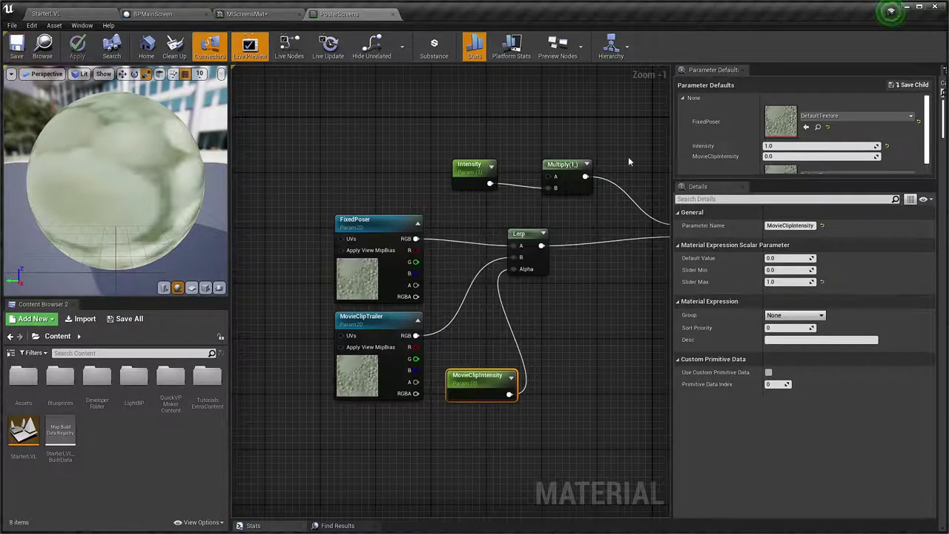
- Test the blend in MIScreensMat, then reset MovieClipIntensity to 0.0 and check the posters in StarterLVL
left_click(239, 14)
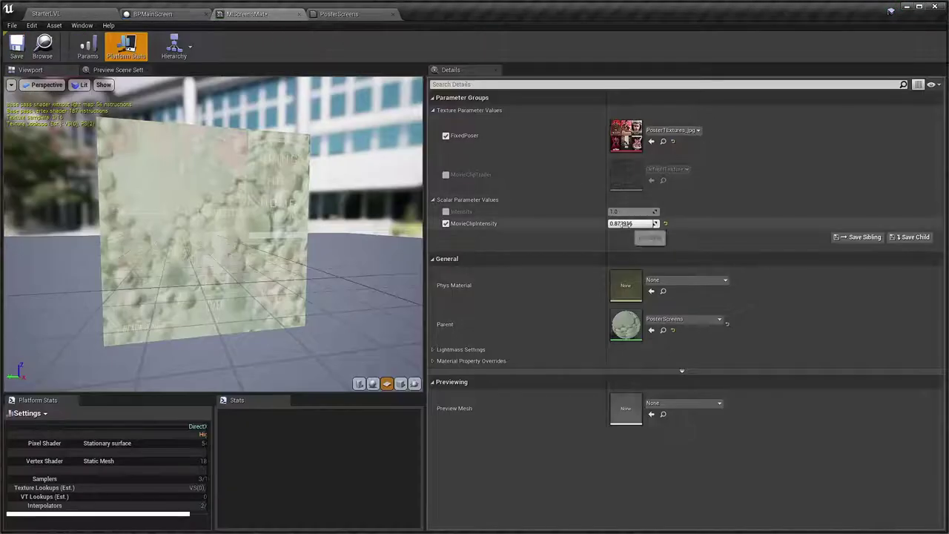
left_click_drag(630, 224, 660, 223)
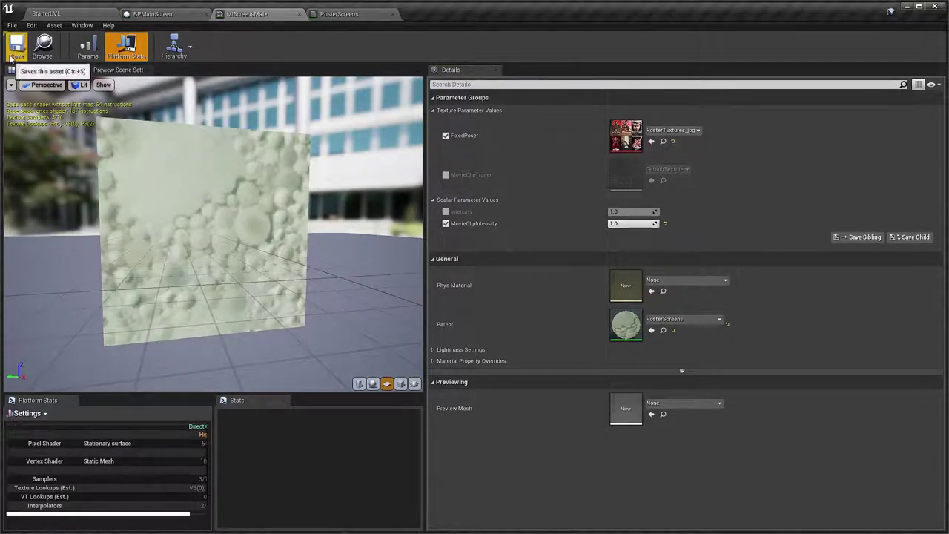
left_click(71, 14)
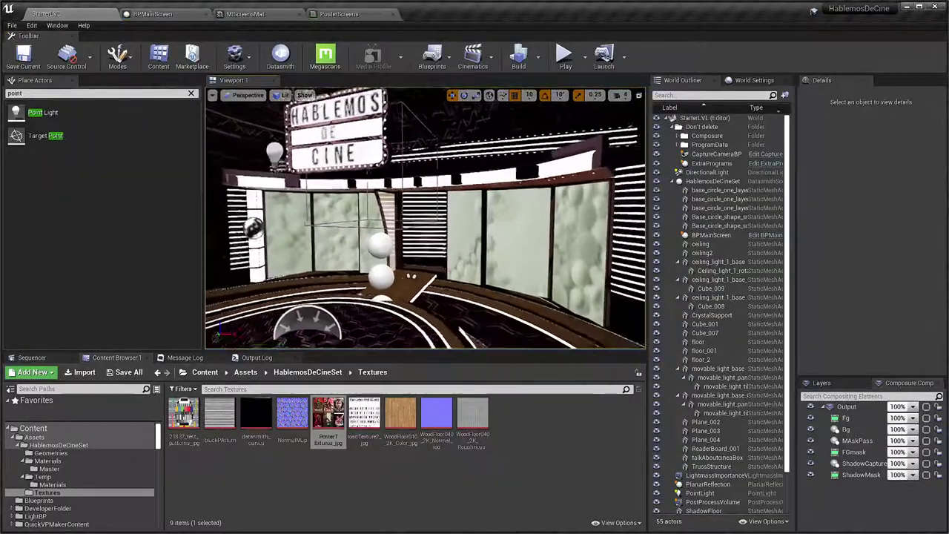
left_click(248, 14)
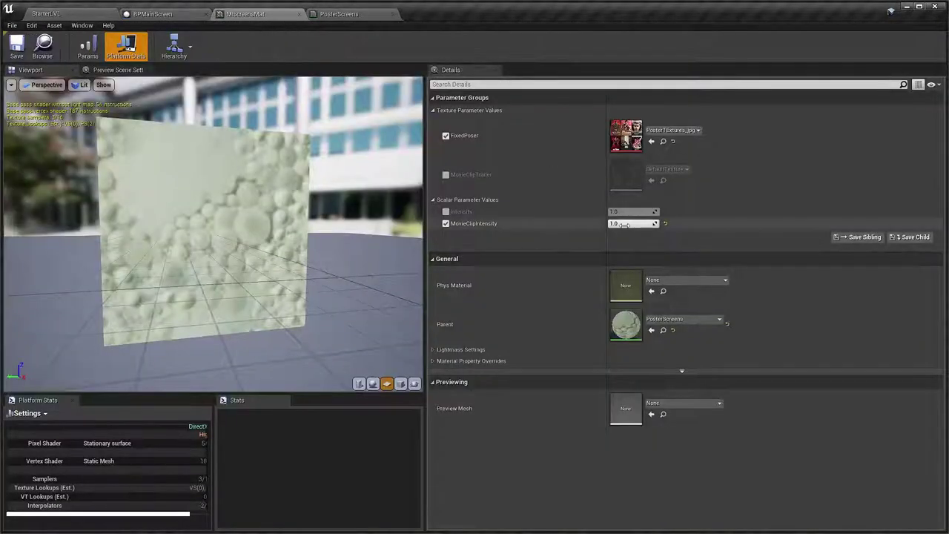
type("0")
key("Return")
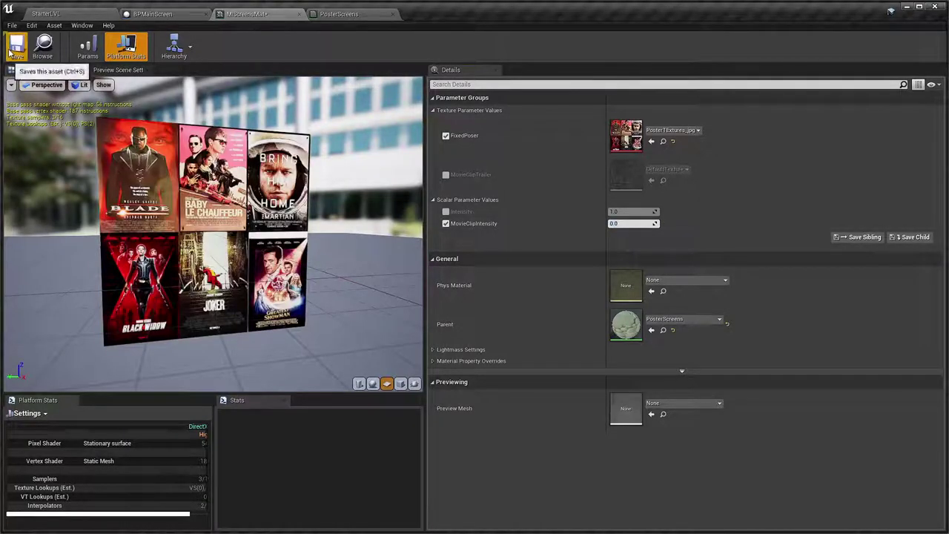
left_click(64, 17)
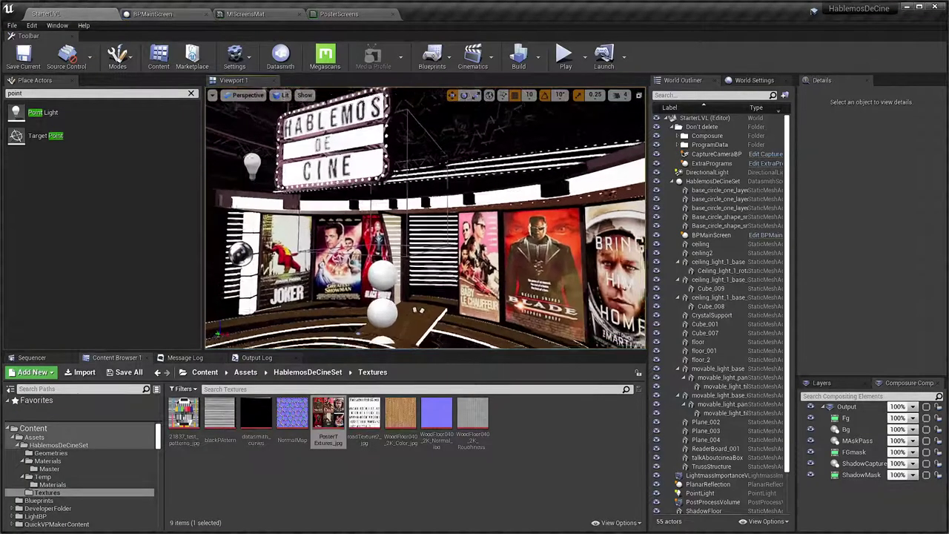
left_click(167, 14)
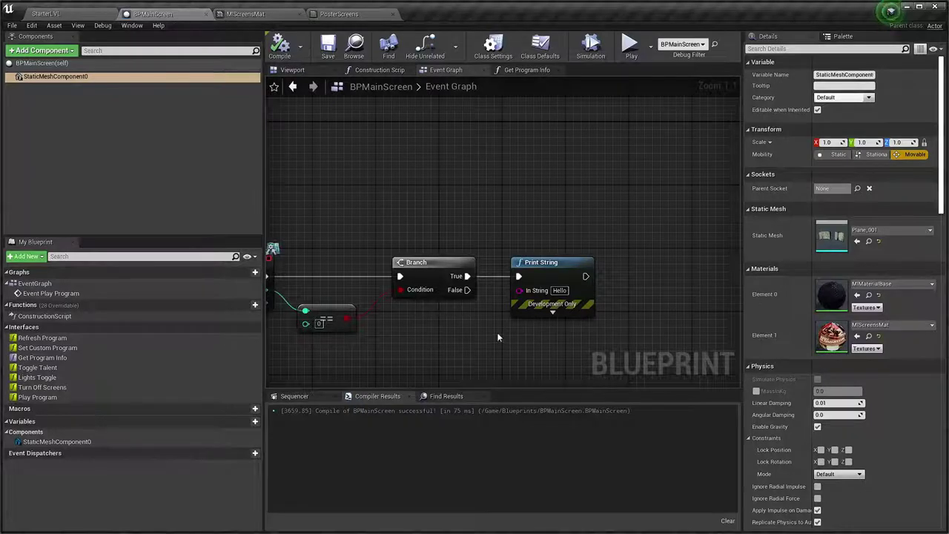
- Delete the Print String node and tidy the Branch and == comparison nodes
right_click_drag(497, 332, 543, 314)
left_click(582, 246)
key("Delete")
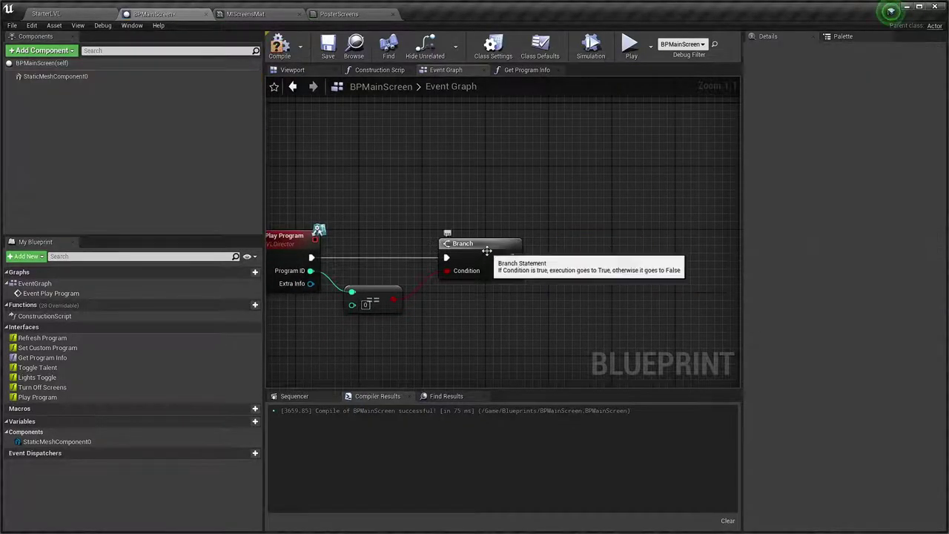
left_click_drag(490, 256, 457, 256)
left_click_drag(381, 297, 365, 295)
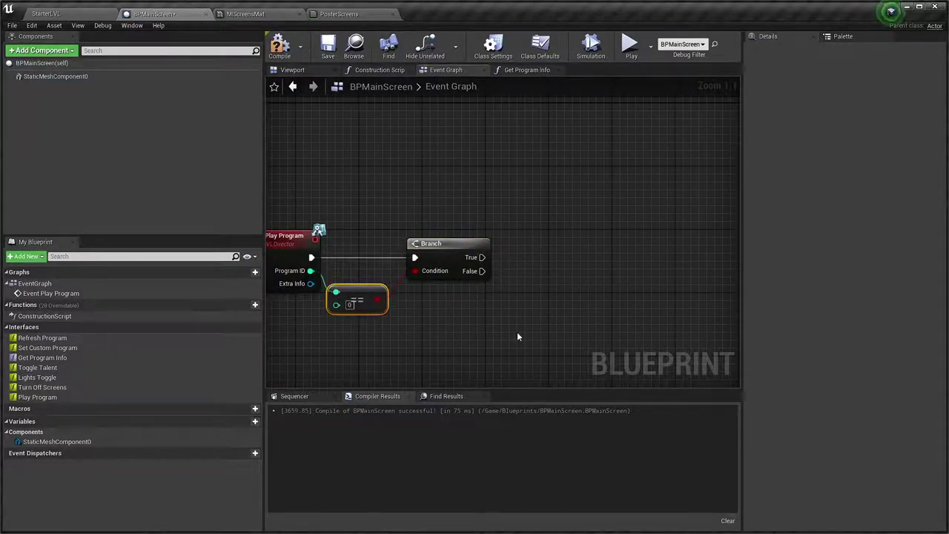
scroll(526, 326, "down", 1)
scroll(567, 282, "up", 1)
right_click_drag(571, 271, 533, 306)
left_click_drag(497, 238, 504, 237)
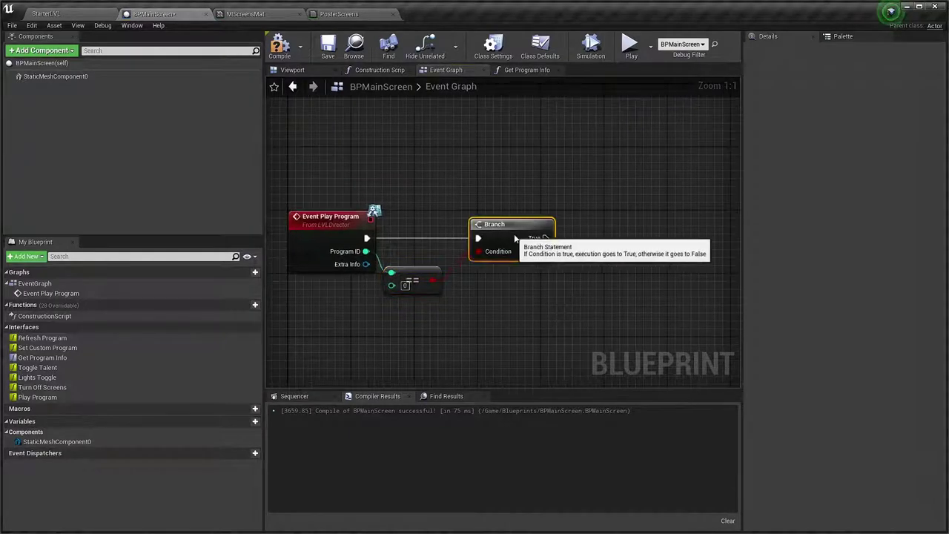
- Add a bShowingClip boolean variable and place its getter near the Branch node
left_click(240, 424)
type("bShowingClip")
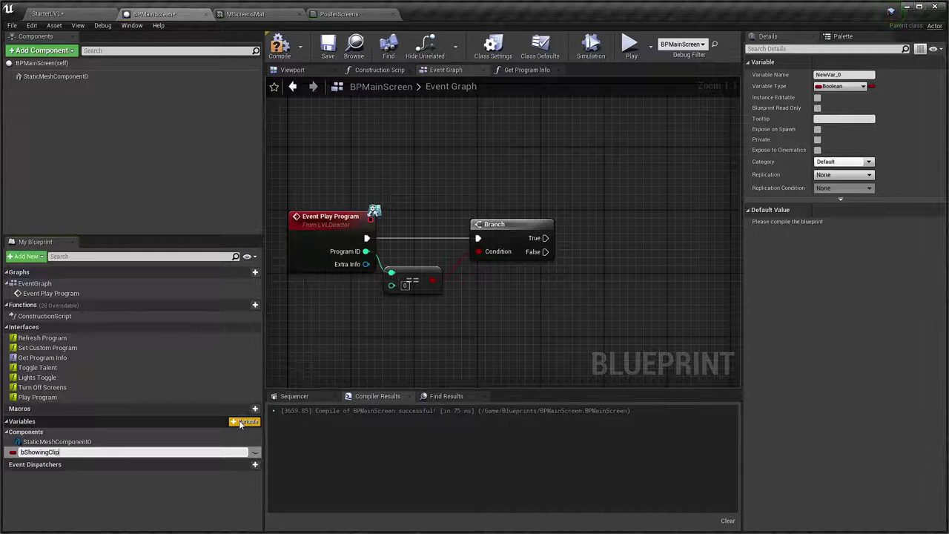
key("Return")
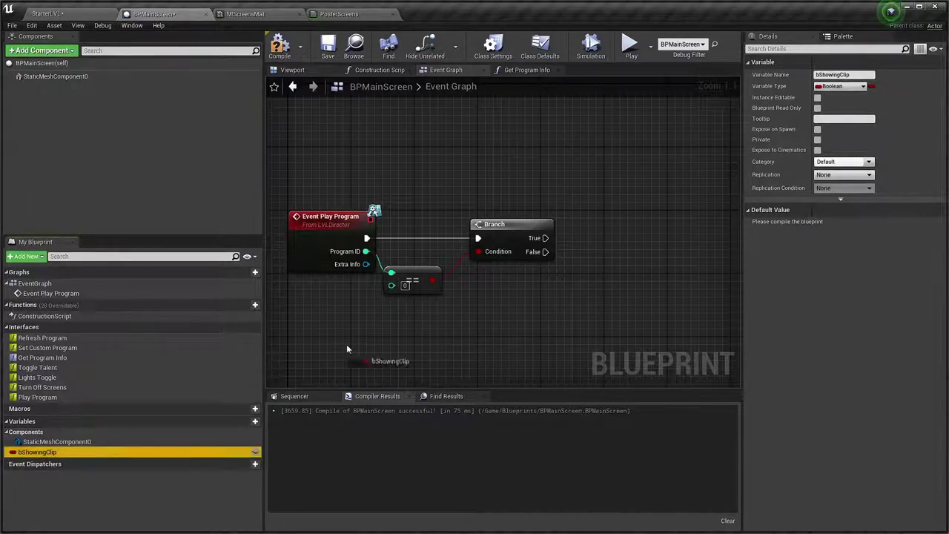
left_click_drag(38, 451, 448, 310)
left_click(492, 326)
right_click_drag(609, 278, 488, 298)
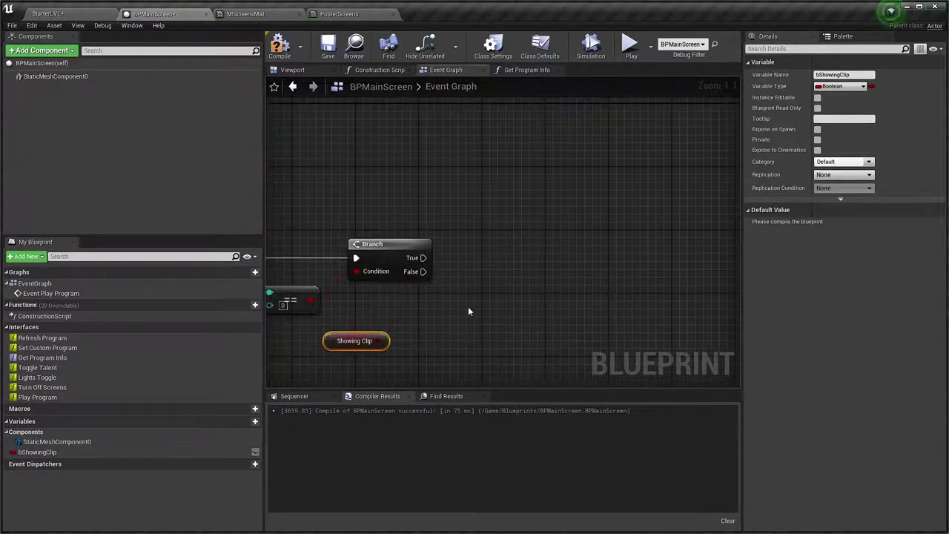
left_click(369, 326)
left_click_drag(370, 326, 377, 301)
right_click_drag(296, 312, 401, 306)
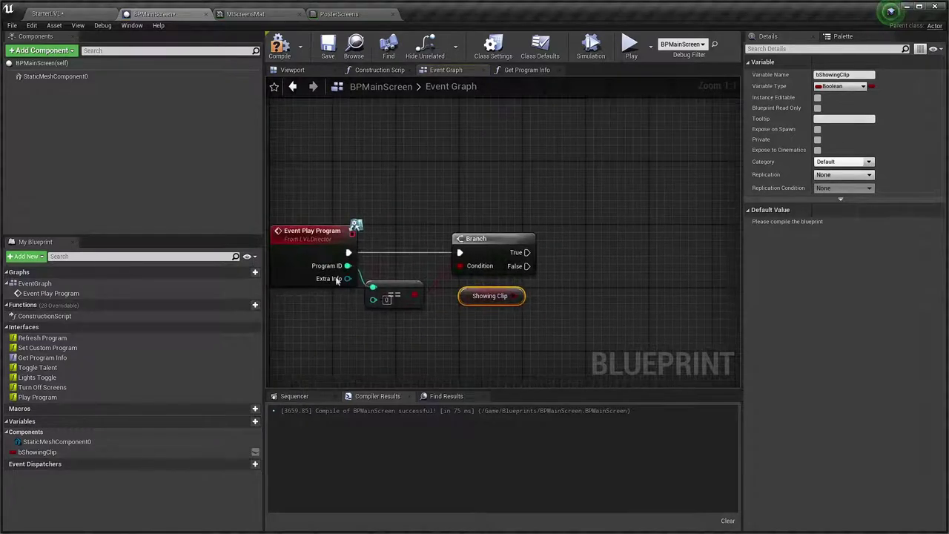
right_click_drag(484, 341, 352, 351)
- Add a second Branch wired from the first Branch's True output
left_click_drag(401, 265, 468, 260)
type("banch")
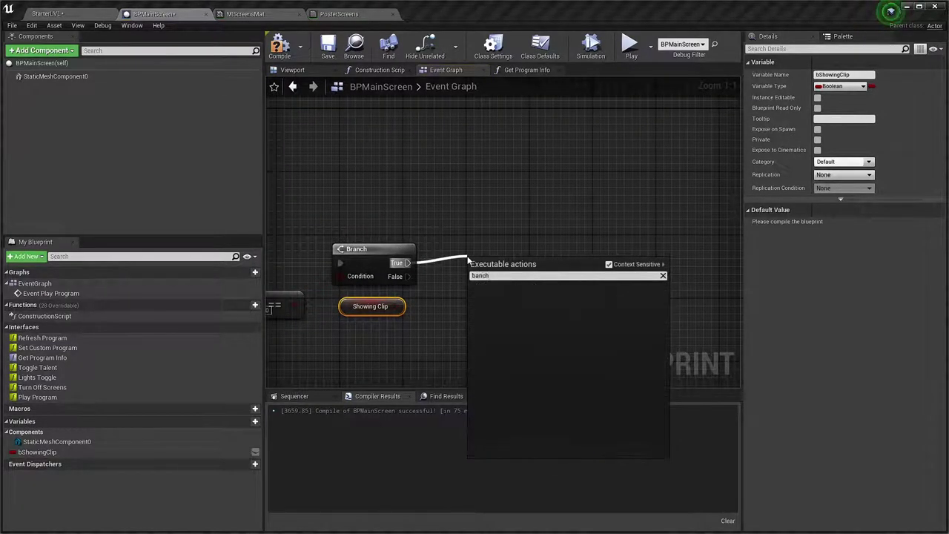
key("BackSpace")
key("BackSpace")
key("BackSpace")
type("ra")
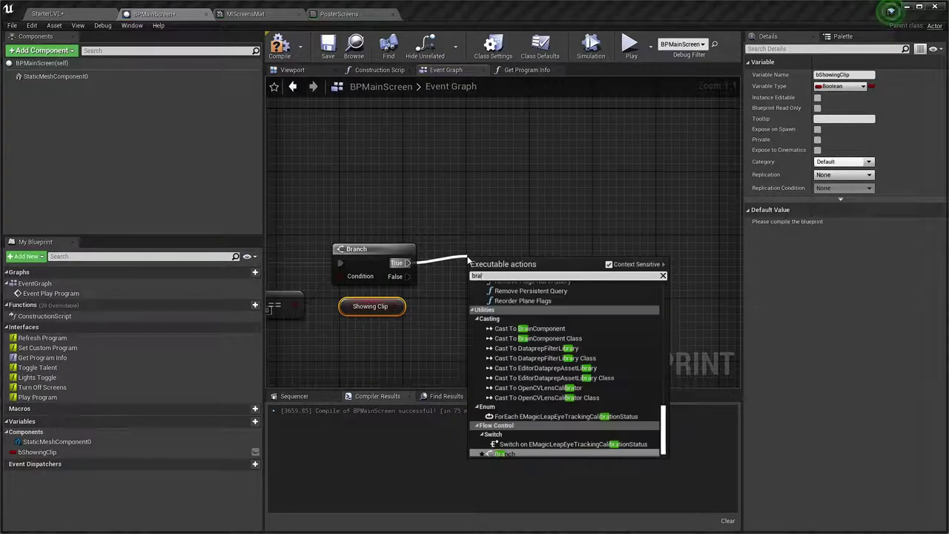
key("Return")
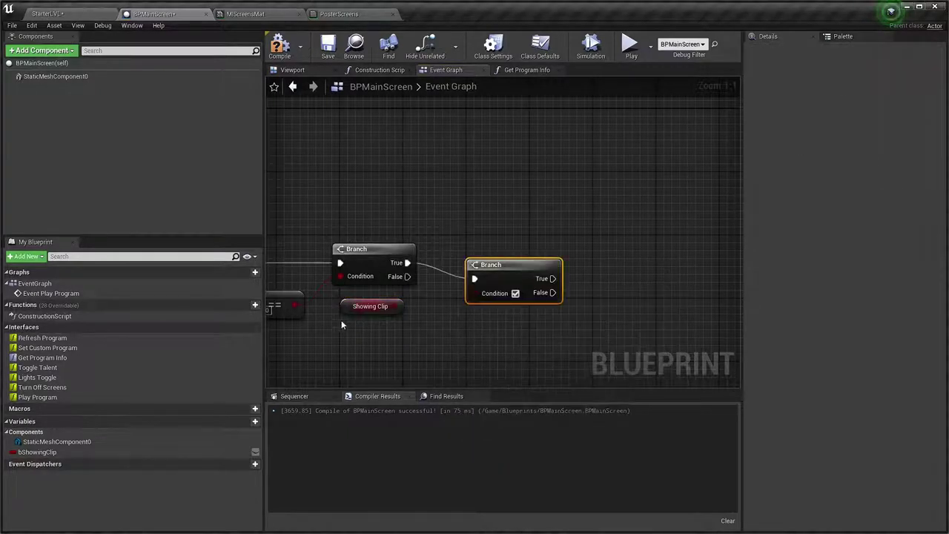
left_click_drag(505, 264, 482, 241)
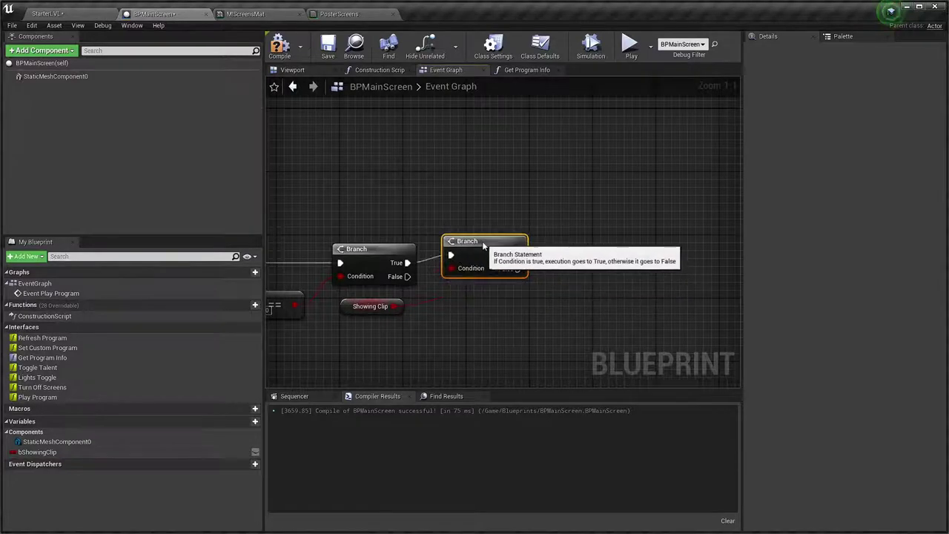
right_click_drag(482, 241, 358, 218)
right_click_drag(304, 288, 408, 290)
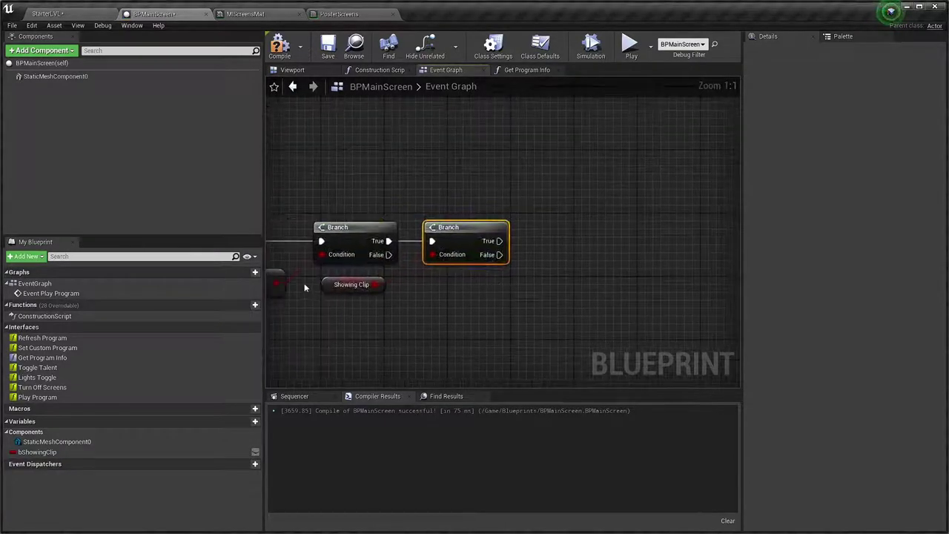
- Check MIScreensMat's parameters, then switch to BPMainScreen's Construction Script graph
left_click(260, 14)
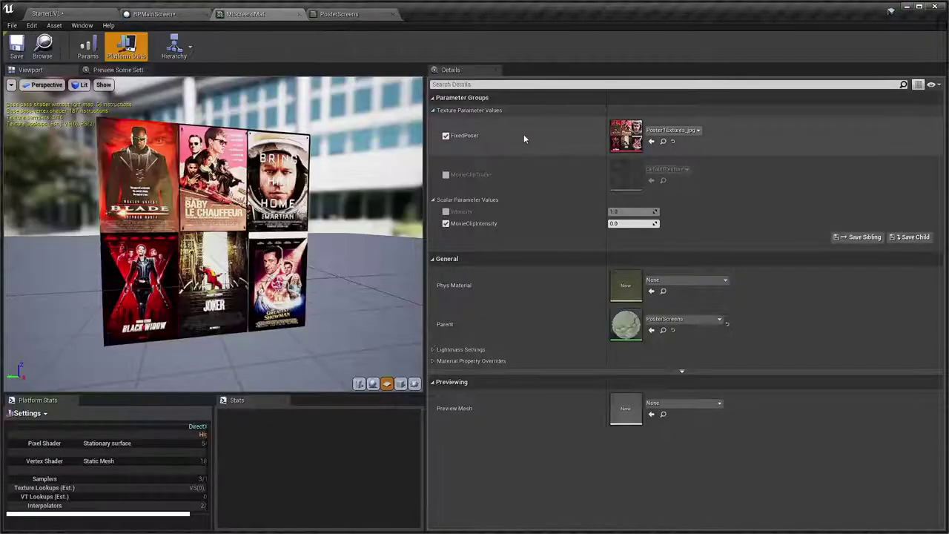
left_click(190, 14)
right_click_drag(506, 296, 449, 300)
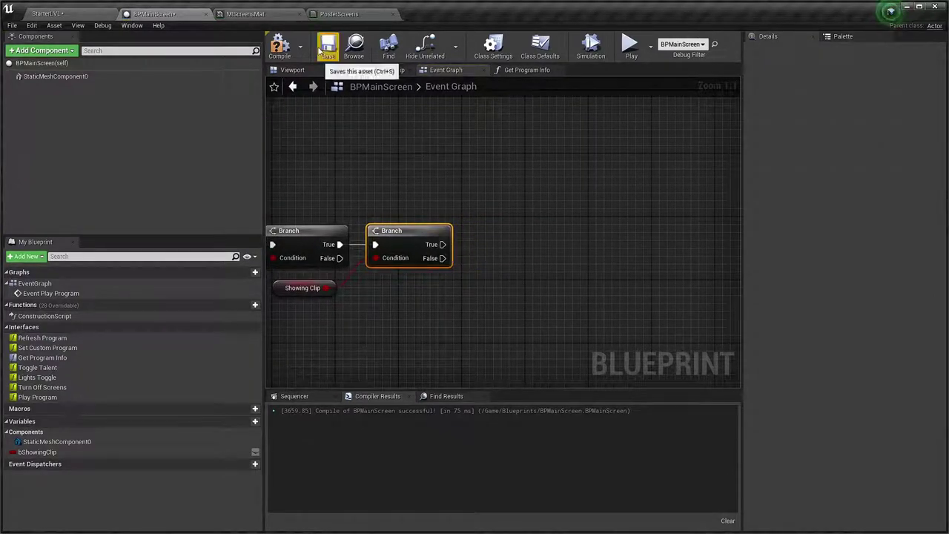
left_click(267, 14)
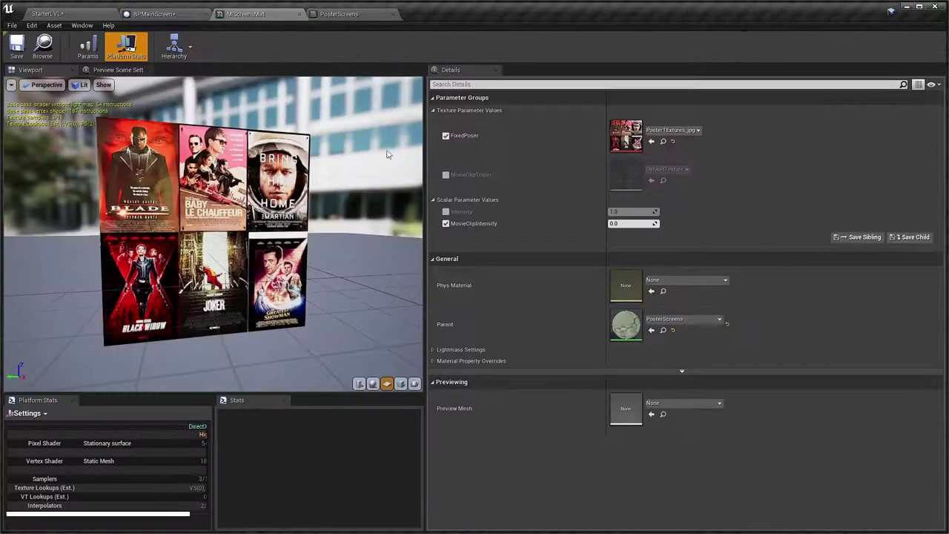
left_click(148, 14)
scroll(377, 147, "down", 2)
scroll(457, 157, "up", 2)
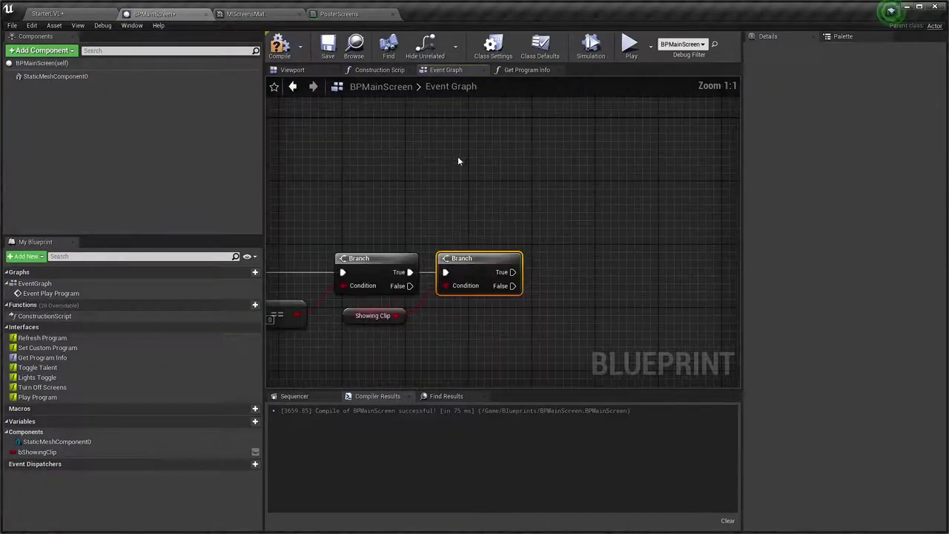
left_click(374, 70)
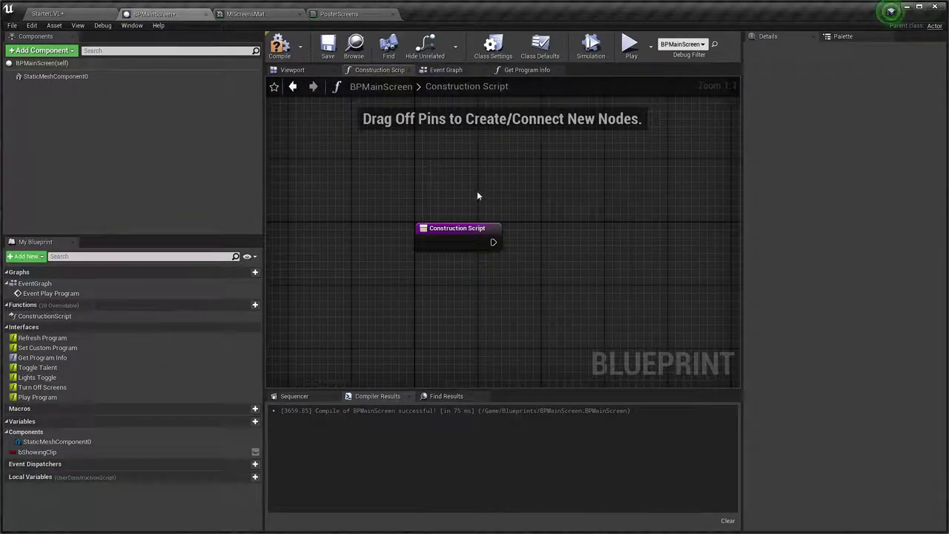
- Add StaticMeshComponent0 and a Create Dynamic Material Instance node wired to the construction script
left_click(63, 78)
mouse_move(80, 89)
left_mouse_down()
mouse_move(350, 249)
mouse_move(526, 208)
mouse_move(374, 264)
mouse_move(538, 211)
mouse_move(365, 258)
mouse_move(484, 209)
left_mouse_up()
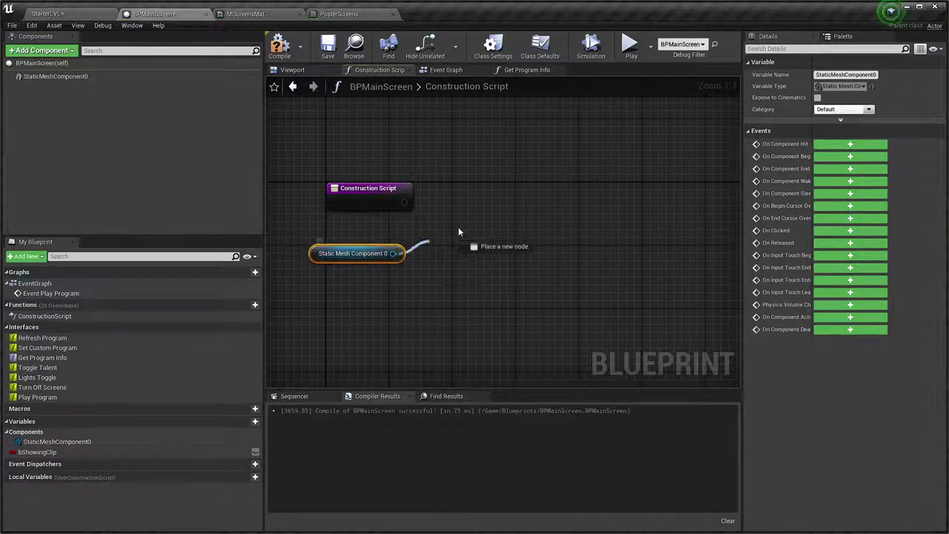
type("createdy")
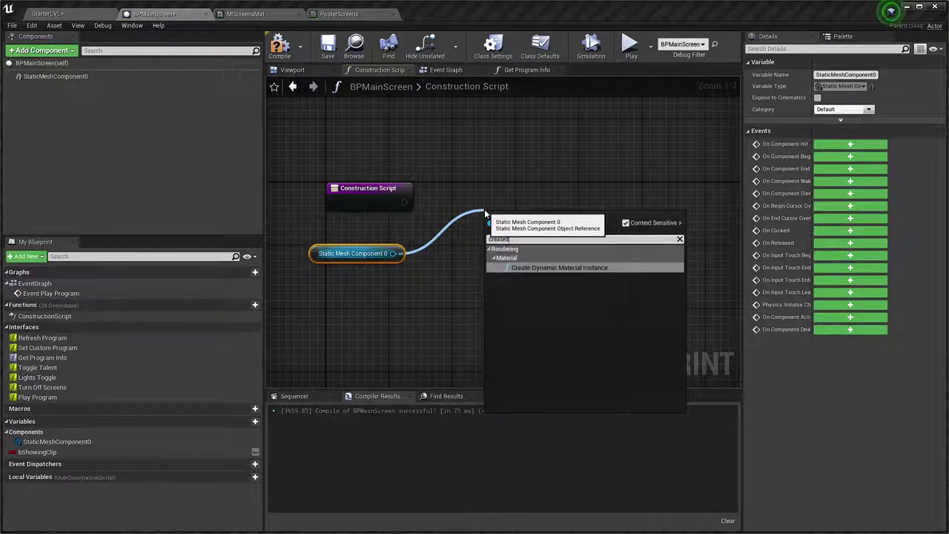
type("b")
key("Return")
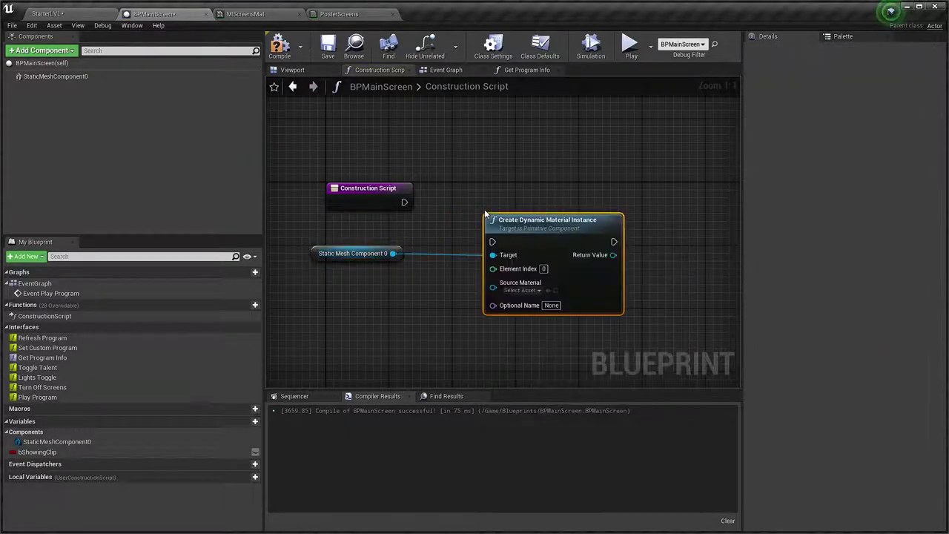
left_click_drag(404, 202, 434, 218)
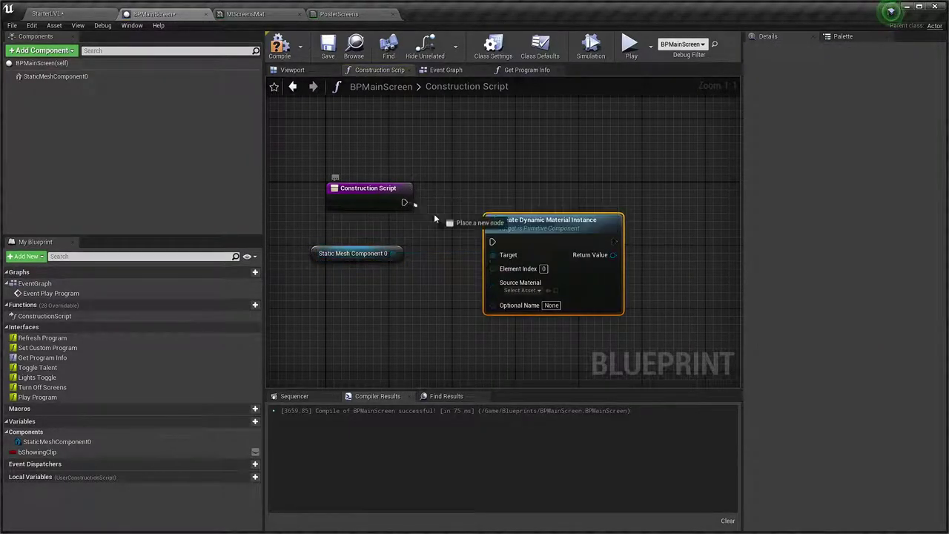
left_click_drag(493, 243, 495, 242)
left_click_drag(548, 220, 525, 181)
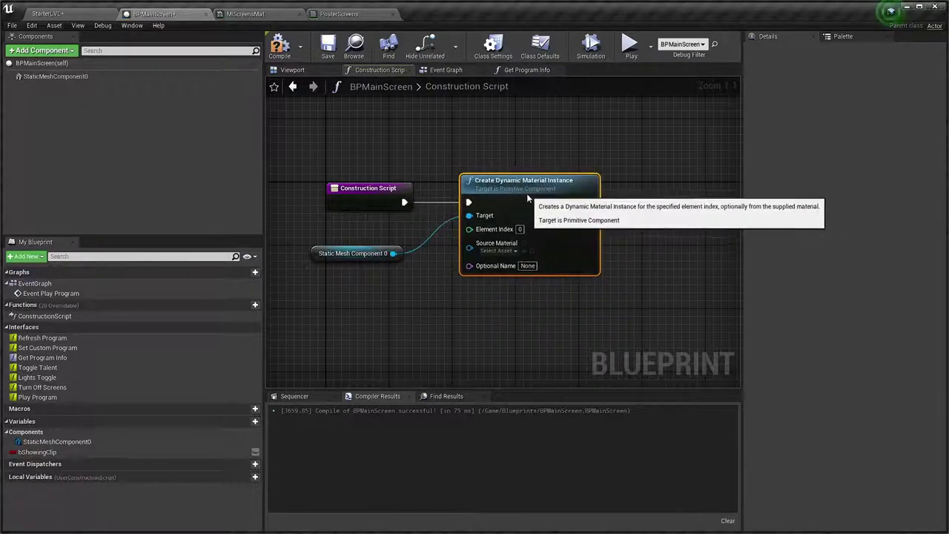
left_click_drag(313, 257, 331, 233)
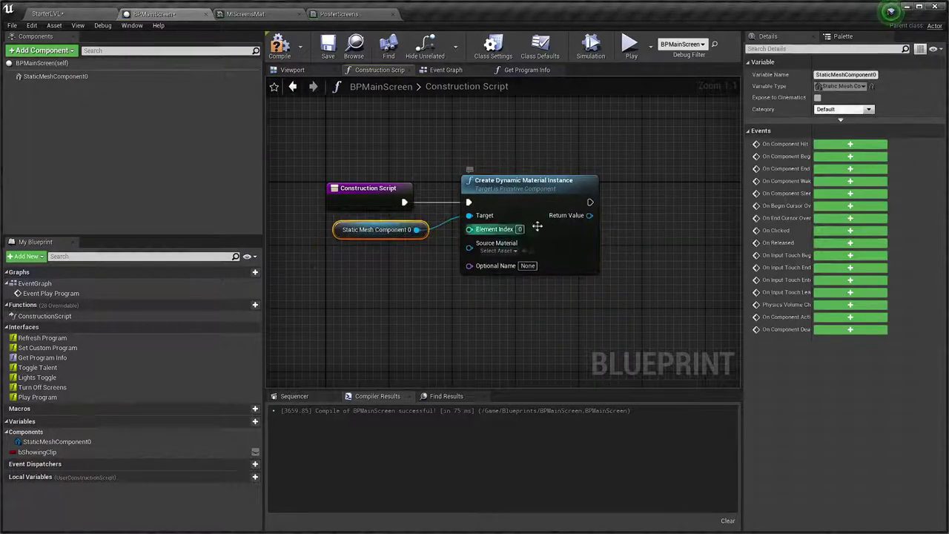
- Set Element Index to 1, promote Return Value to a TempMaterial variable, and compile
left_click(62, 78)
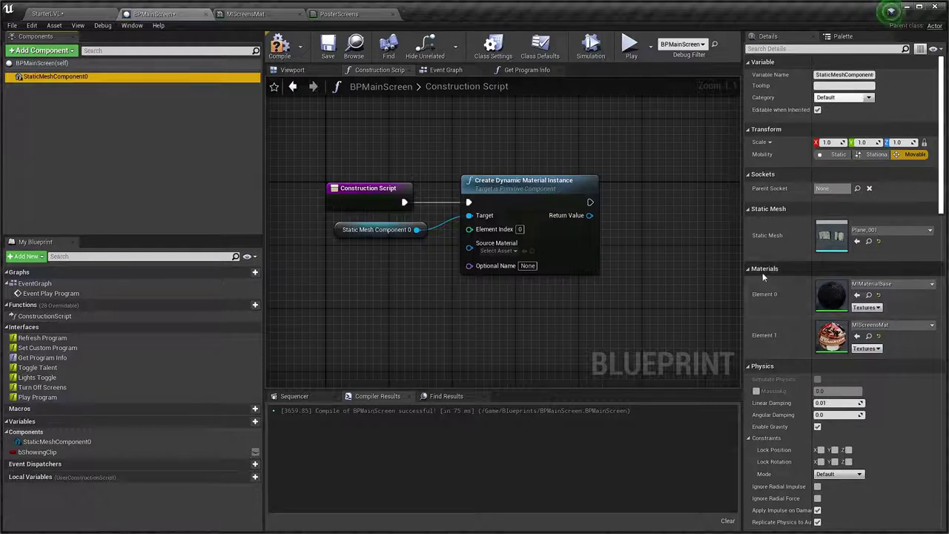
left_click(519, 229)
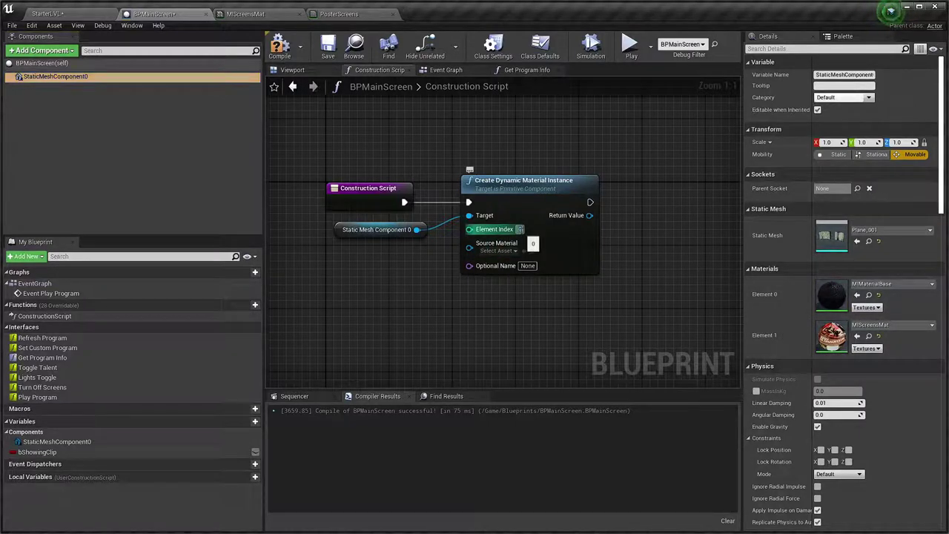
right_click_drag(639, 234, 591, 243)
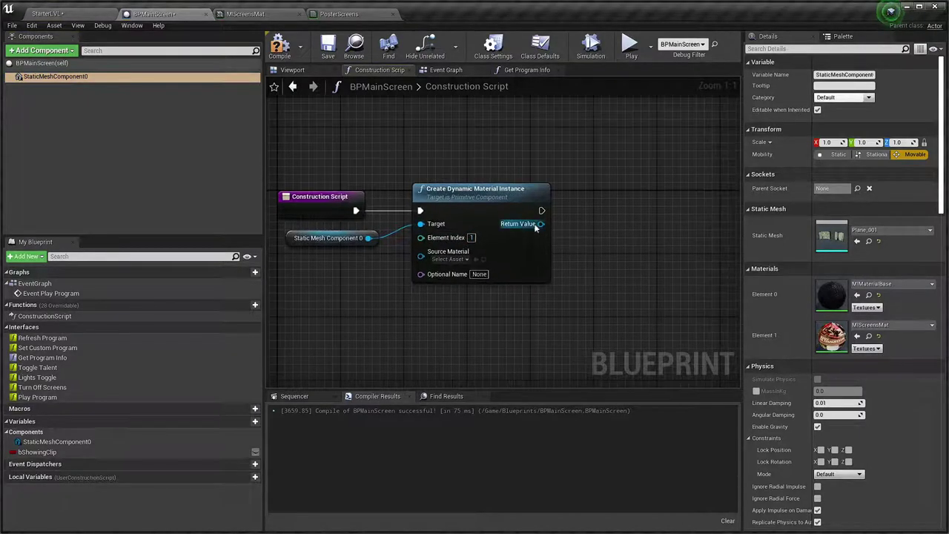
right_click(524, 225)
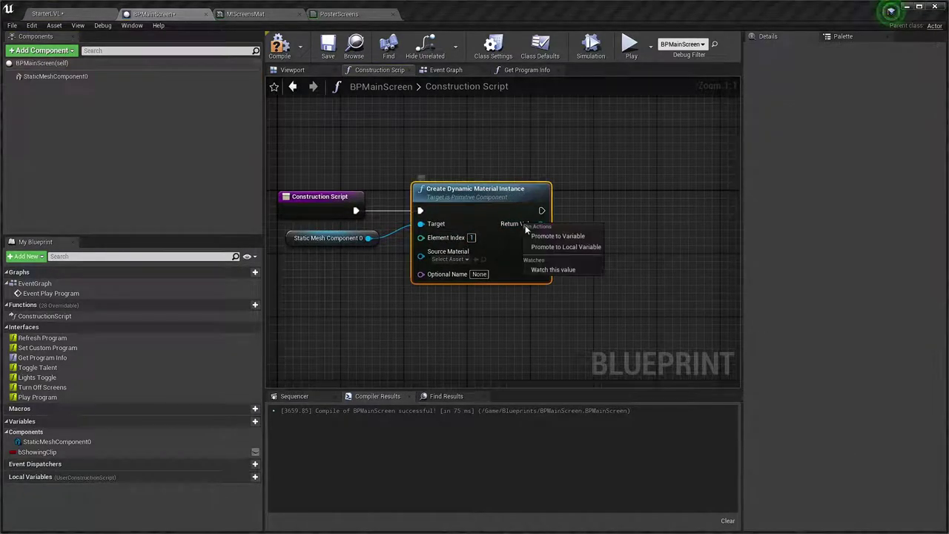
left_click(576, 238)
type("TempMaterial")
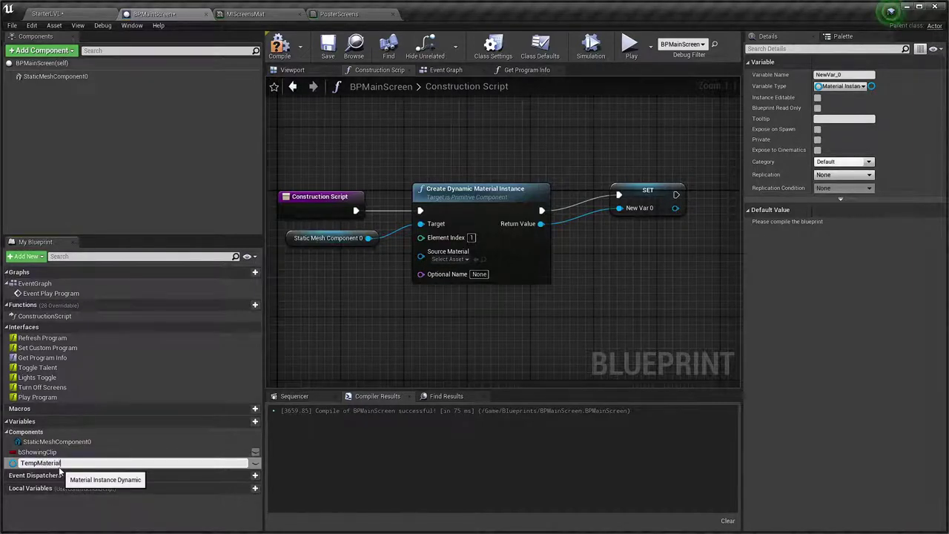
key("Return")
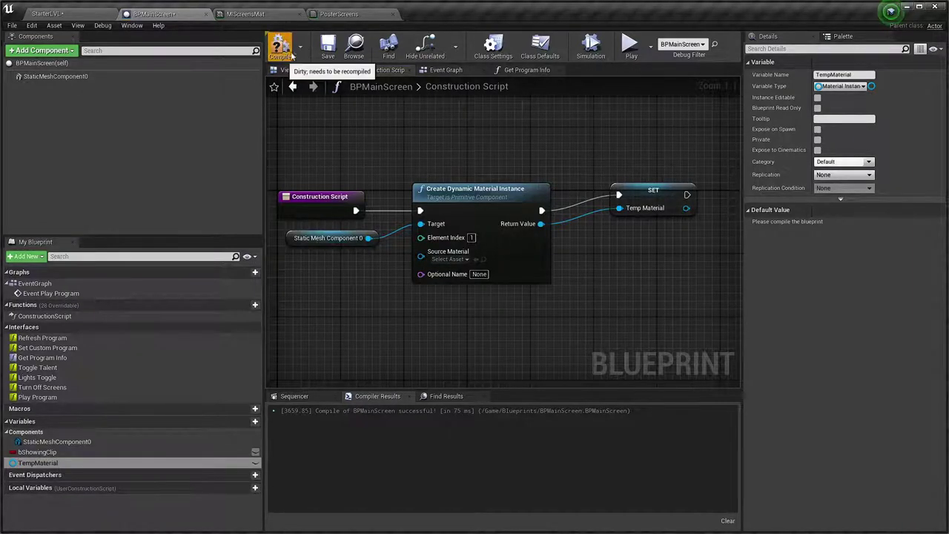
left_click(280, 44)
left_click_drag(659, 197, 619, 213)
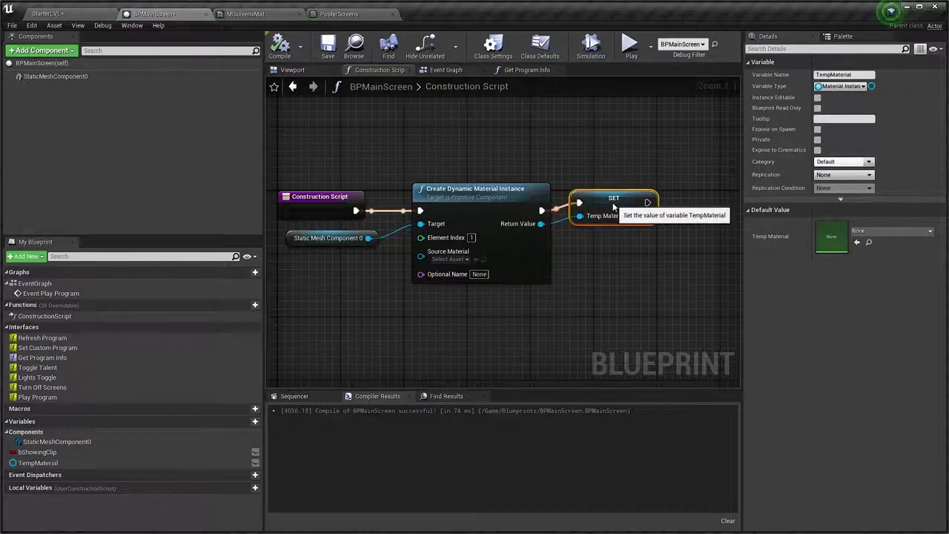
left_click(446, 69)
- Inspect the second Branch node and move the Showing Clip getter down
scroll(559, 261, "up", 3)
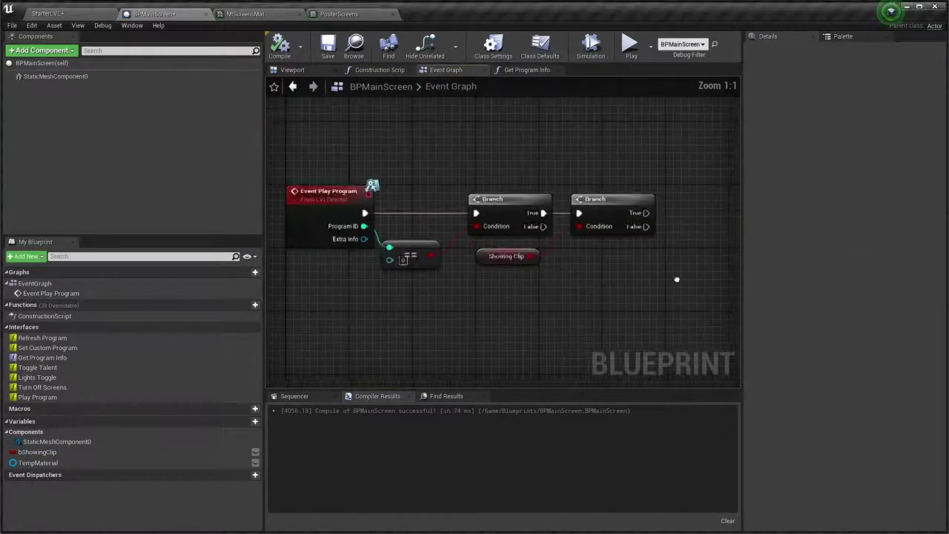
right_click_drag(676, 275, 502, 286)
mouse_move(464, 206)
right_mouse_down()
mouse_move(525, 268)
mouse_move(496, 236)
mouse_move(465, 233)
right_mouse_up()
left_click(524, 269)
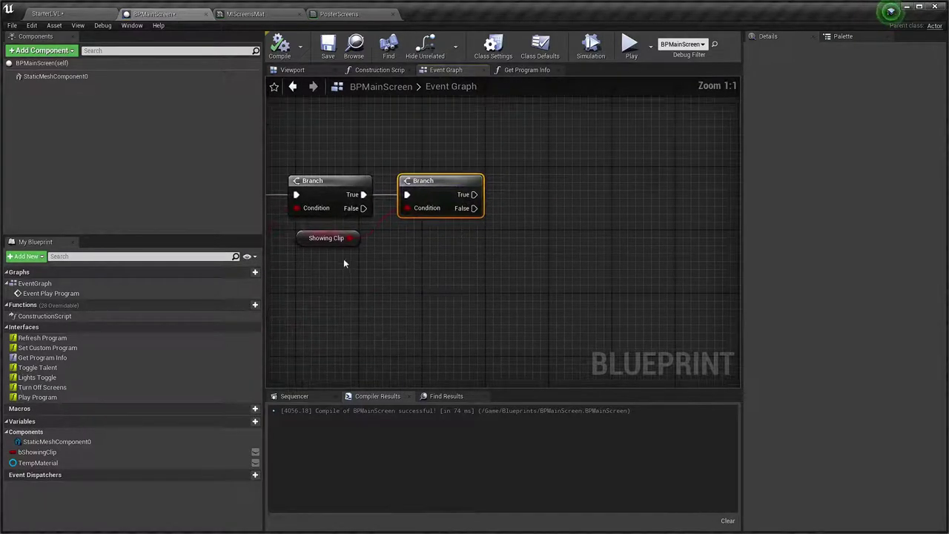
left_click_drag(298, 240, 304, 256)
right_click_drag(304, 256, 274, 290)
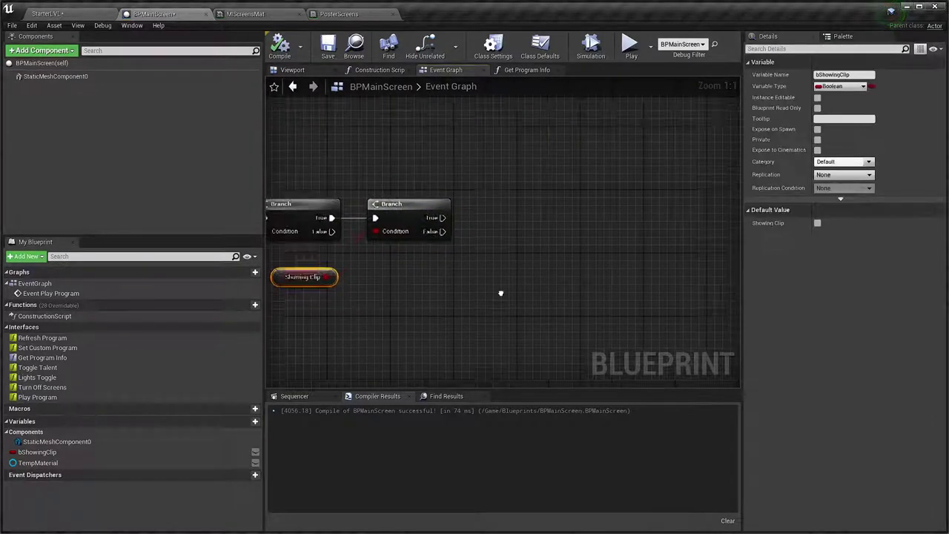
- Add a TempMaterial getter feeding a new Set Scalar Parameter Value node, then view MIScreensMat
left_click(38, 463)
left_click_drag(41, 465, 353, 303)
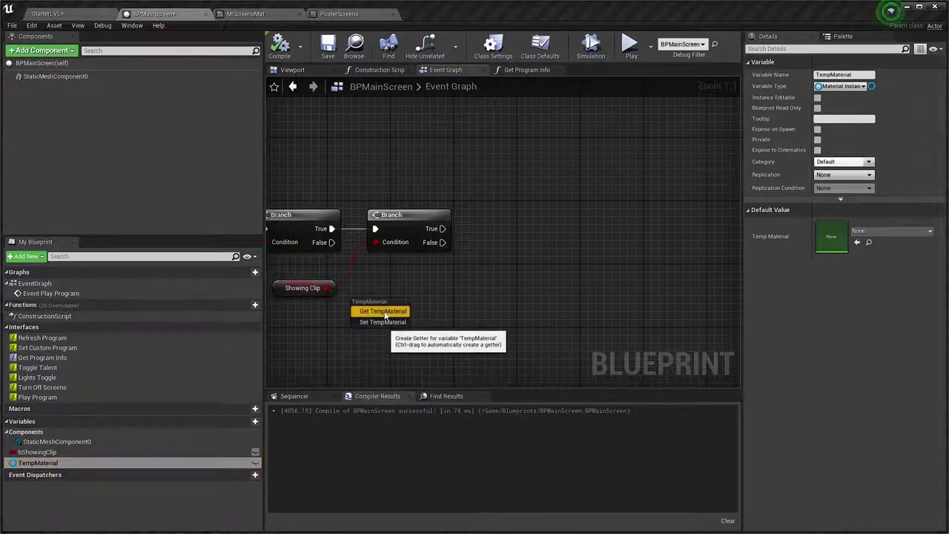
left_click(374, 311)
right_click_drag(494, 282, 548, 276)
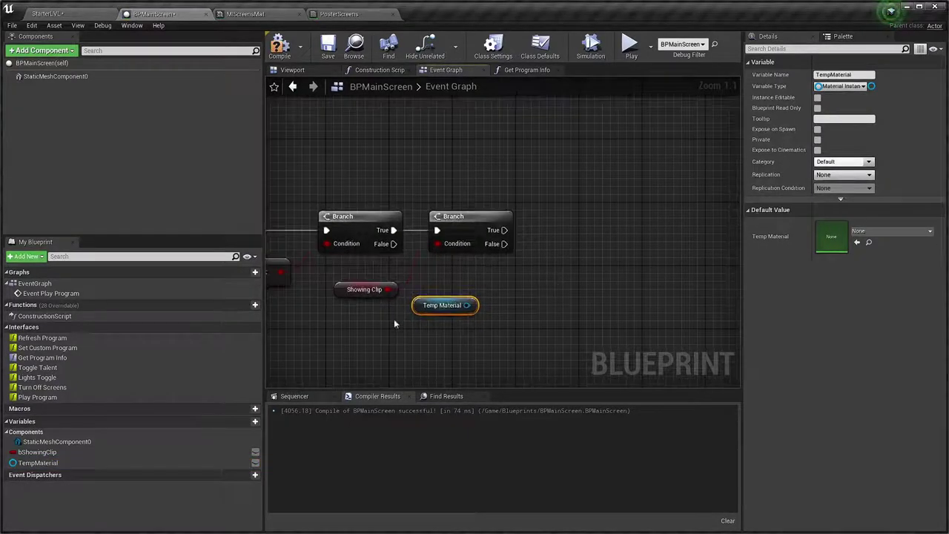
mouse_move(420, 308)
left_mouse_down()
mouse_move(328, 341)
mouse_move(356, 339)
left_mouse_up()
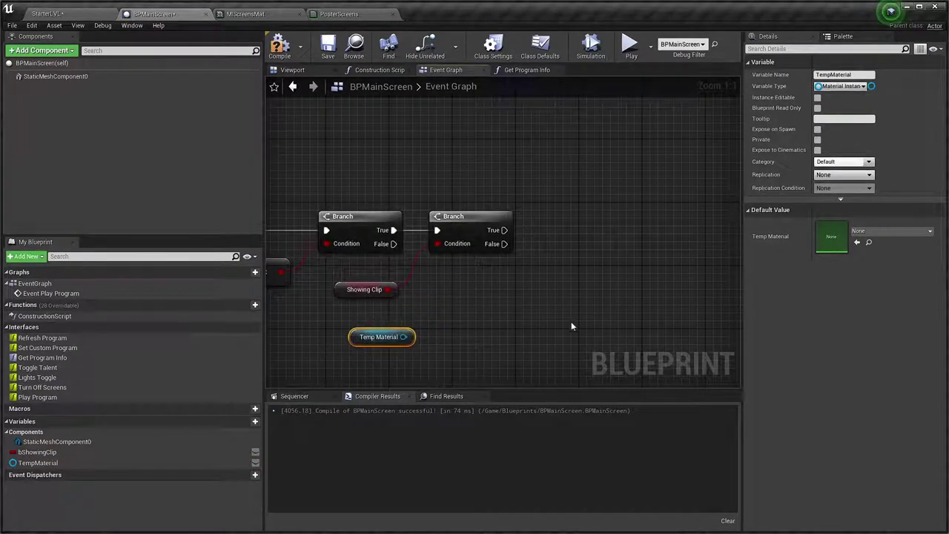
right_click_drag(570, 326, 514, 332)
left_click_drag(398, 328, 520, 273)
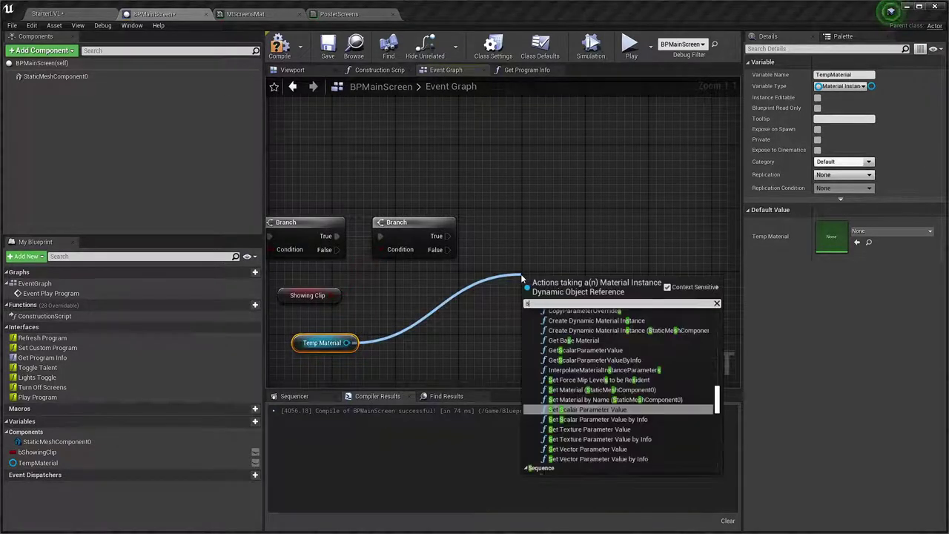
type("setsca")
key("Return")
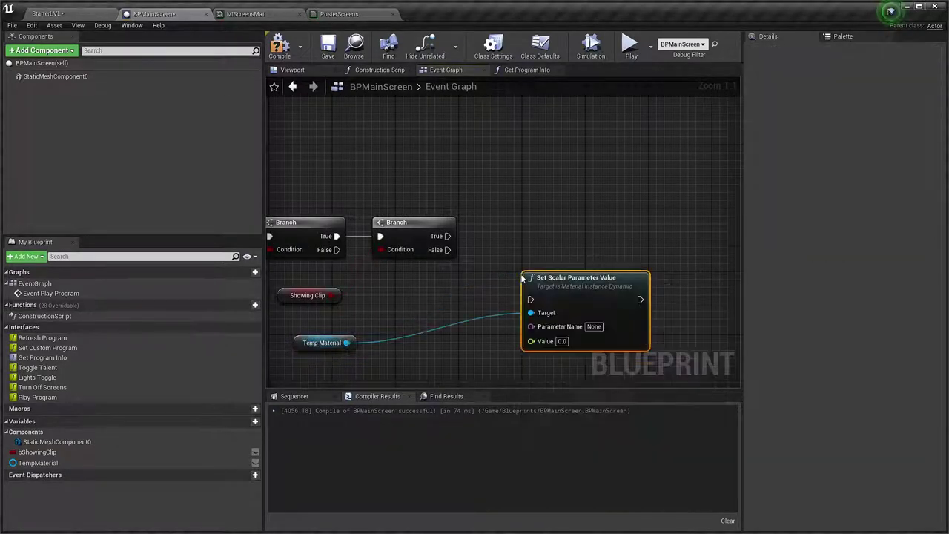
left_click(241, 14)
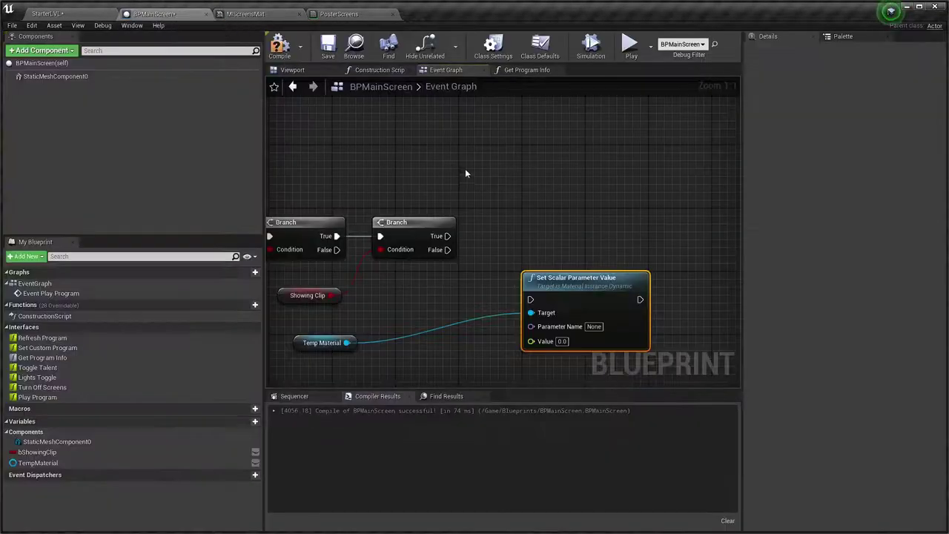
left_click(241, 14)
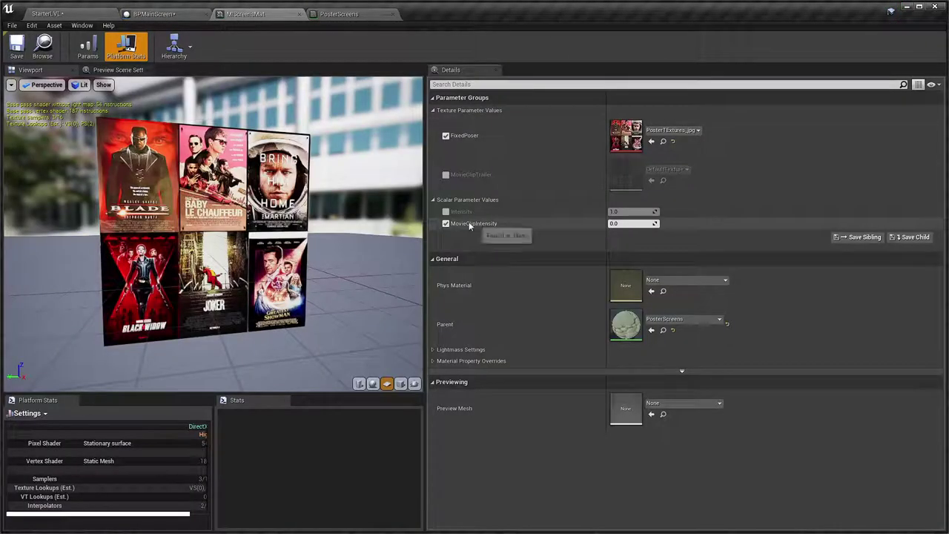
- Copy MovieClipIntensity from PosterScreens and paste it as the node's Parameter Name
left_click(339, 14)
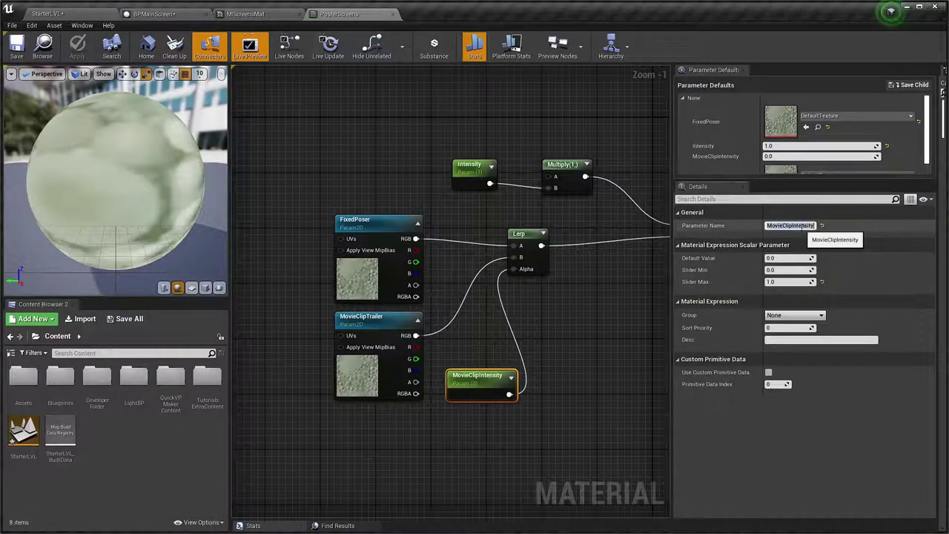
left_click(790, 225)
left_click(153, 13)
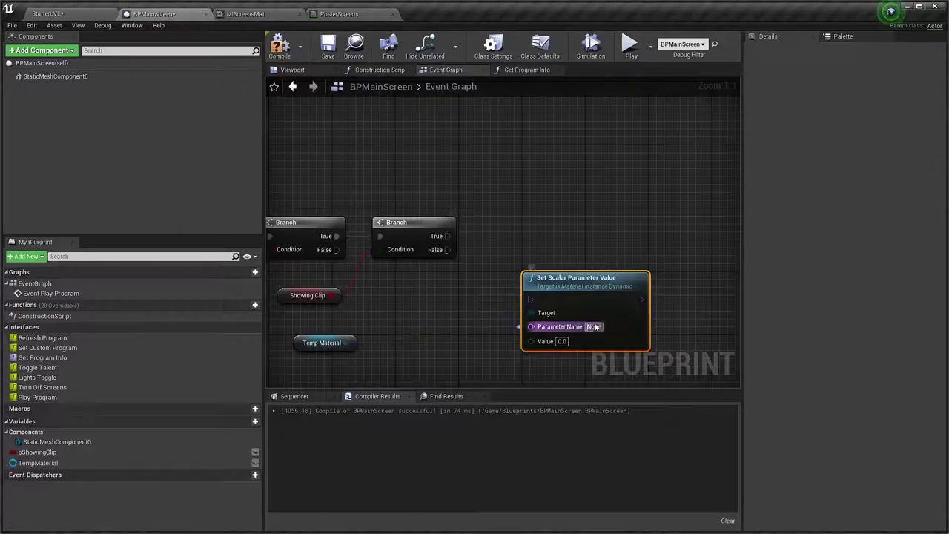
type("MovieClipIntensity")
key("Return")
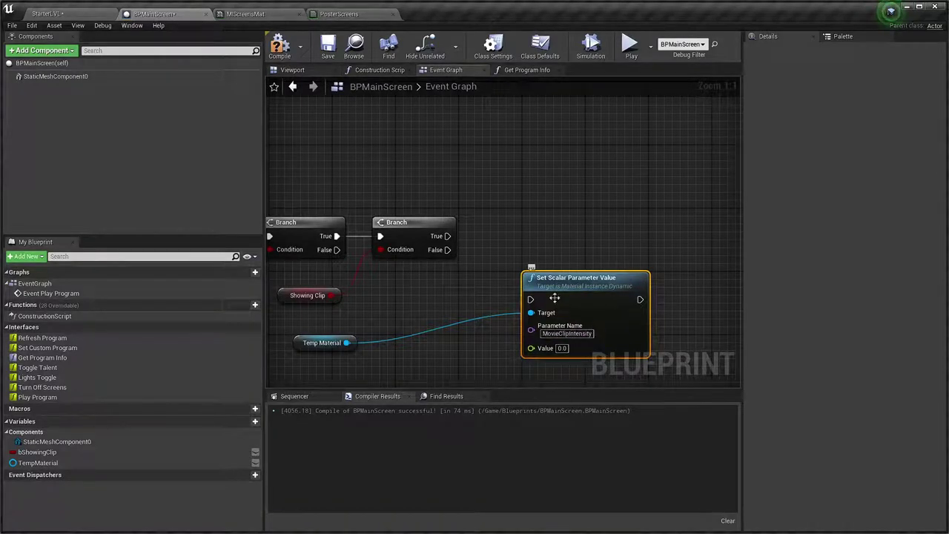
- Place the Set Scalar node and Temp Material getter beside the Branch nodes
left_click_drag(554, 298, 651, 231)
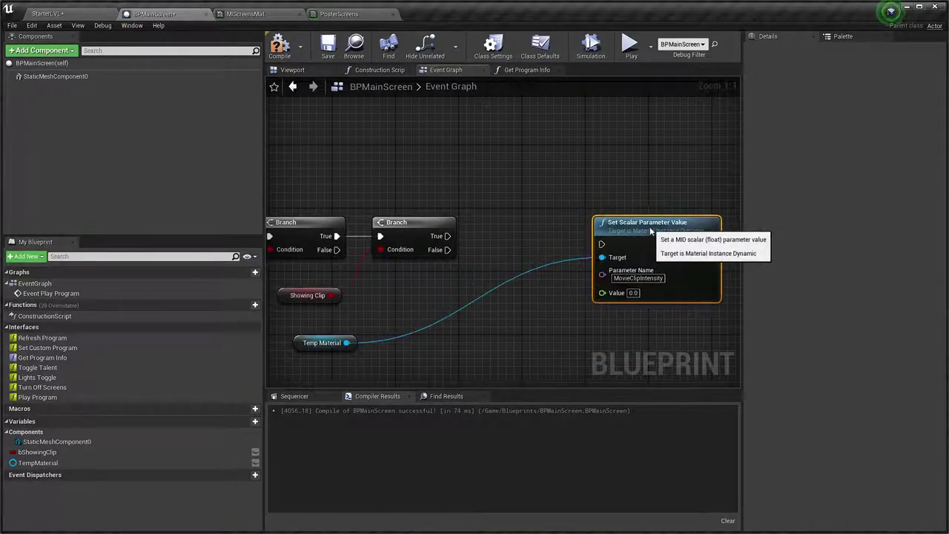
left_click_drag(303, 347, 521, 334)
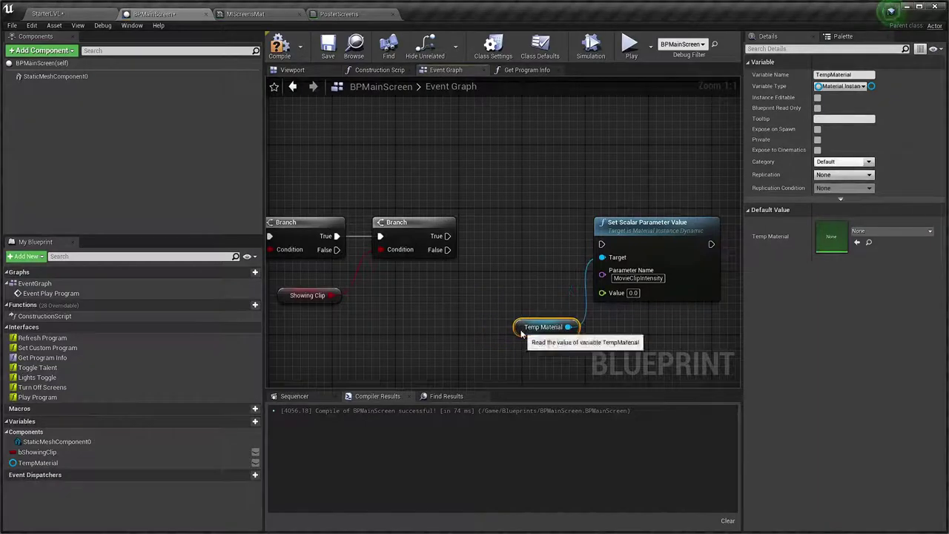
right_click_drag(575, 286, 501, 294)
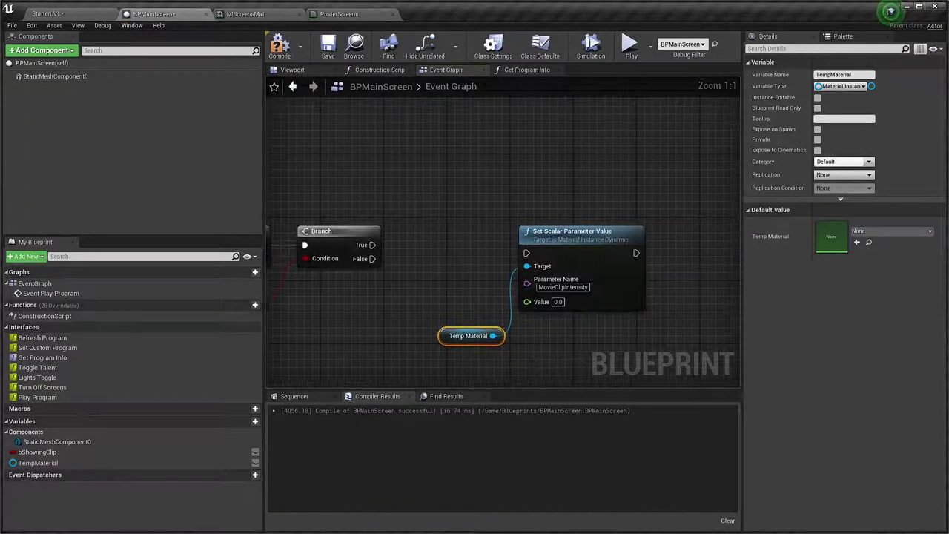
right_click_drag(281, 298, 376, 284)
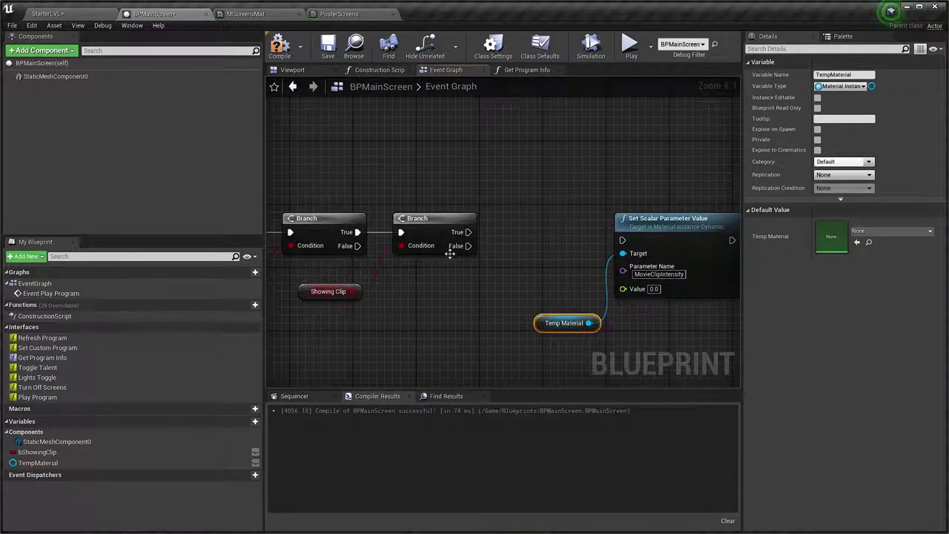
- Create a Float variable named NewOpacity
left_click_drag(458, 251, 503, 255)
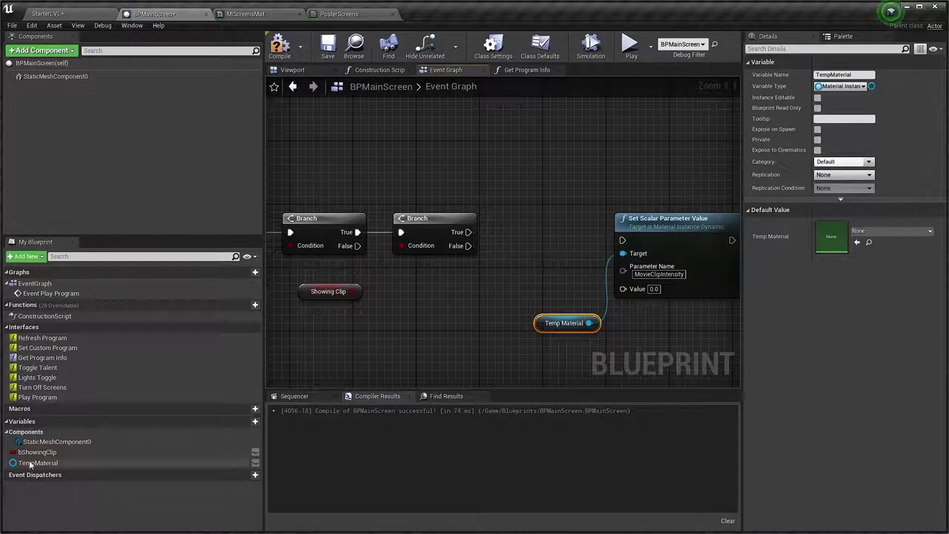
left_click(245, 422)
type("NewOpacit")
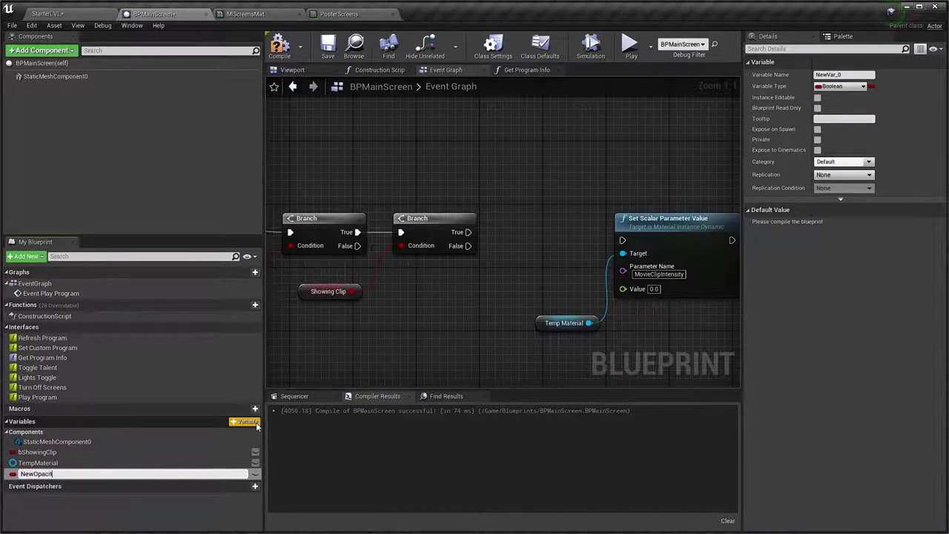
type("y")
key("Return")
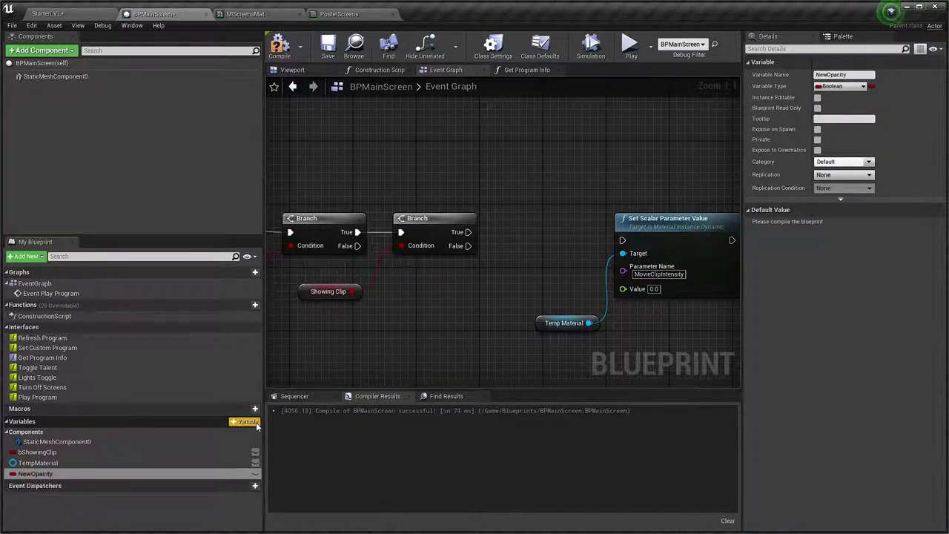
left_click(840, 86)
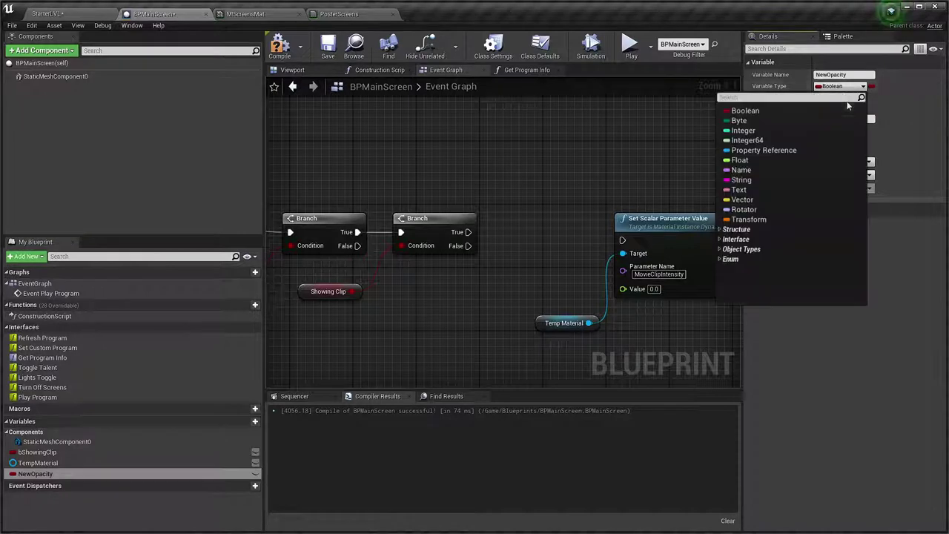
type("float")
key("Return")
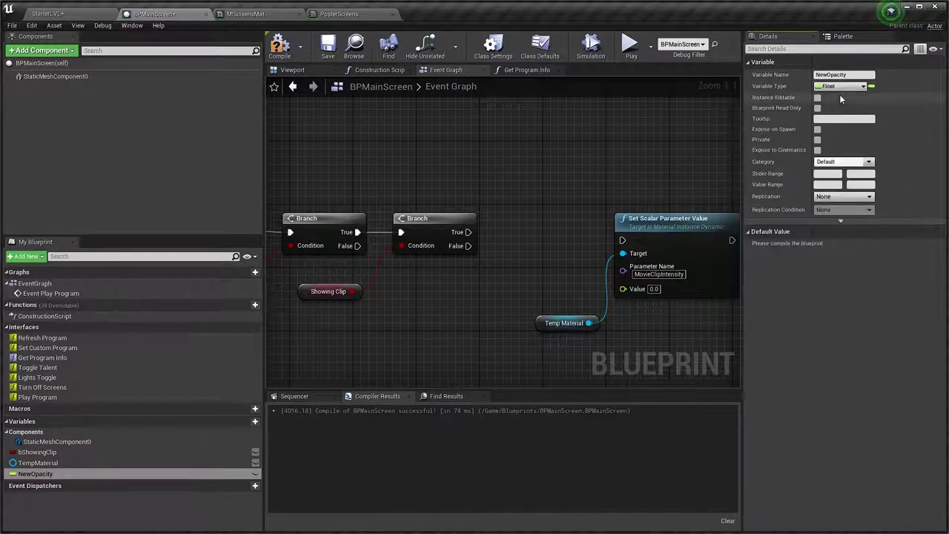
- Wire a NewOpacity getter into Set Scalar Parameter Value's Value input
left_click_drag(45, 473, 702, 304)
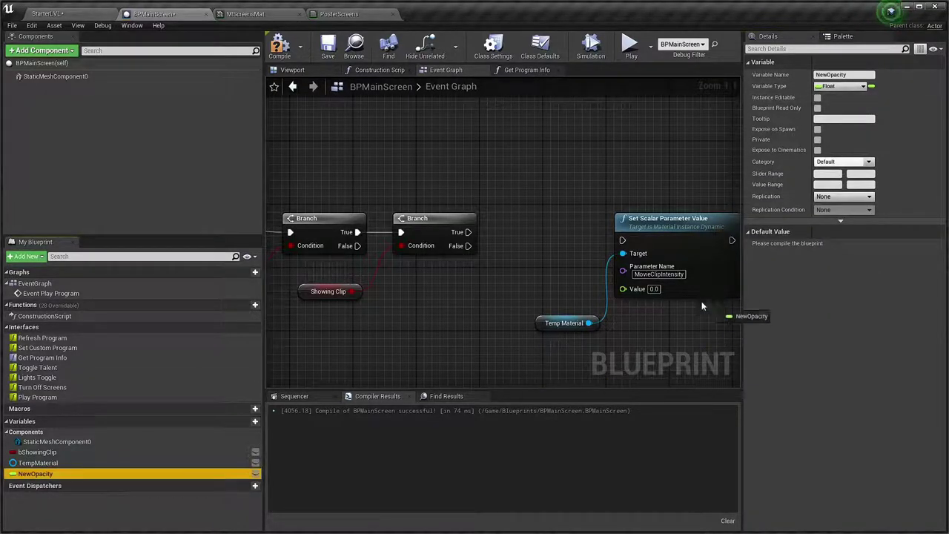
left_click_drag(639, 292, 639, 291)
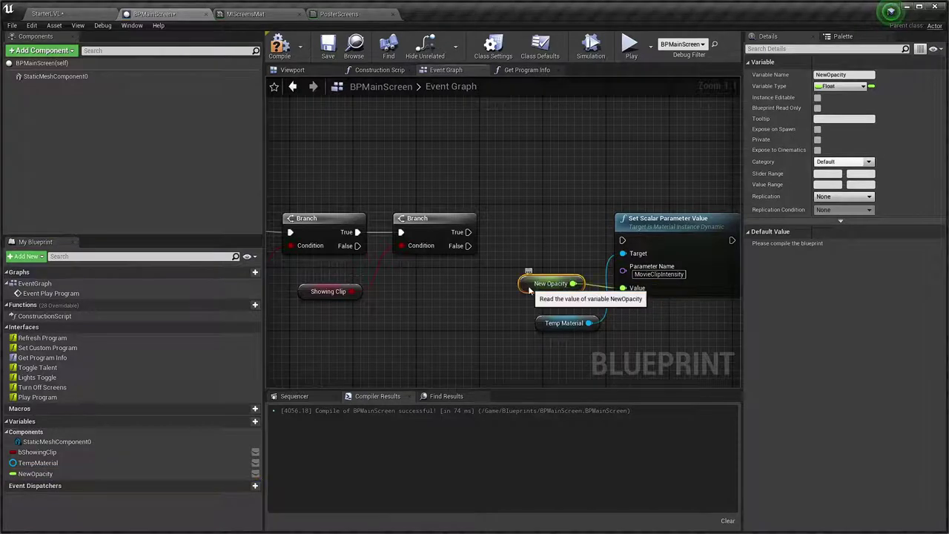
left_click_drag(528, 286, 562, 350)
left_click(679, 222)
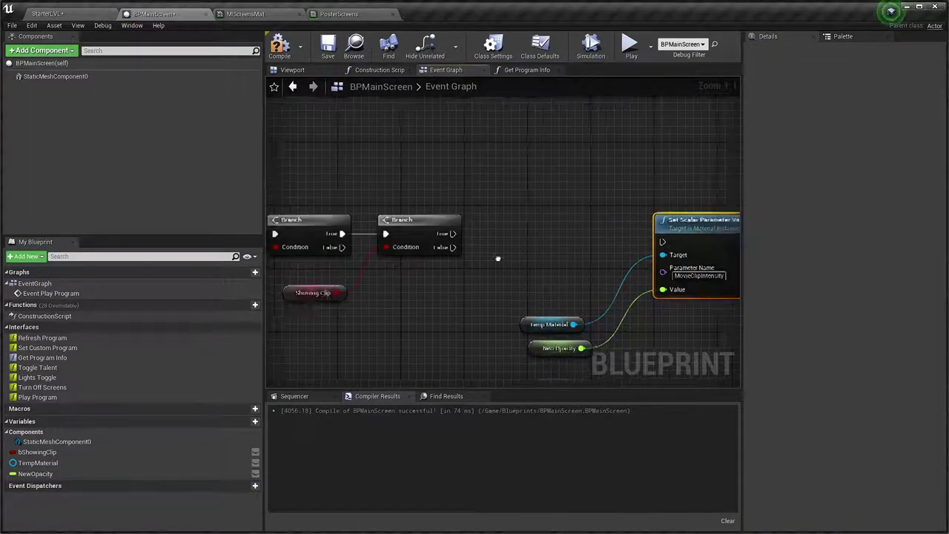
right_click_drag(458, 258, 515, 264)
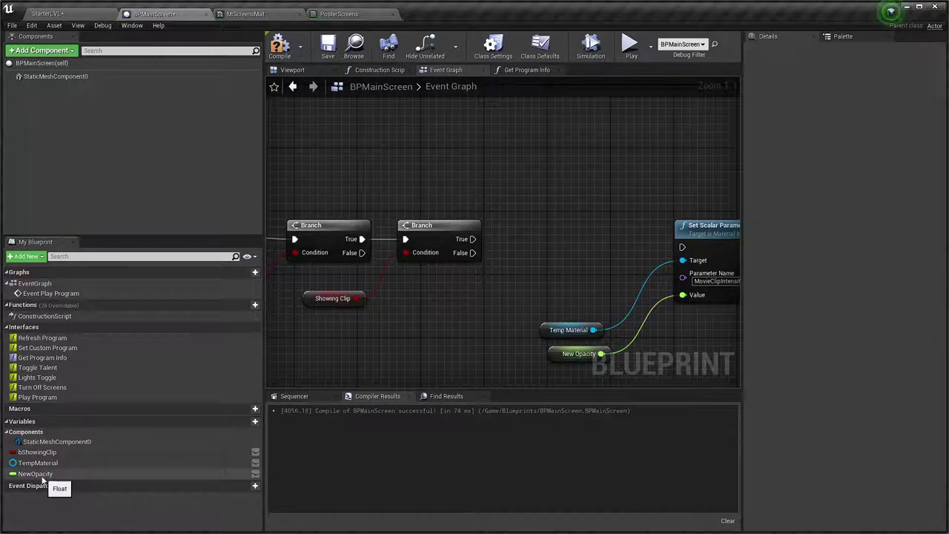
- Add a NewOpacity setter after the second Branch's False output
left_click_drag(42, 479, 547, 249)
left_click_drag(464, 255, 464, 255)
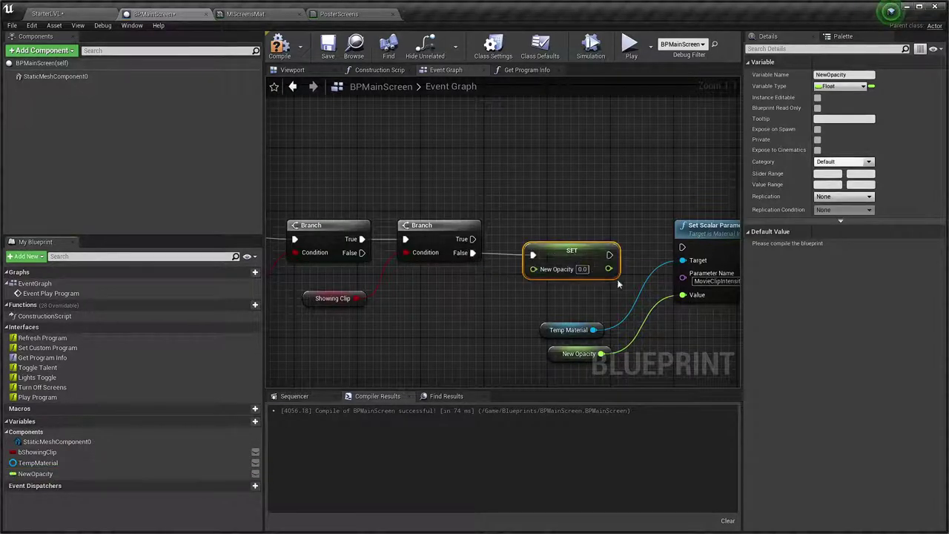
left_click(582, 269)
type("1")
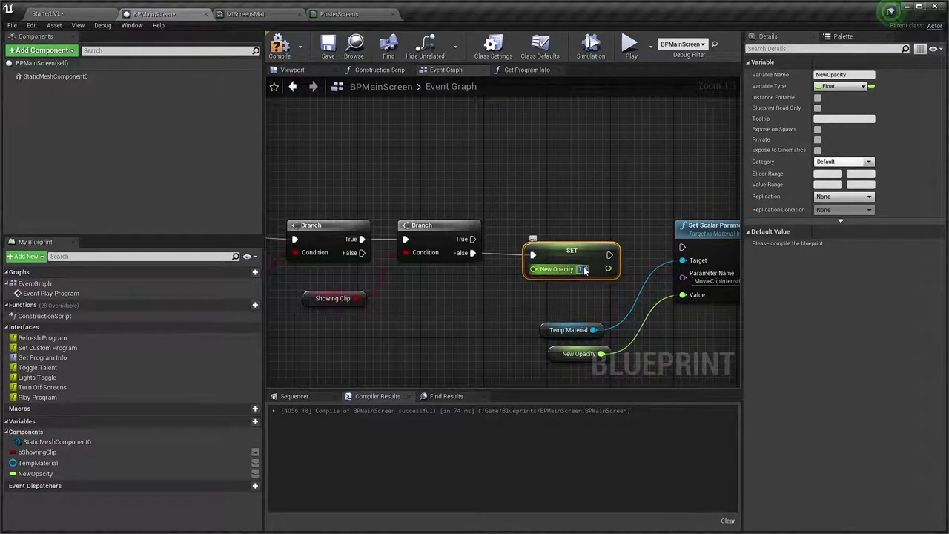
- Set the False setter to 1.0 and add a second NewOpacity setter at 0.0 for True
left_click_drag(592, 248, 568, 256)
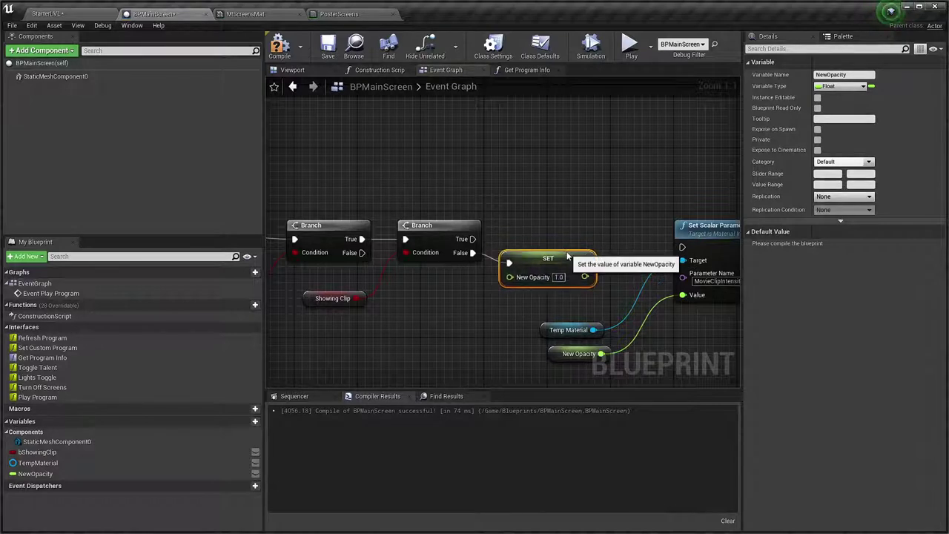
right_click_drag(568, 256, 522, 275)
left_click_drag(35, 473, 450, 271)
left_click(475, 285)
left_click_drag(519, 258, 521, 233)
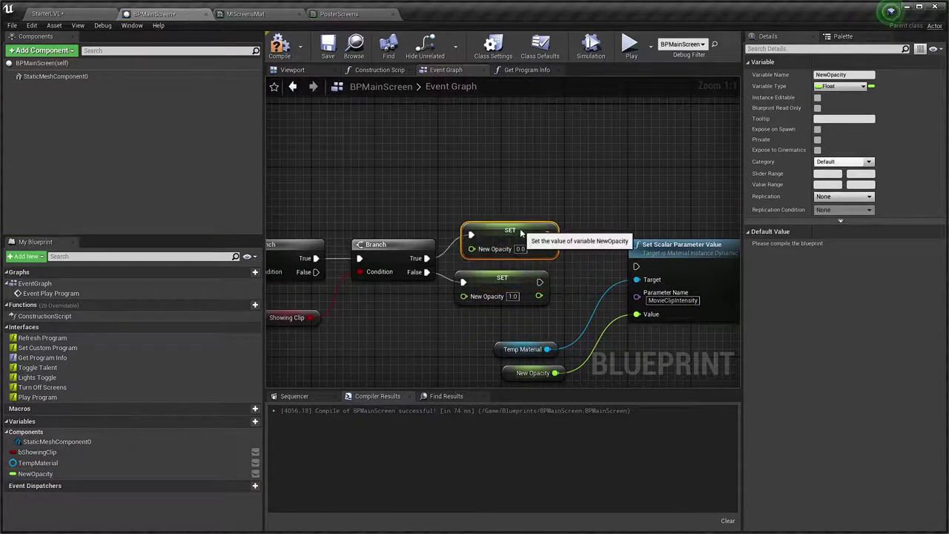
right_click_drag(556, 240, 512, 235)
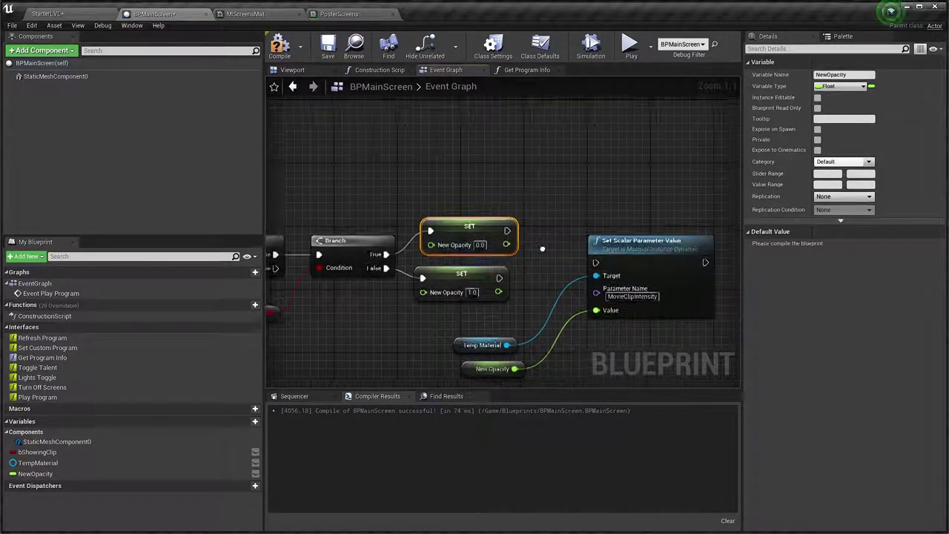
left_click_drag(478, 225, 471, 224)
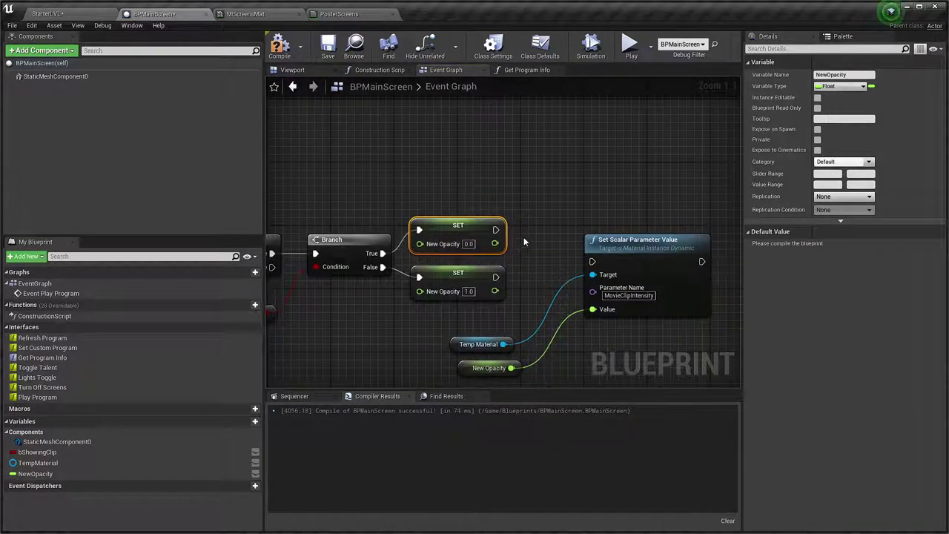
- Wire both NewOpacity setters' execution outputs into Set Scalar Parameter Value
left_click(495, 280)
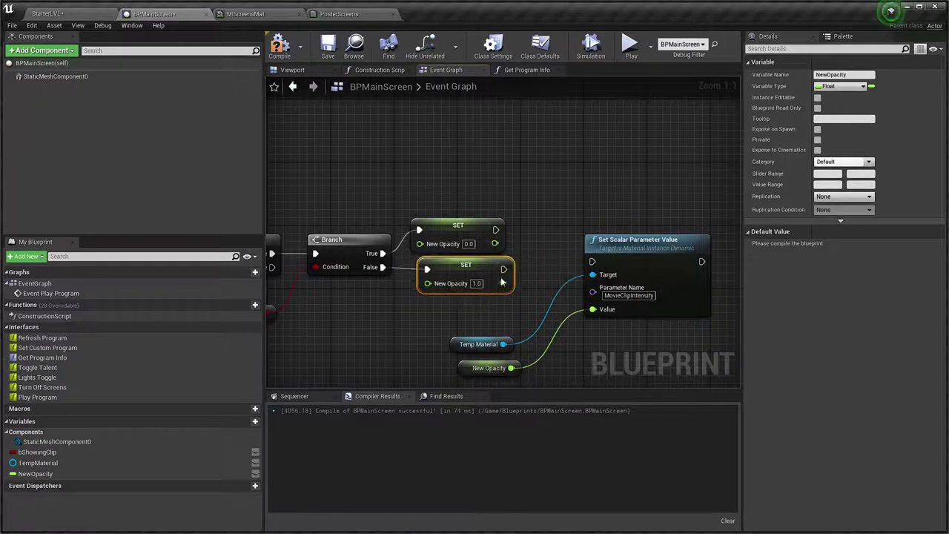
left_click_drag(495, 277, 593, 261)
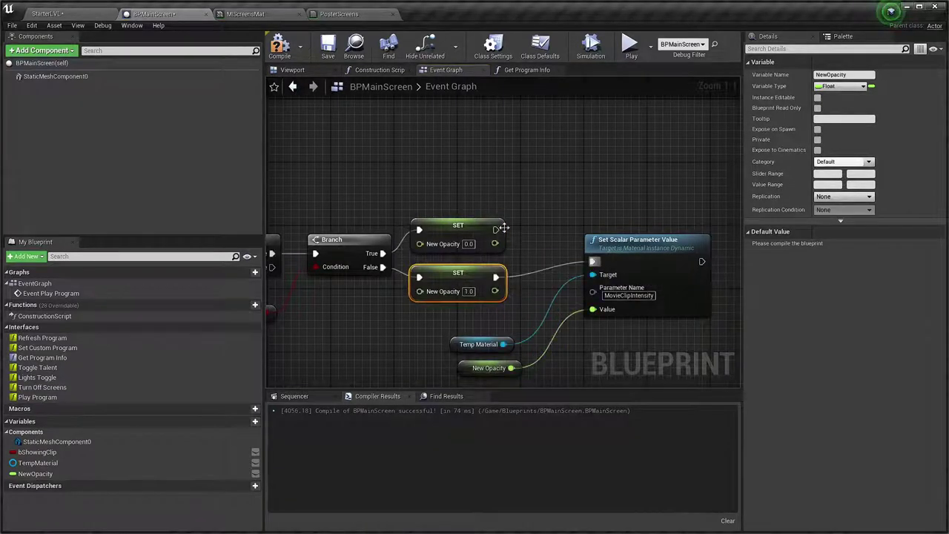
left_click_drag(495, 230, 591, 261)
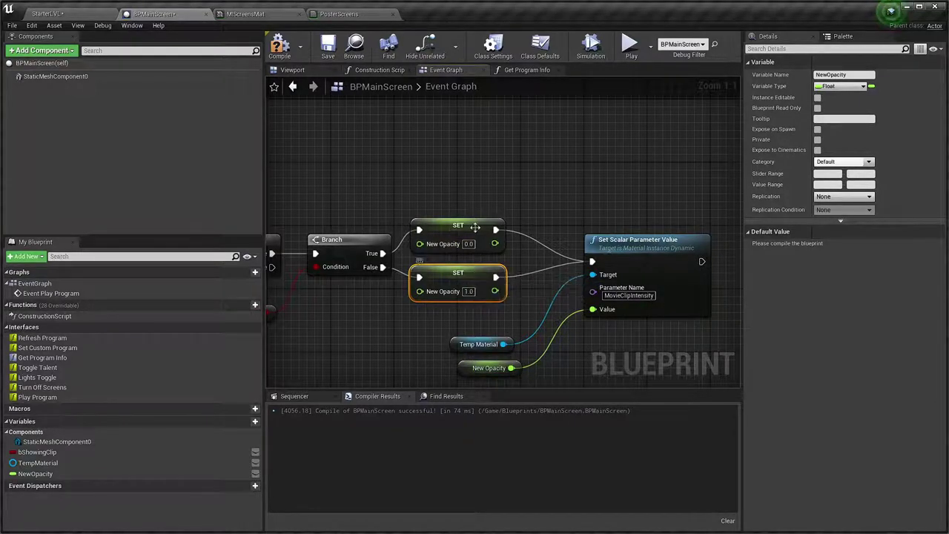
mouse_move(377, 338)
right_mouse_down()
mouse_move(486, 313)
mouse_move(267, 306)
right_mouse_up()
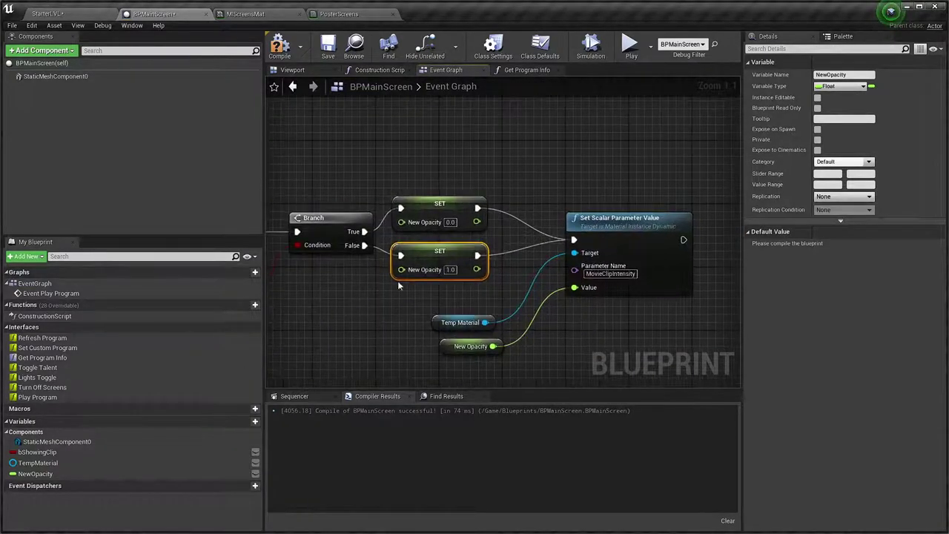
mouse_move(614, 325)
right_mouse_down()
mouse_move(387, 324)
mouse_move(411, 279)
right_mouse_up()
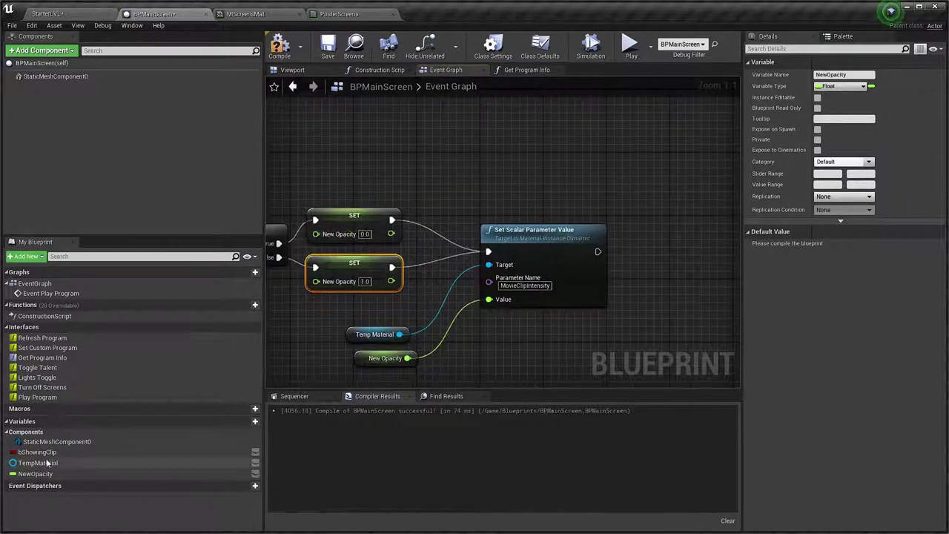
- Add a bShowingClip setter after Set Scalar and a NOT node on a Showing Clip getter
left_click_drag(37, 452, 597, 253)
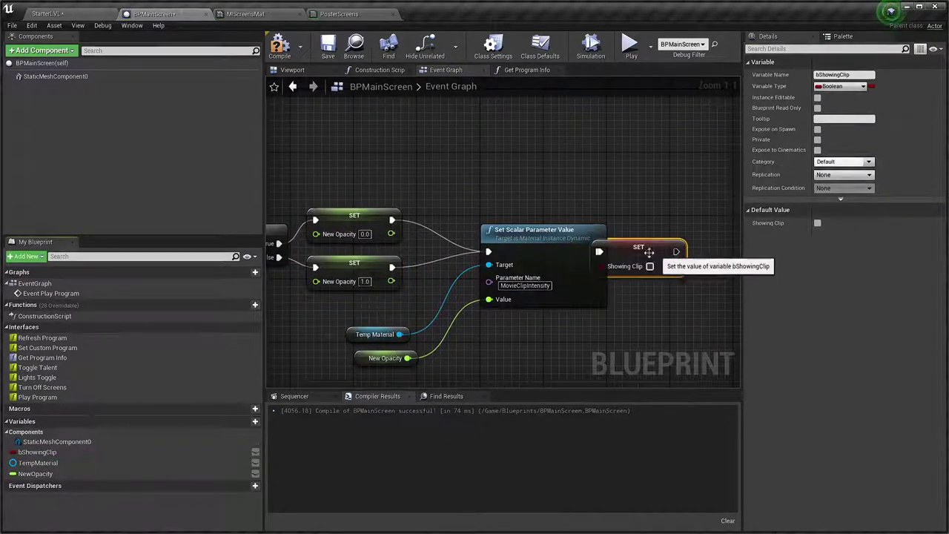
right_click_drag(688, 294, 552, 253)
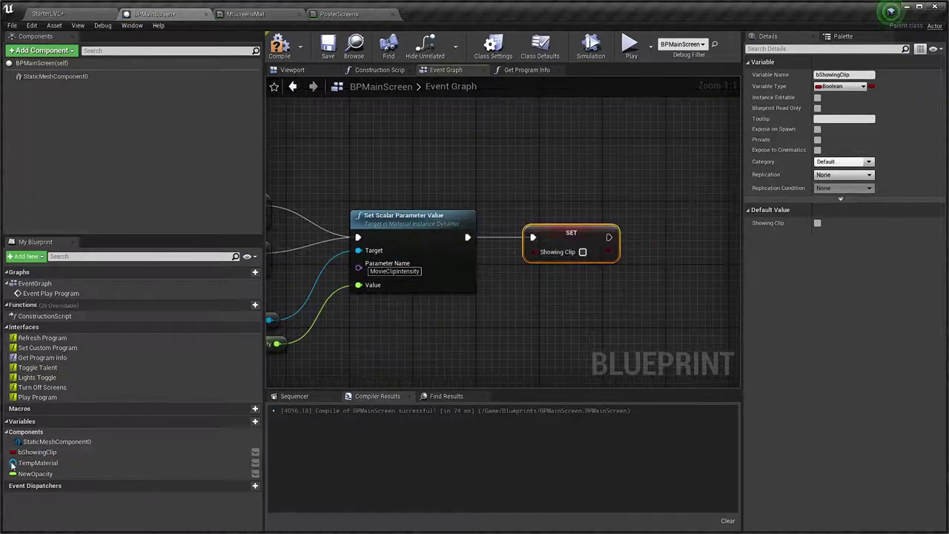
left_click_drag(37, 452, 372, 331)
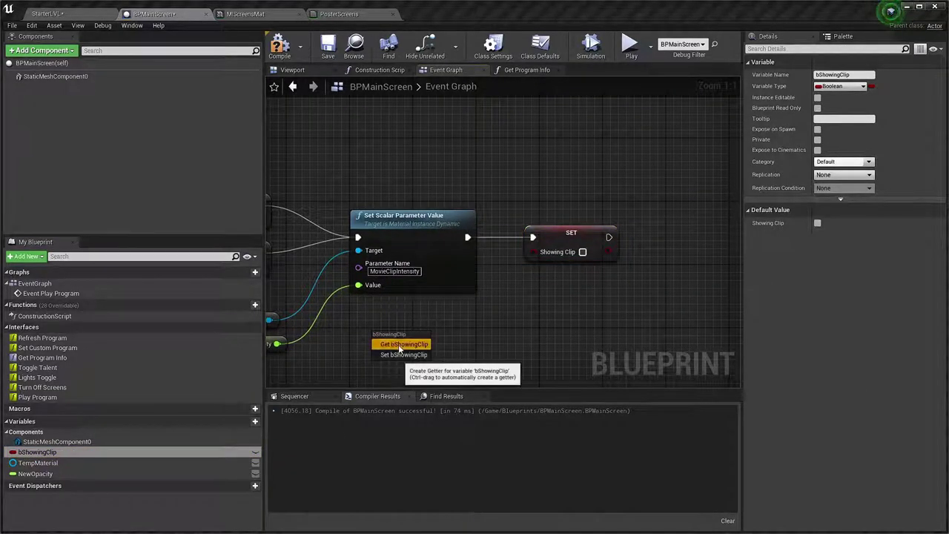
left_click(405, 343)
left_click_drag(436, 344, 476, 319)
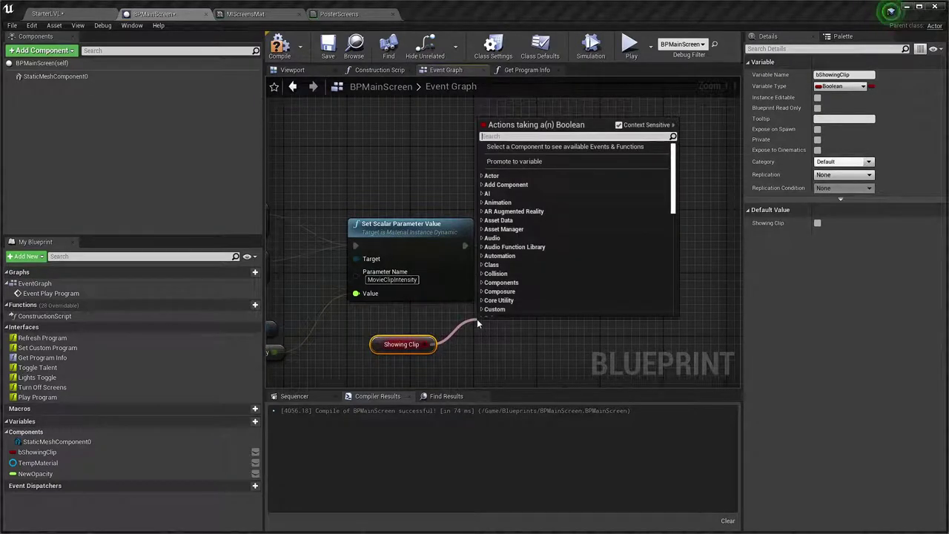
type("not")
key("Return")
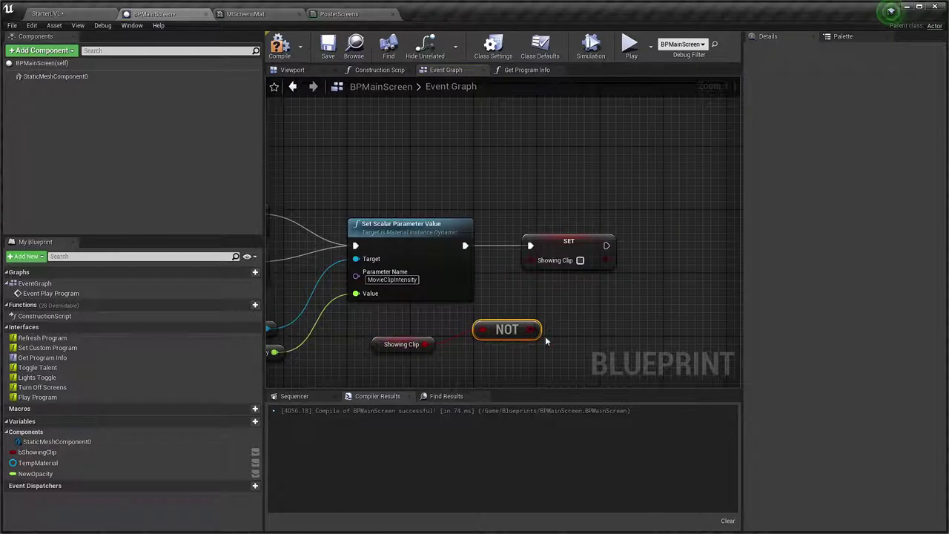
- Feed NOT's output into SET Showing Clip, place NOT beside the getter, and compile
left_click_drag(536, 329, 529, 260)
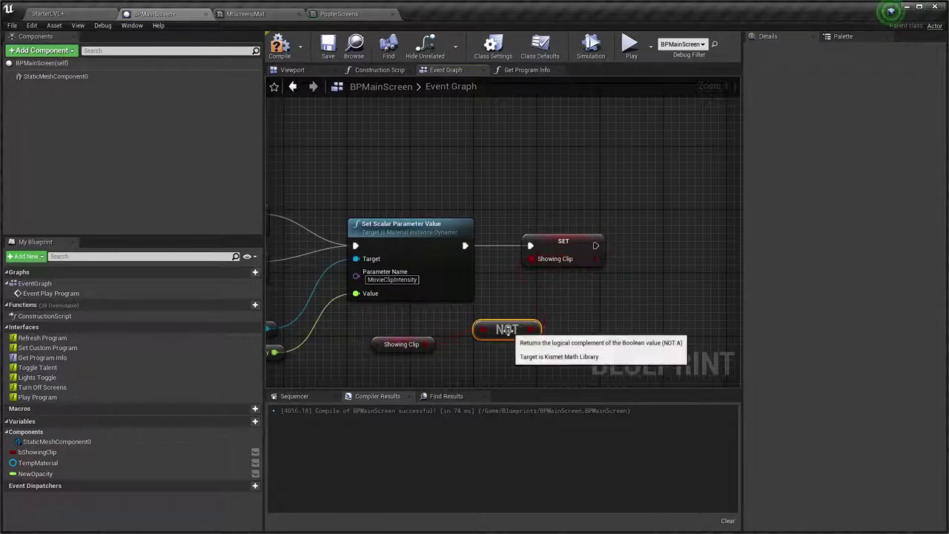
left_click_drag(507, 329, 483, 345)
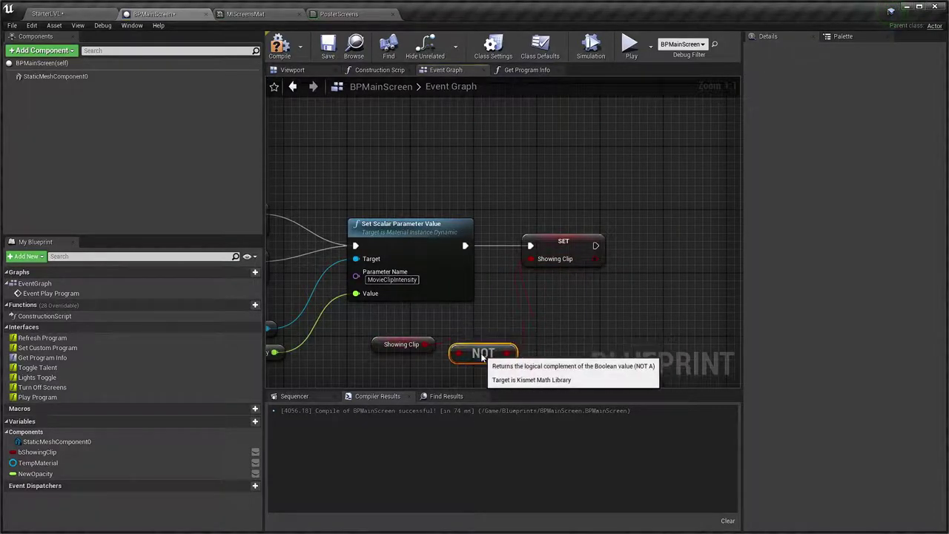
left_click(279, 49)
right_click_drag(436, 137, 492, 137)
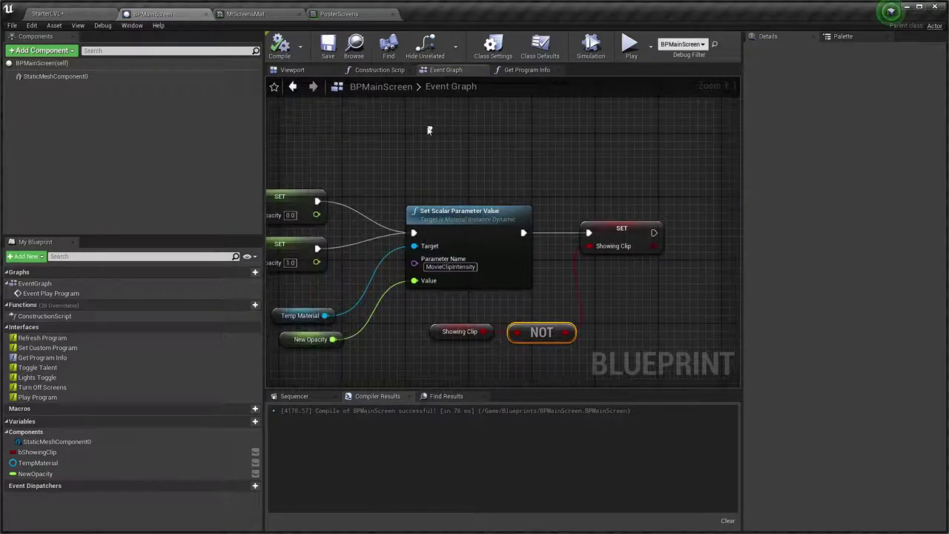
- Save the StarterLVL level and frame the HABLEMOS DE CINE sign in the viewport
left_click(75, 13)
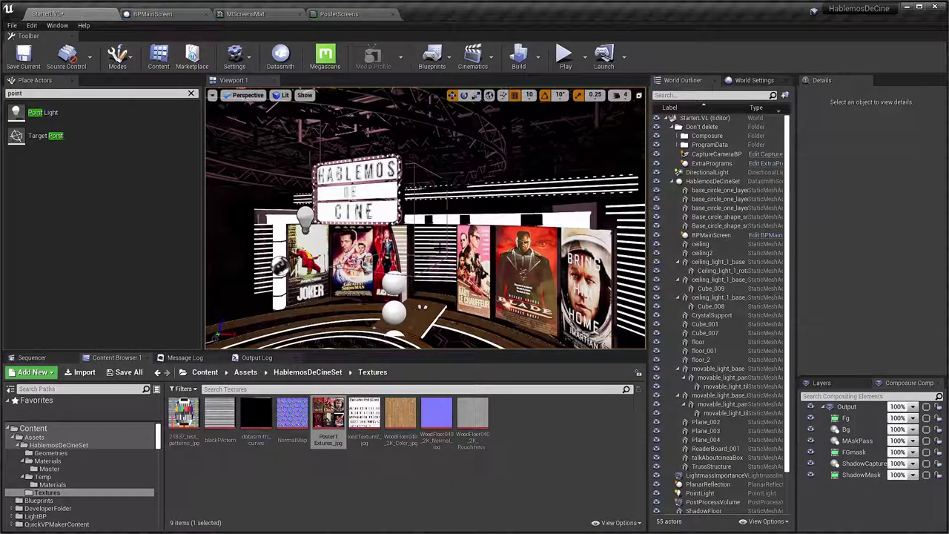
key("ctrl+s")
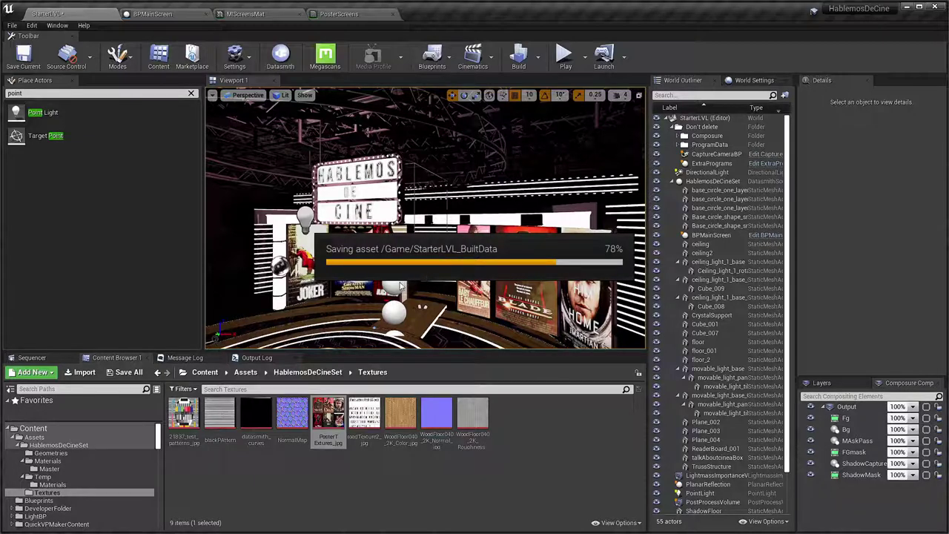
left_click_drag(400, 286, 385, 326)
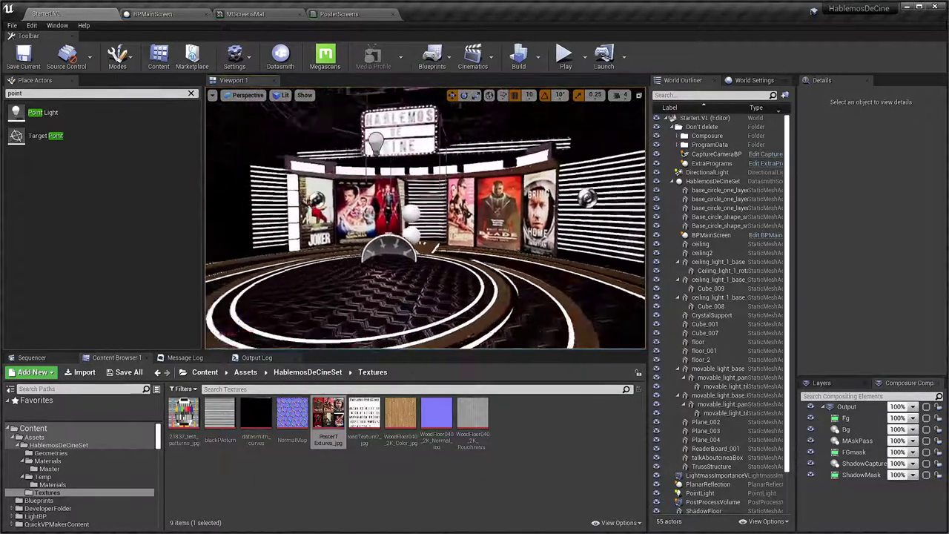
right_click_drag(385, 326, 370, 296)
- Play the level and toggle Fade Screen in QuickVP Controller four times to swap the posters
key("alt+p")
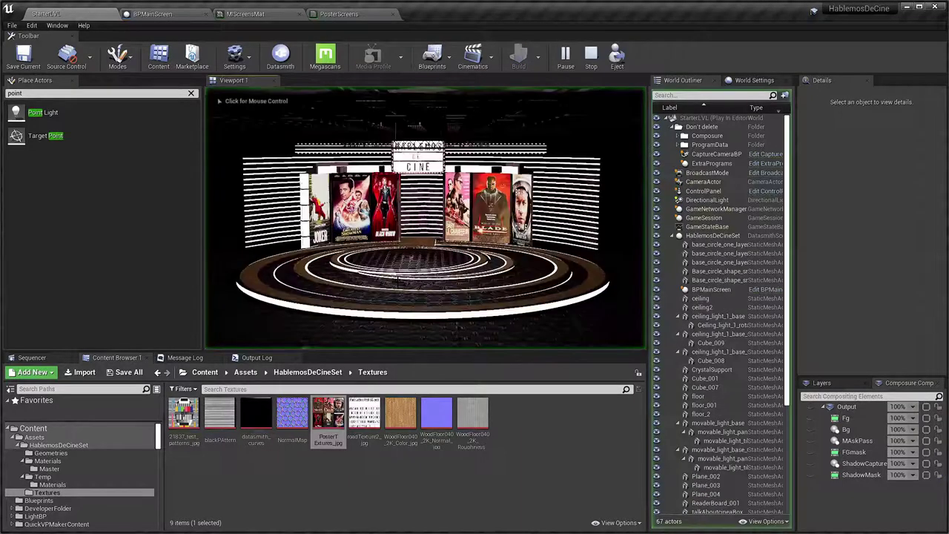
key("alt+Tab")
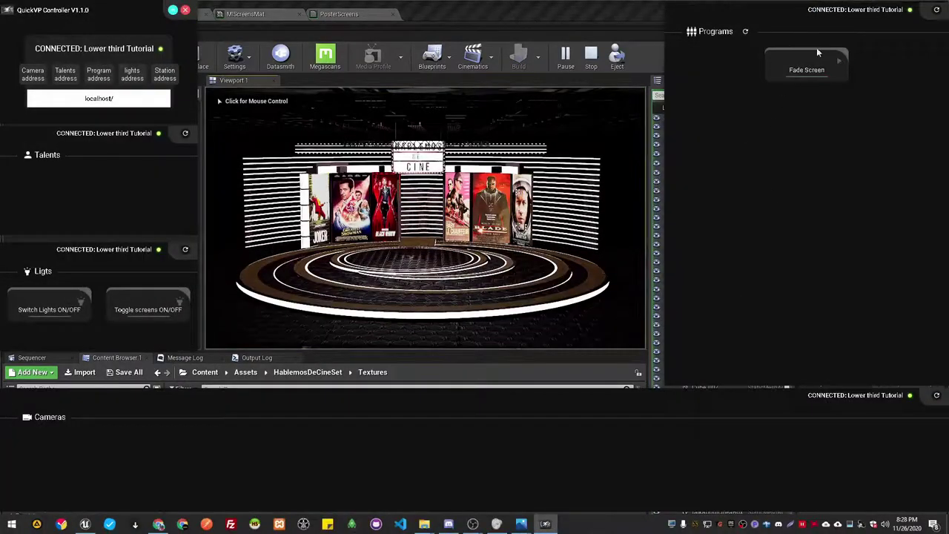
left_click(811, 68)
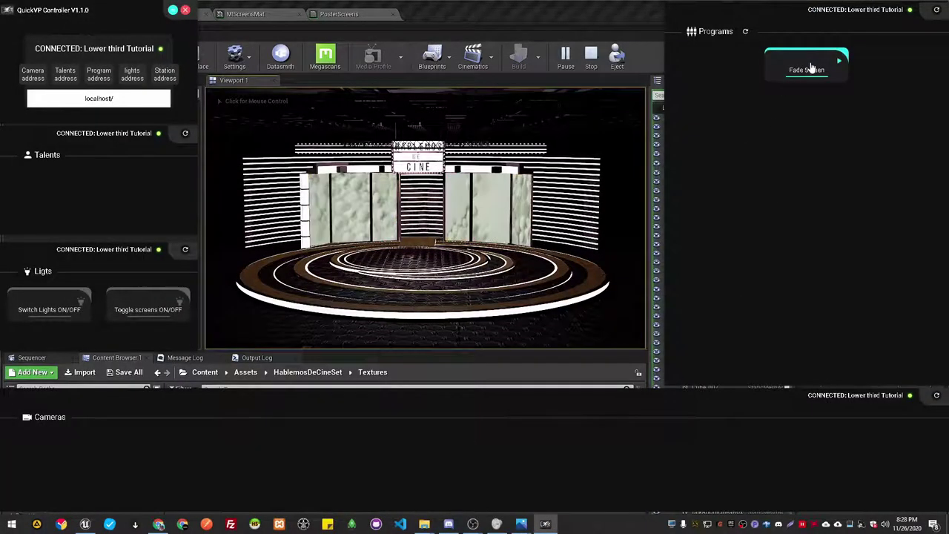
left_click(810, 69)
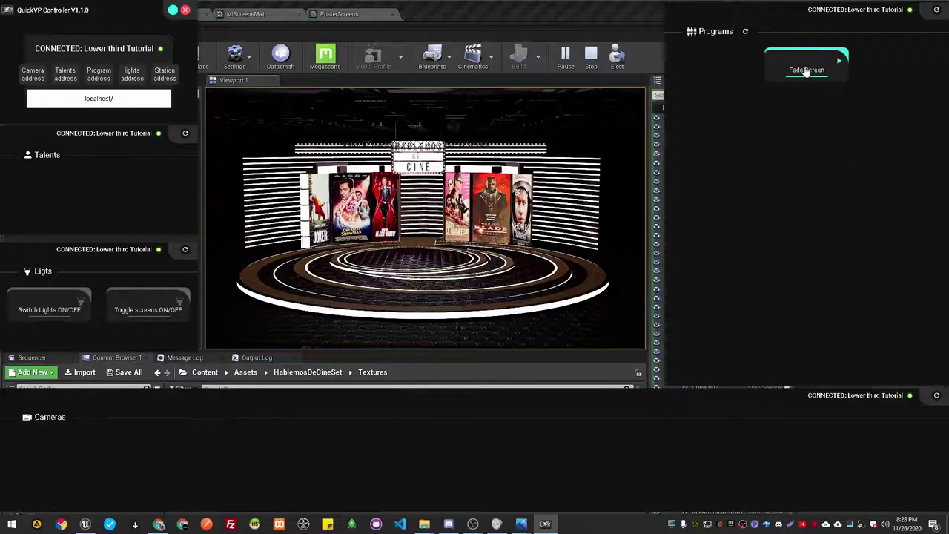
left_click(807, 71)
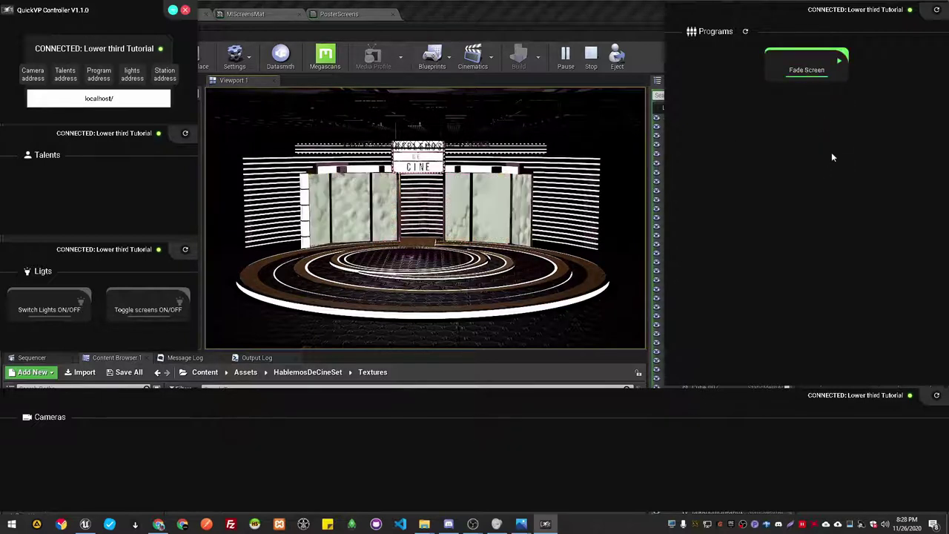
left_click(805, 83)
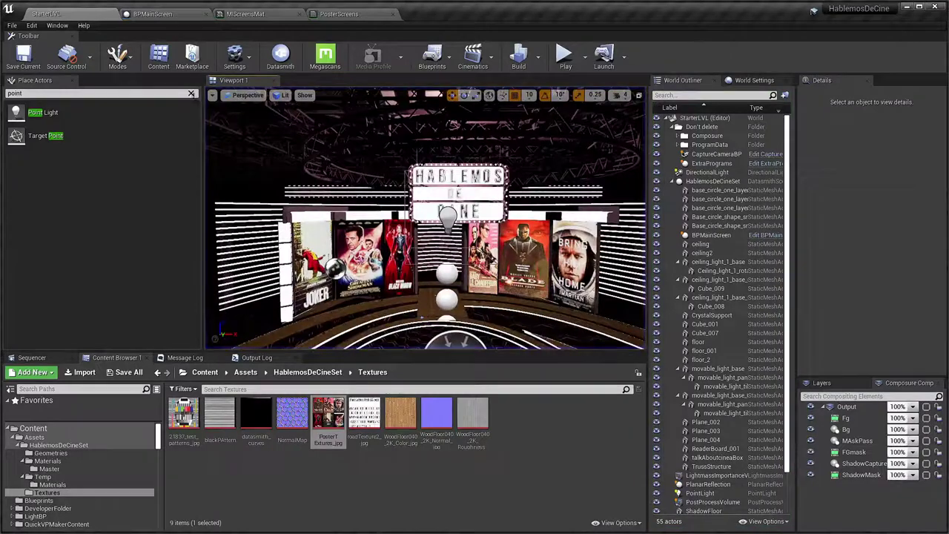
left_click(157, 15)
- Move the Lerp node down and MovieClipIntensity lower left in PosterScreens, then return to BPMainScreen
left_click(249, 13)
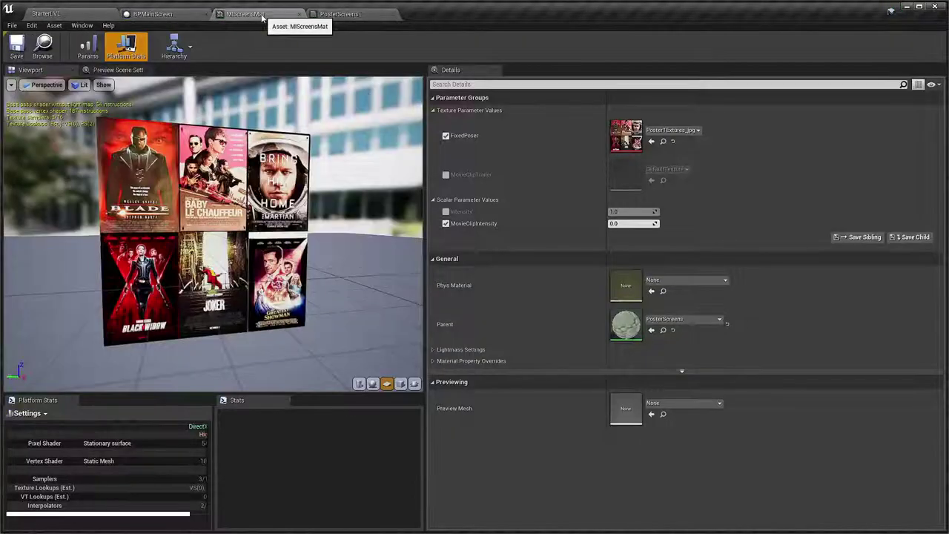
left_click(341, 13)
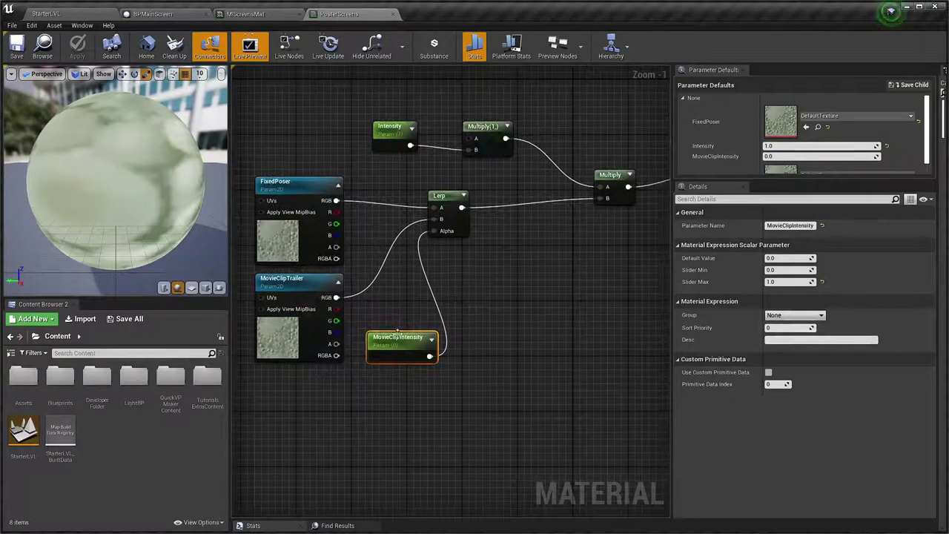
left_click_drag(441, 197, 482, 204)
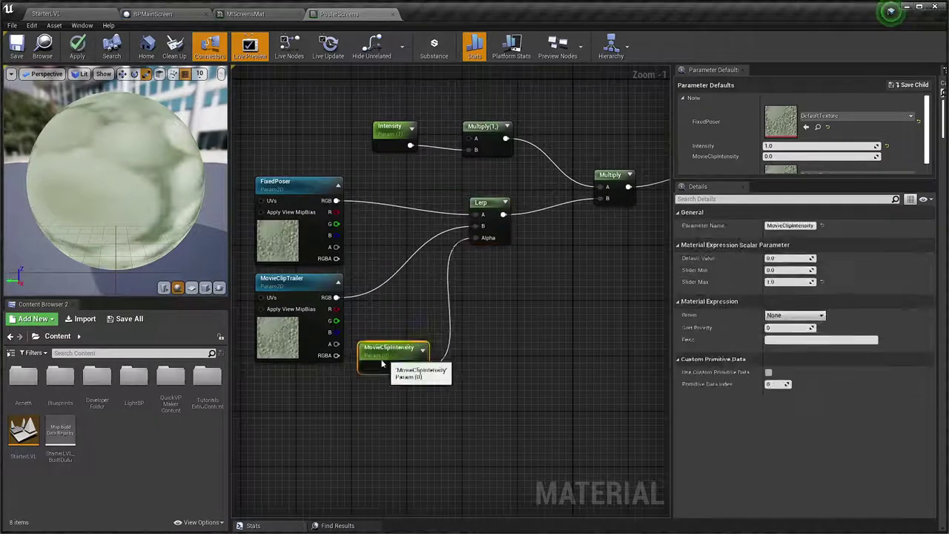
left_click_drag(400, 342, 315, 387)
left_click_drag(486, 212, 479, 254)
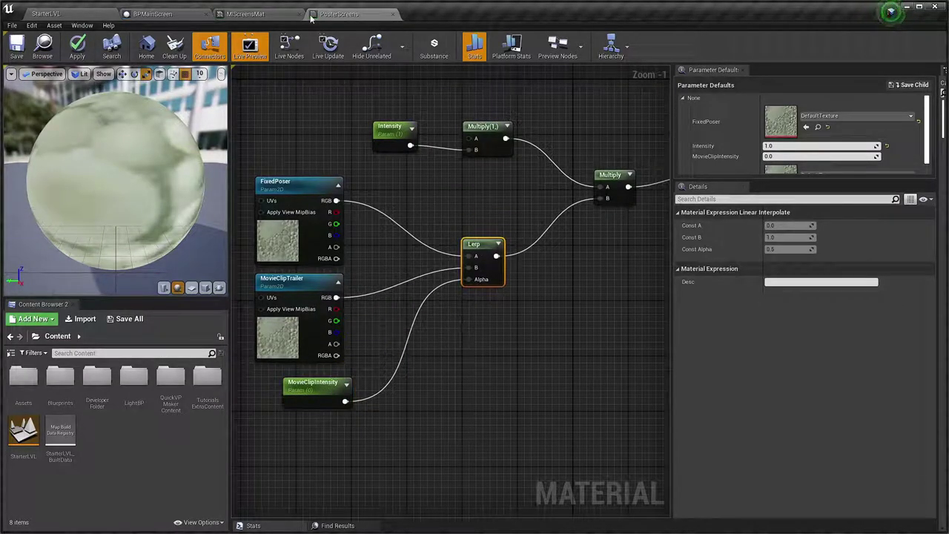
left_click(244, 13)
left_click(153, 14)
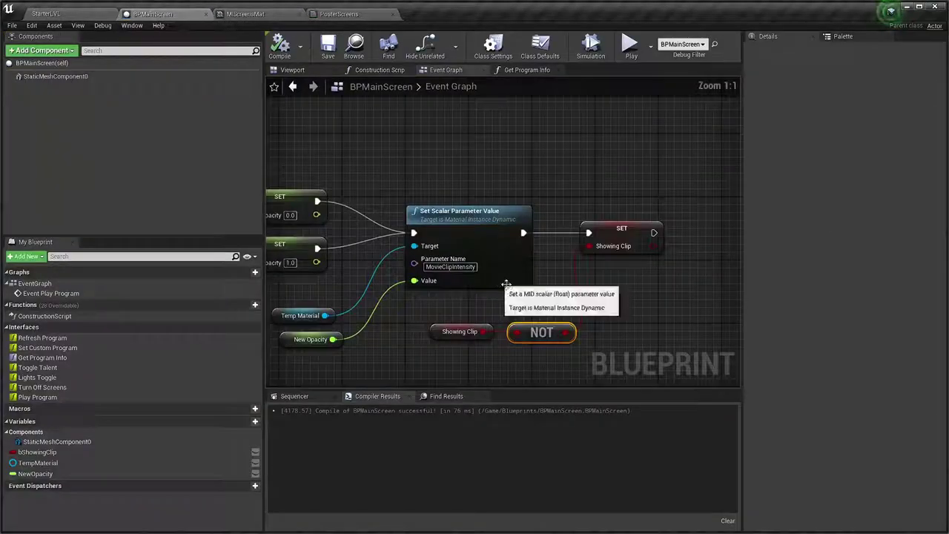
- Delete the two New Opacity SET nodes from the BPMainScreen Event Graph
scroll(506, 285, "down", 2)
scroll(549, 292, "up", 2)
mouse_move(400, 154)
right_mouse_down()
mouse_move(471, 150)
mouse_move(457, 163)
right_mouse_up()
right_click_drag(525, 188, 508, 199)
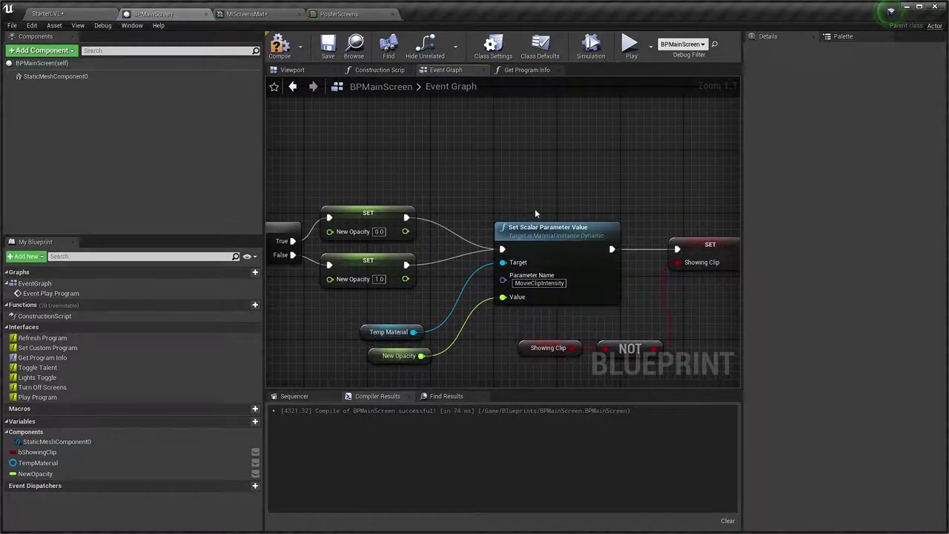
mouse_move(517, 186)
right_mouse_down()
mouse_move(456, 160)
mouse_move(422, 158)
right_mouse_up()
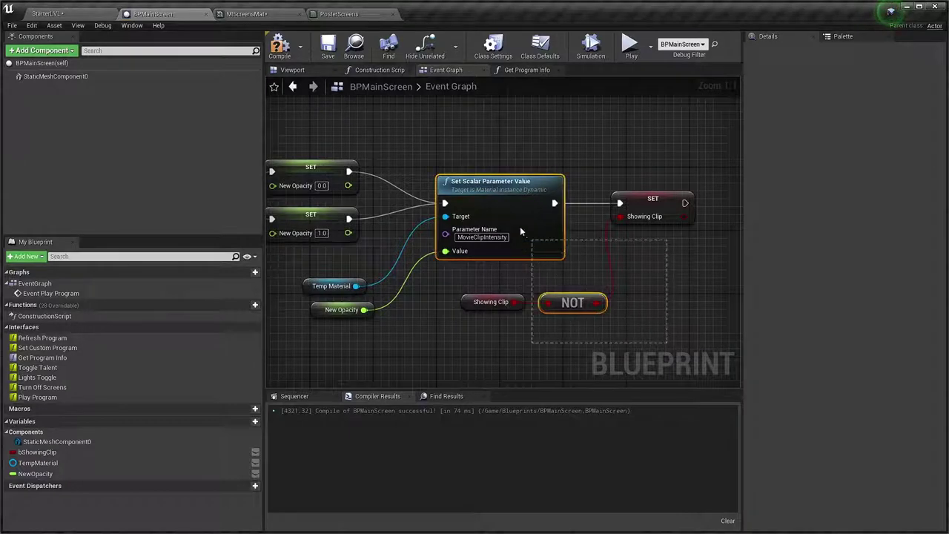
left_click_drag(667, 342, 474, 186)
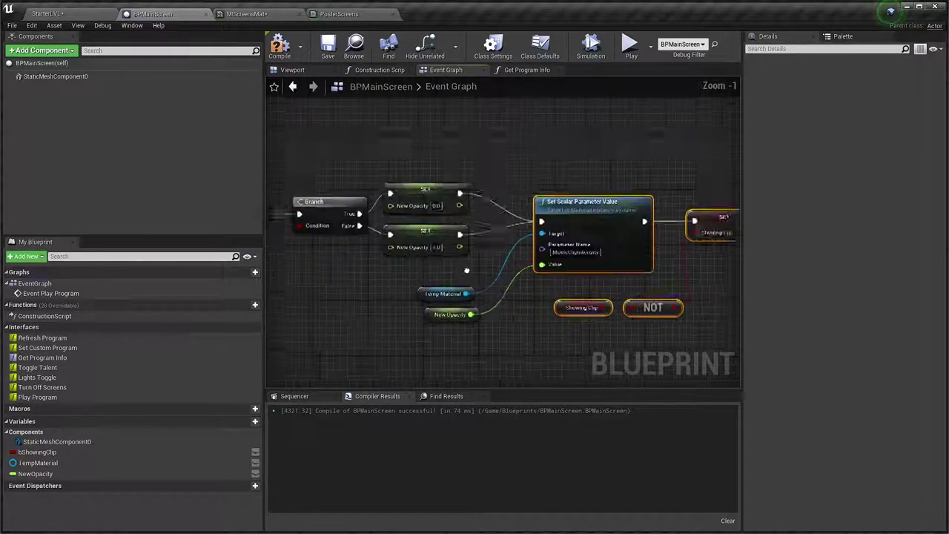
right_click_drag(359, 259, 485, 284)
left_click_drag(385, 165, 480, 270)
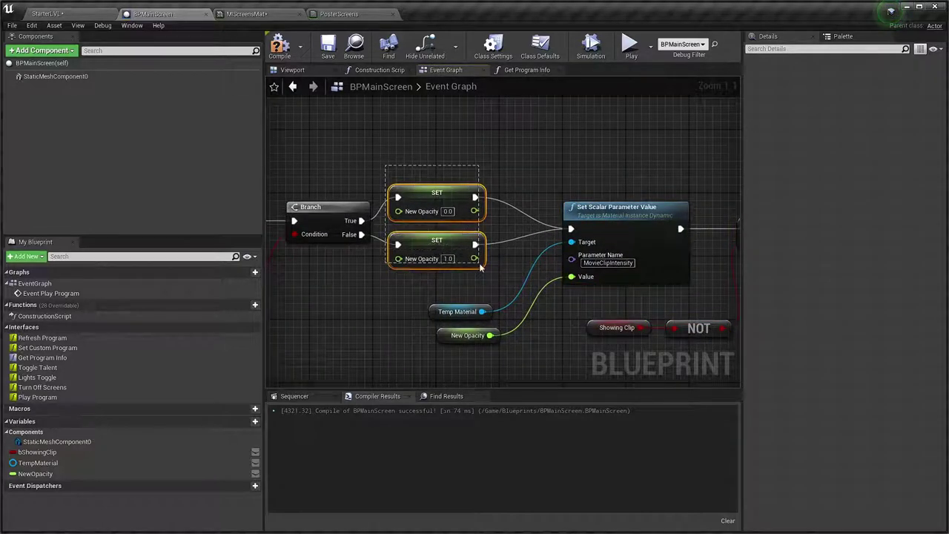
key("Delete")
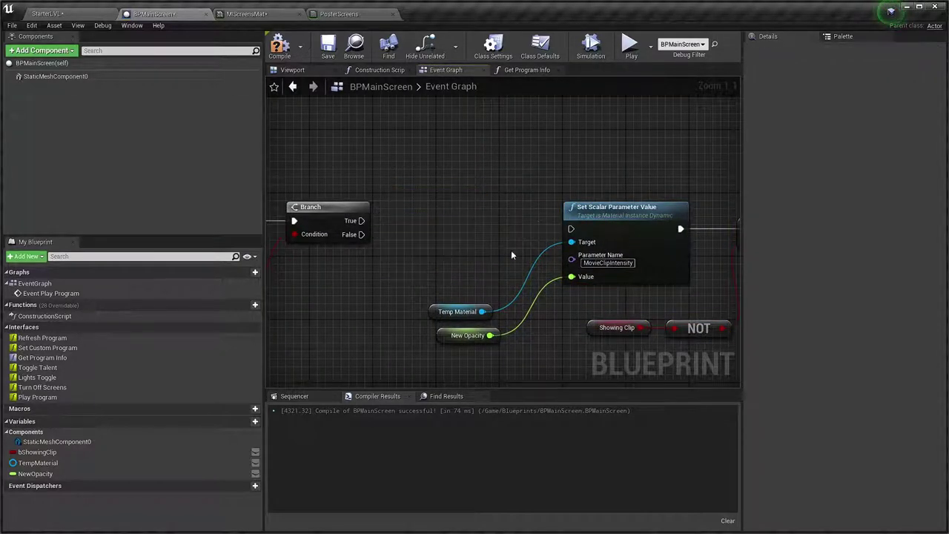
- Add a Timeline node named ScreenFade and open it for editing
right_click(420, 180)
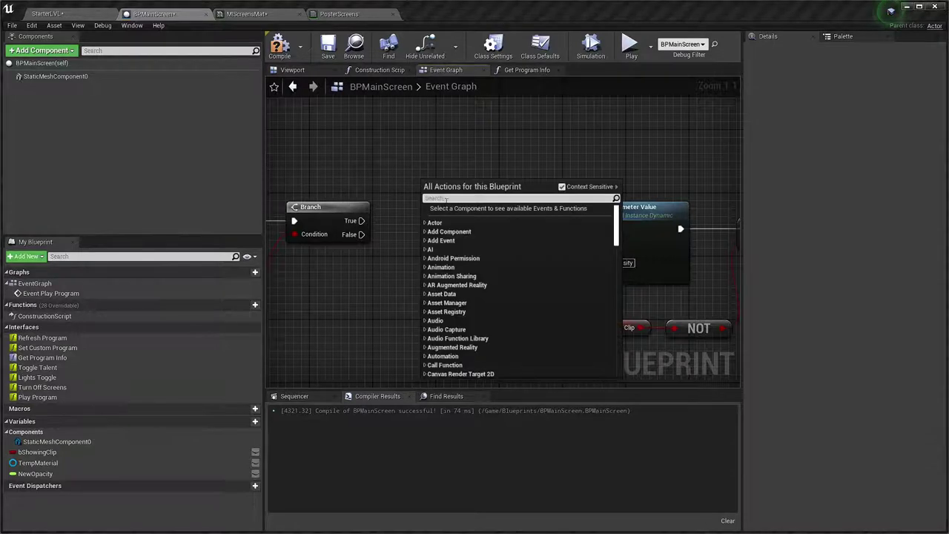
type("timeline")
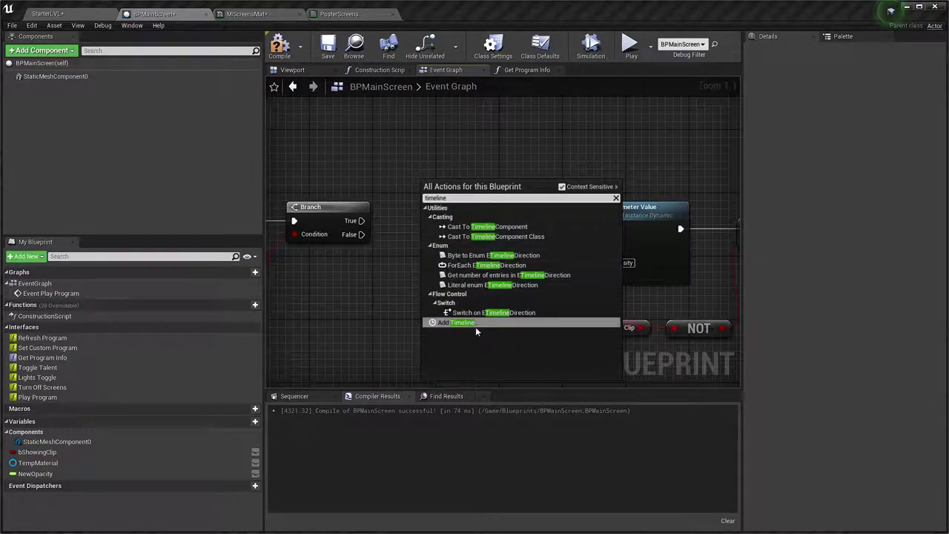
left_click(475, 323)
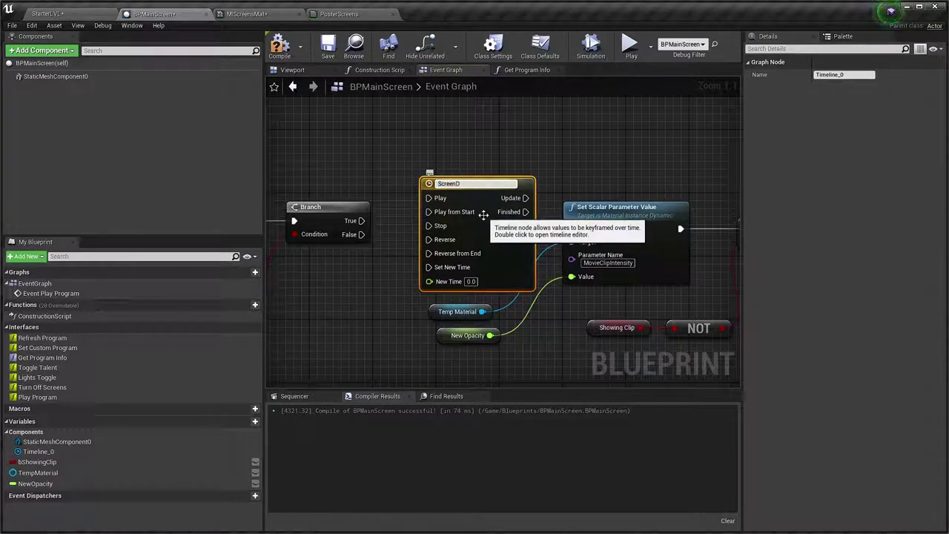
type("Fade")
key("Return")
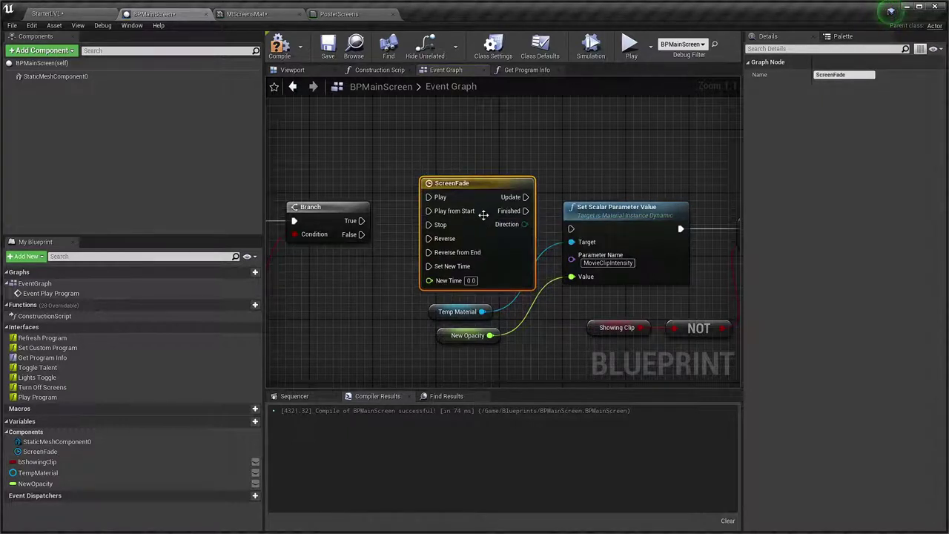
double_click(483, 214)
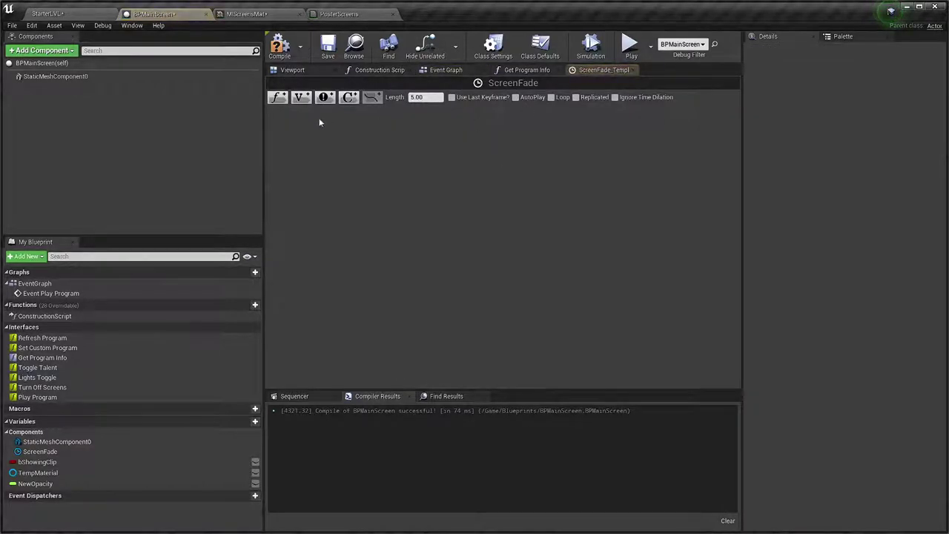
- Add a float track NewTrack_0 to ScreenFade and begin renaming it
left_click(277, 97)
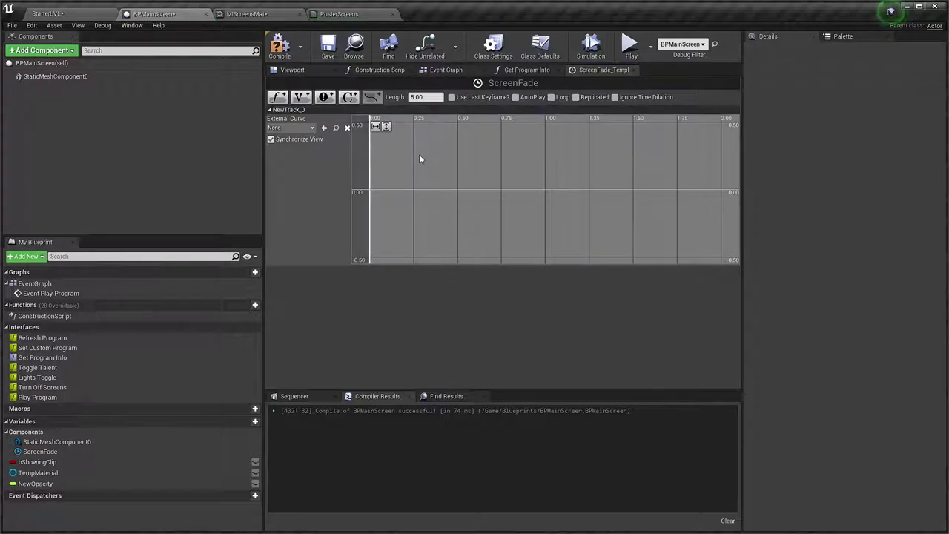
right_click(419, 155)
left_click(298, 110)
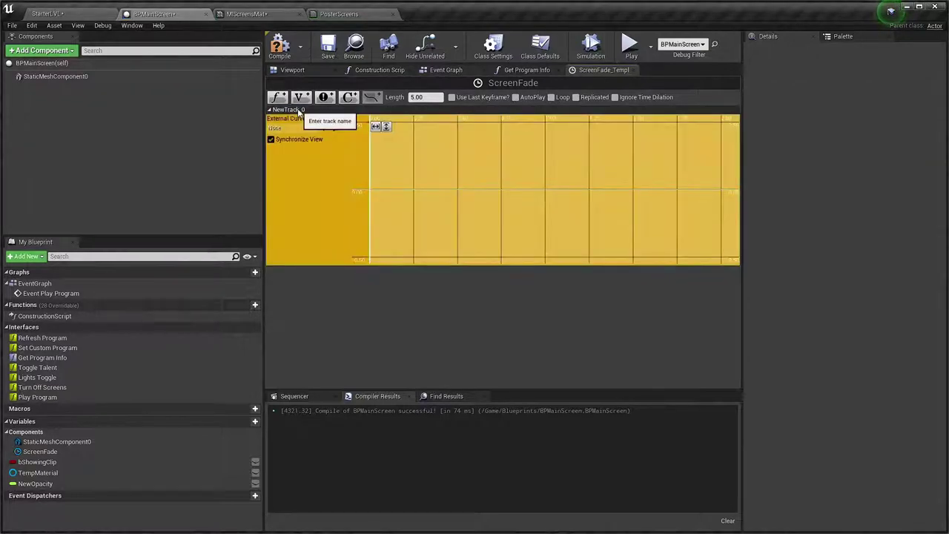
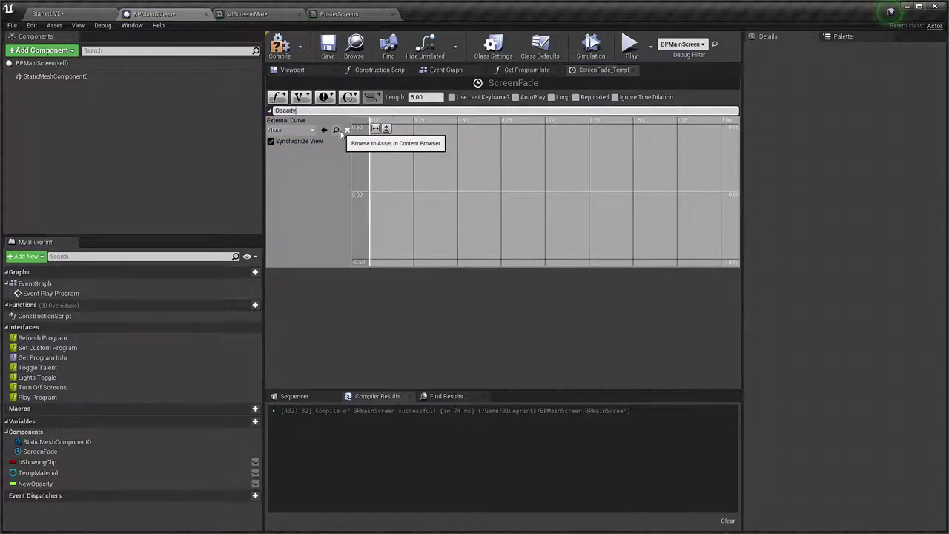
- Add the first Opacity curve key at time 0 with value 0
right_click(386, 164)
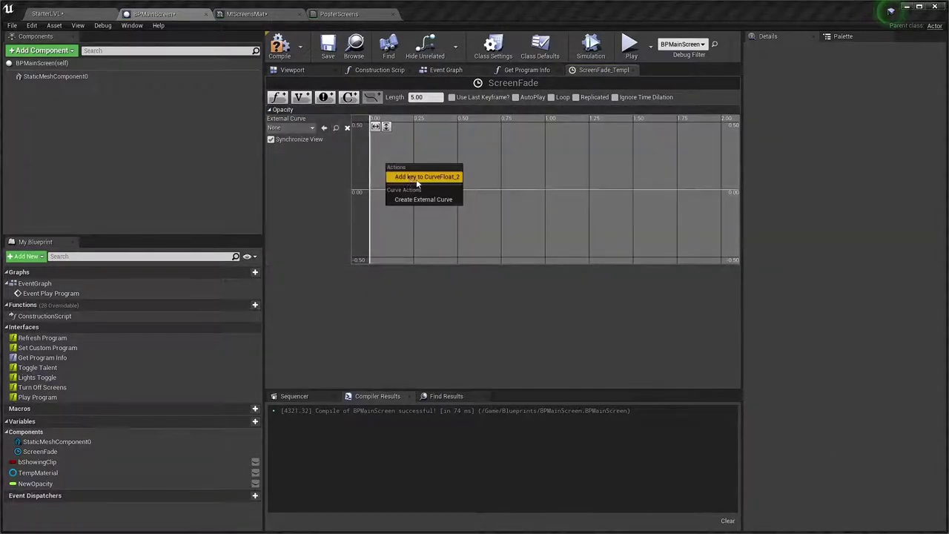
left_click(412, 179)
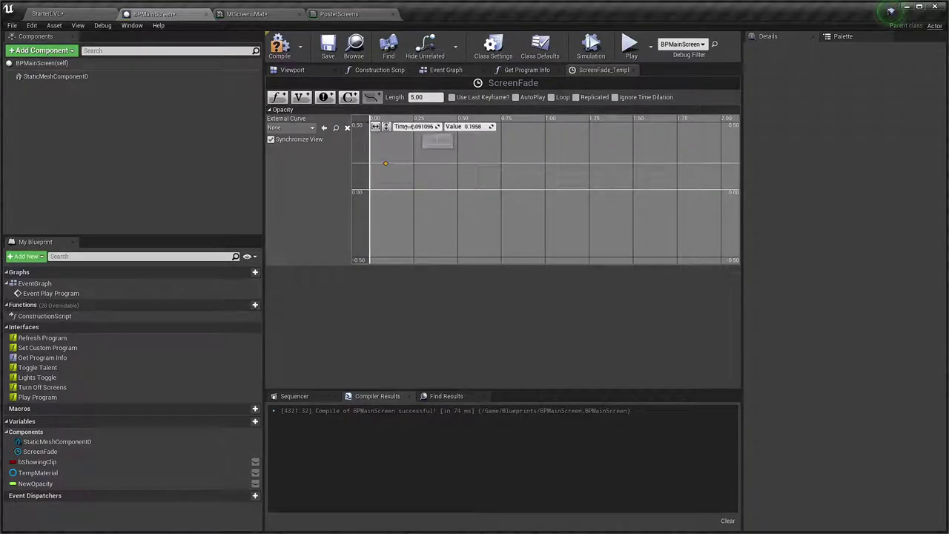
left_click(420, 126)
type("0")
key("Return")
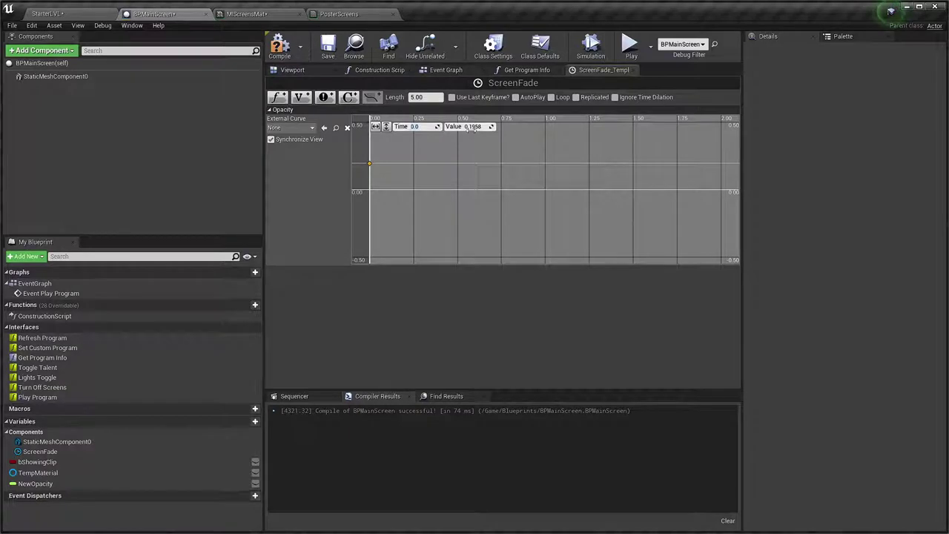
type("0")
key("Return")
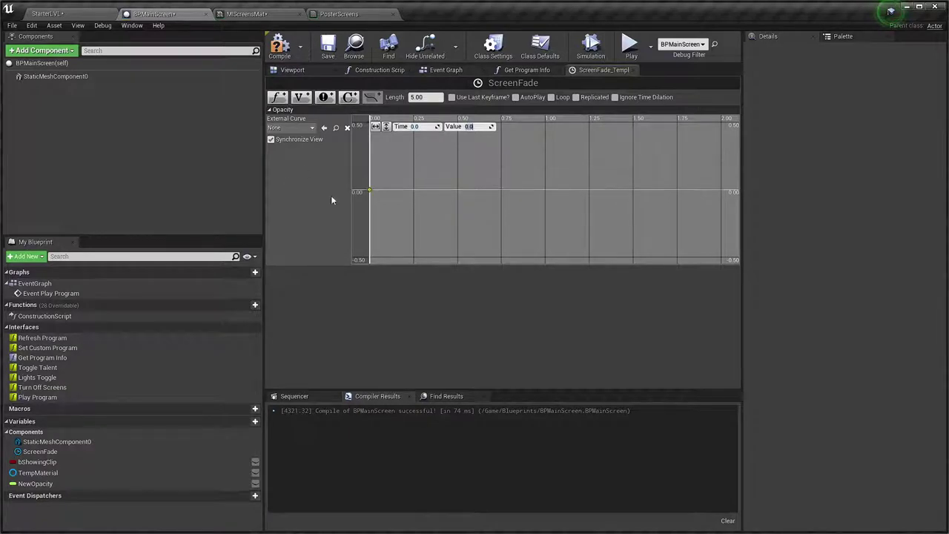
- Add a second Opacity curve key at time 1.5 with value 1
right_click(517, 154)
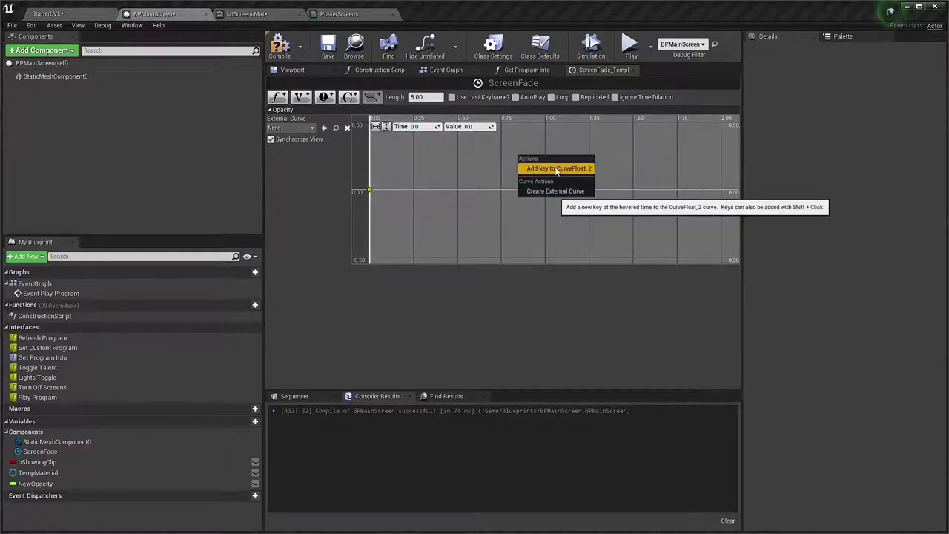
left_click(556, 171)
left_click(517, 154, "shift")
left_click(421, 127)
type("1.5")
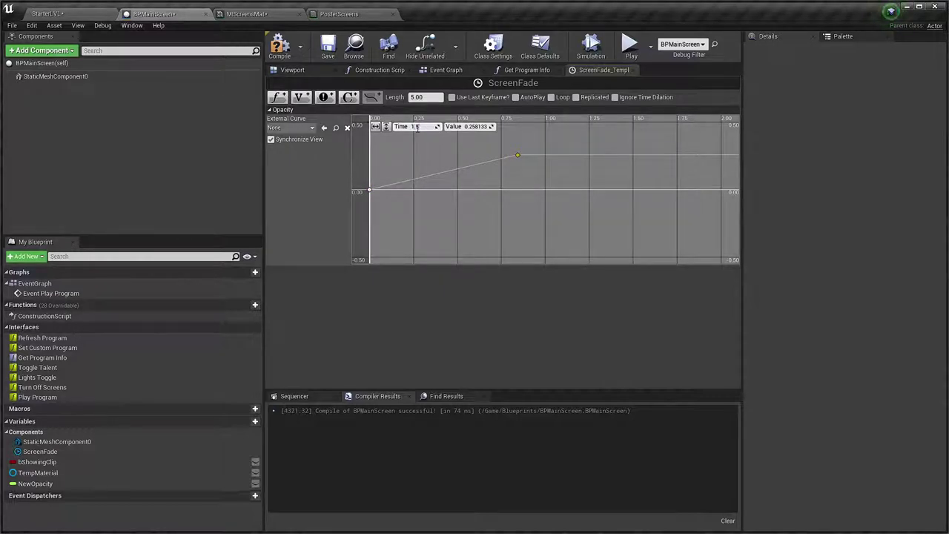
key("Tab")
type("1")
key("Return")
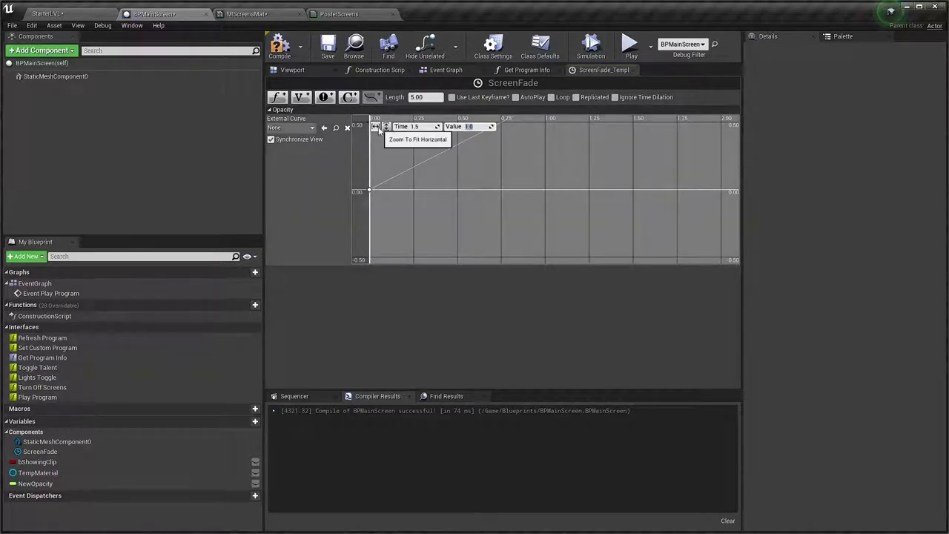
- Set the ScreenFade timeline length to 1.5, then compile and save BPMainScreen
left_click(376, 127)
left_click(385, 126)
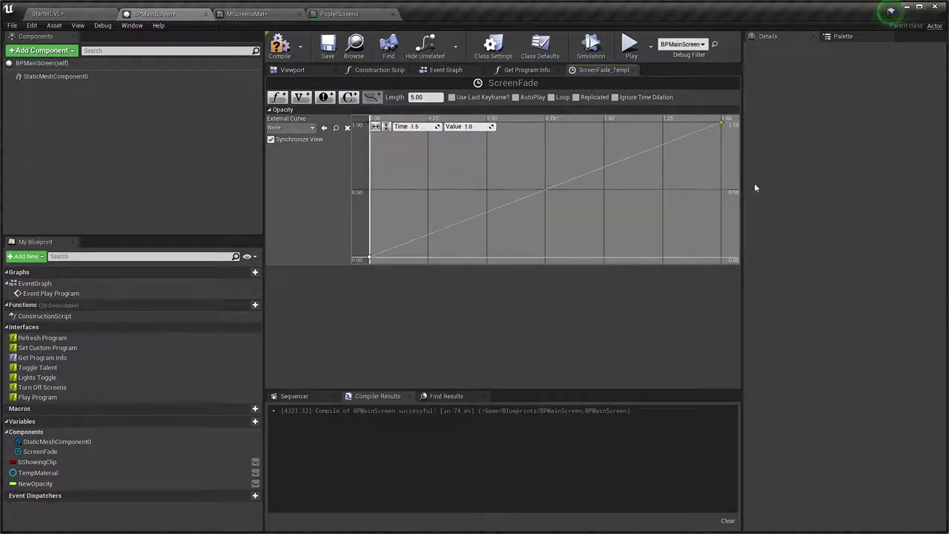
left_click(424, 97)
type("1.5")
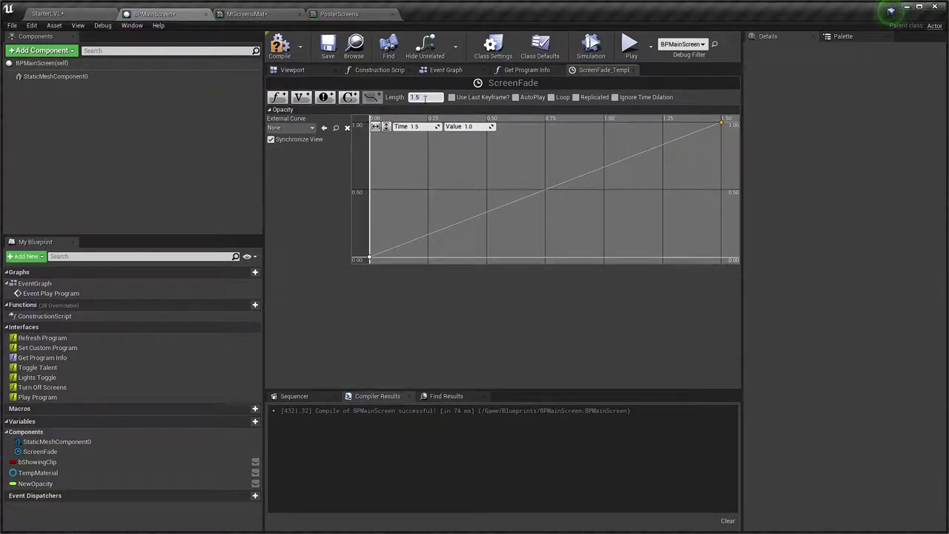
key("Return")
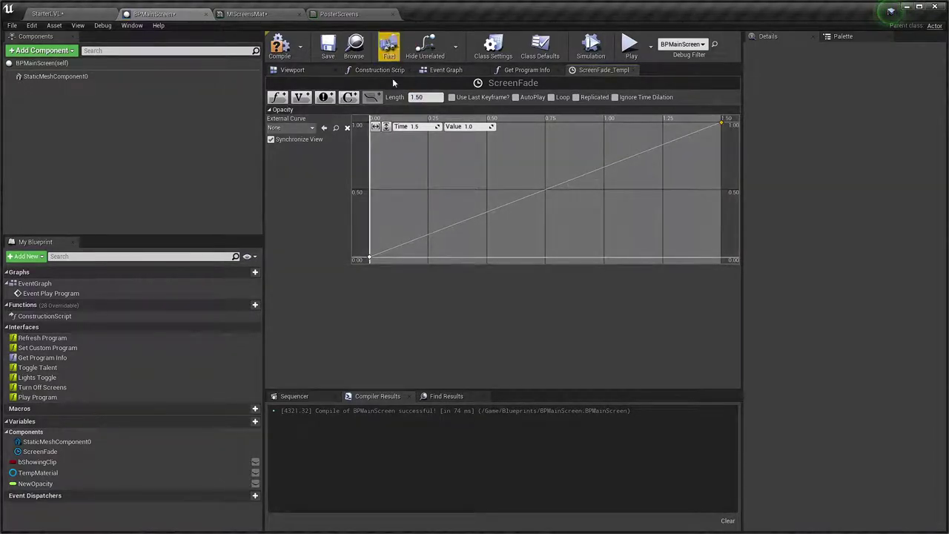
left_click(286, 51)
key("ctrl+s")
- Rearrange the Event Graph nodes to expose the Branch and ScreenFade nodes
left_click(531, 71)
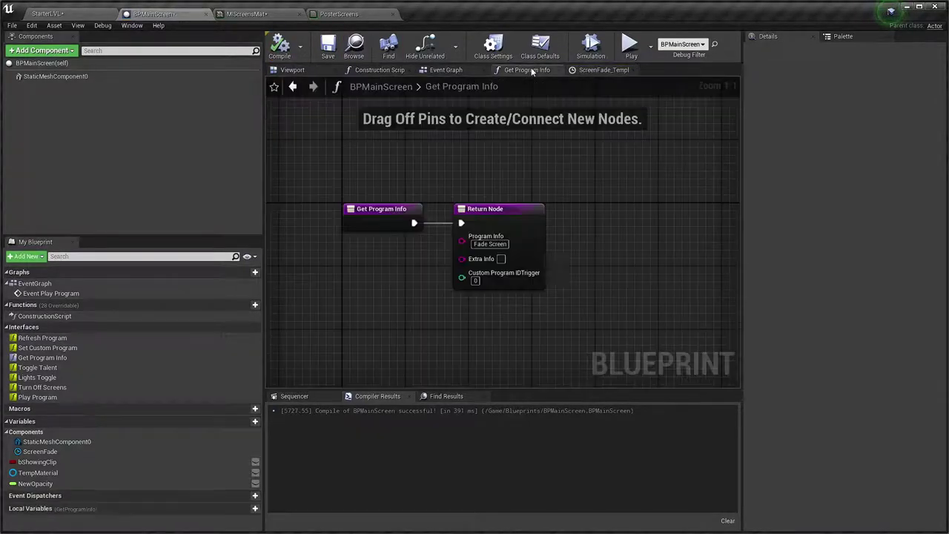
left_click(443, 71)
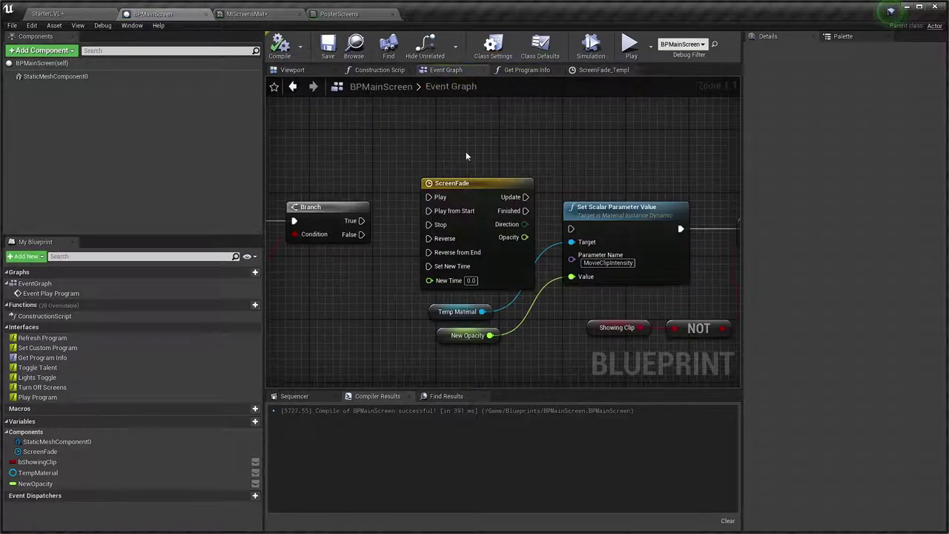
scroll(466, 151, "down", 2)
right_click_drag(722, 278, 620, 223)
mouse_move(476, 200)
left_mouse_down()
mouse_move(438, 137)
mouse_move(541, 151)
left_mouse_up()
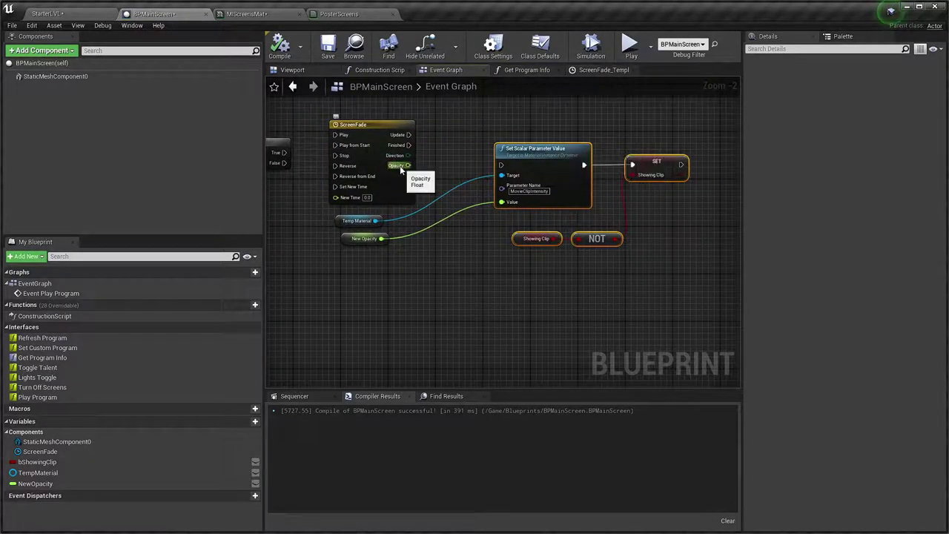
mouse_move(401, 284)
left_mouse_down()
mouse_move(330, 212)
mouse_move(414, 249)
left_mouse_up()
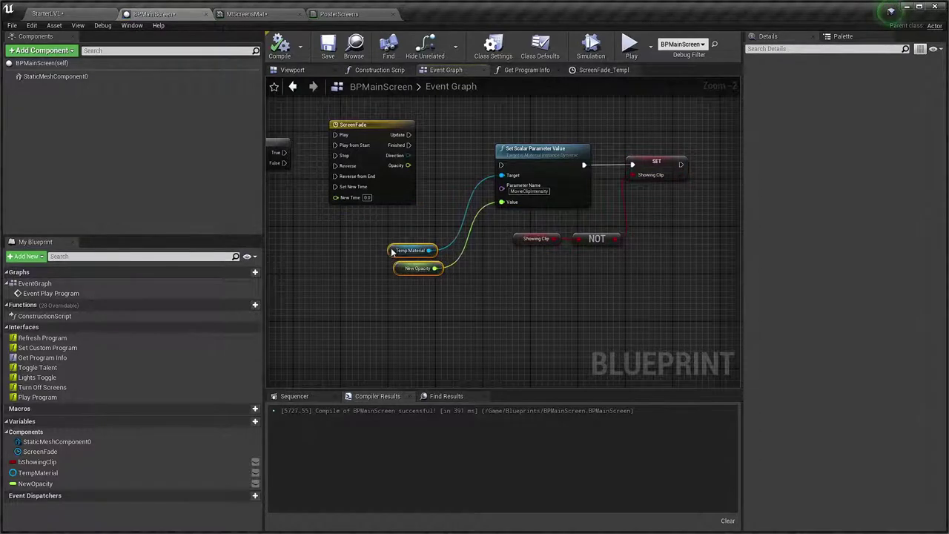
scroll(413, 248, "up", 2)
right_click_drag(416, 250, 564, 326)
right_click_drag(279, 261, 366, 251)
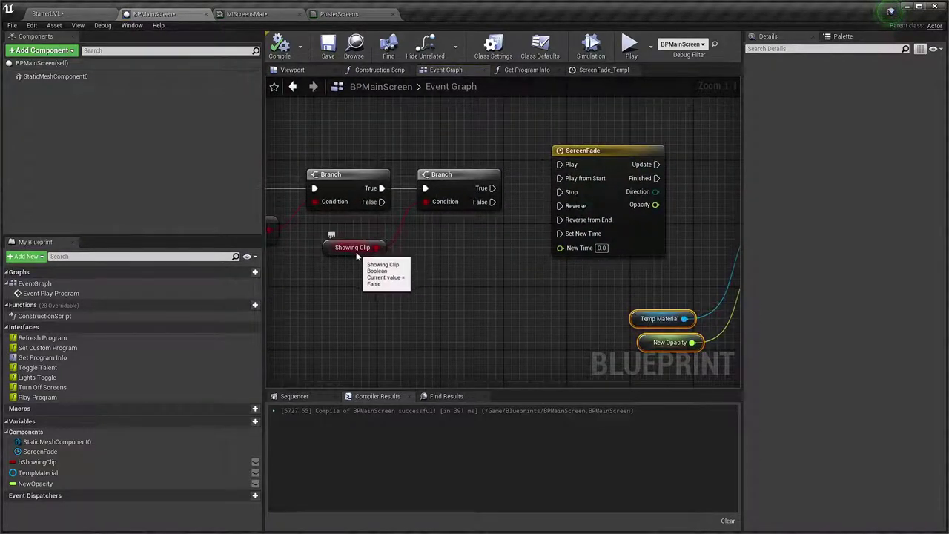
right_click_drag(515, 232, 484, 238)
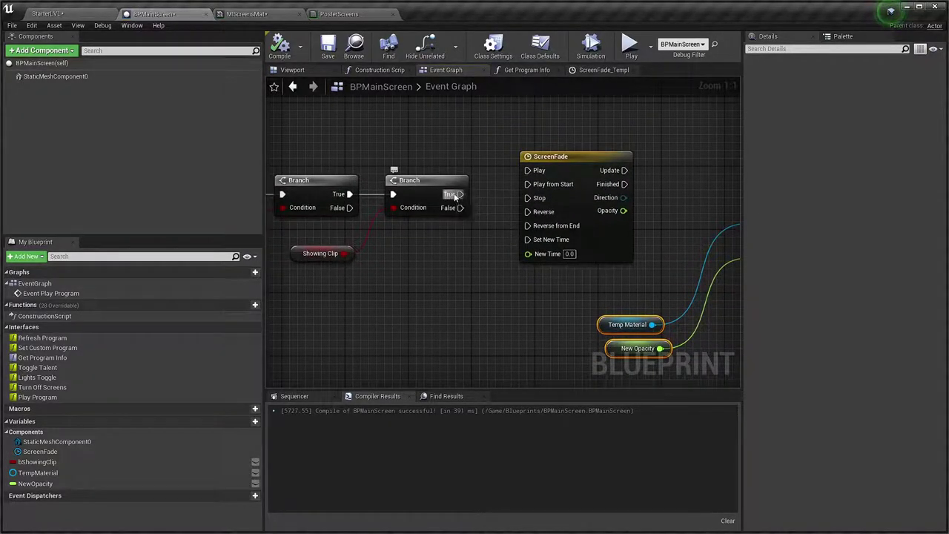
- Wire the second Branch's True to Reverse from End and False to Play from Start
mouse_move(449, 195)
left_mouse_down()
mouse_move(491, 167)
mouse_move(531, 227)
left_mouse_up()
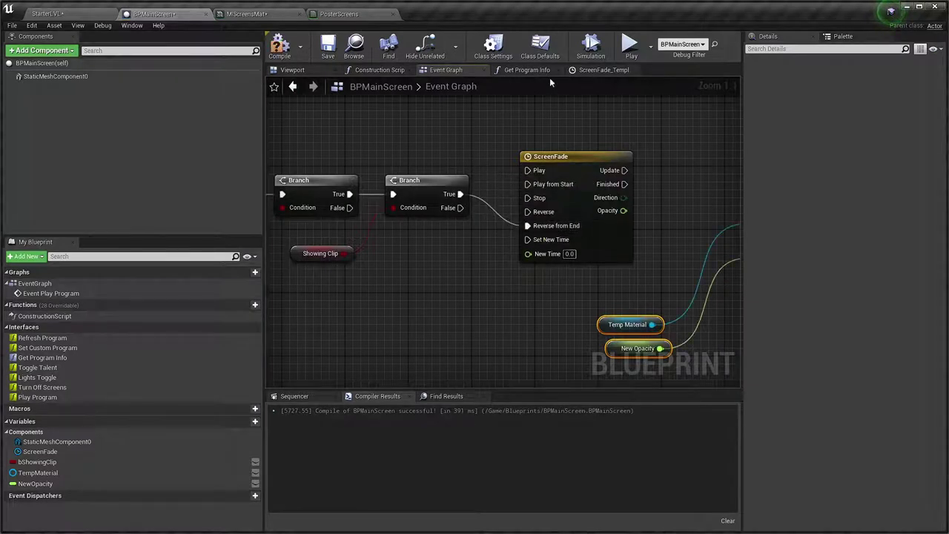
left_click(601, 70)
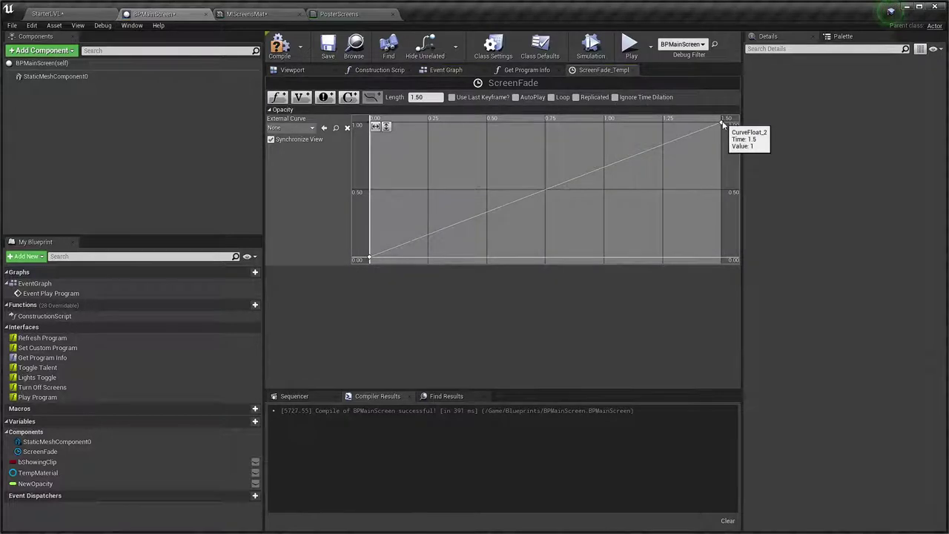
left_click(439, 70)
right_click_drag(616, 287, 561, 282)
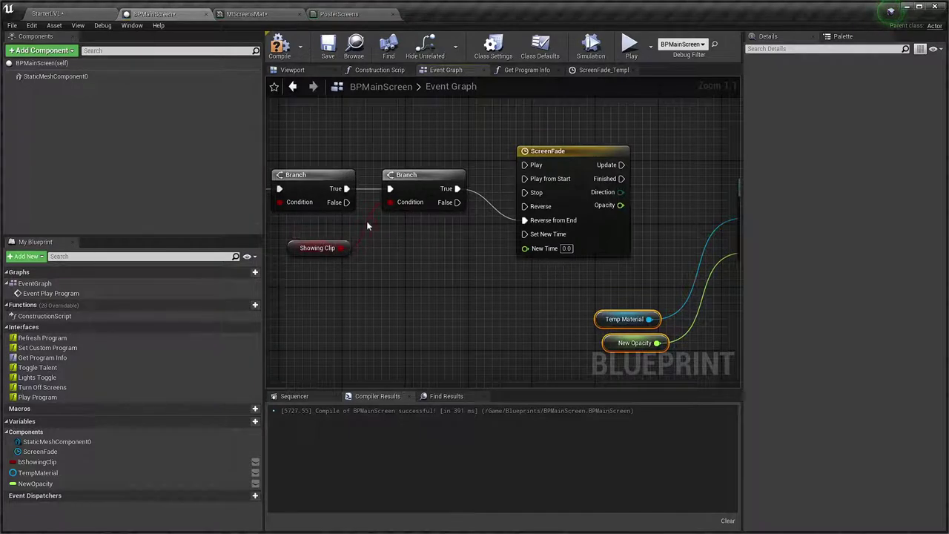
left_click_drag(457, 201, 540, 180, "ctrl")
right_click_drag(532, 183, 534, 190)
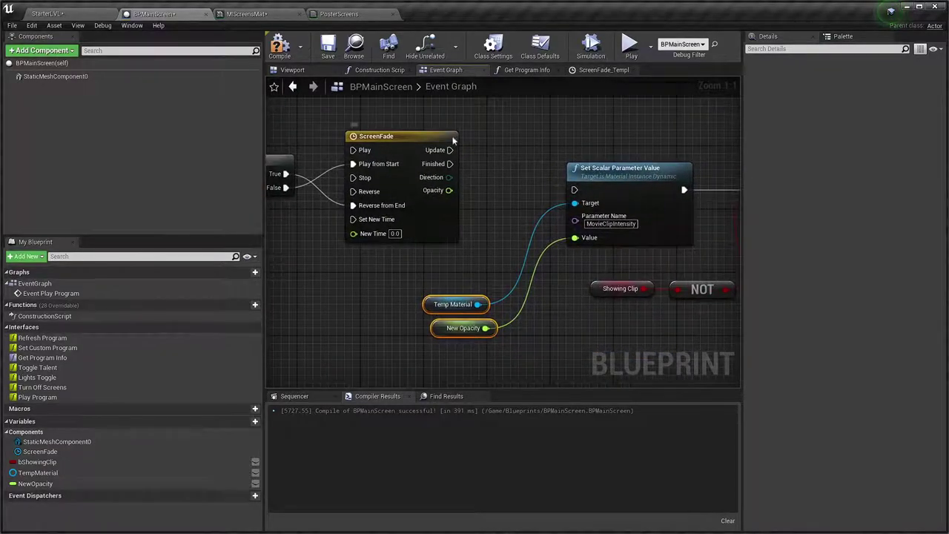
left_click(601, 70)
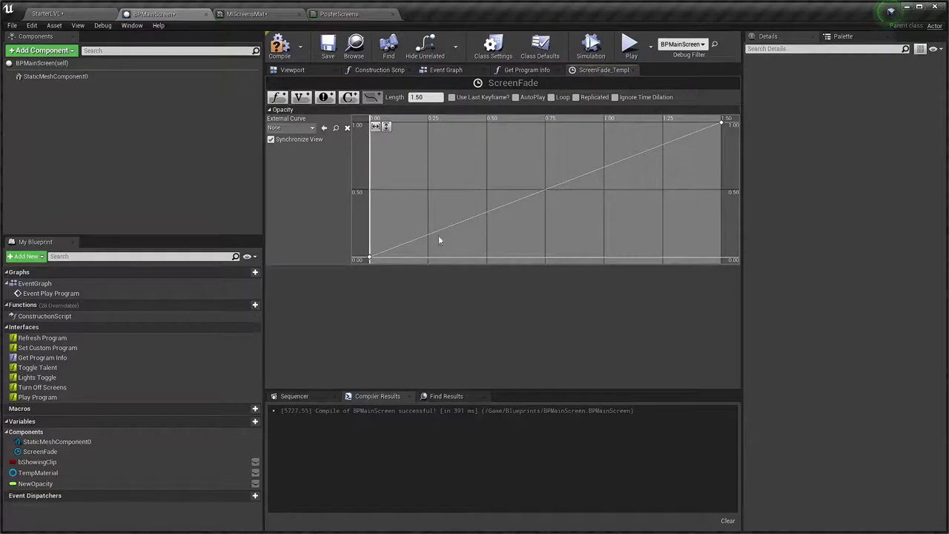
- Drive Set Scalar Parameter Value from ScreenFade Update, replacing New Opacity with the Opacity output
left_click(446, 70)
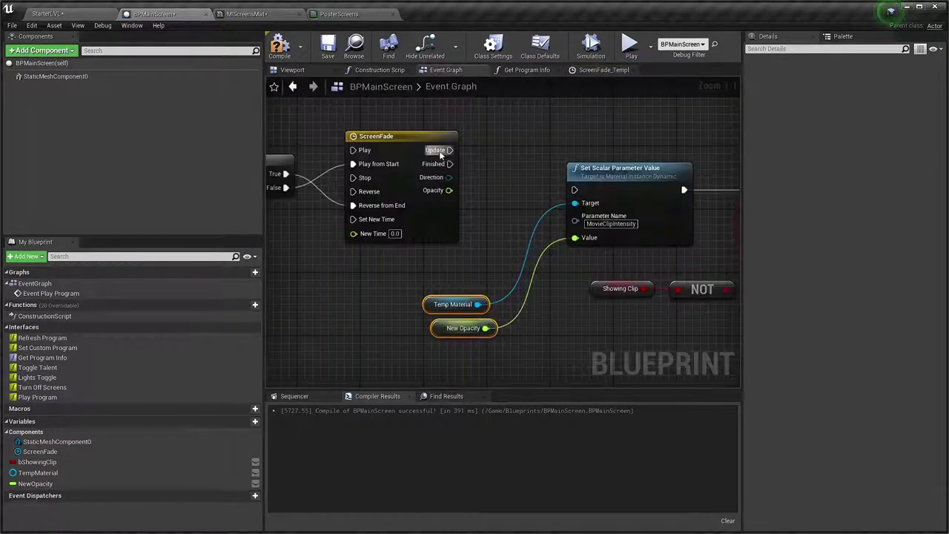
left_click_drag(561, 180, 574, 190)
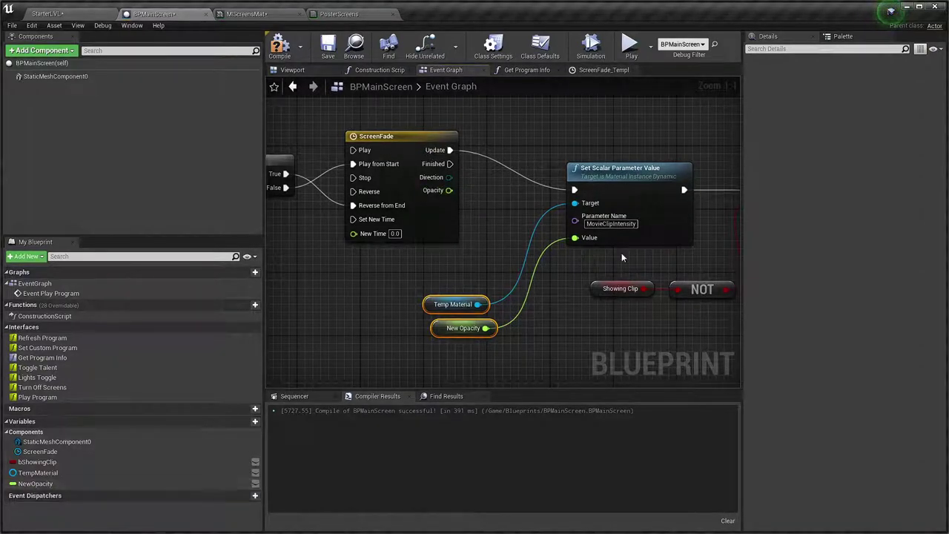
left_click(584, 239, "alt")
left_click(440, 327)
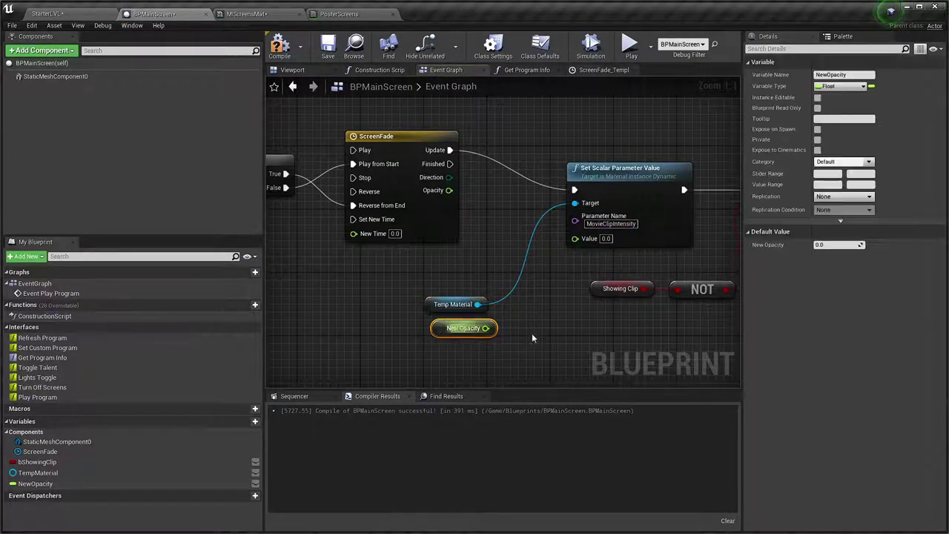
key("Delete")
mouse_move(448, 190)
left_mouse_down()
mouse_move(439, 189)
mouse_move(575, 237)
left_mouse_up()
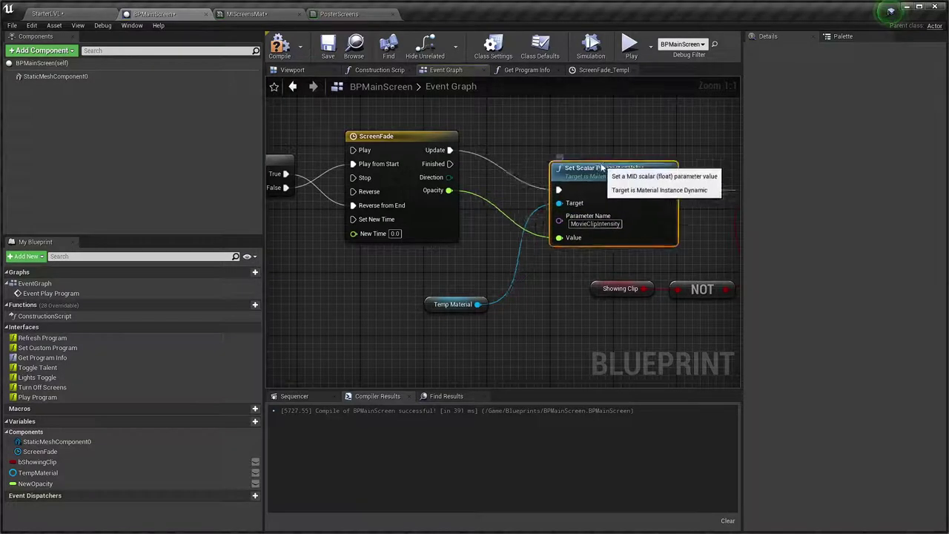
- Reposition the parameter and Temp Material nodes and remove the old exec wire into SET
left_click_drag(631, 168, 567, 128)
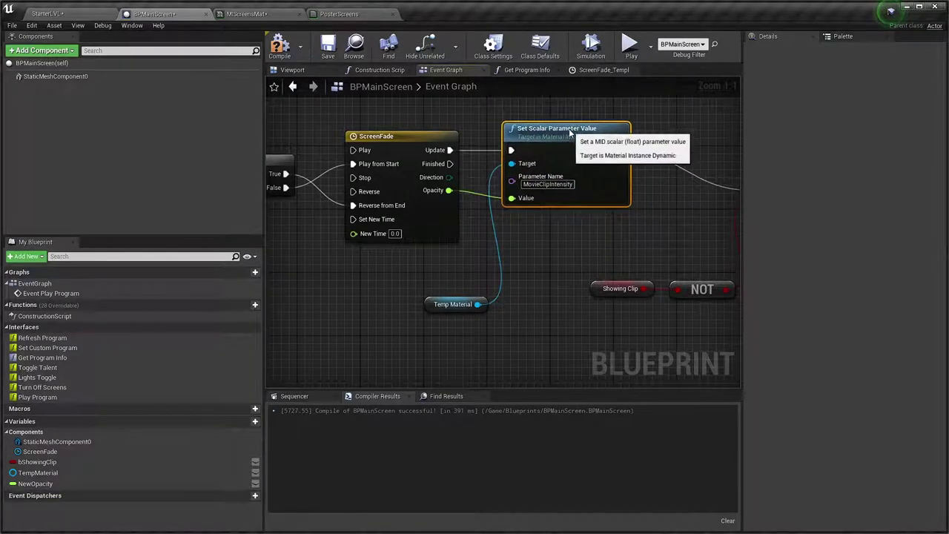
scroll(656, 226, "up", 2)
scroll(590, 229, "down", 2)
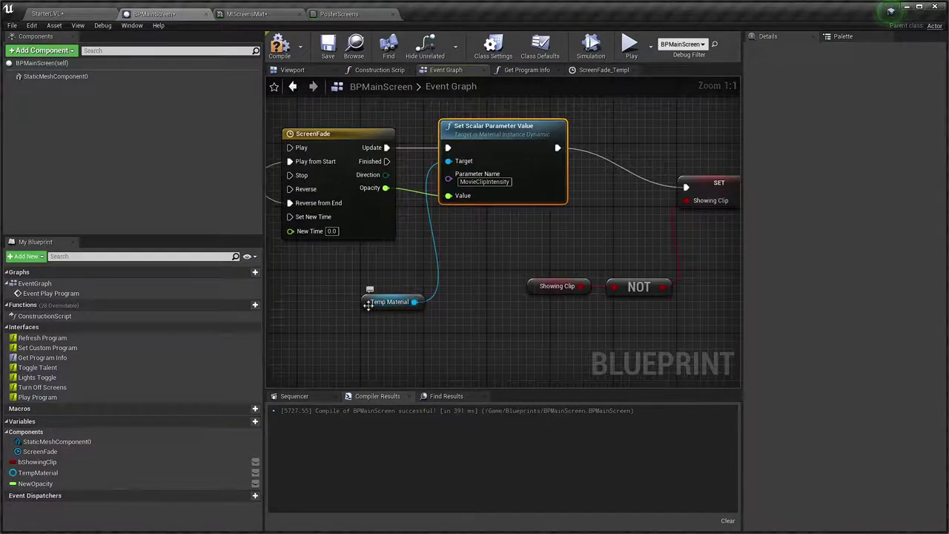
left_click_drag(389, 302, 359, 261)
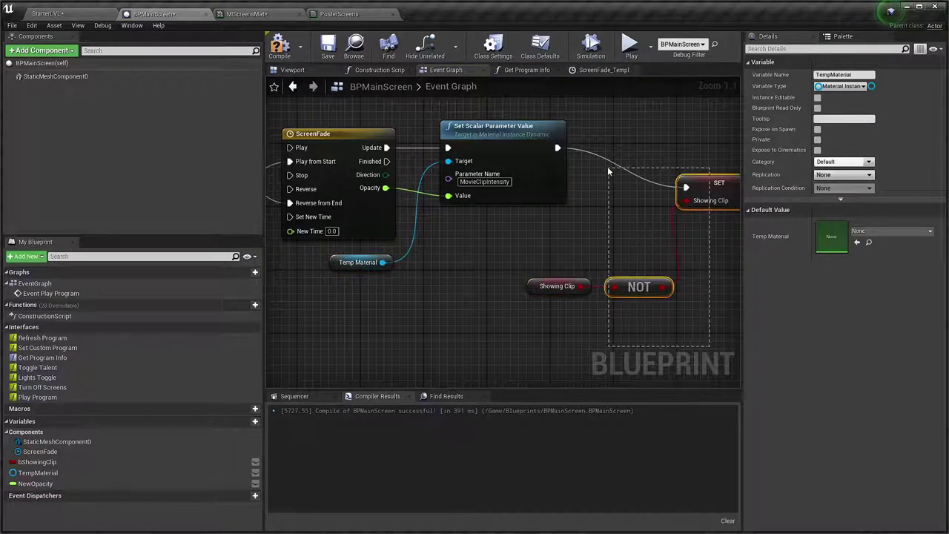
left_click_drag(612, 264, 607, 166)
left_click(687, 189, "alt")
left_click_drag(710, 337, 629, 169)
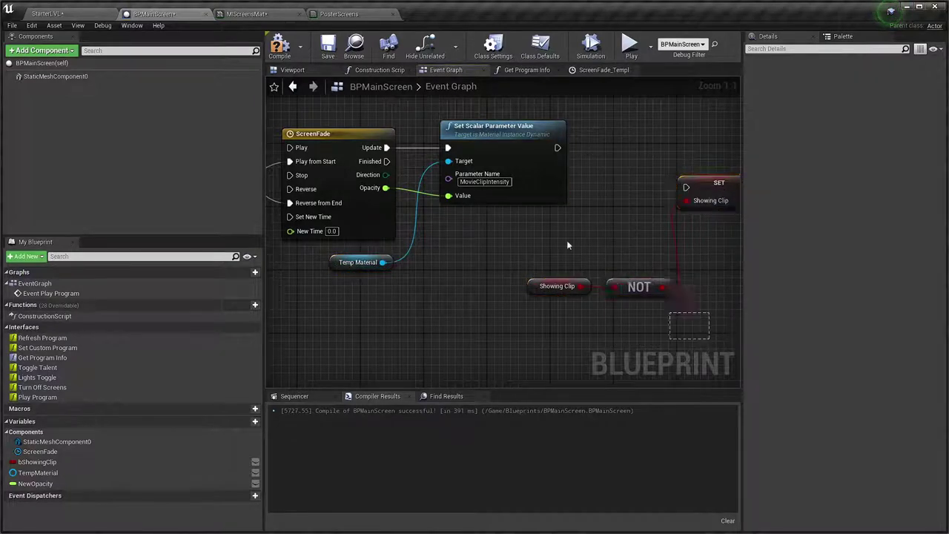
left_click_drag(509, 320, 689, 207)
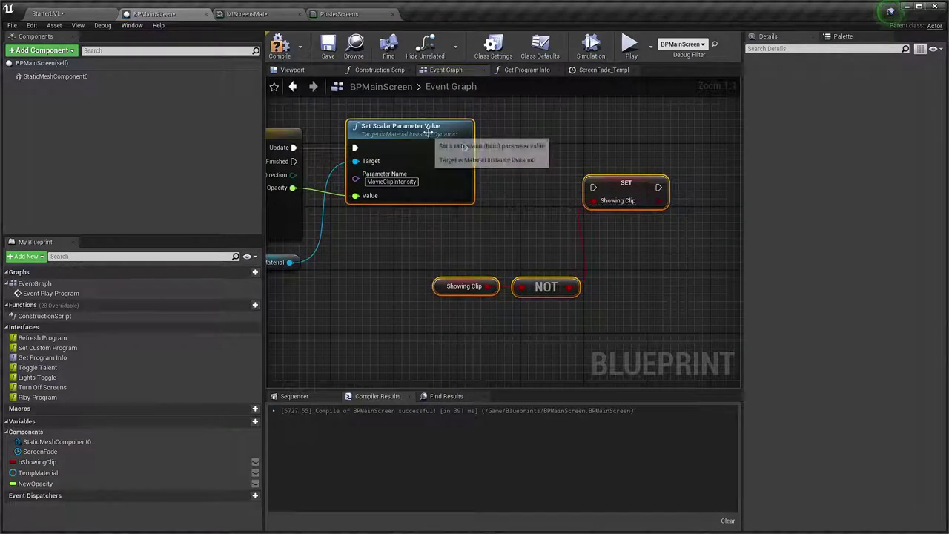
- Wire ScreenFade's Finished output into the SET Showing Clip node's exec input
left_click(528, 71)
left_click(591, 71)
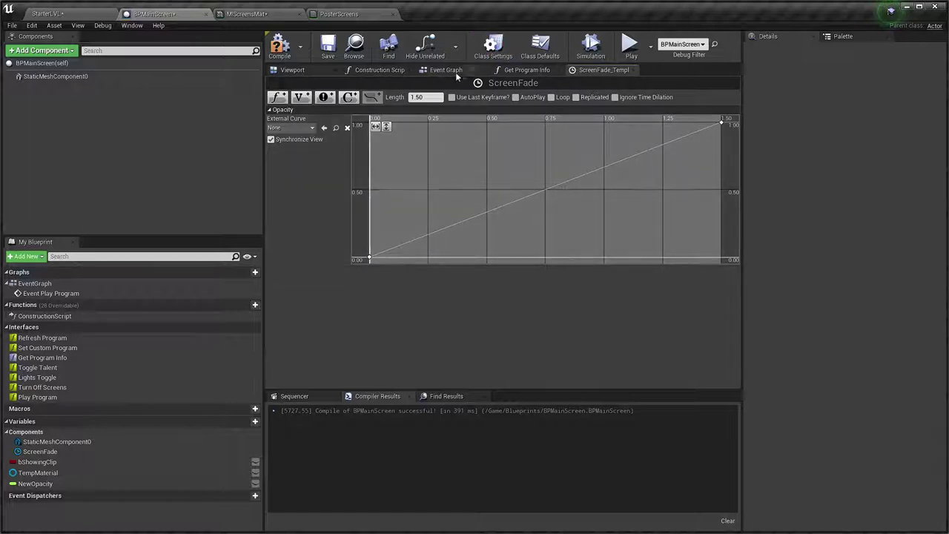
left_click(455, 72)
left_click_drag(674, 345, 566, 147)
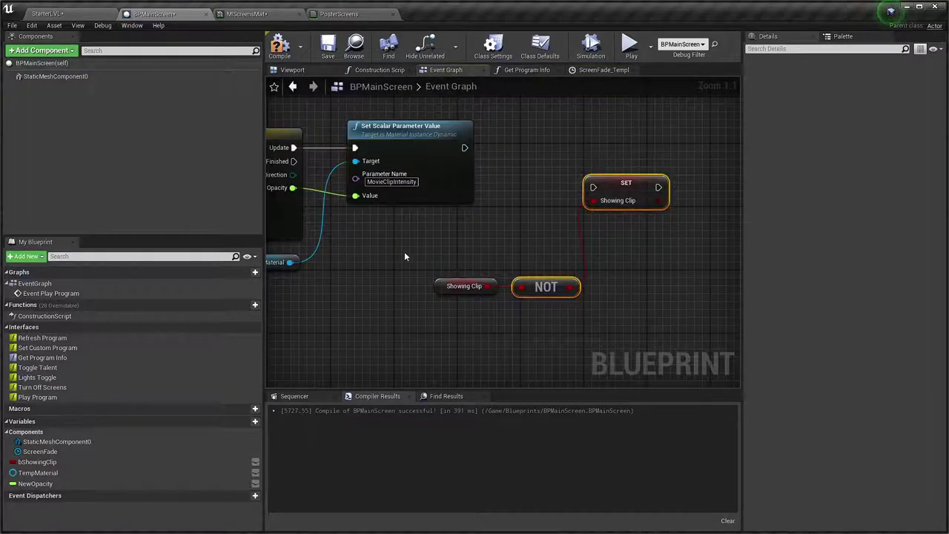
left_click_drag(405, 252, 510, 312)
key("Delete")
left_click_drag(628, 177, 437, 288)
key("ctrl+z")
key("ctrl+z")
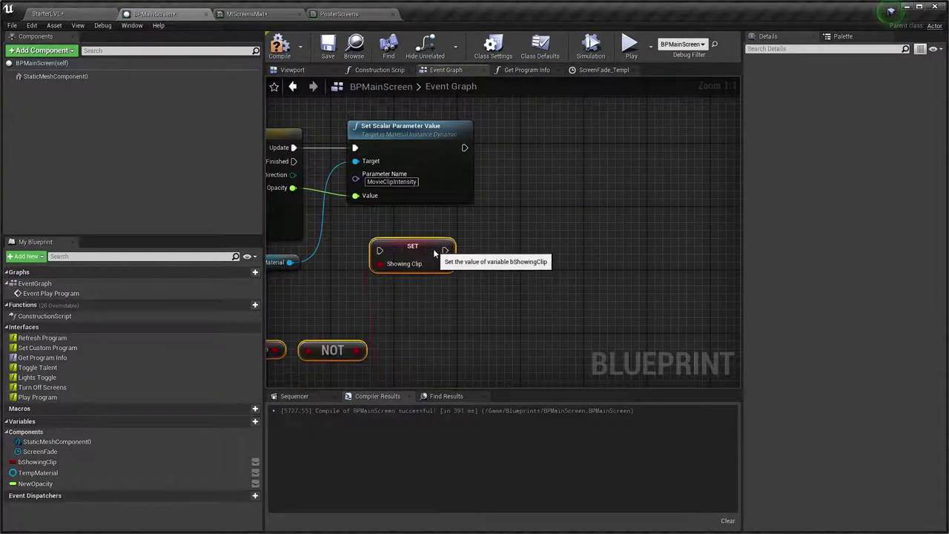
right_click_drag(288, 160, 437, 148)
left_click_drag(443, 149, 529, 238)
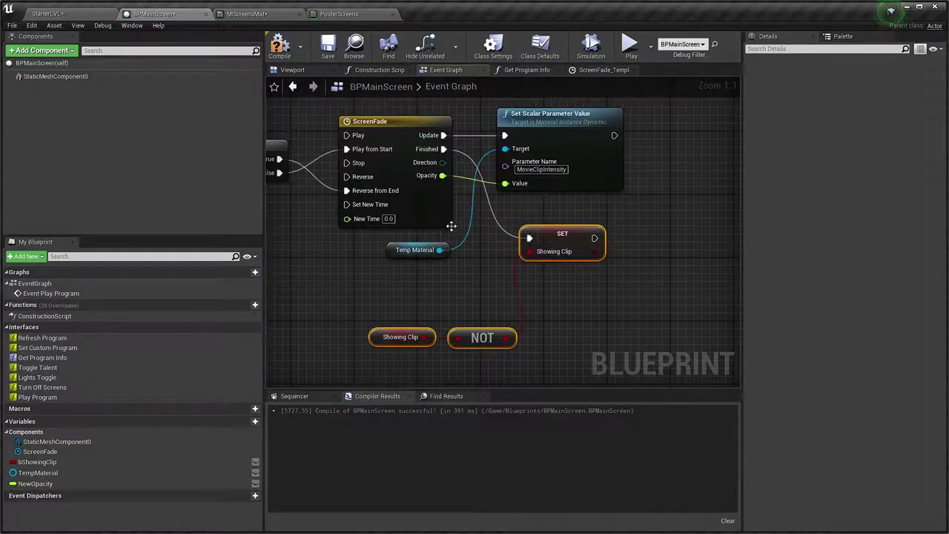
- Tidy the Branch and ScreenFade node layout and recompile BPMainScreen
scroll(451, 225, "down", 2)
right_click_drag(451, 225, 524, 254)
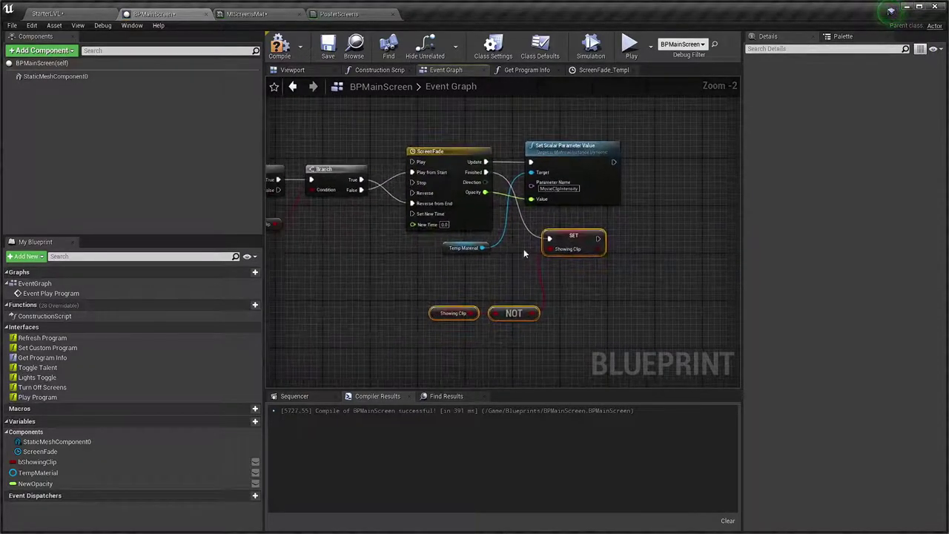
left_click_drag(437, 152, 413, 152)
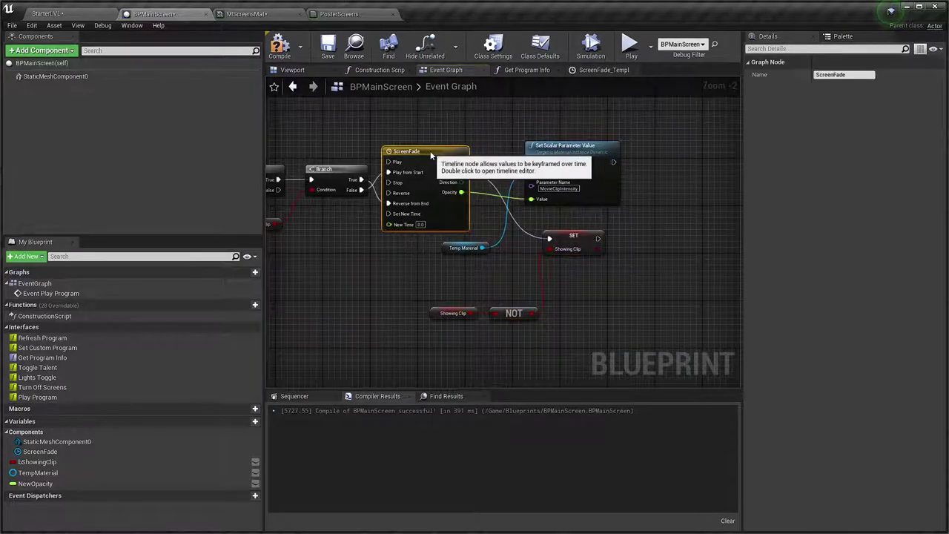
left_click(278, 51)
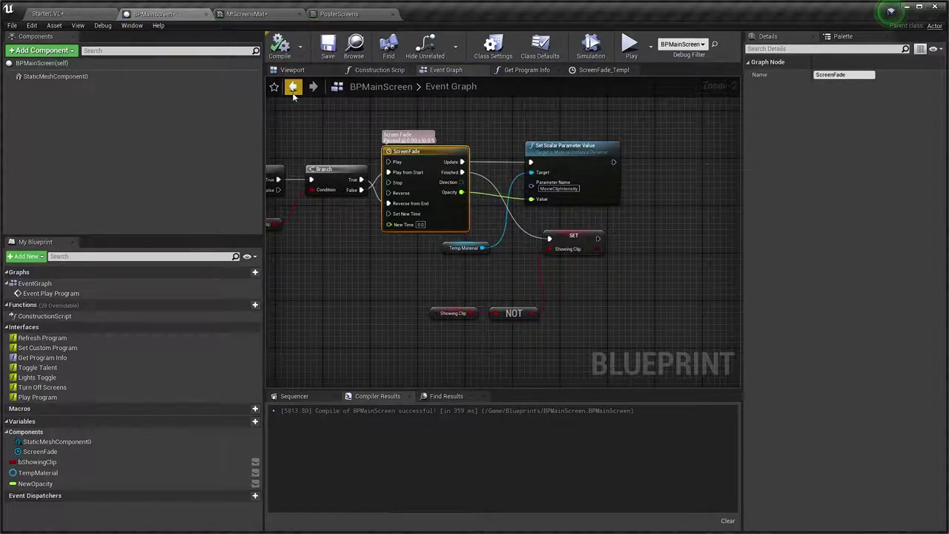
- Save all, play the StarterLVL level, and switch to the QuickVP Controller window
key("ctrl+shift+s")
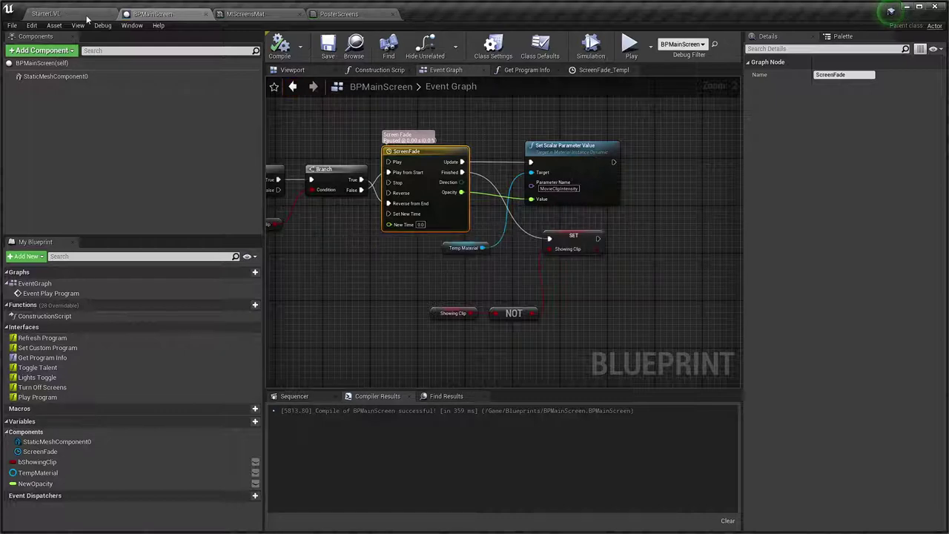
left_click(87, 17)
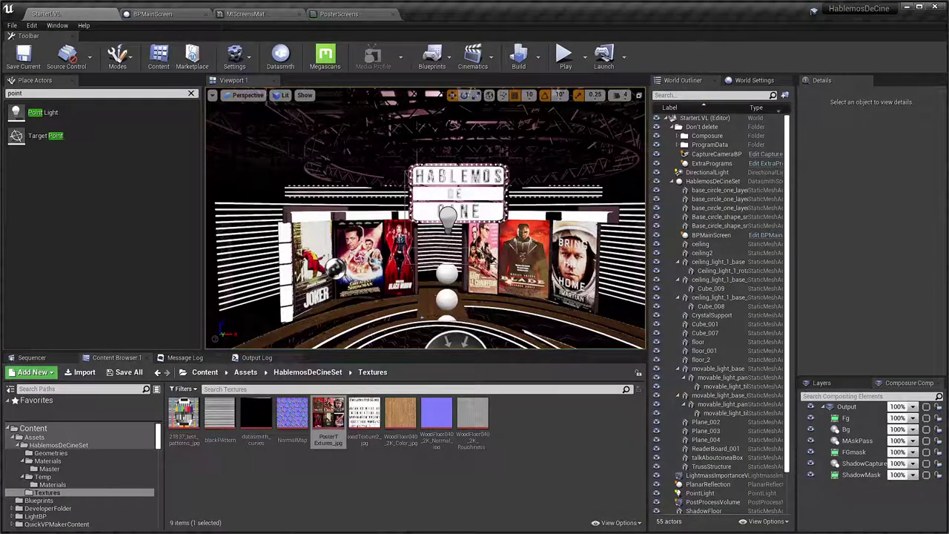
key("alt+Tab")
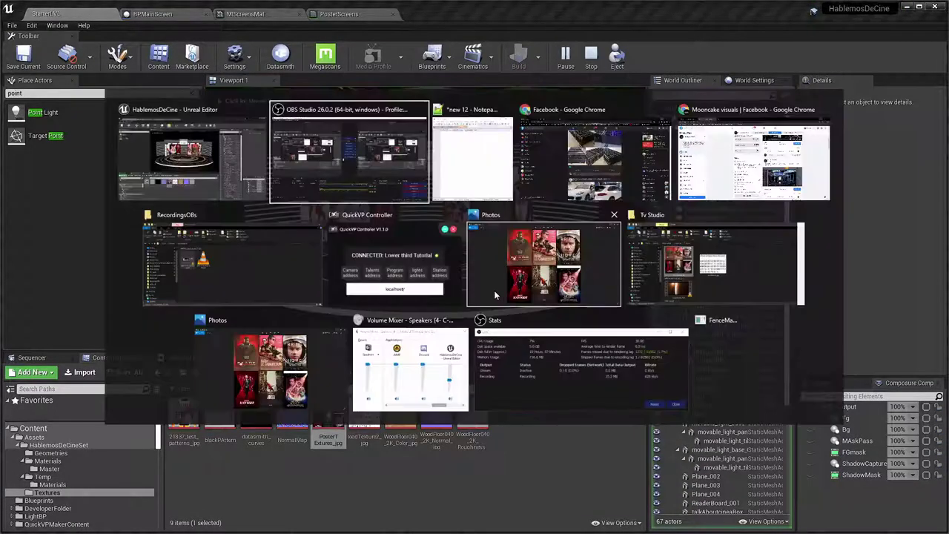
key("alt+Tab")
key("alt+Tab")
key("Tab")
key("Tab")
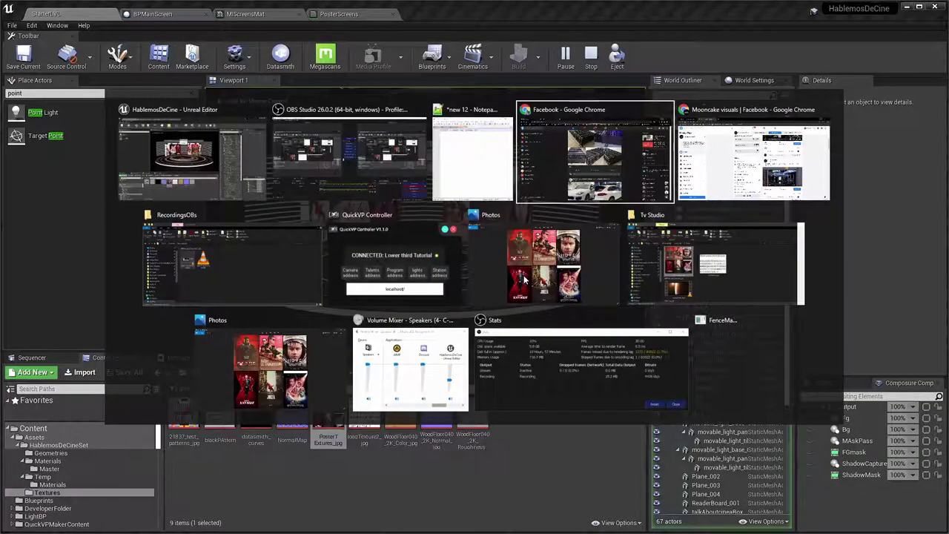
left_click(393, 263)
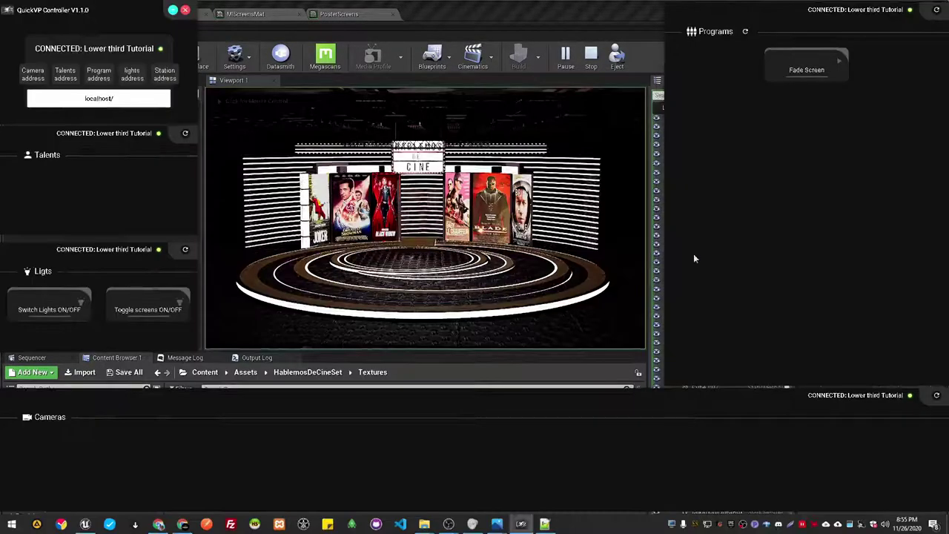
- Trigger Fade Screen three times to fade the posters out, back in, and out again
left_click(809, 69)
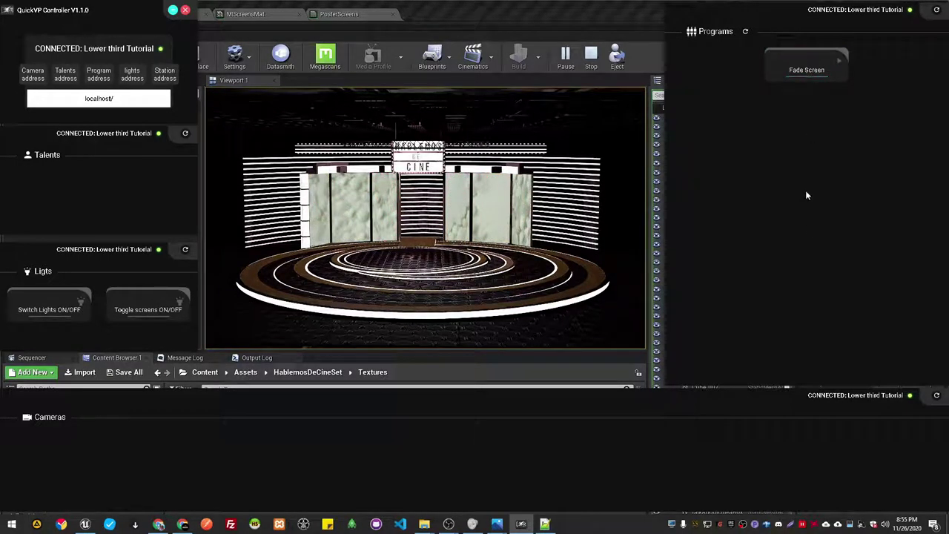
left_click(799, 72)
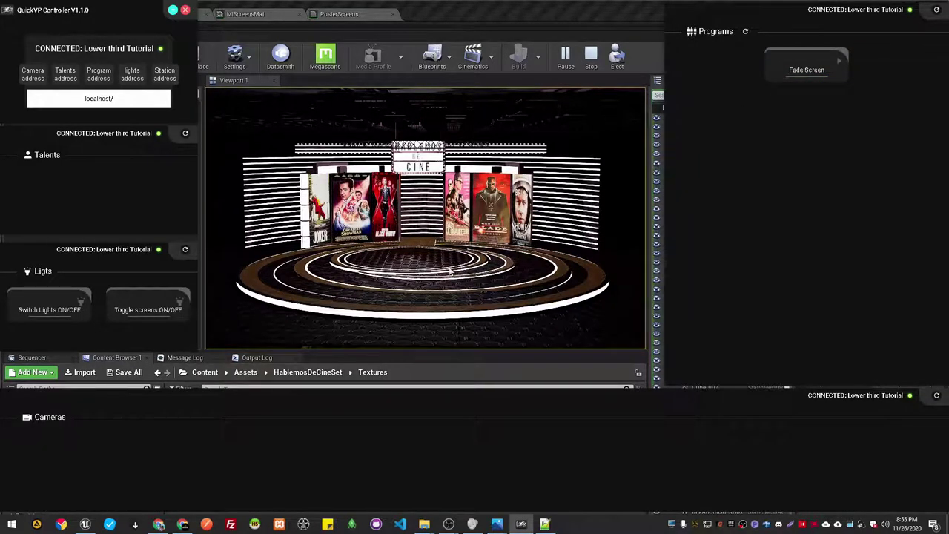
left_click(813, 83)
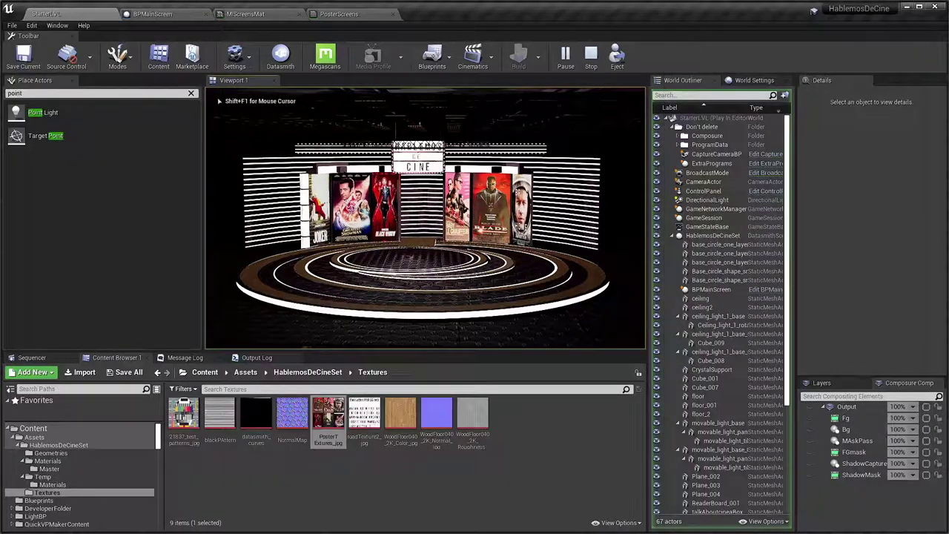
right_click_drag(470, 236, 469, 236)
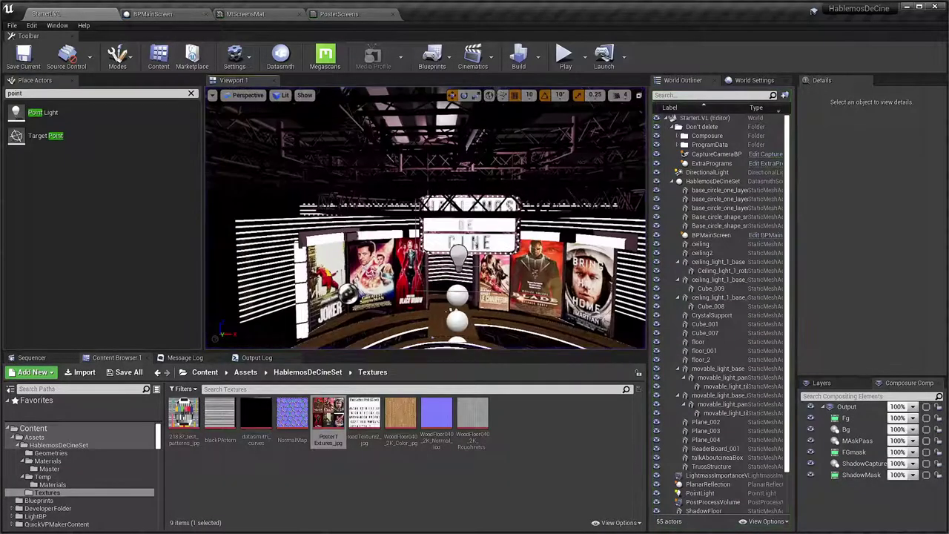
- Preview MIScreensMat on a plane, set MovieClipIntensity to 1.0, and save the instance
left_click(271, 18)
left_click(337, 14)
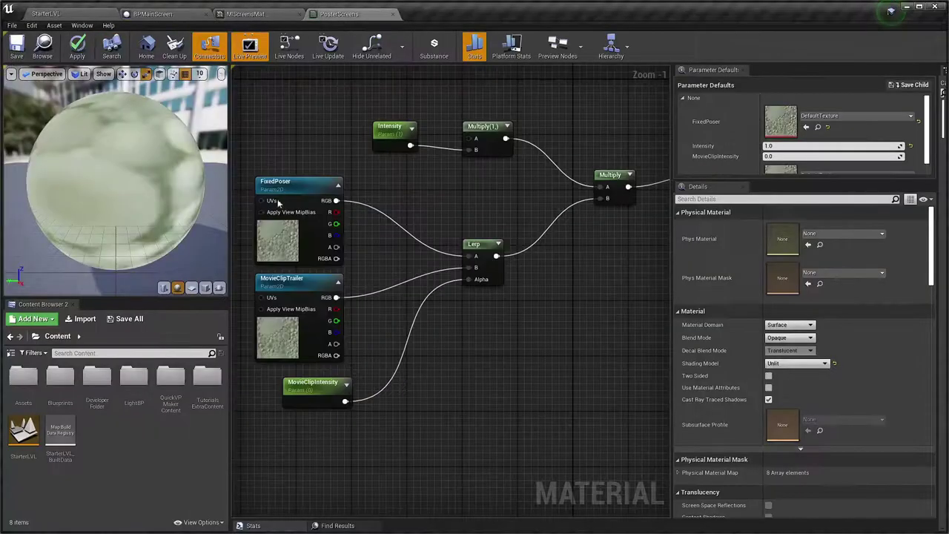
left_click(241, 14)
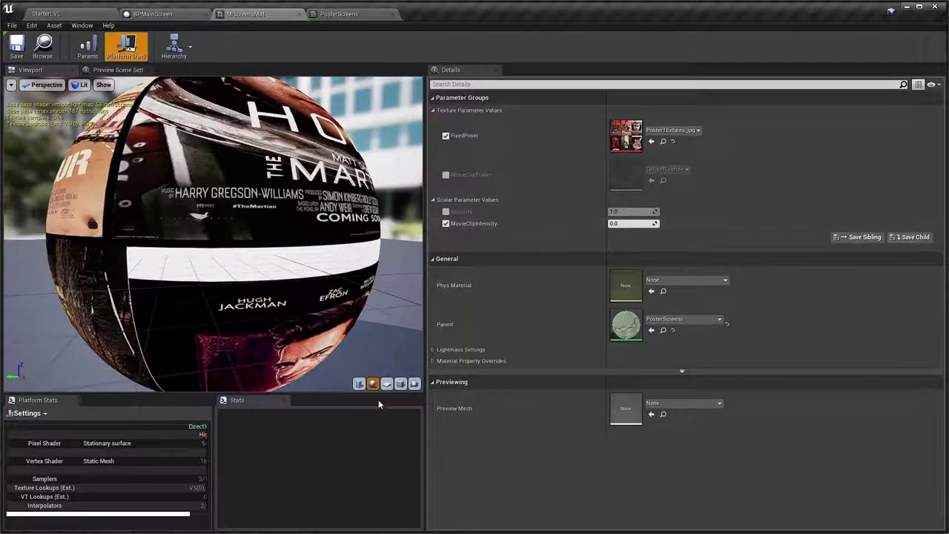
left_click(386, 383)
left_click(632, 223)
type("1")
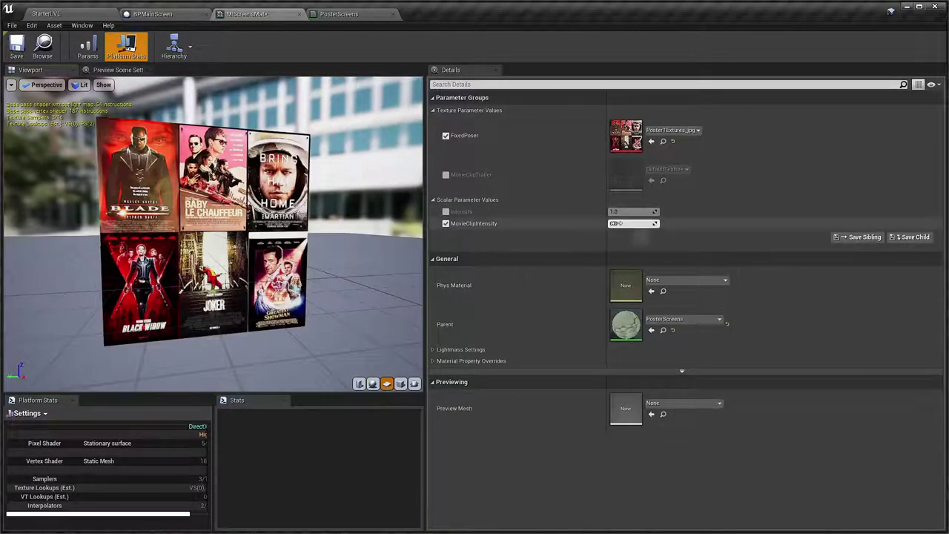
key("Return")
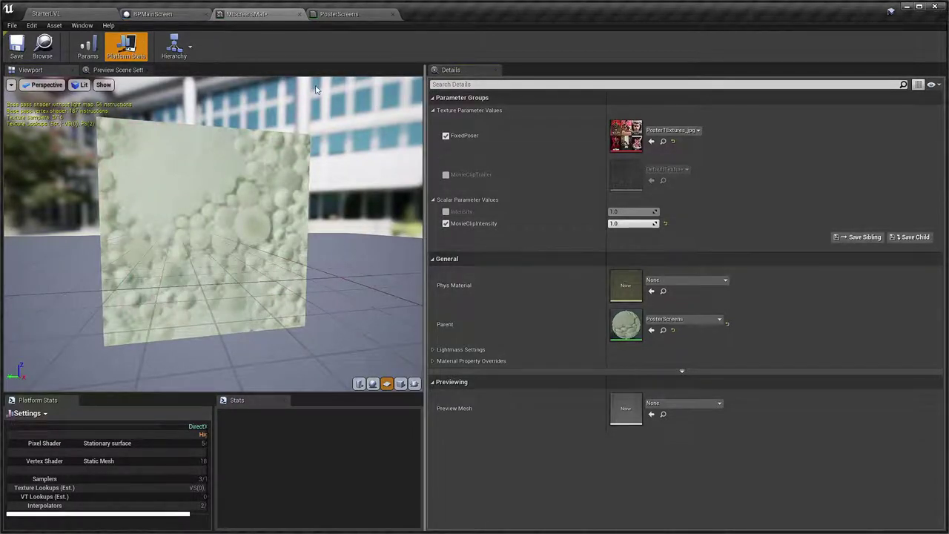
key("ctrl+s")
- Look around the StarterLVL set and glance at the BPMainScreen blueprint
left_click(67, 14)
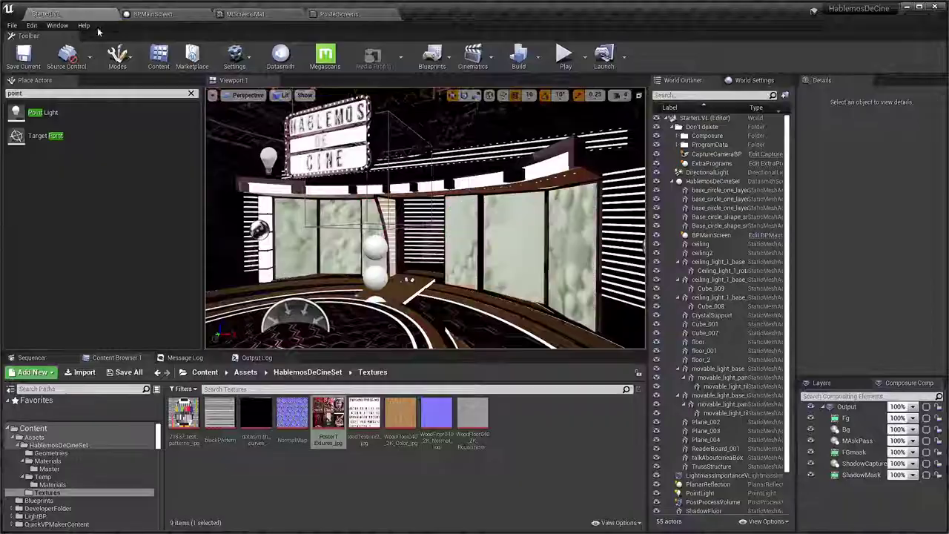
right_click_drag(455, 267, 456, 267)
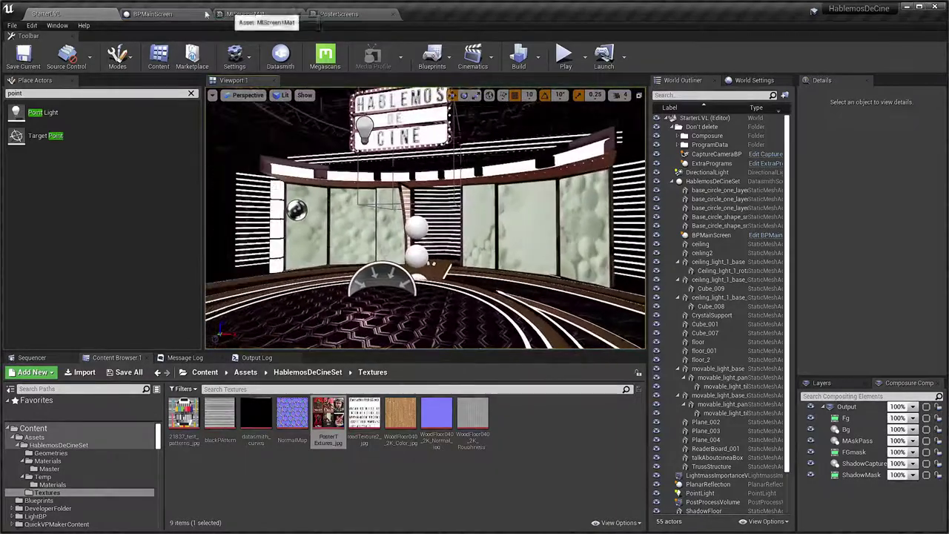
left_click(152, 15)
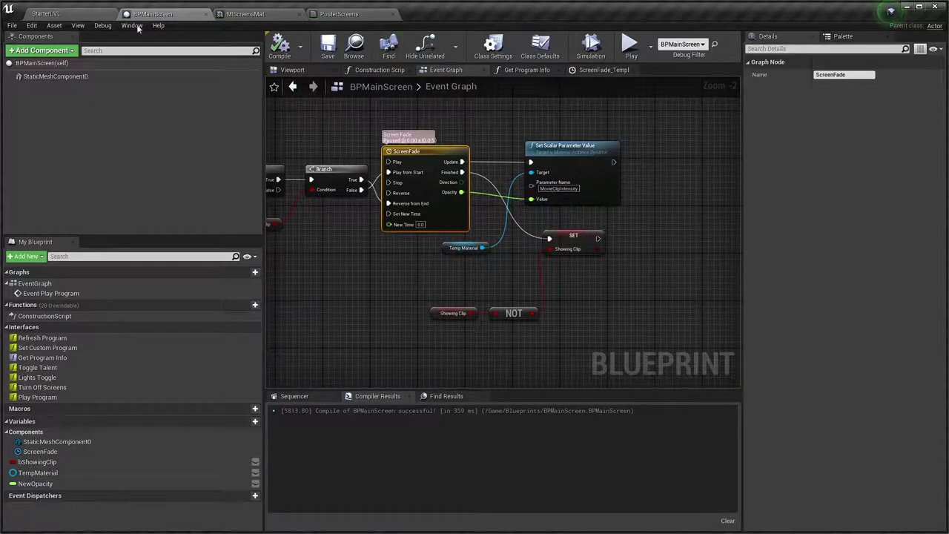
left_click(44, 15)
right_click_drag(426, 222, 425, 222)
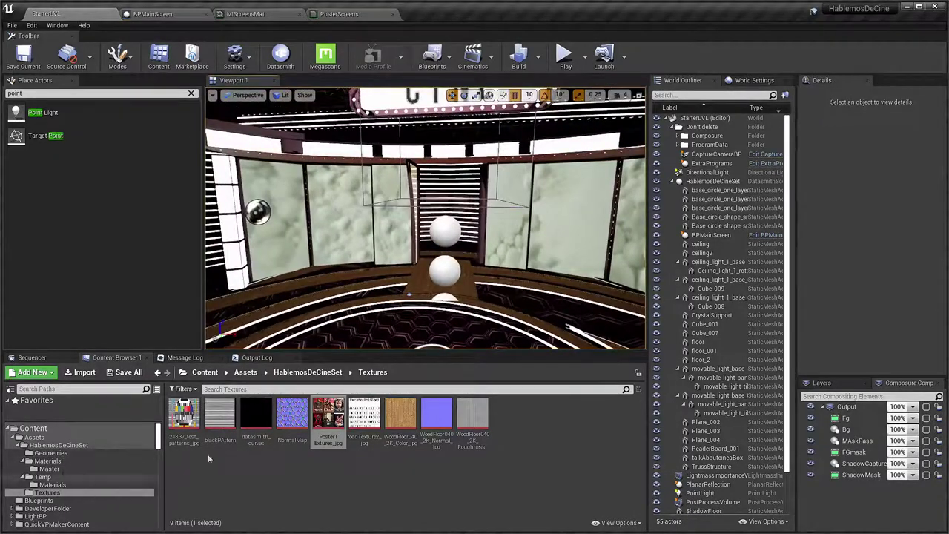
- In HablemosDeCineSet, create a new folder named Footage and open it
left_click(59, 445)
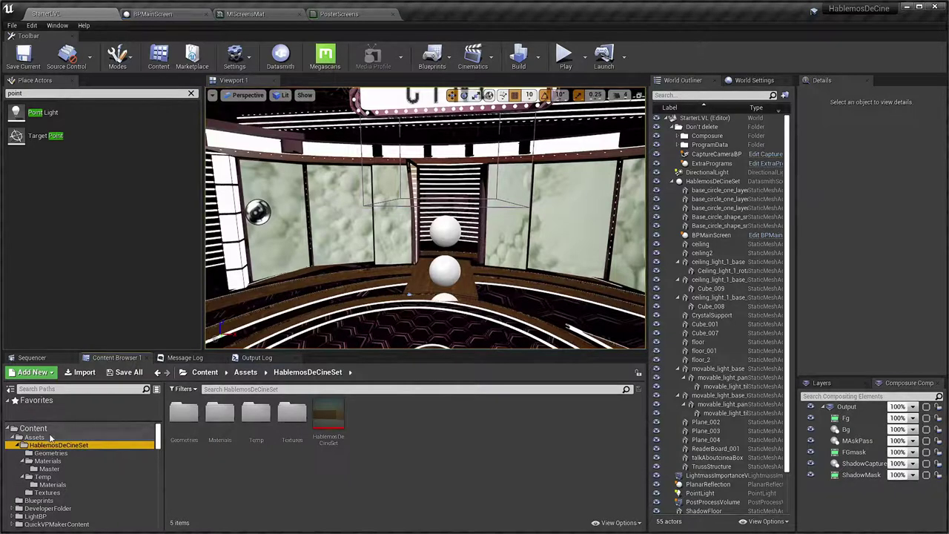
left_click(383, 493)
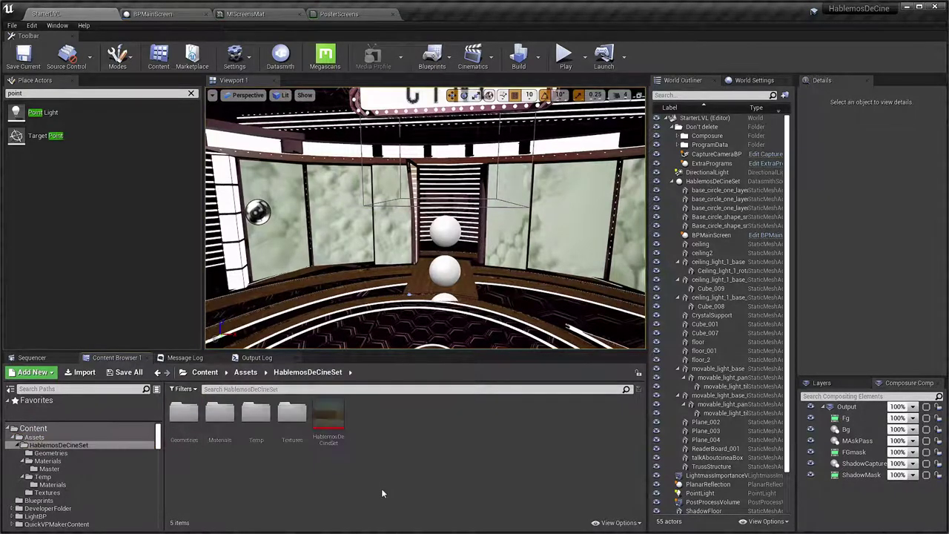
right_click(382, 493)
left_click(422, 145)
type("Footage")
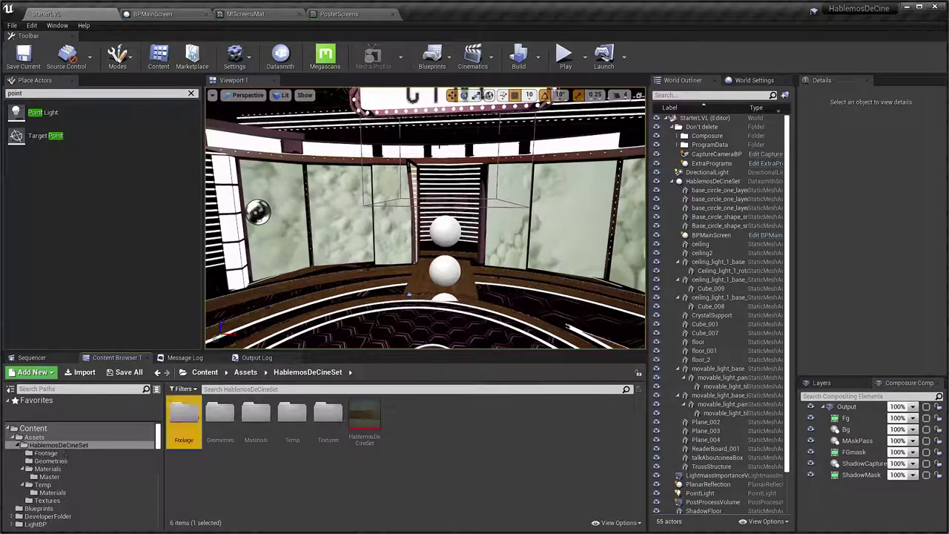
double_click(184, 414)
- Play iomovietrailer.mp4 from Tv Studio, skim to about 1:06 and 1:32, then close VLC
key("super+Tab")
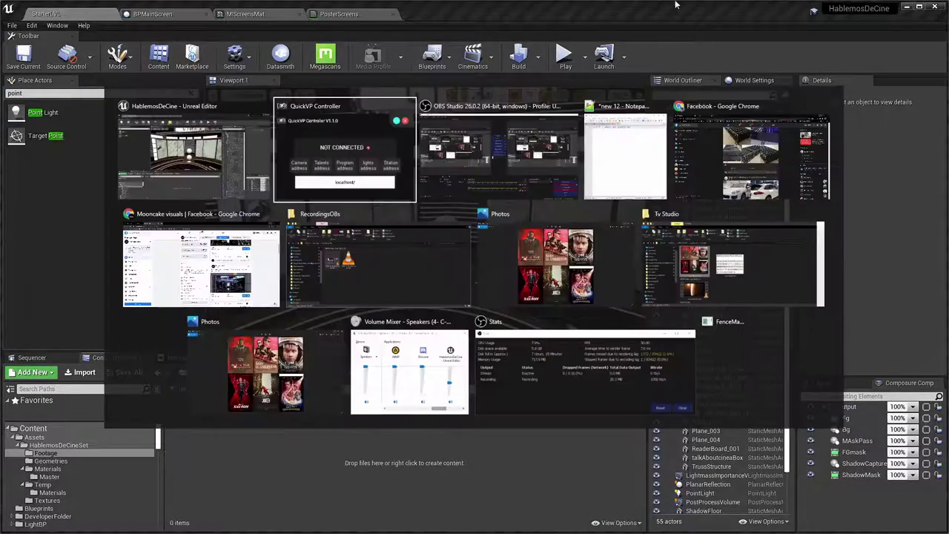
left_click(734, 277)
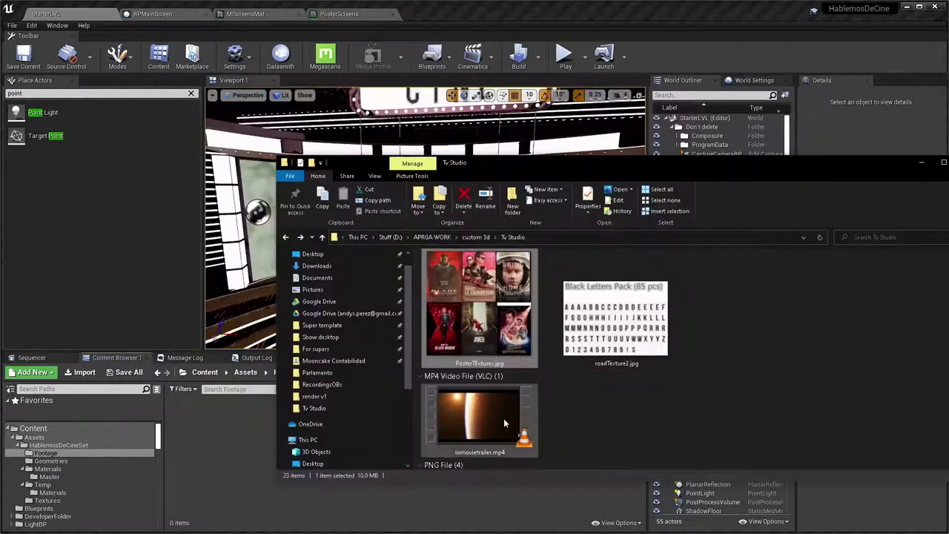
double_click(481, 426)
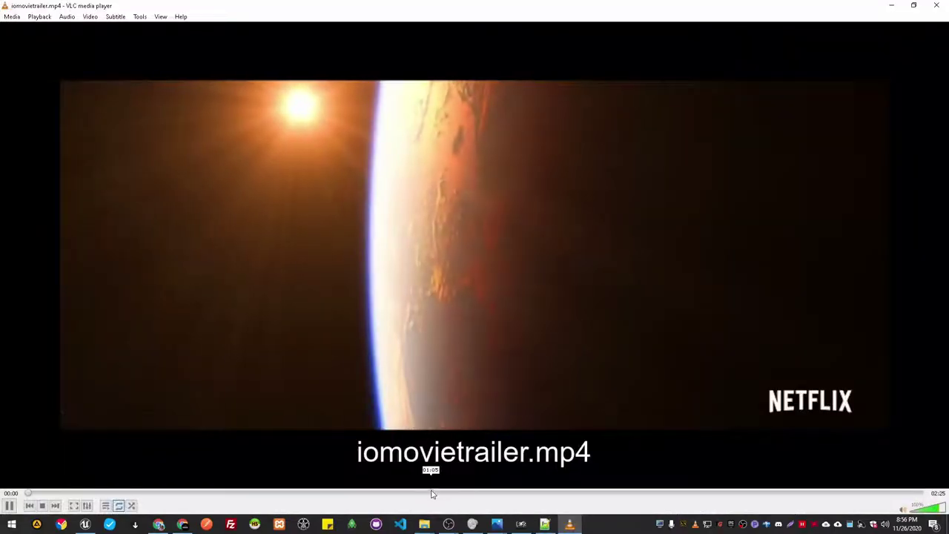
left_click(433, 492)
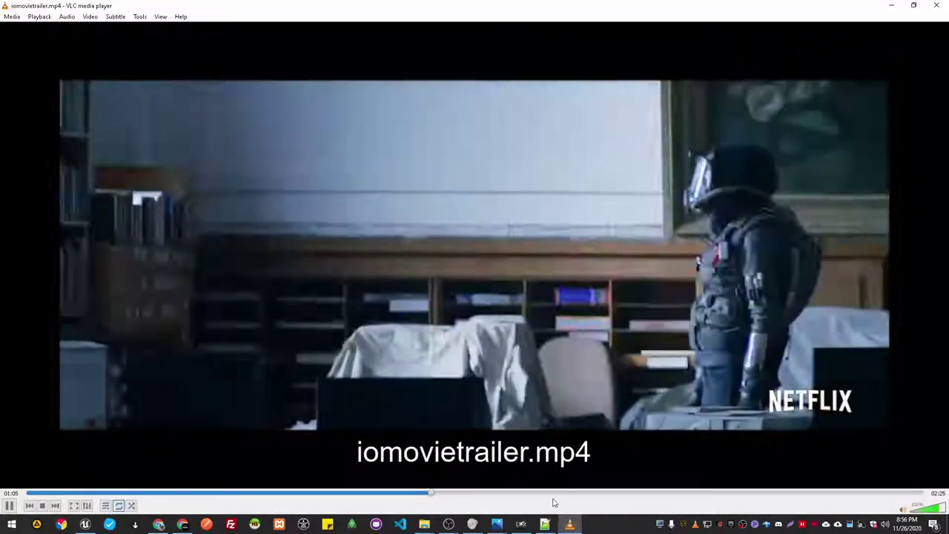
left_click(584, 493)
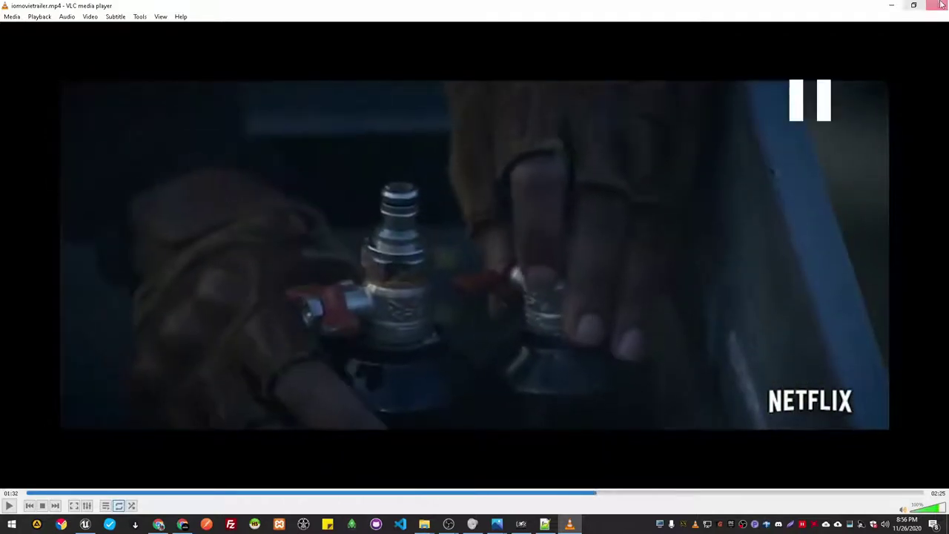
left_click(936, 6)
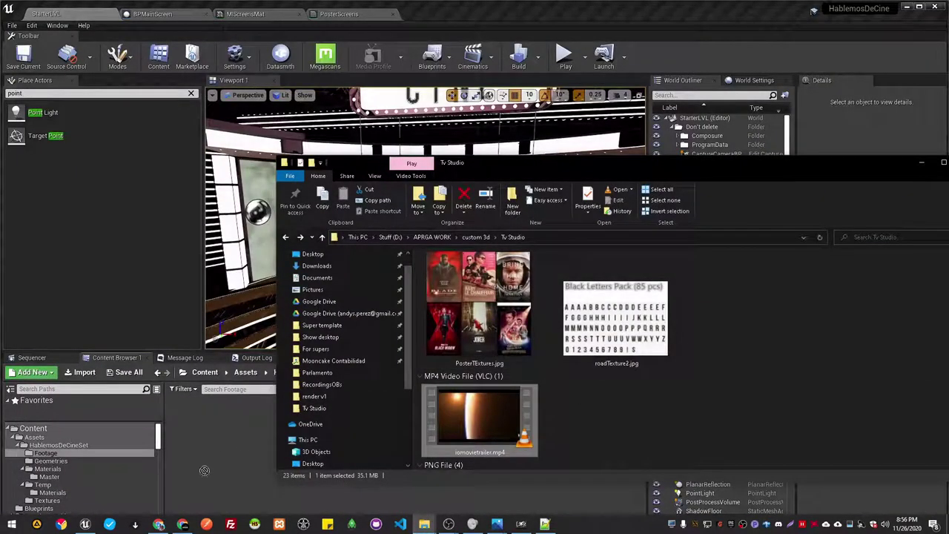
left_click(210, 433)
key("alt+Tab")
- Import iomovietrailer.mp4 from the pasted Tv Studio folder path into Footage
left_click(217, 436)
right_click(232, 438)
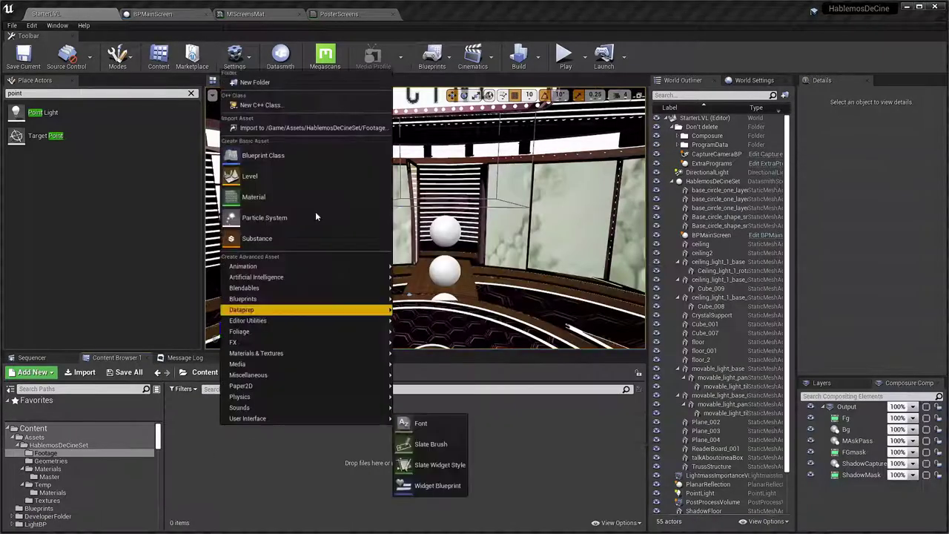
left_click(278, 128)
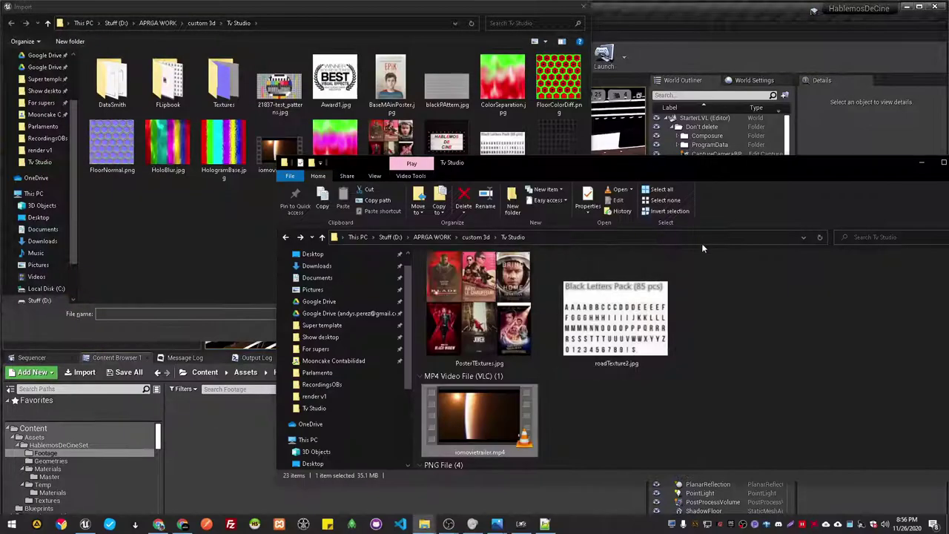
left_click(701, 245)
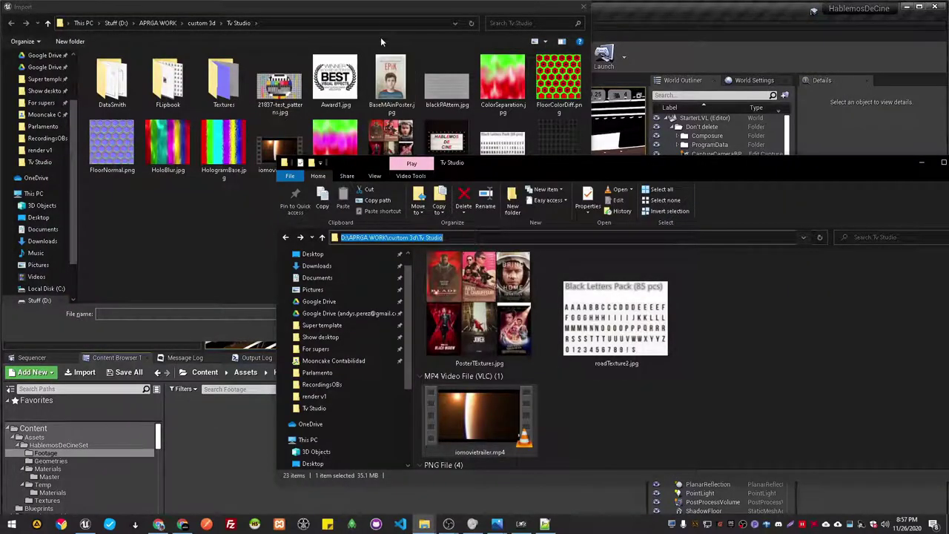
left_click(297, 22)
key("ctrl+v")
key("Return")
double_click(279, 148)
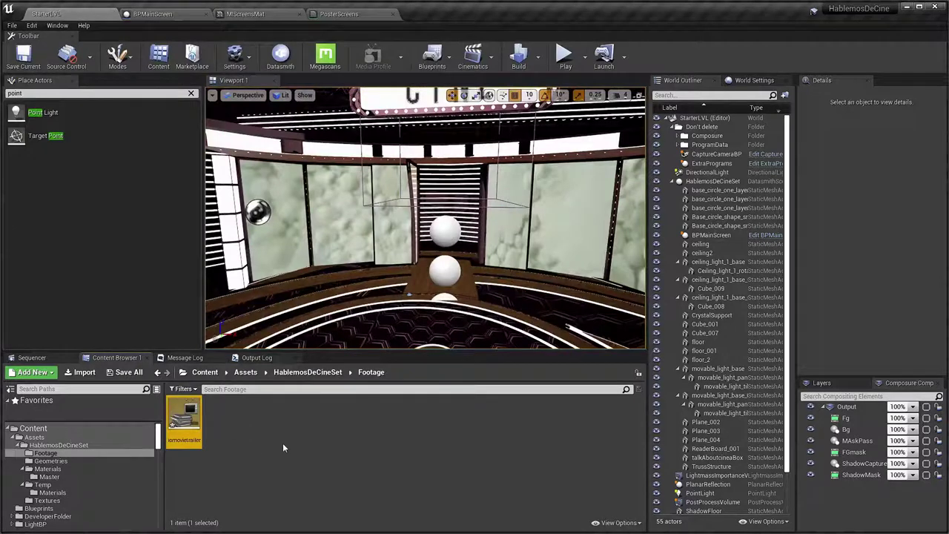
- Create the TrailerPlayer media player with a TrailerPlayer_Video texture and open it for editing
right_click(252, 431)
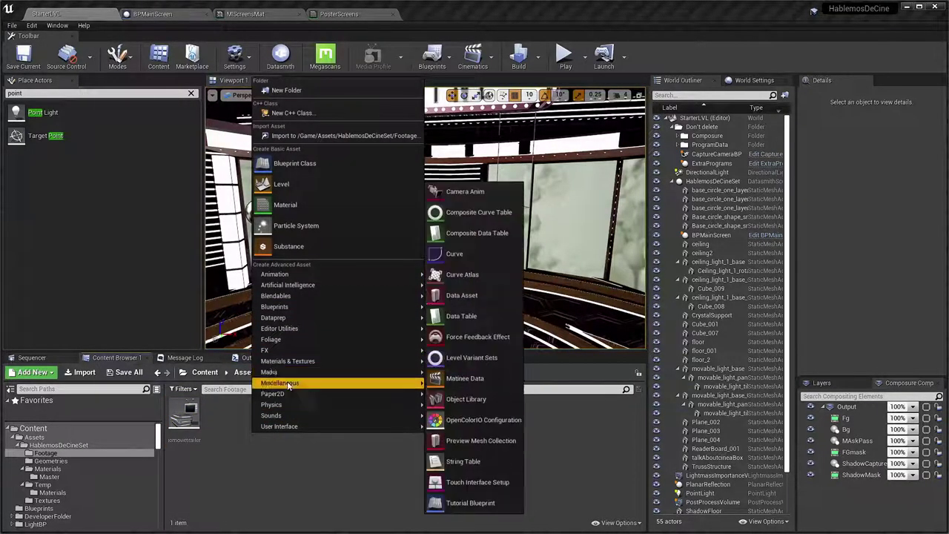
mouse_move(290, 378)
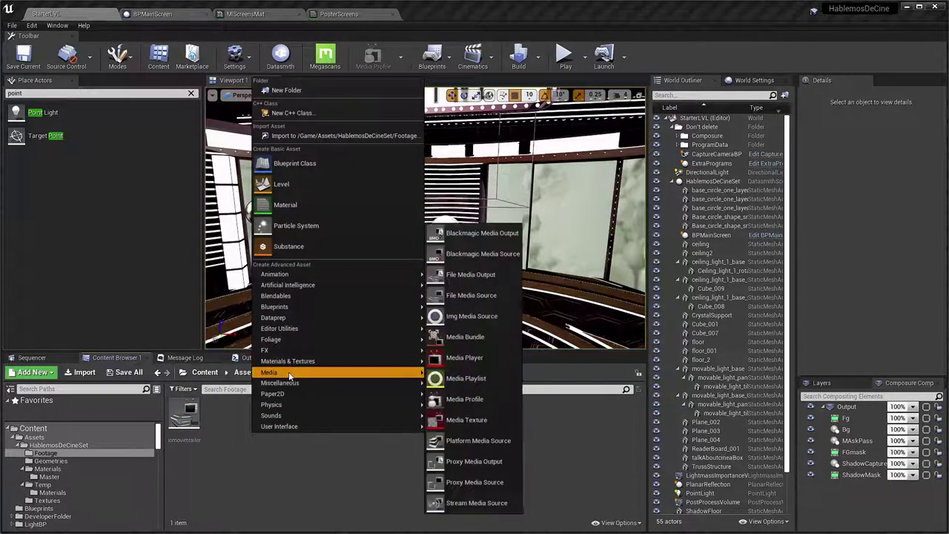
left_click(458, 359)
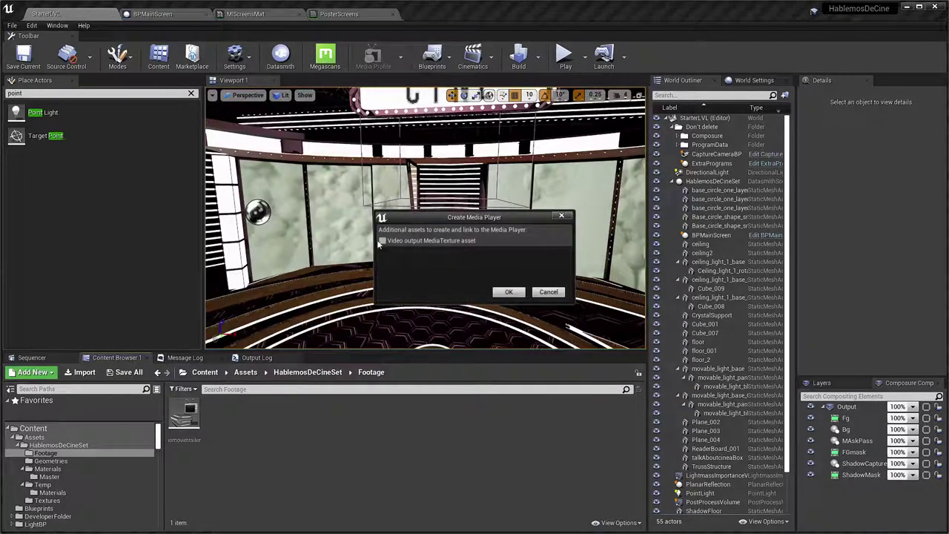
left_click(505, 292)
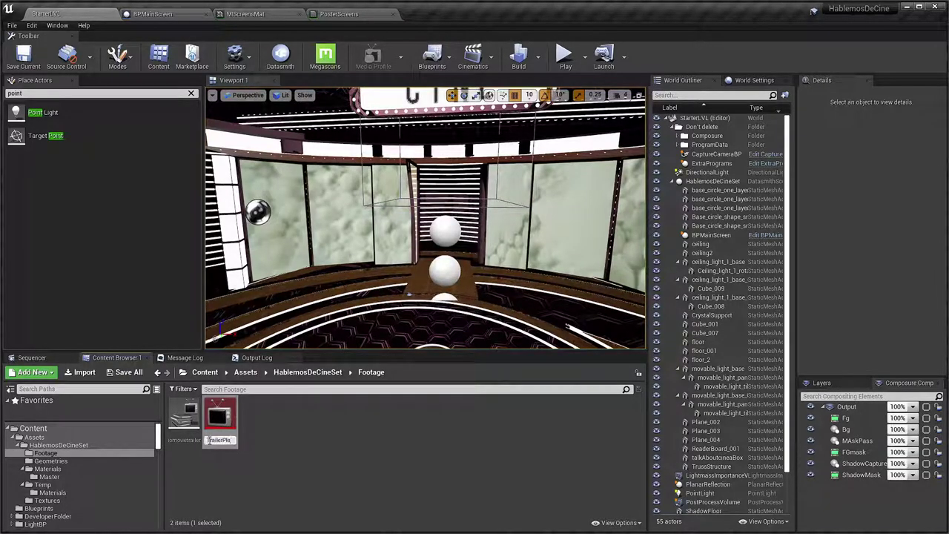
key("Return")
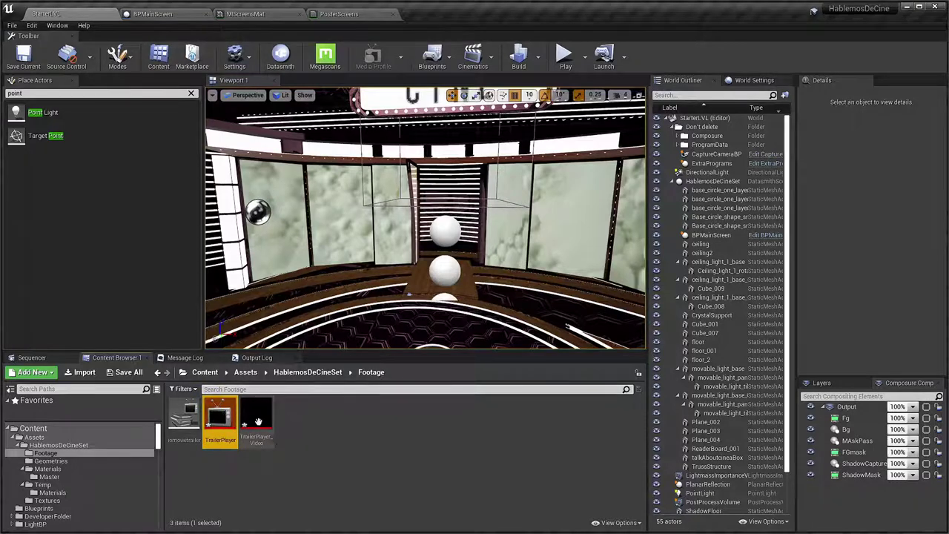
left_click(251, 420)
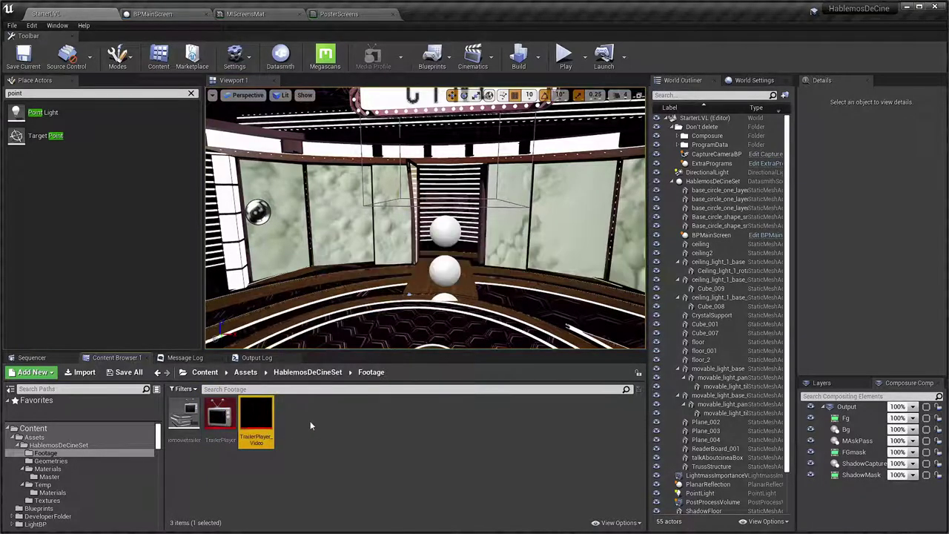
left_click(222, 419)
double_click(225, 419)
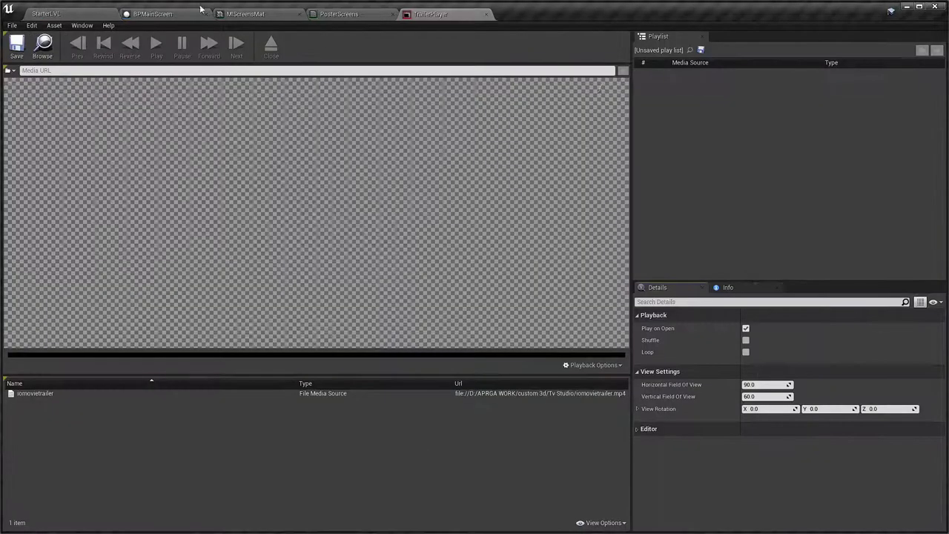
- Load iomovietrailer into the TrailerPlayer media player and pause playback
double_click(37, 394)
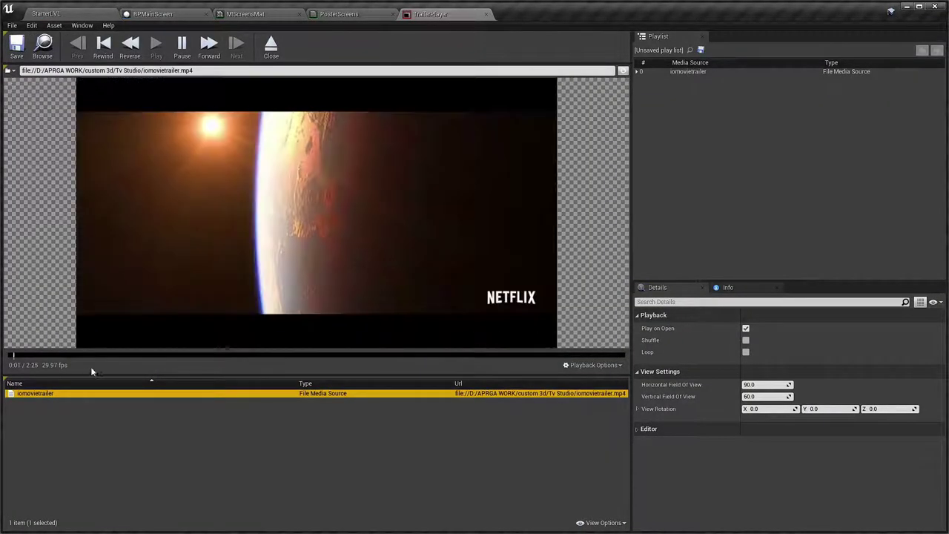
left_click(185, 52)
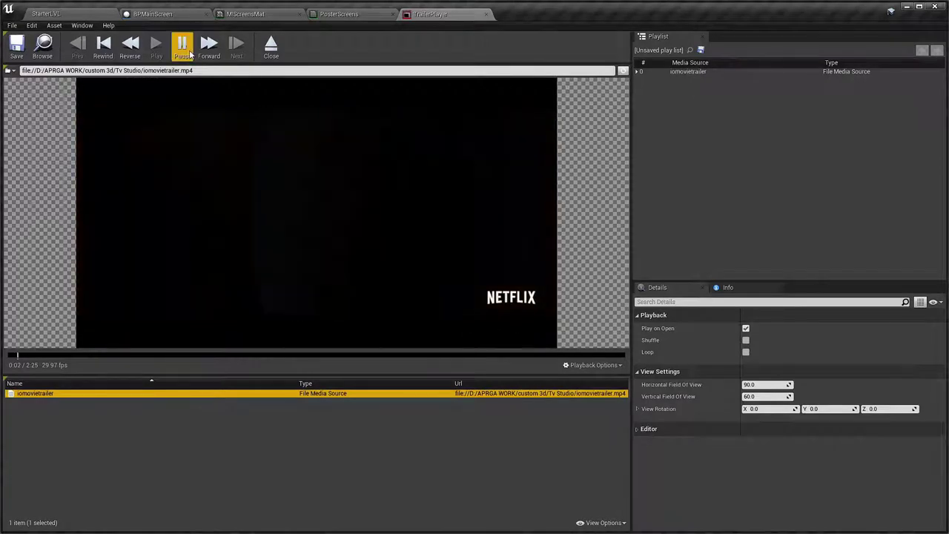
left_click(71, 15)
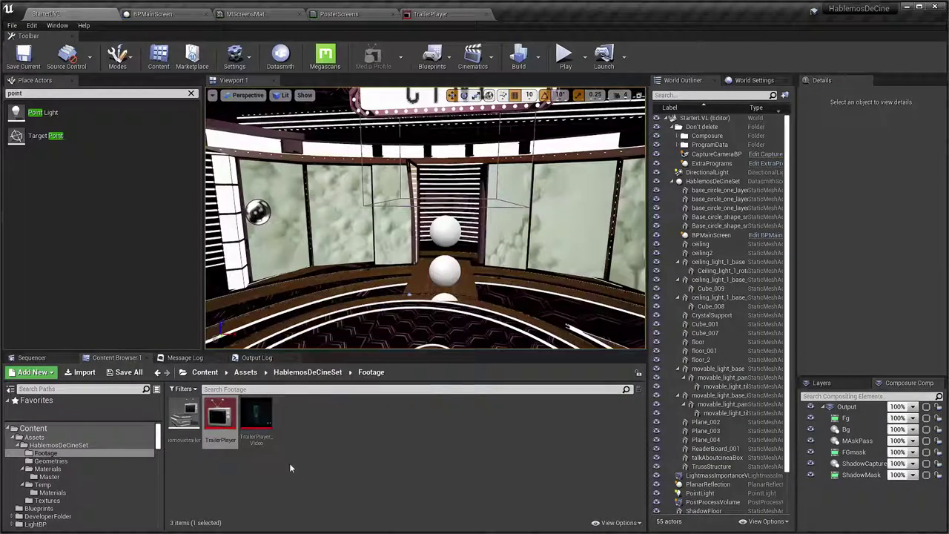
- Compare the TrailerPlayer_Video texture with the player, scrubbing the trailer ahead to about 0:40
double_click(256, 421)
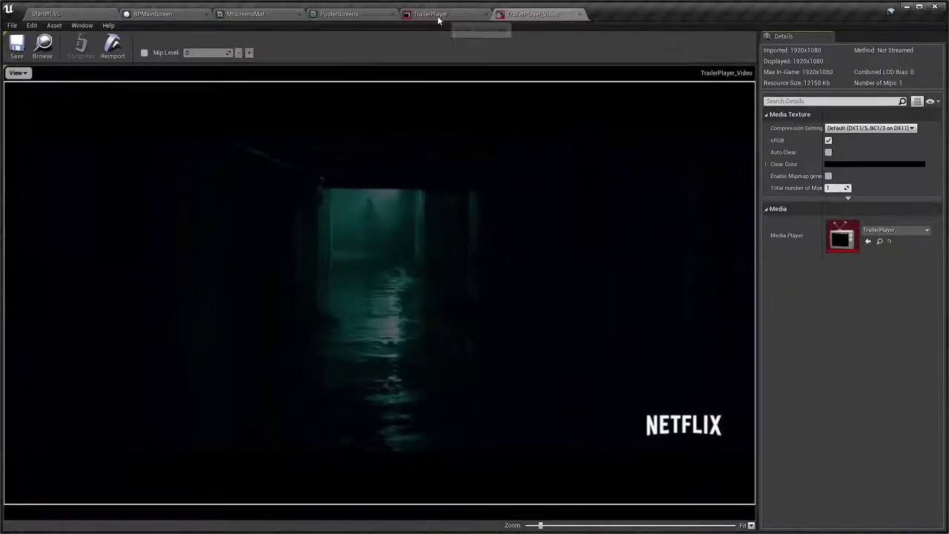
left_click(438, 17)
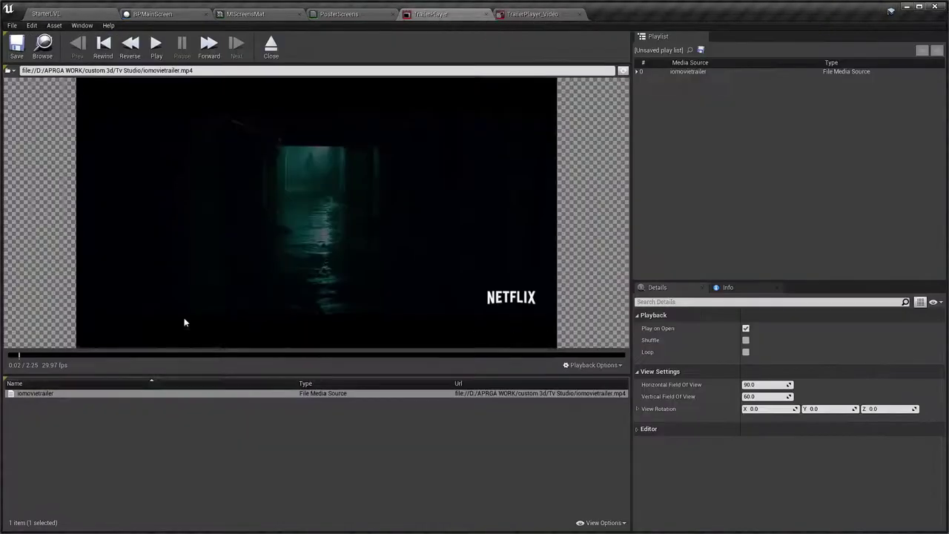
left_click(534, 14)
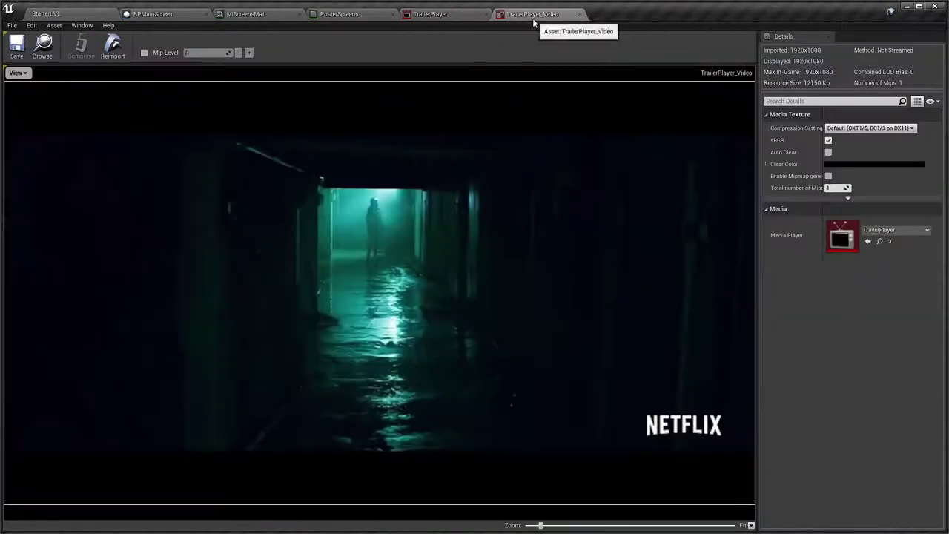
left_click(436, 16)
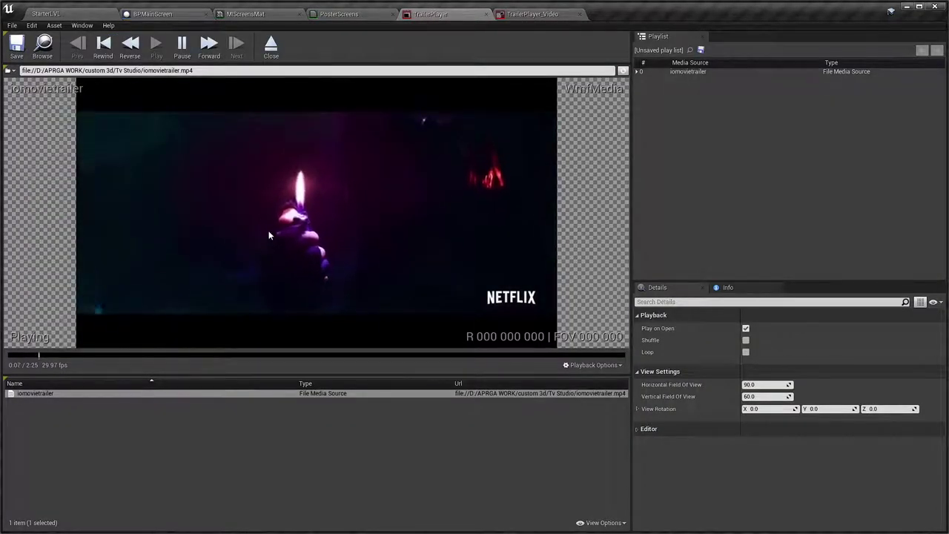
left_click(183, 46)
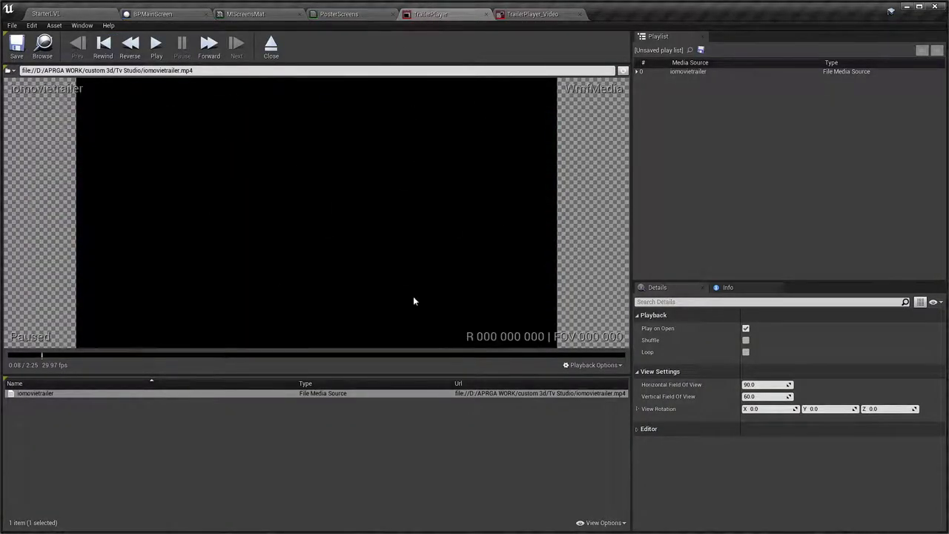
left_click(526, 16)
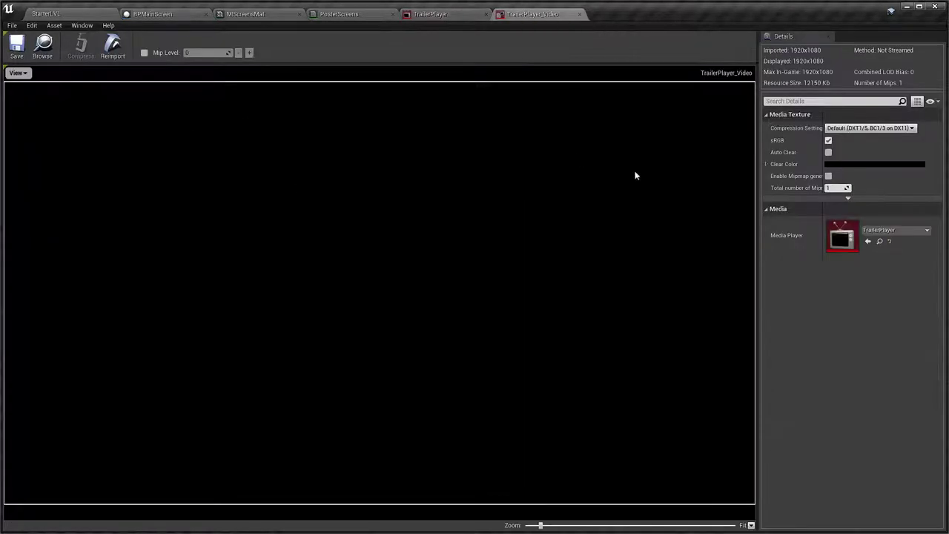
left_click(435, 15)
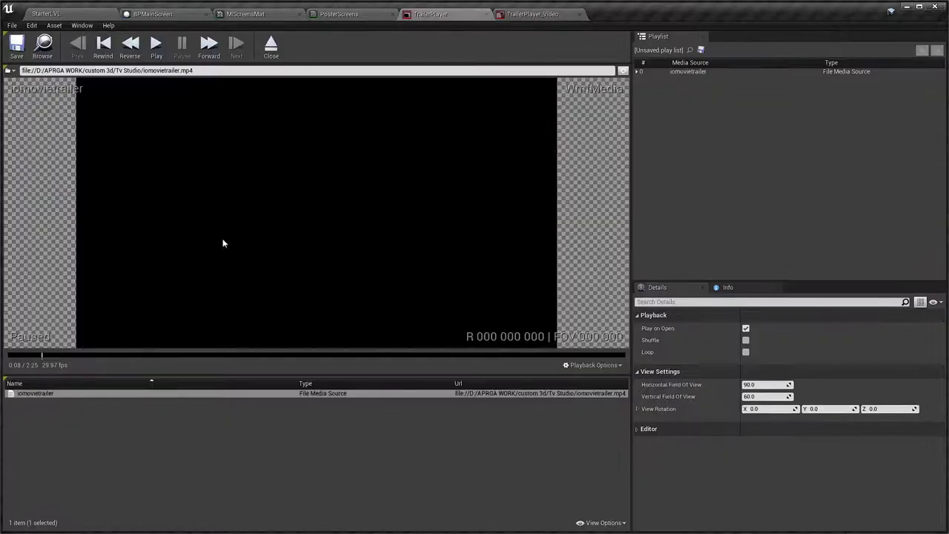
left_click(177, 355)
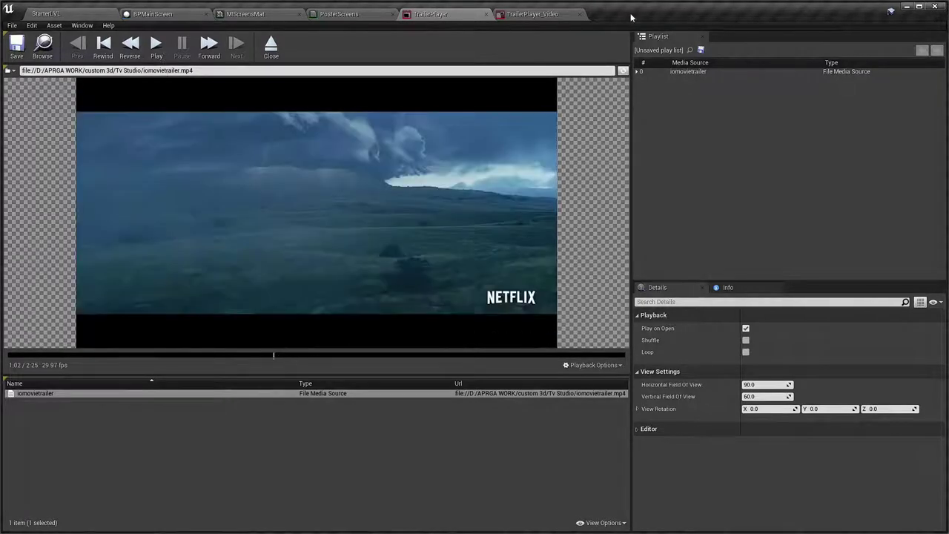
left_click(528, 14)
left_click(54, 15)
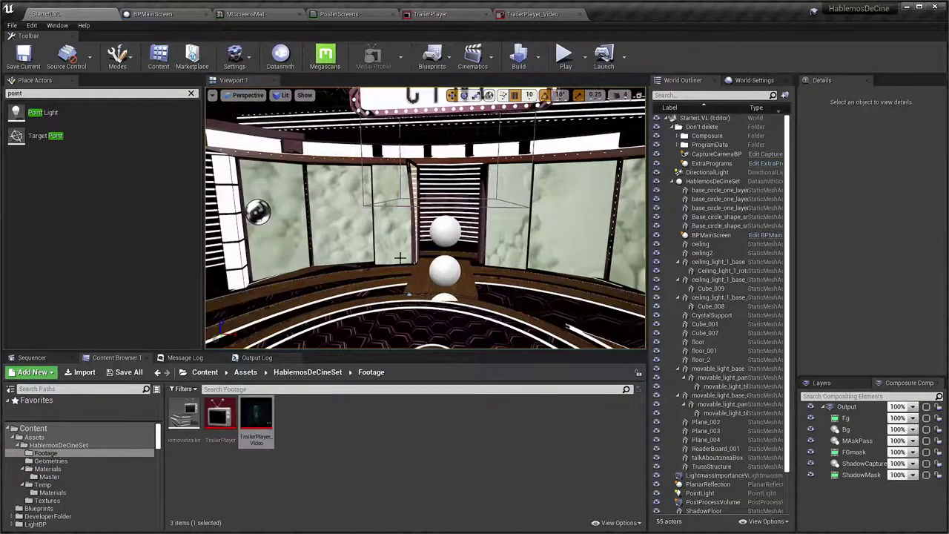
- Enable MIScreensMat's MovieClipTrailer texture, set it to TrailerPlayer_Video, save, and view the set's screens
left_click(245, 14)
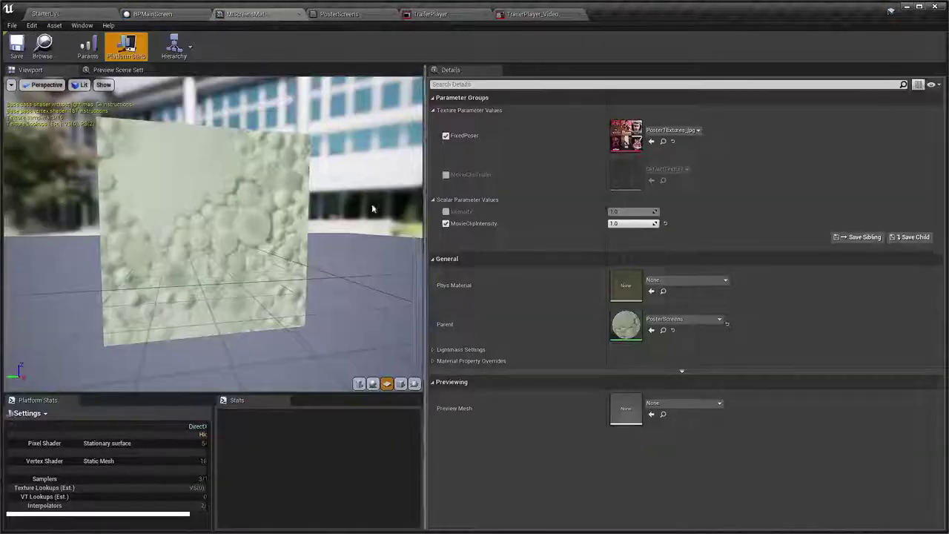
left_click(44, 20)
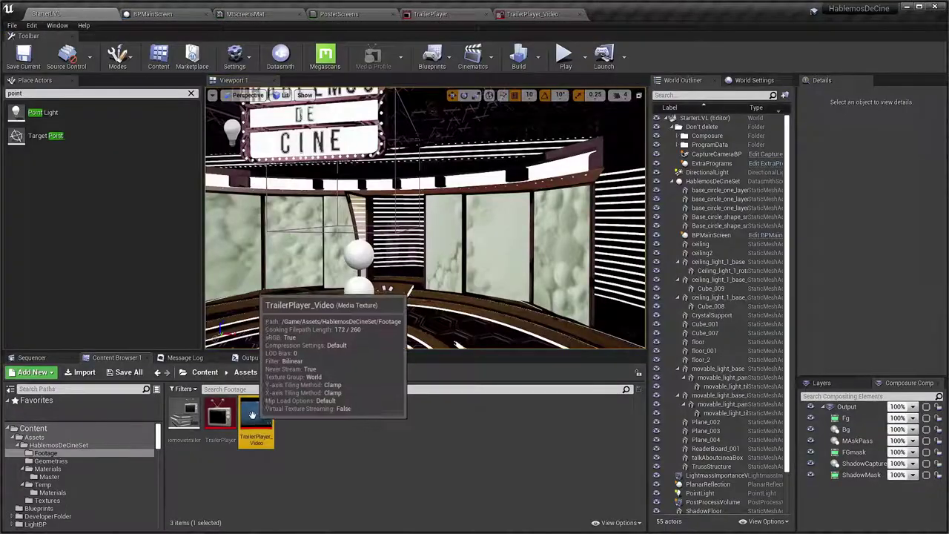
left_click(257, 14)
left_click_drag(162, 189, 222, 193)
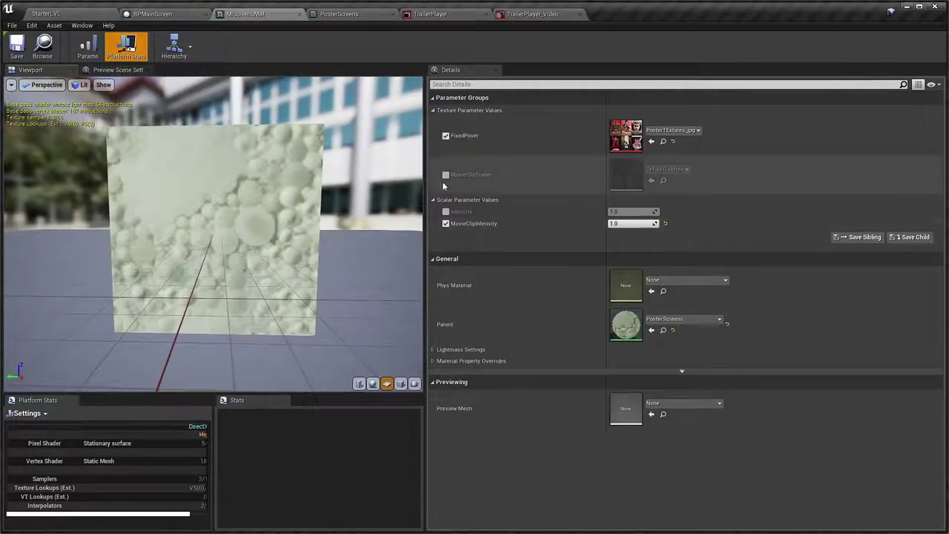
left_click(445, 175)
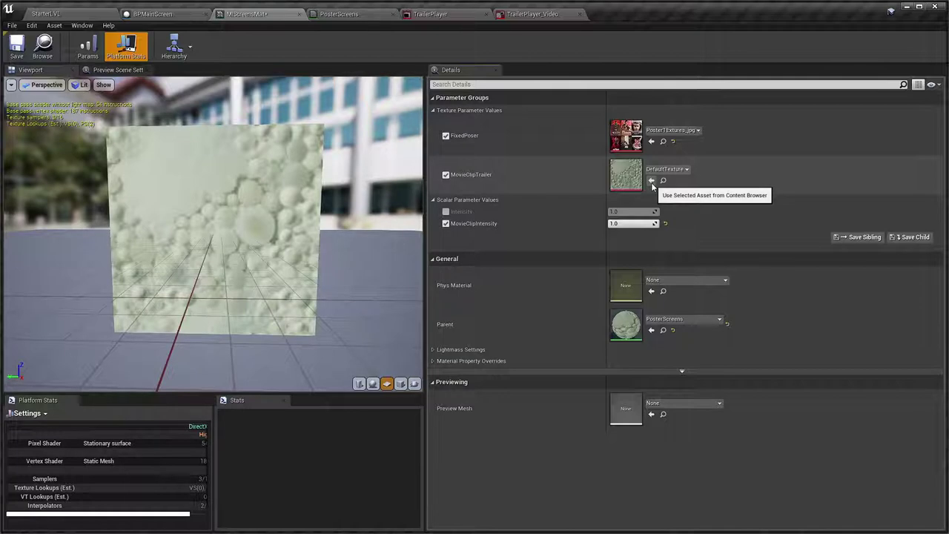
left_click(652, 180)
left_click_drag(223, 237, 267, 237)
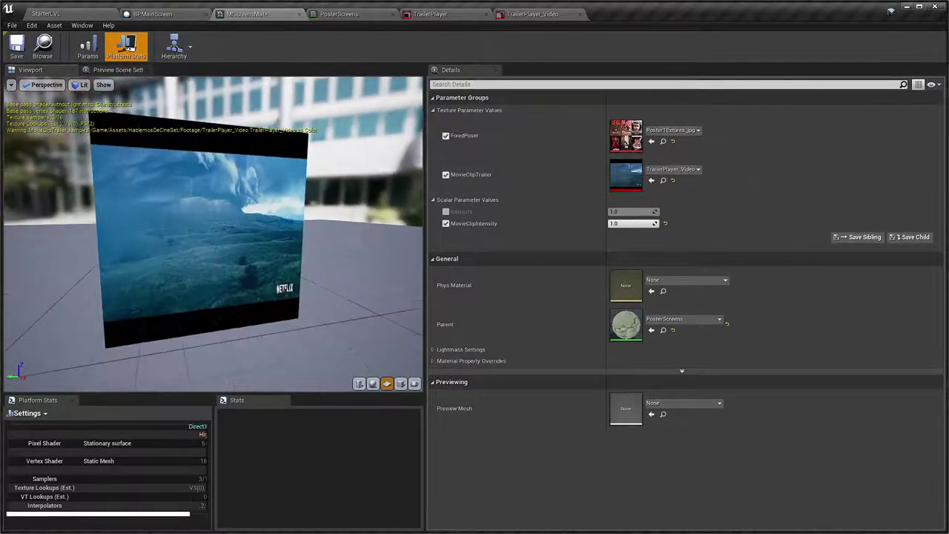
left_click(16, 46)
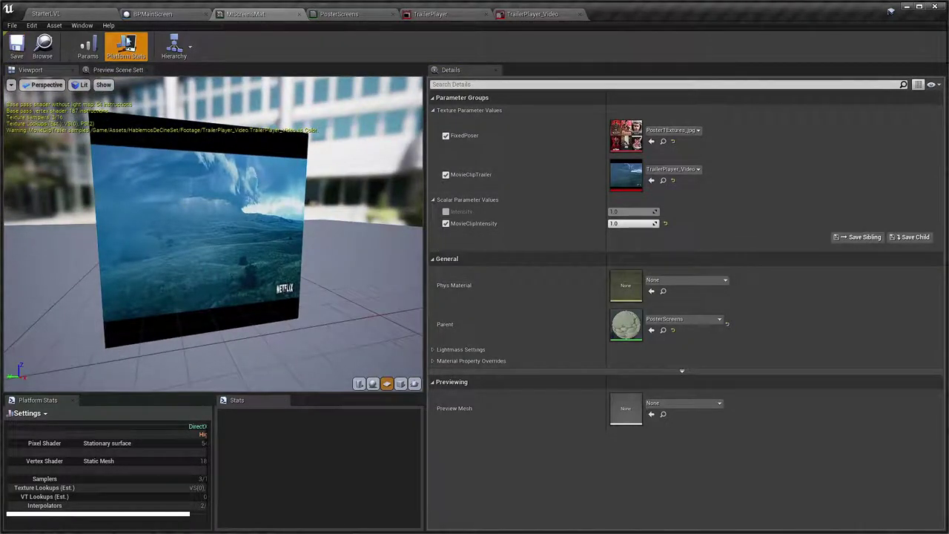
left_click(84, 15)
mouse_move(422, 223)
left_mouse_down()
mouse_move(445, 193)
mouse_move(445, 252)
mouse_move(445, 223)
mouse_move(491, 239)
left_mouse_up()
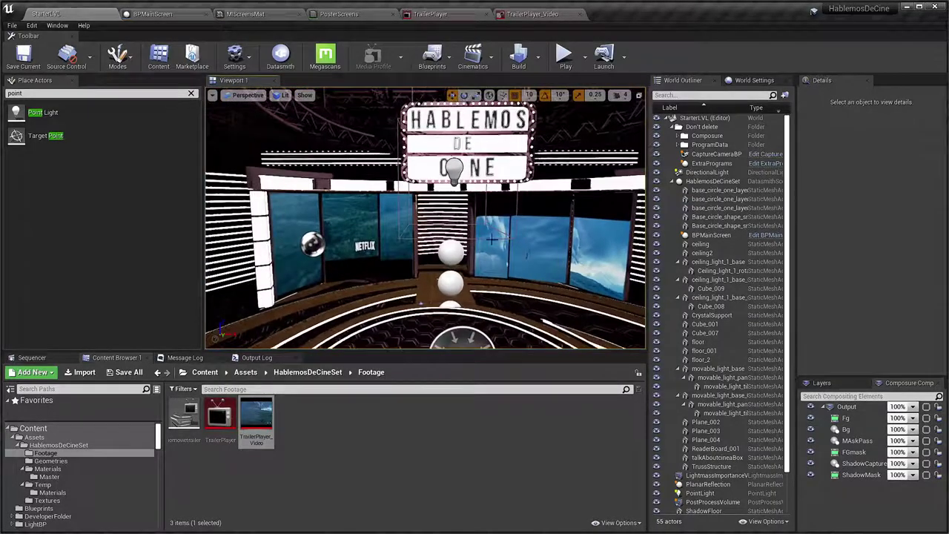
- Open BPMainScreen's Plane_001 mesh from StaticMeshComponent0 and display its UV Channel 0 layout
left_click(152, 13)
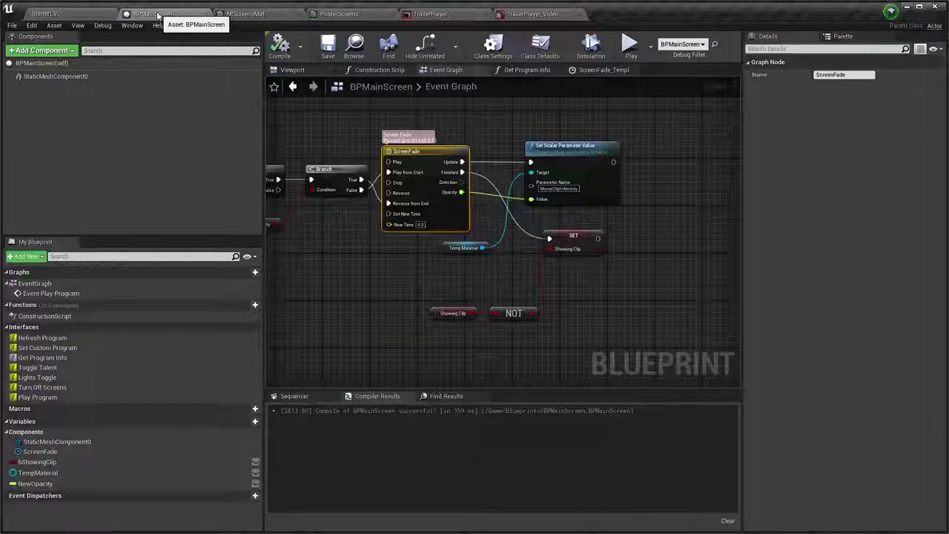
left_click(103, 228)
left_click(51, 76)
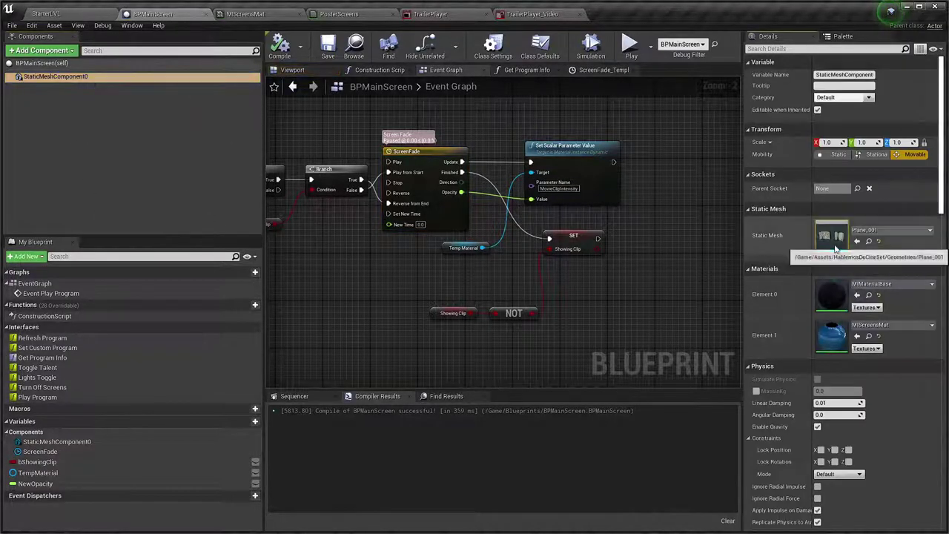
double_click(833, 246)
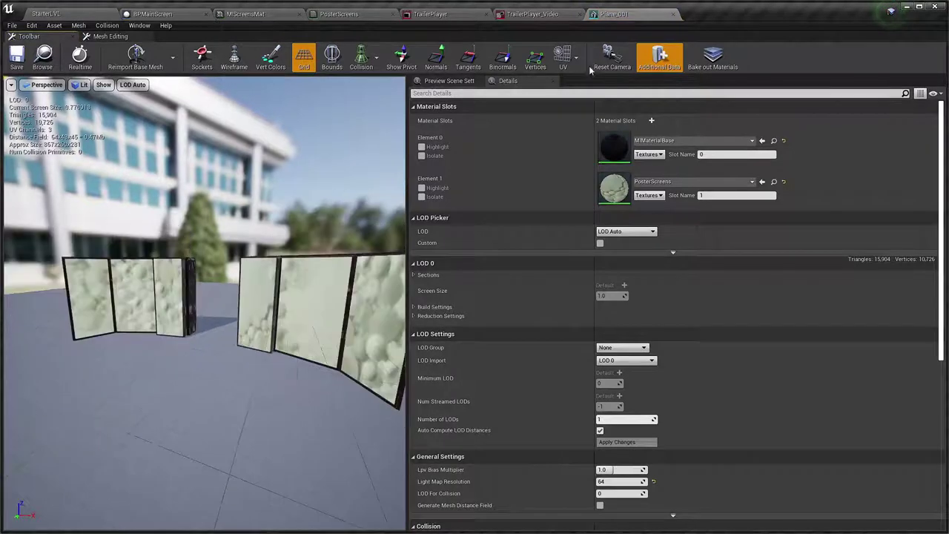
left_click(565, 57)
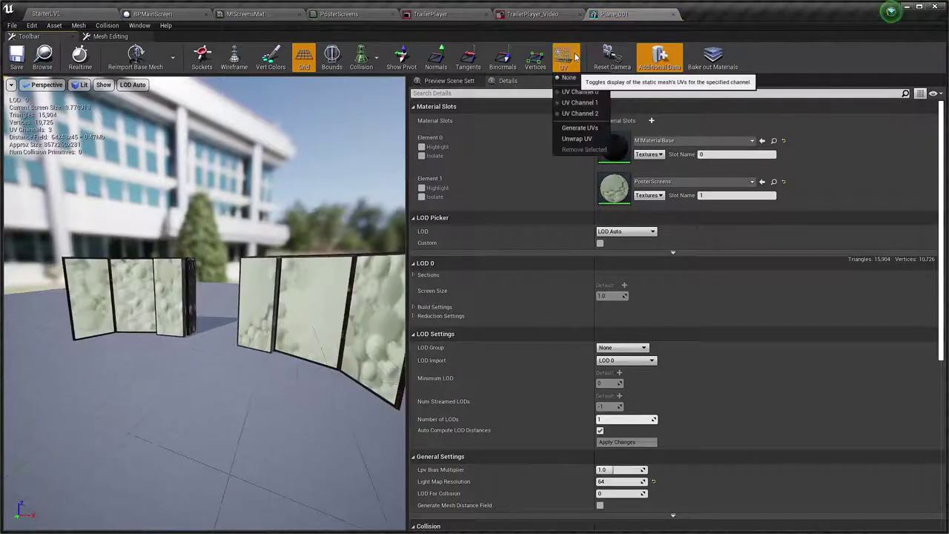
left_click(572, 92)
left_click_drag(241, 336, 207, 338)
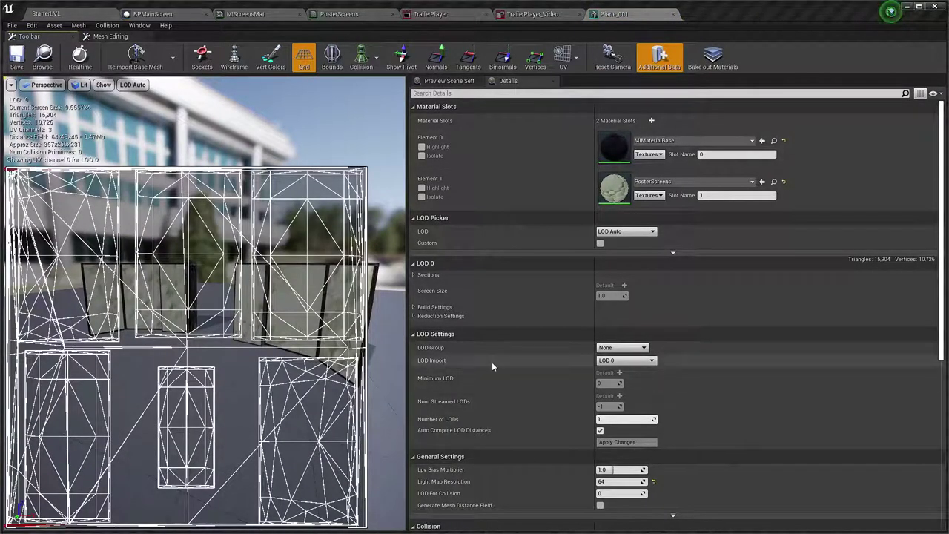
key("alt+Tab")
- Restore the Photos window to a smaller size and close the trailer video
left_click(733, 278)
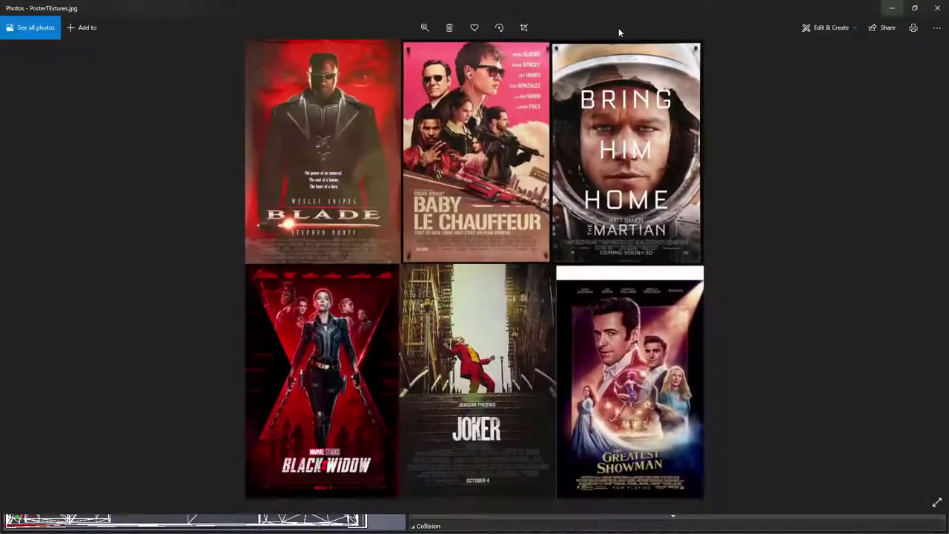
left_click_drag(619, 27, 603, 56)
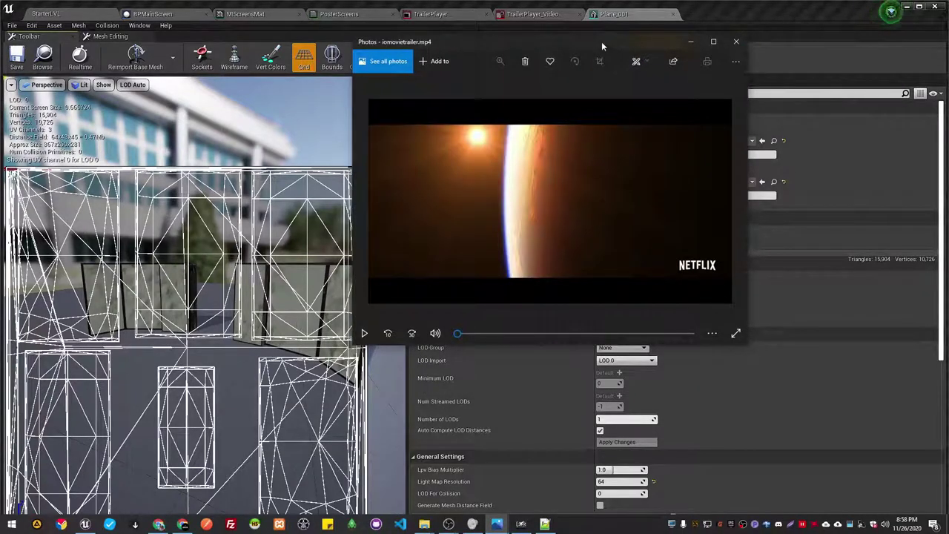
left_click(736, 41)
- Open PosterTExtures.jpg from the Tv Studio folder to review the posters, then close it
key("alt+Tab")
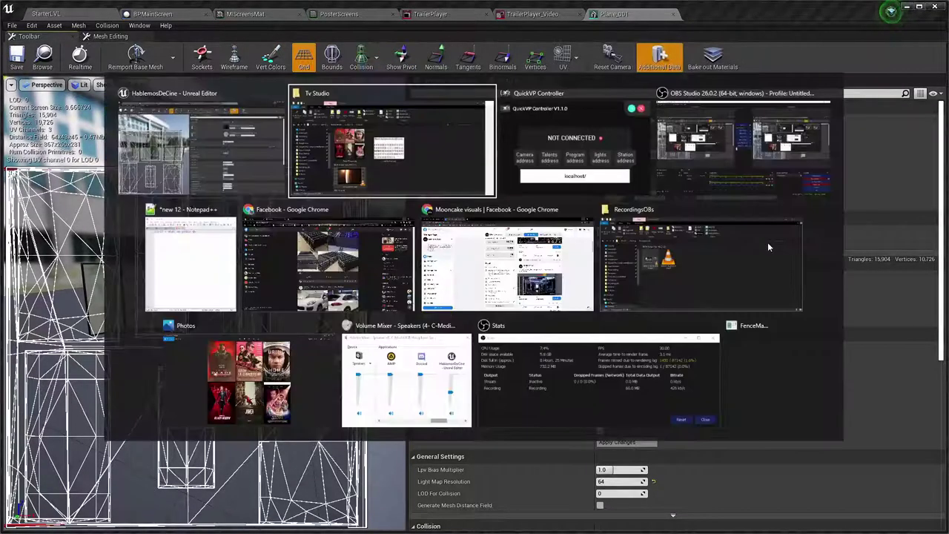
left_click(464, 295)
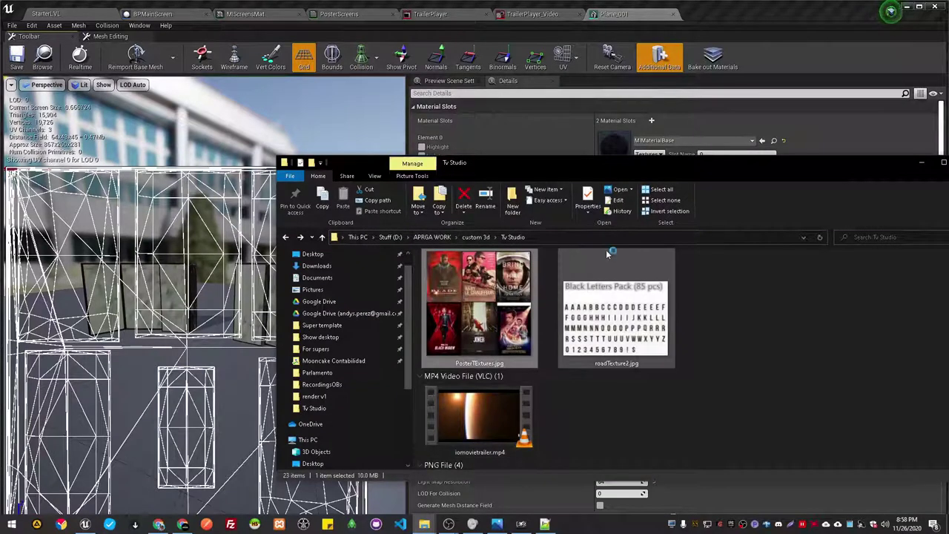
double_click(475, 286)
left_click_drag(552, 43, 654, 172)
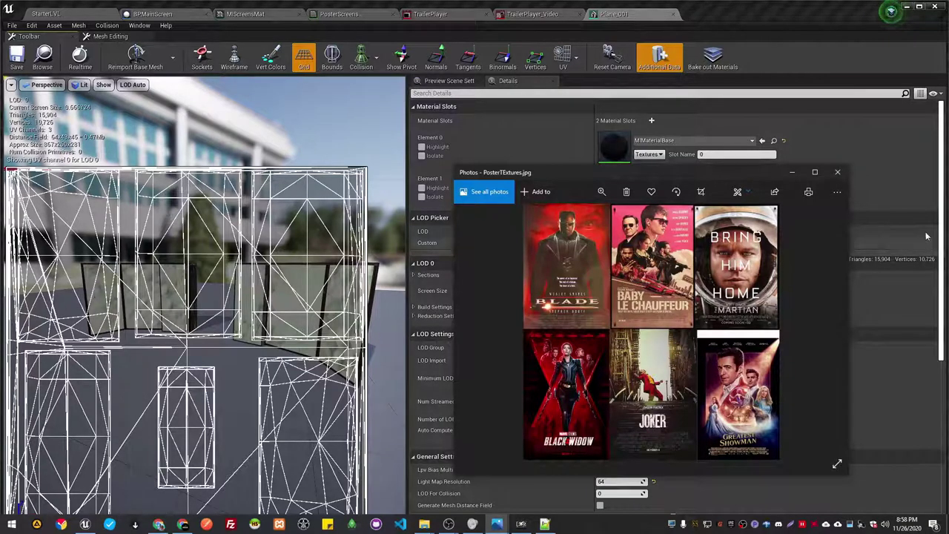
left_click(837, 171)
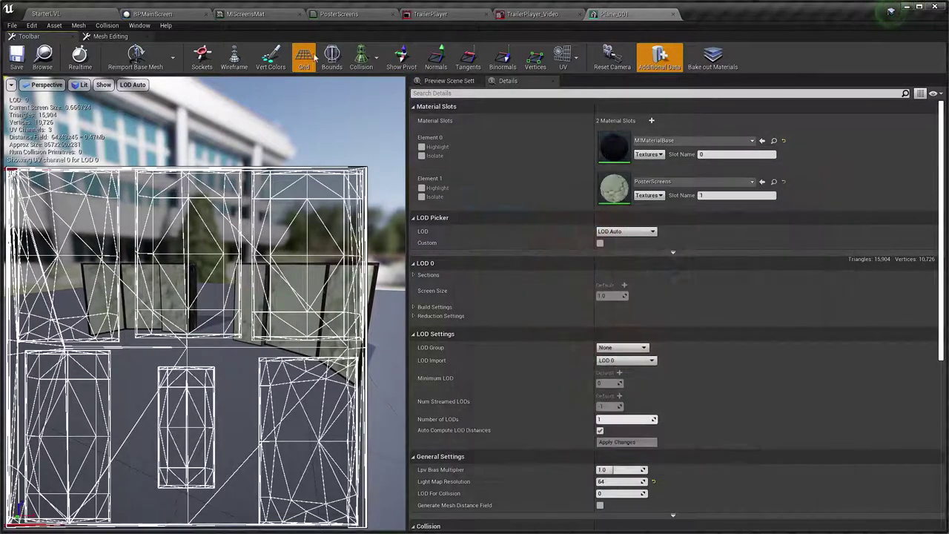
- Compare Plane_001's UV Channel 1 and UV Channel 0 layouts, then bring up TrailerPlayer_Video
left_click(571, 60)
left_click(578, 98)
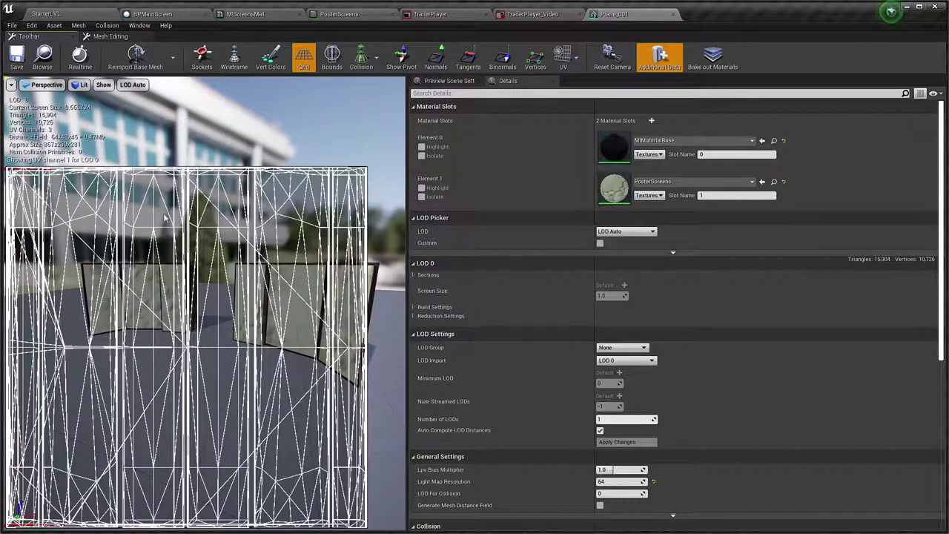
left_click(76, 16)
left_click(615, 15)
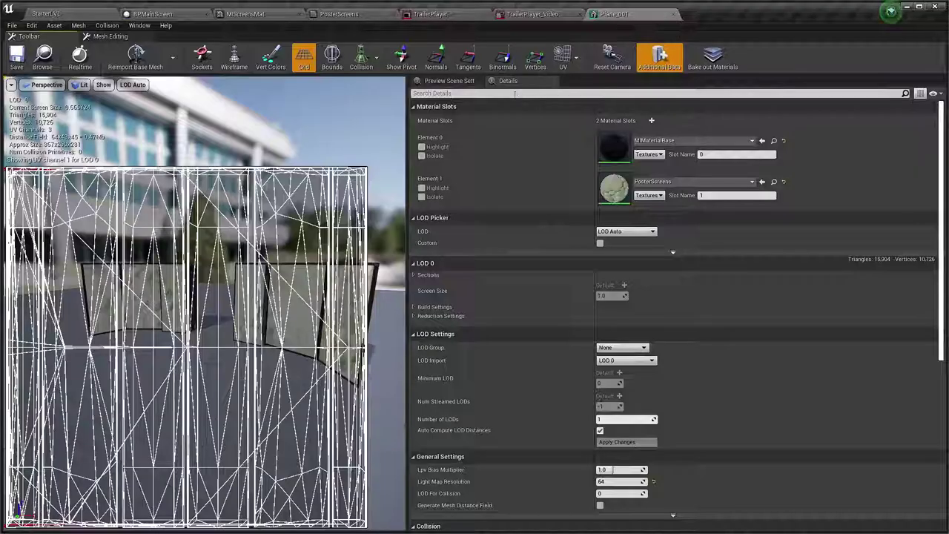
left_click(563, 58)
left_click(574, 91)
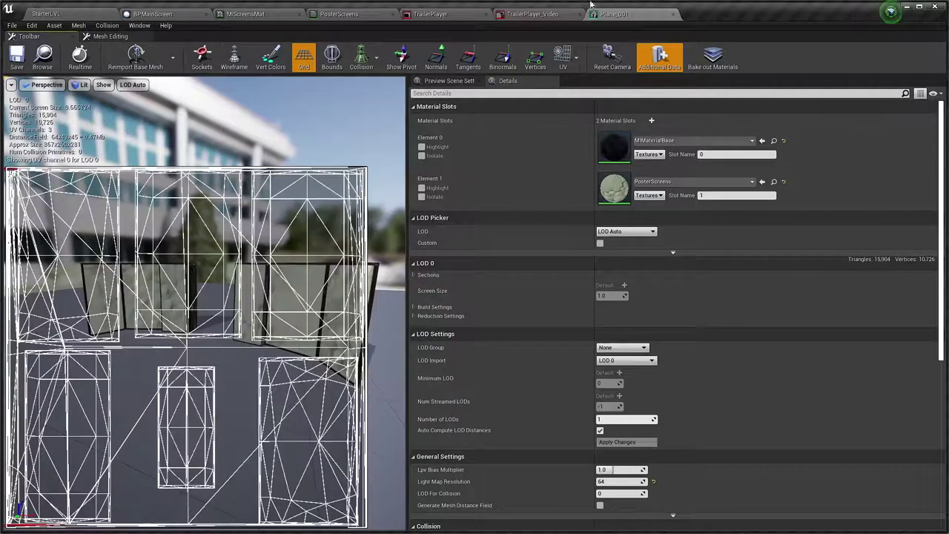
left_click(531, 14)
- Open MIScreensMat's parent PosterScreens material and frame its texture parameter nodes
left_click(434, 18)
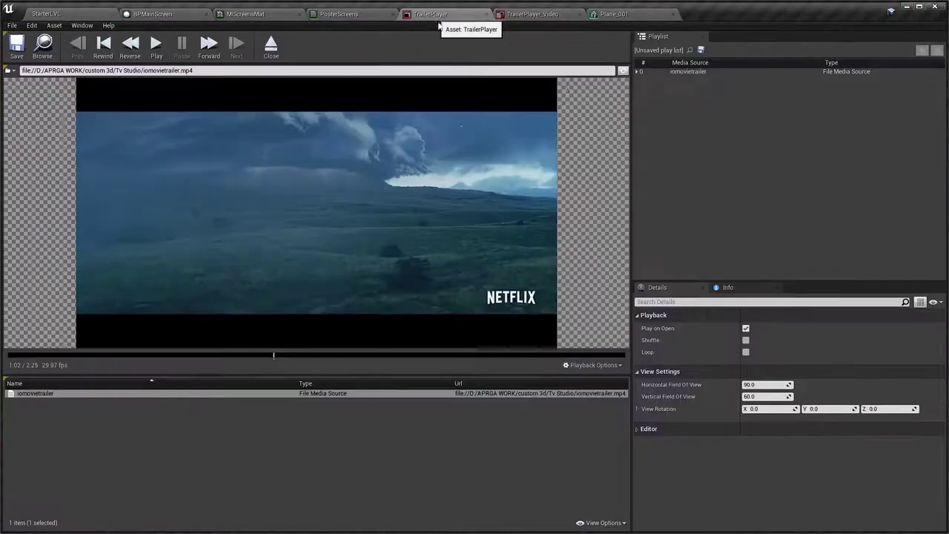
left_click(357, 18)
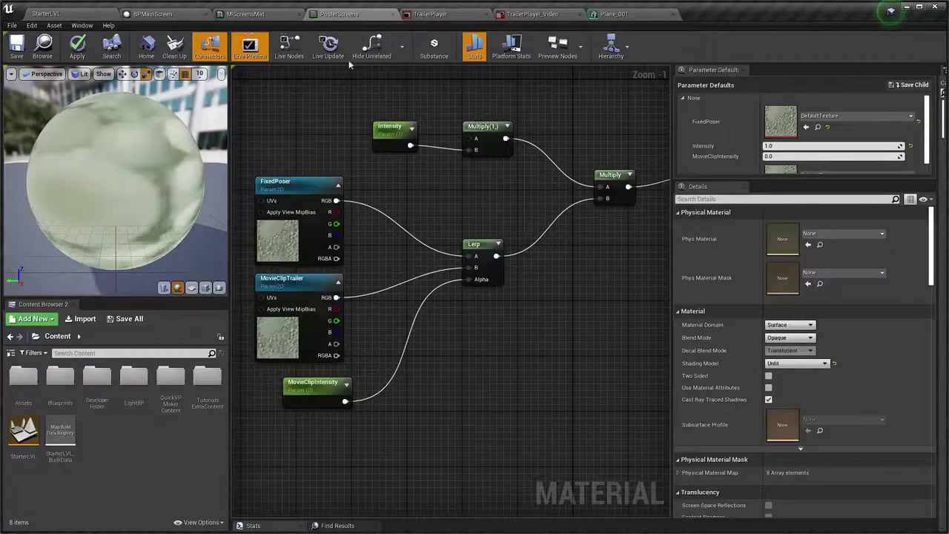
left_click(266, 14)
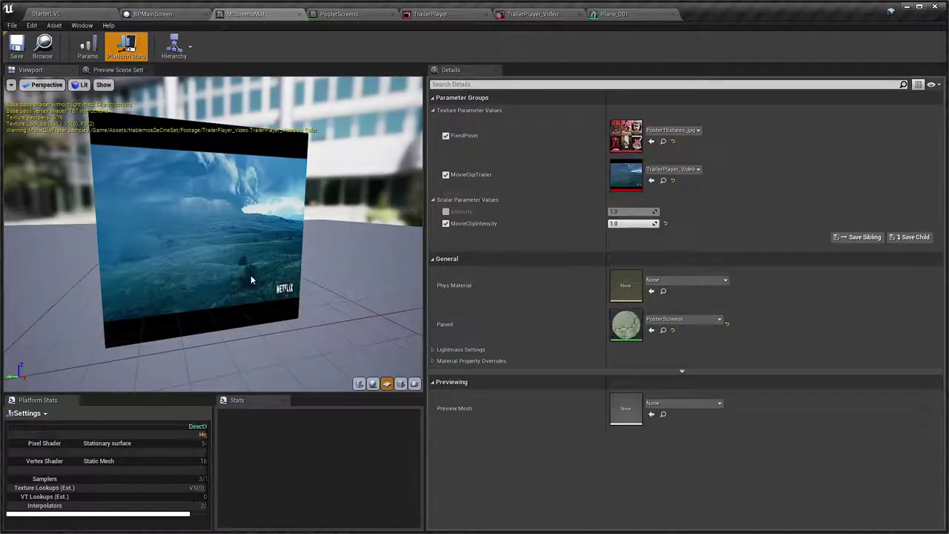
double_click(626, 327)
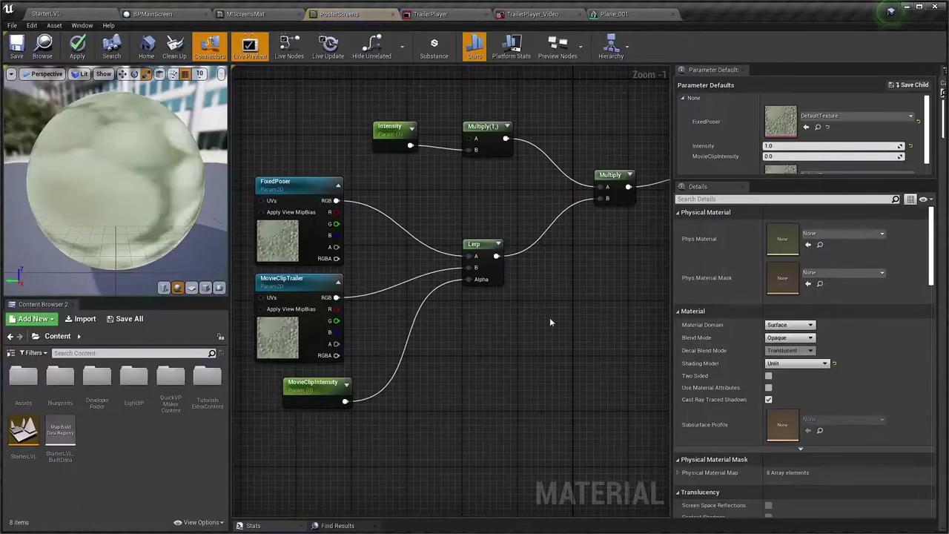
right_click_drag(374, 261, 550, 230)
scroll(550, 230, "up", 3)
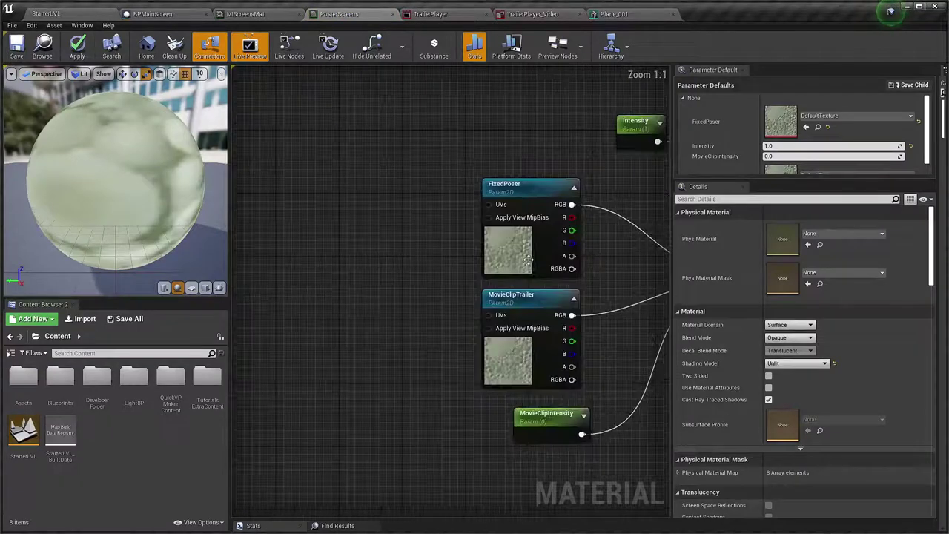
right_click_drag(343, 245, 321, 254)
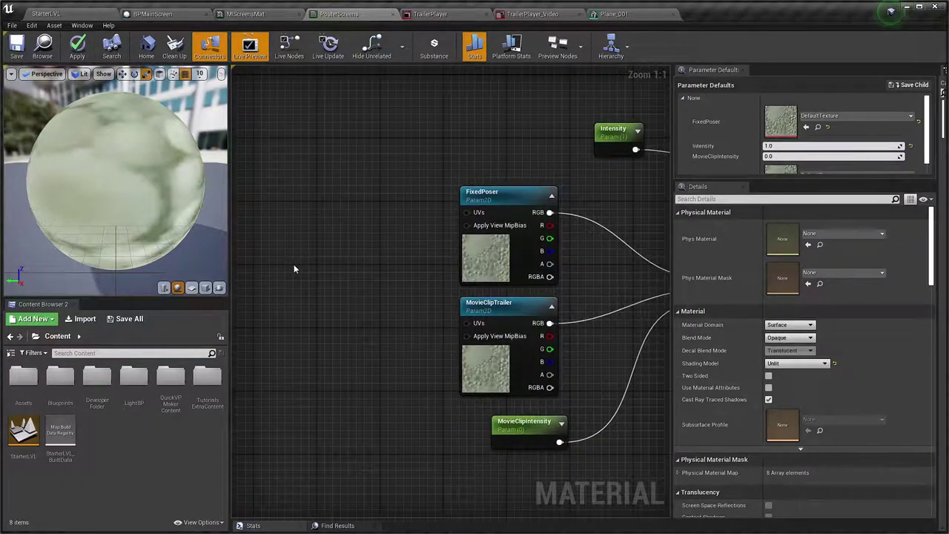
- Add a TexCoord[0] node and wire it into FixedPoser's UVs input
right_click(304, 236)
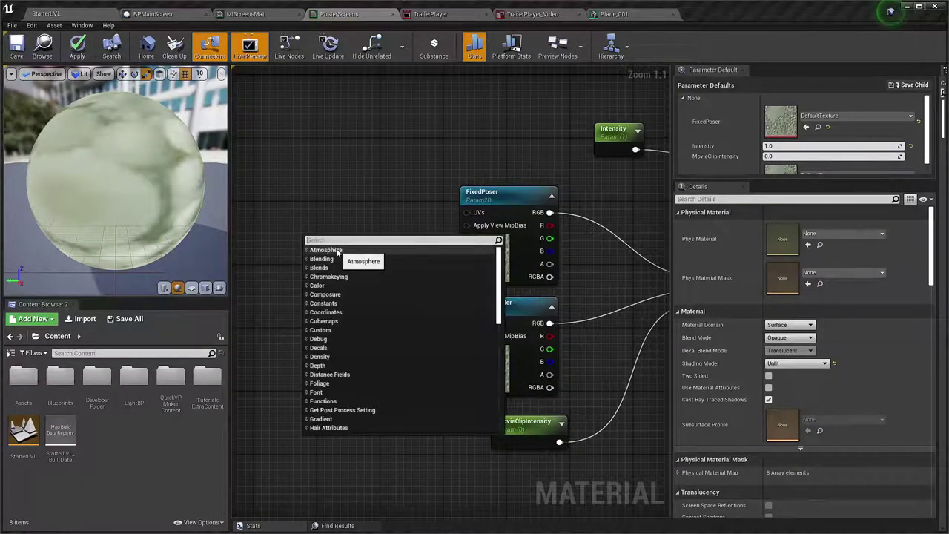
type("uv")
key("Escape")
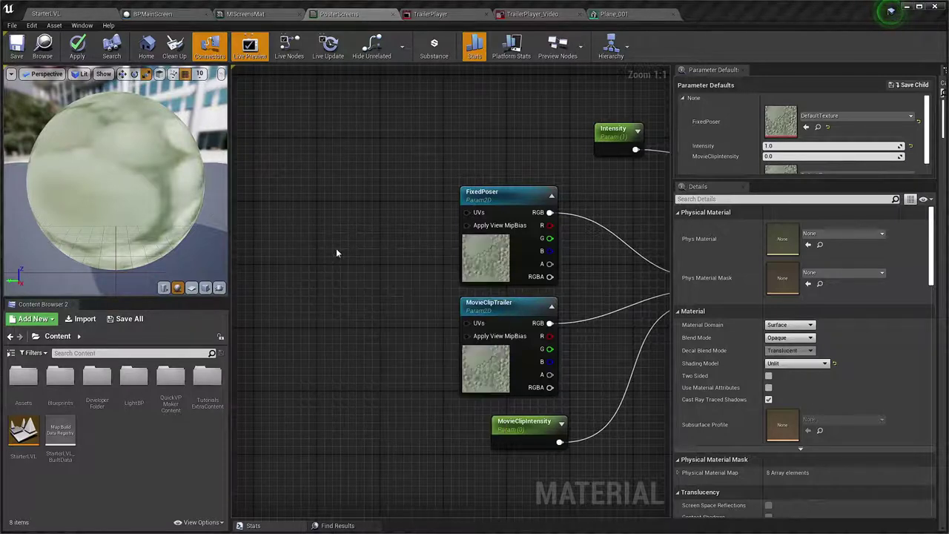
left_click(277, 225)
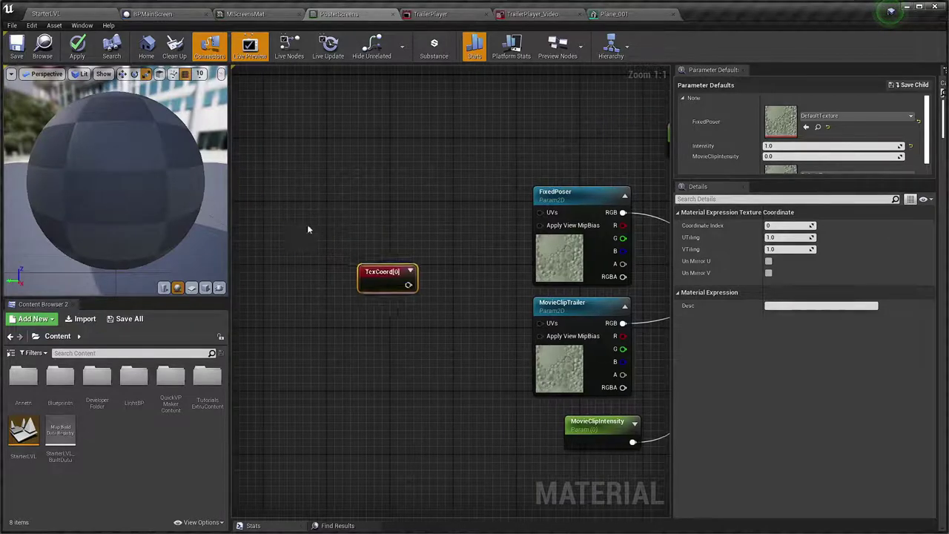
left_click_drag(306, 232, 391, 205)
right_click_drag(422, 226, 362, 231)
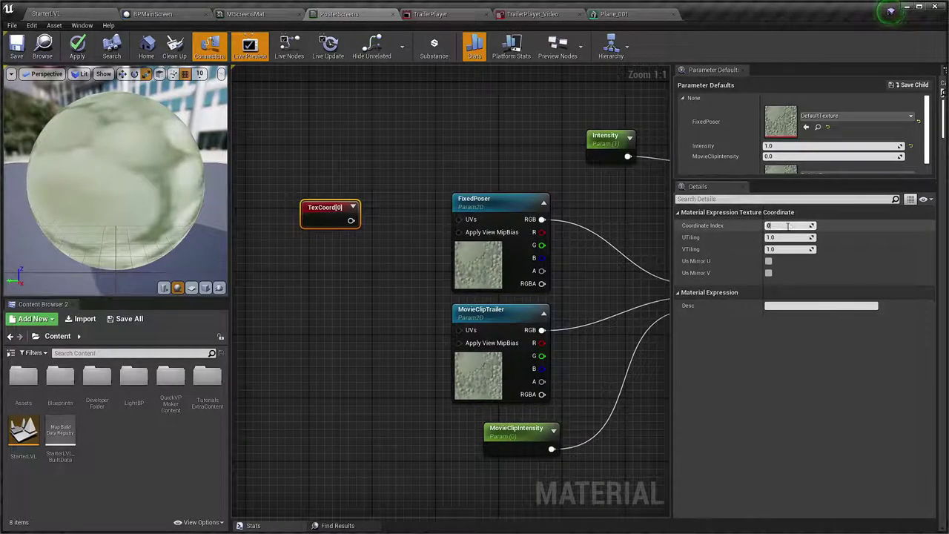
left_click(411, 246)
left_click_drag(351, 220, 471, 223)
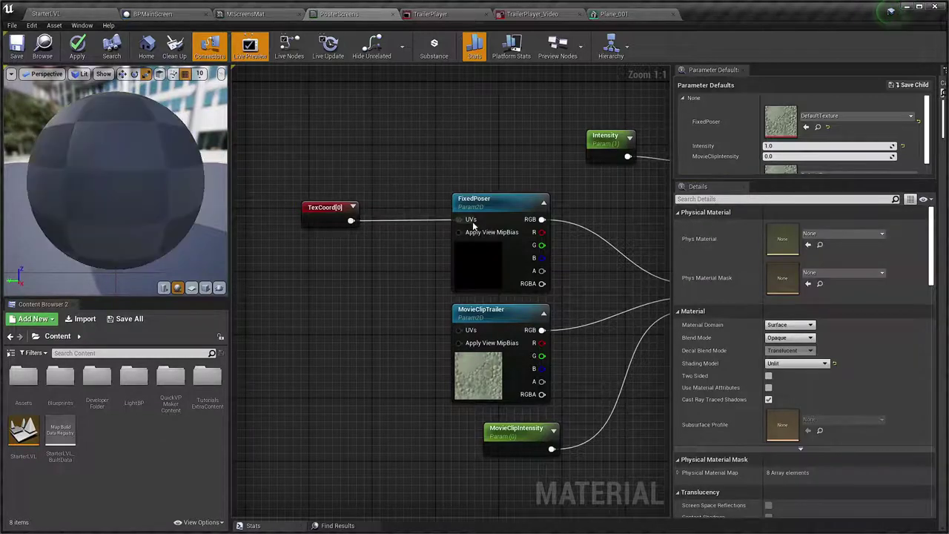
- Add a TexCoord node with index 1, wire it to MovieClipTrailer's UVs, and save PosterScreens
left_click(308, 304)
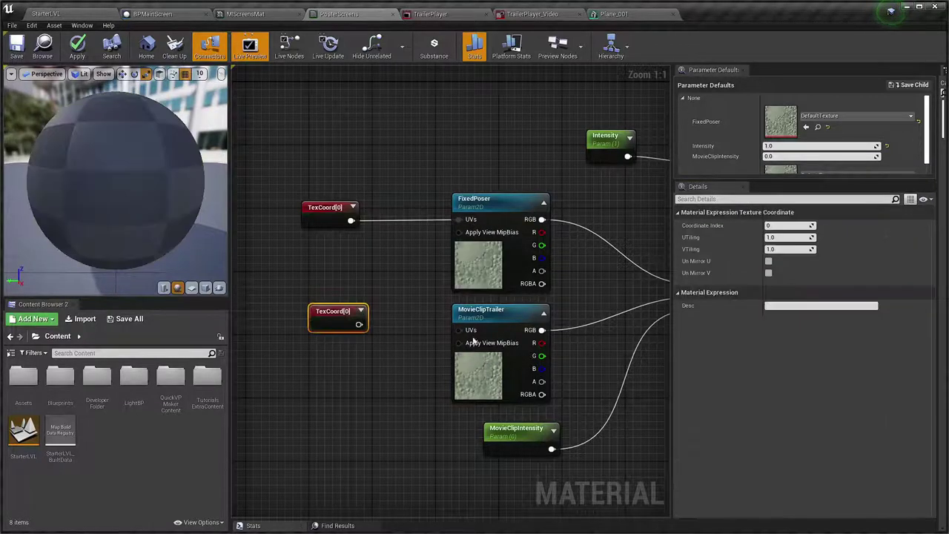
left_click(789, 225)
type("1")
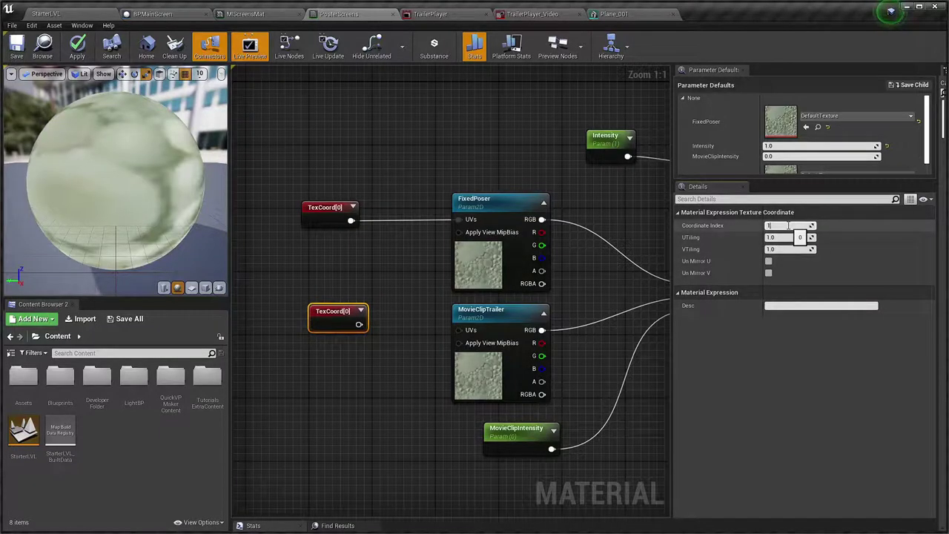
key("Return")
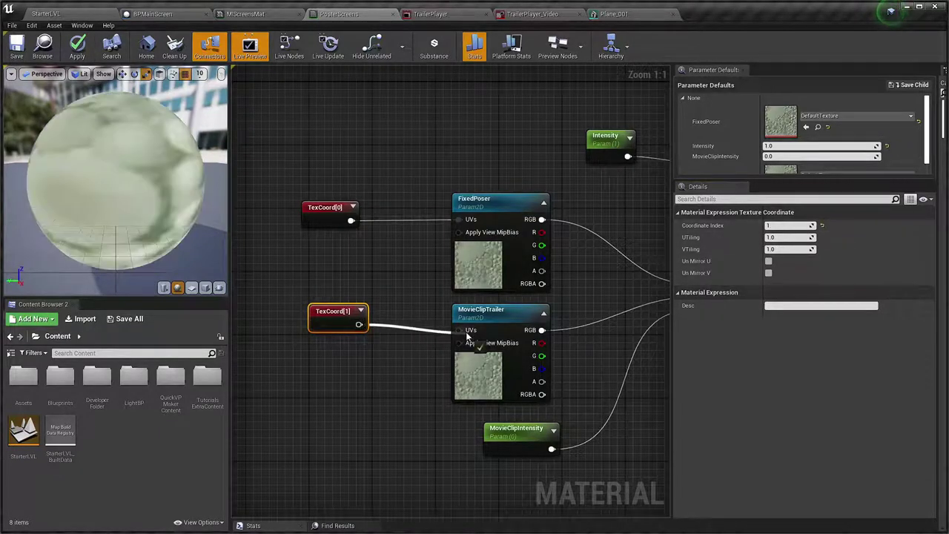
left_click_drag(359, 324, 459, 330)
left_click(16, 48)
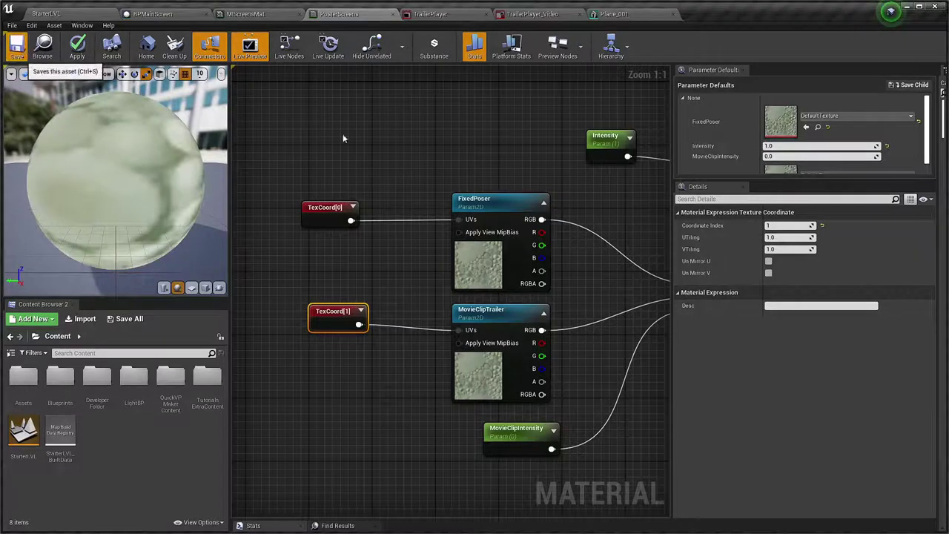
left_click(524, 320)
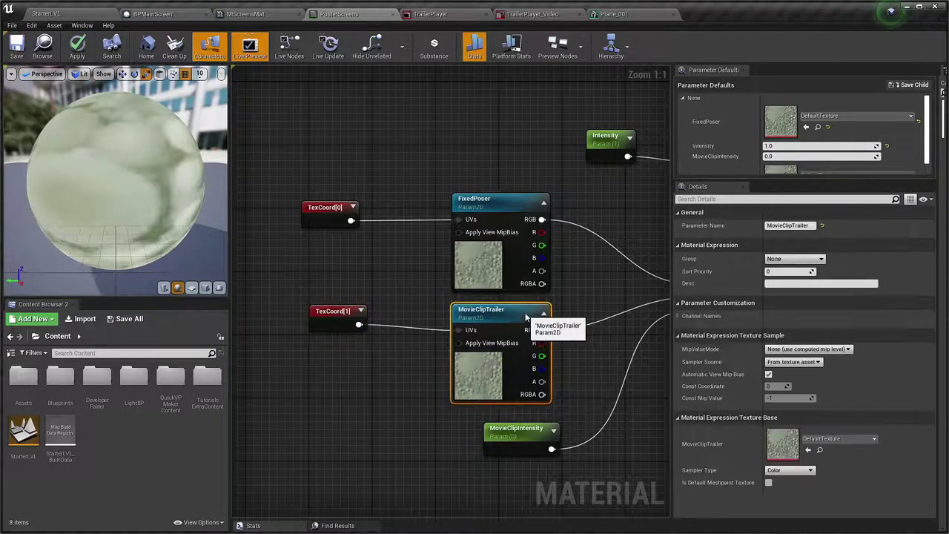
left_click(16, 46)
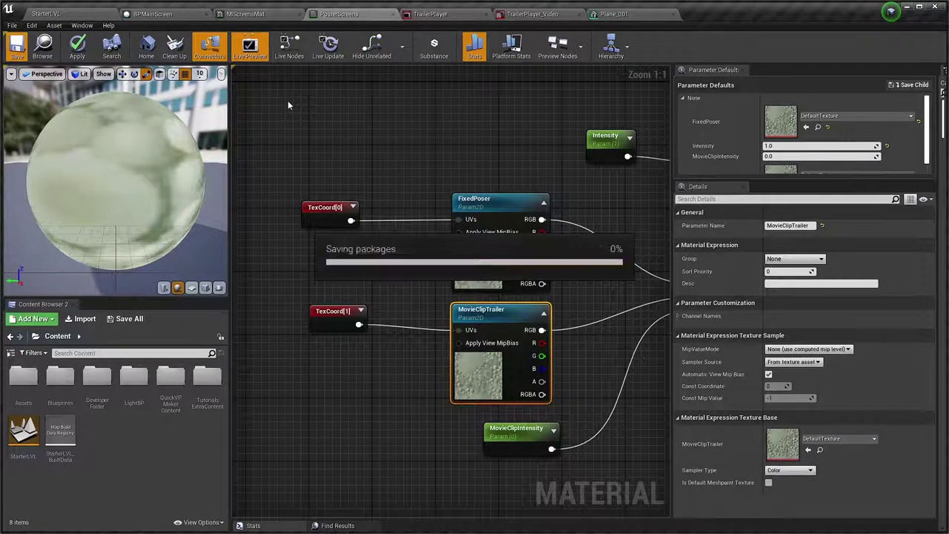
left_click(68, 18)
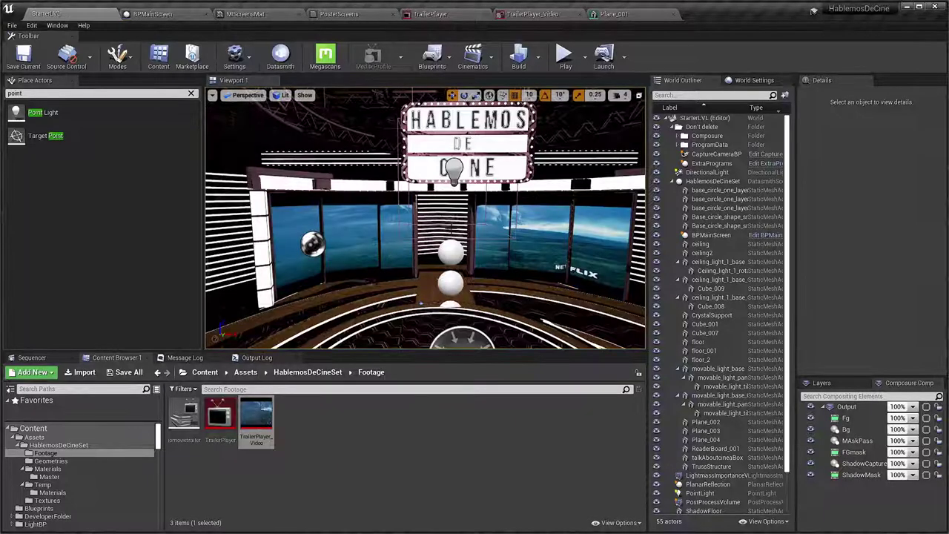
- Fly the view into the set toward the Netflix screens and CINE sign, then play the level
left_click_drag(424, 222, 474, 193)
mouse_move(424, 222)
left_mouse_down()
mouse_move(474, 223)
mouse_move(445, 222)
left_mouse_up()
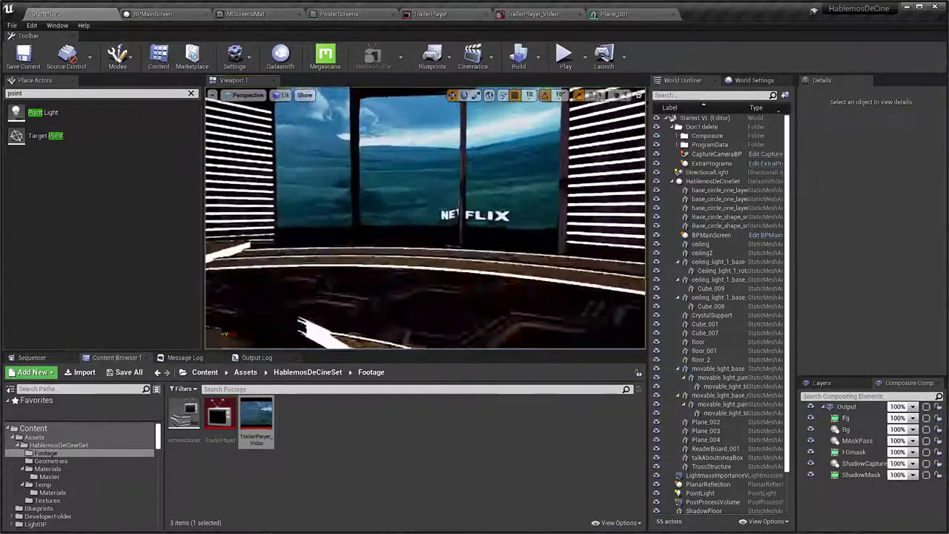
mouse_move(425, 223)
right_mouse_down()
mouse_move(415, 207)
mouse_move(425, 215)
right_mouse_up()
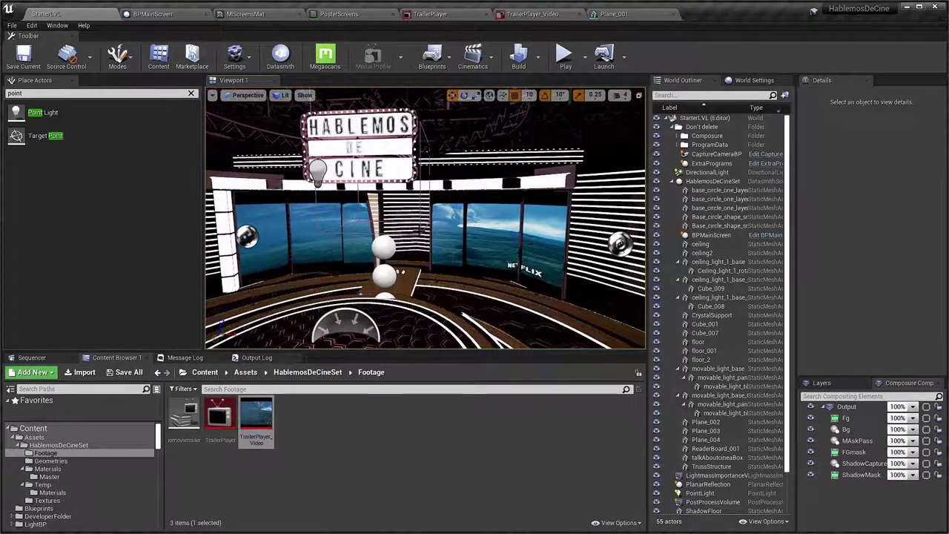
key("alt+p")
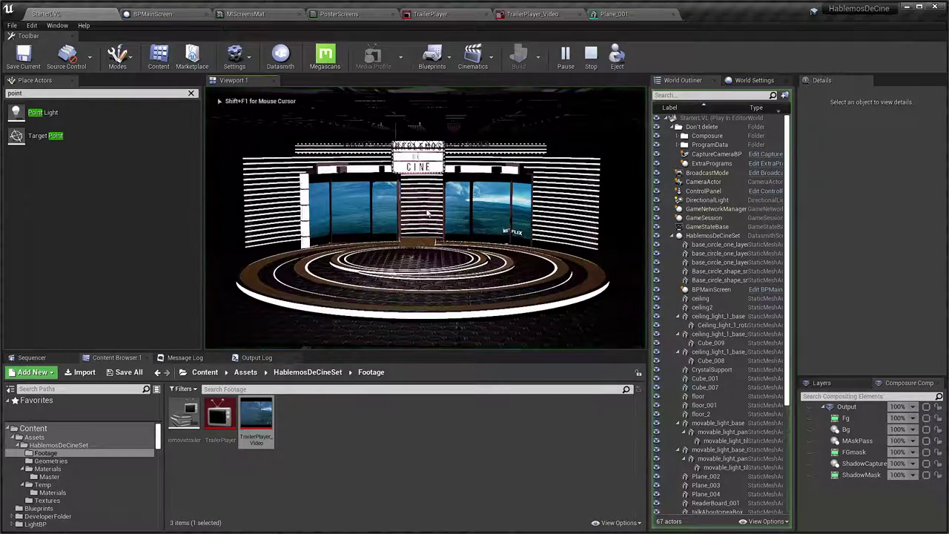
- Set MIScreensMat's MovieClipIntensity to 0.0 and play the level again to check the posters
left_click(271, 13)
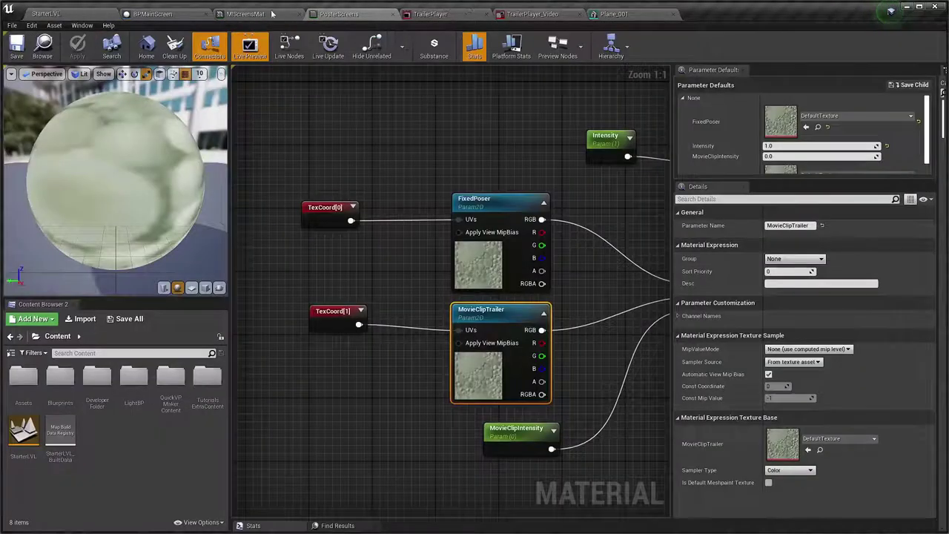
left_click(271, 14)
left_click(633, 224)
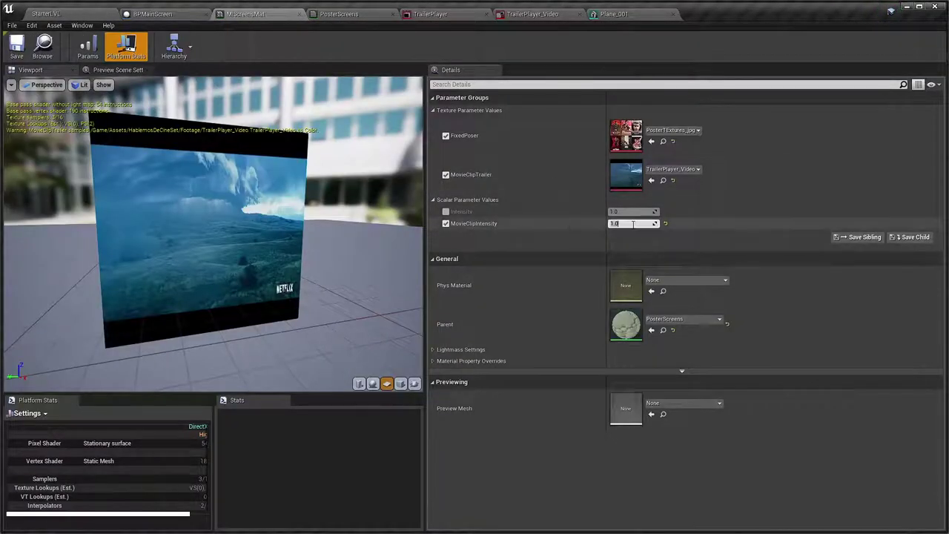
type("0")
key("Return")
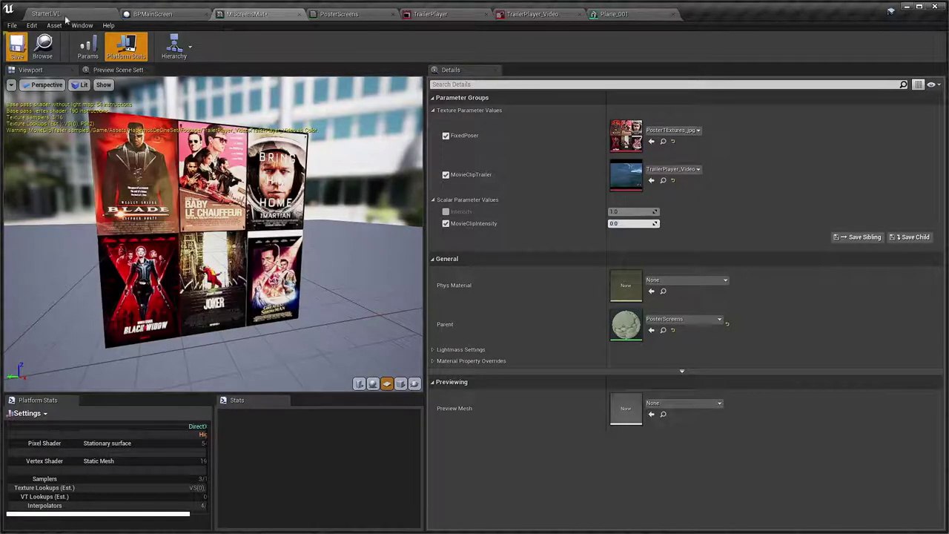
left_click(75, 15)
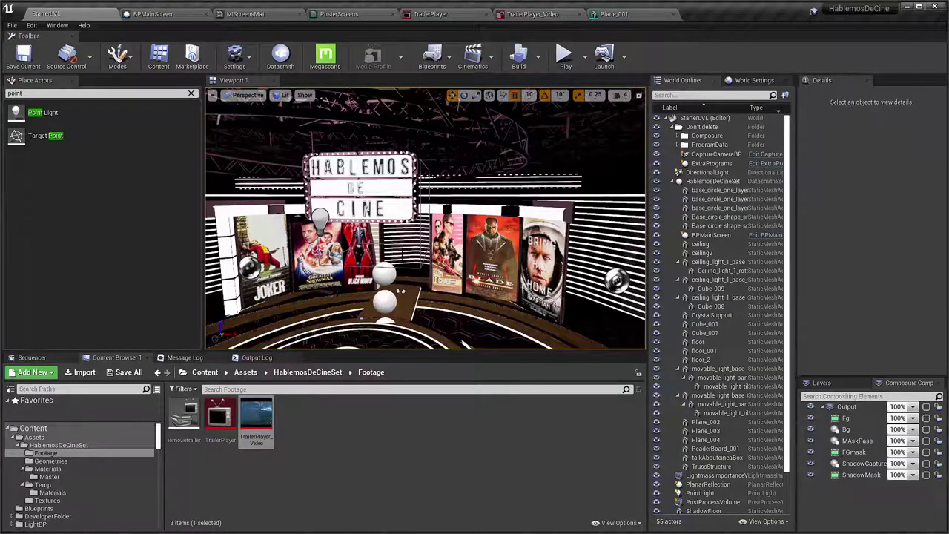
key("alt+p")
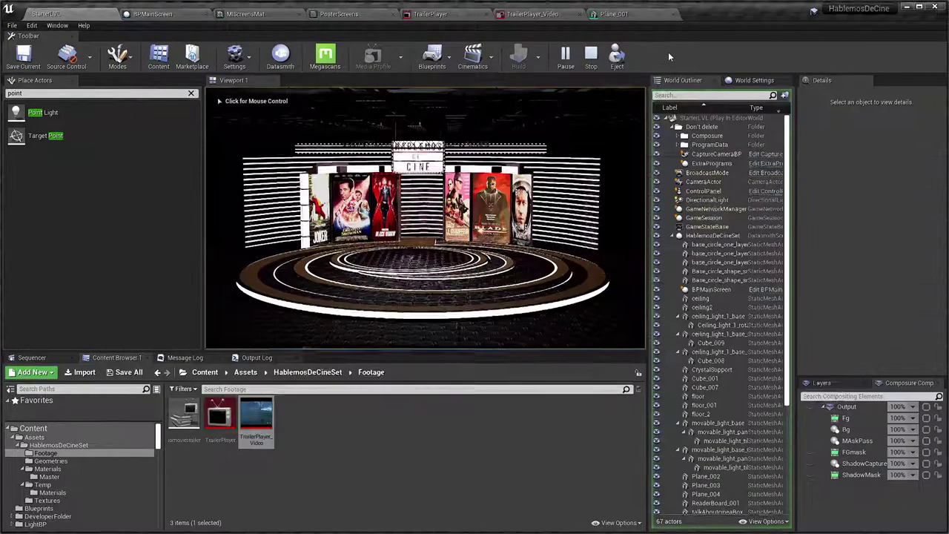
key("alt+Tab")
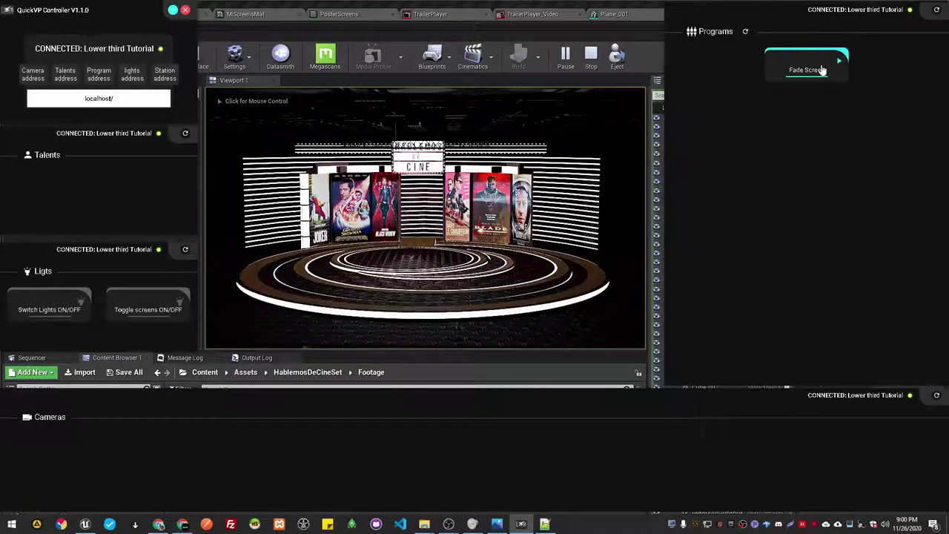
- Run Fade Screen in QuickVP Controller, then stop play and check the TrailerPlayer and TrailerPlayer_Video tabs
left_click(822, 69)
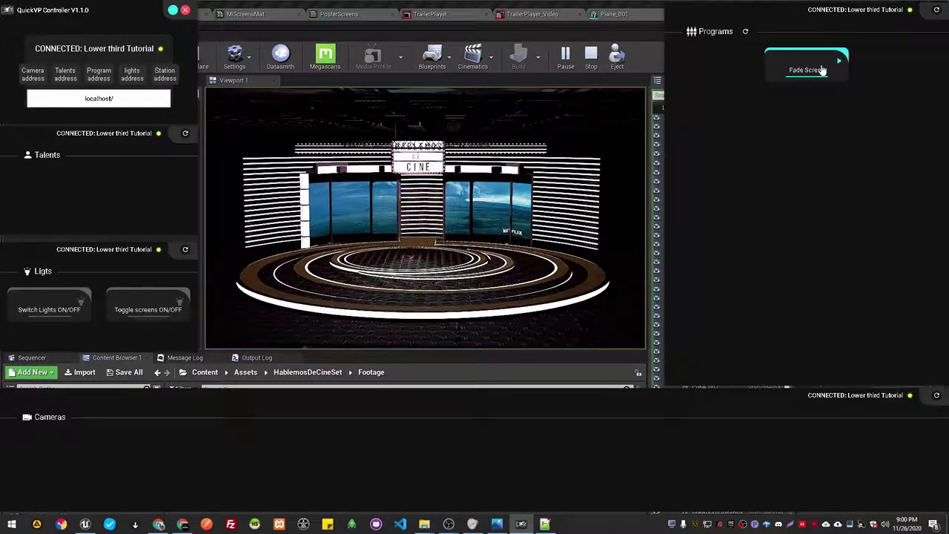
left_click(565, 182)
key("Escape")
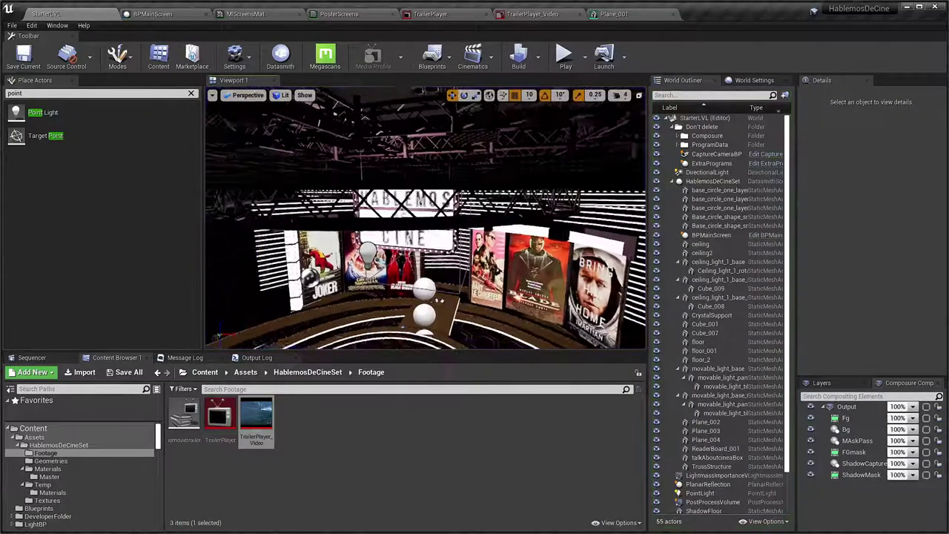
left_click(444, 13)
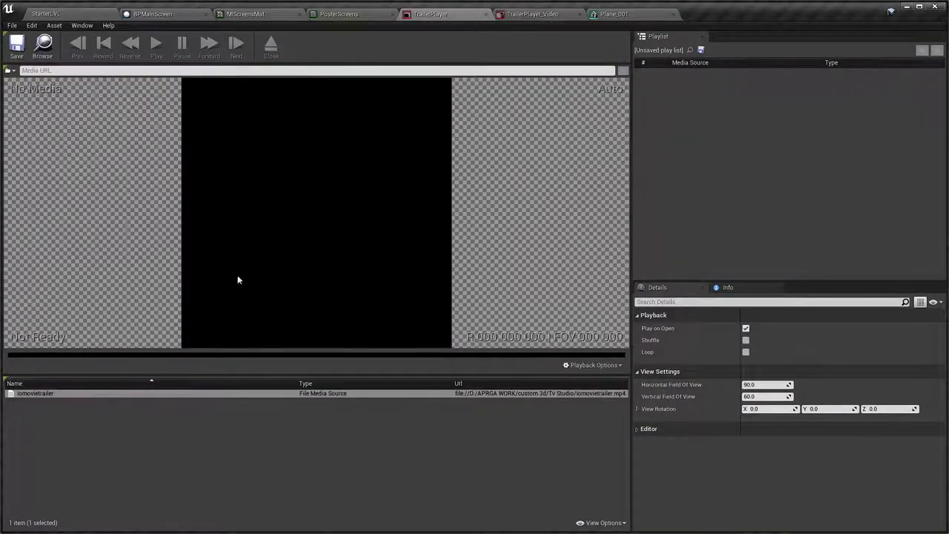
left_click(531, 13)
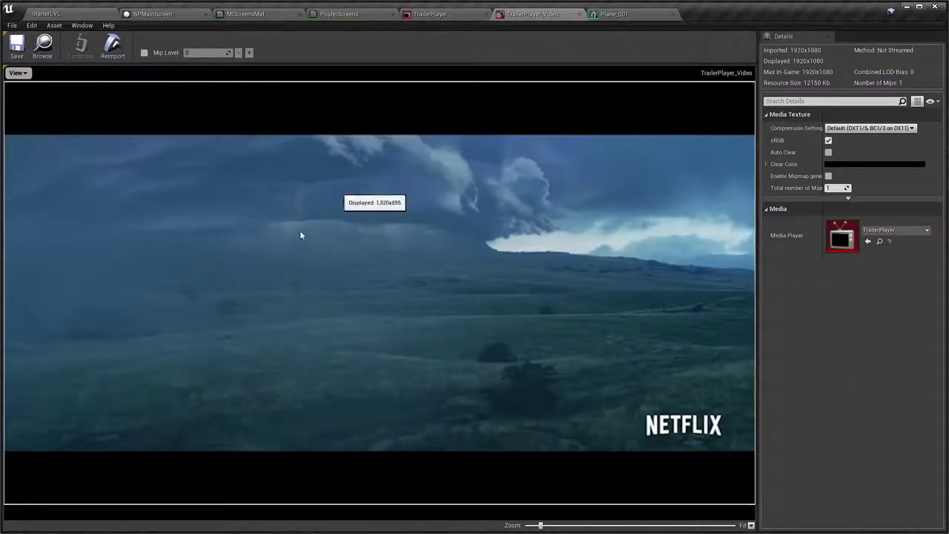
left_click(449, 14)
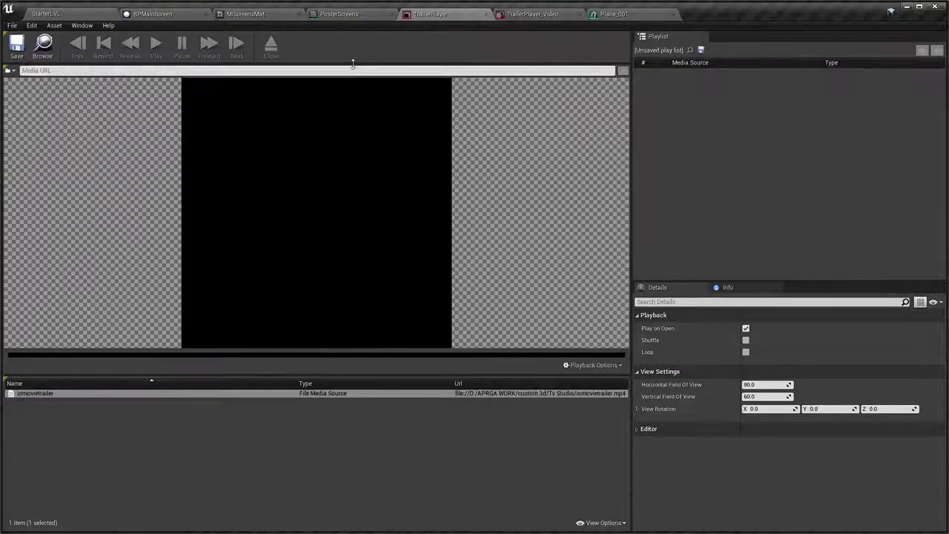
left_click(71, 13)
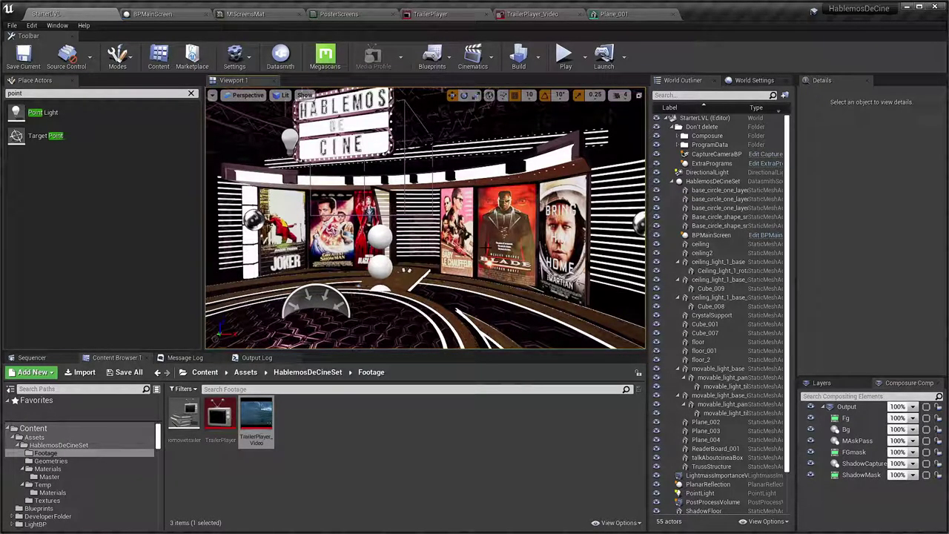
- Review the Event Play Program node in BPMainScreen's Event Graph
left_click(167, 14)
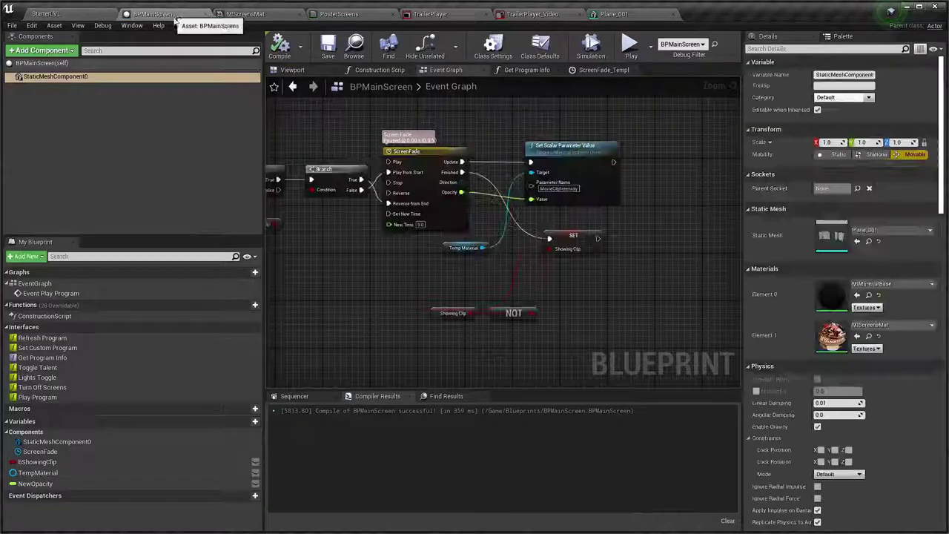
scroll(509, 291, "up", 2)
right_click_drag(316, 181, 519, 233)
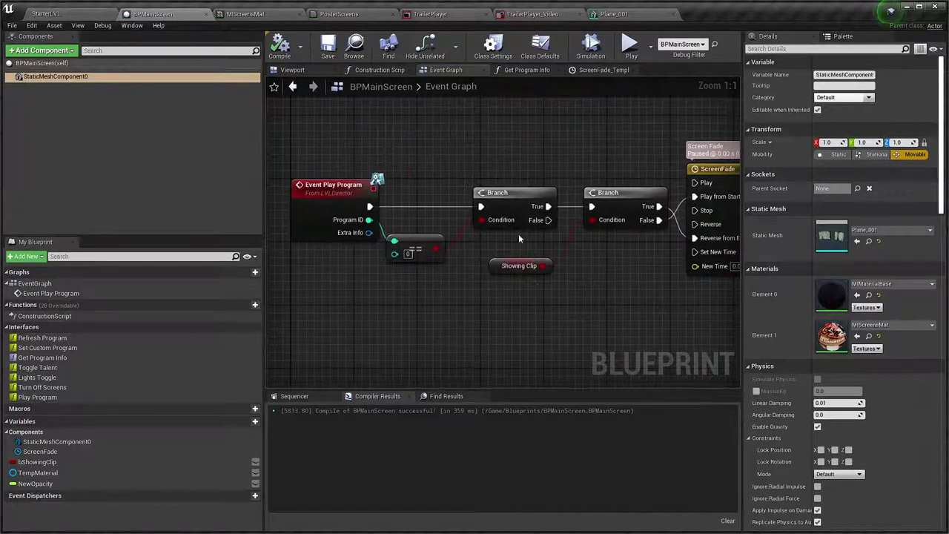
- Collapse the HablemosDeCineSet list and select ExtraPrograms in the Don't delete folder
left_click(56, 13)
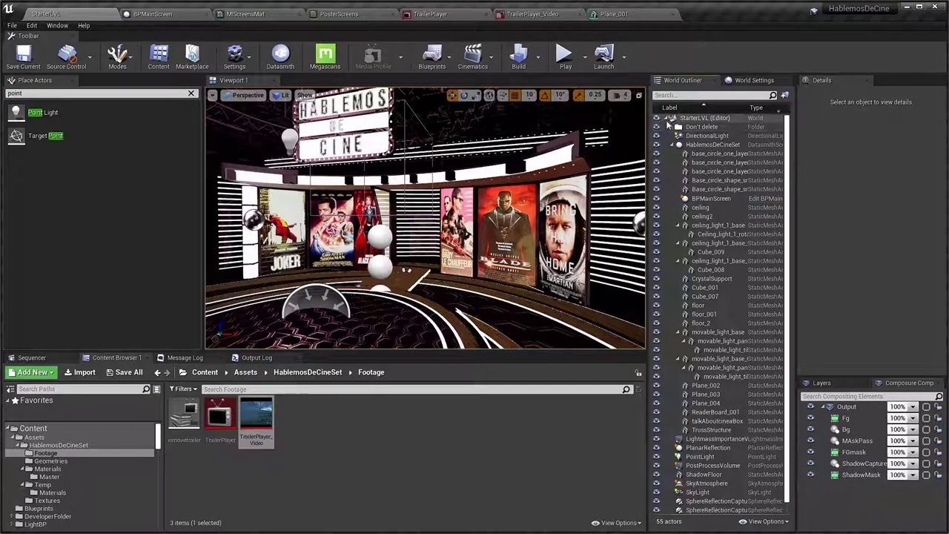
left_click(666, 118, "shift")
left_click(667, 118)
left_click(672, 127)
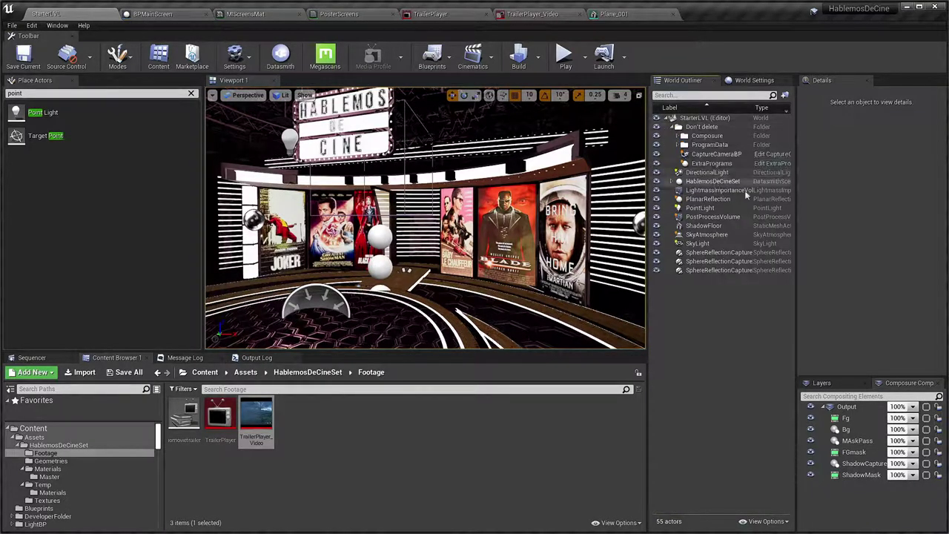
left_click(713, 164)
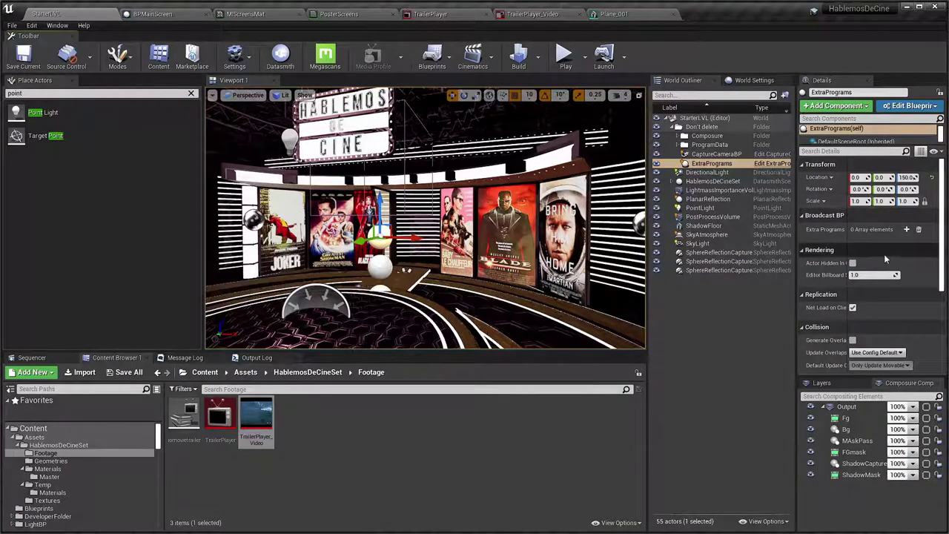
- Add an Extra Programs element described 'Play File' with TriggerID 1
left_click(906, 229)
left_click(808, 243)
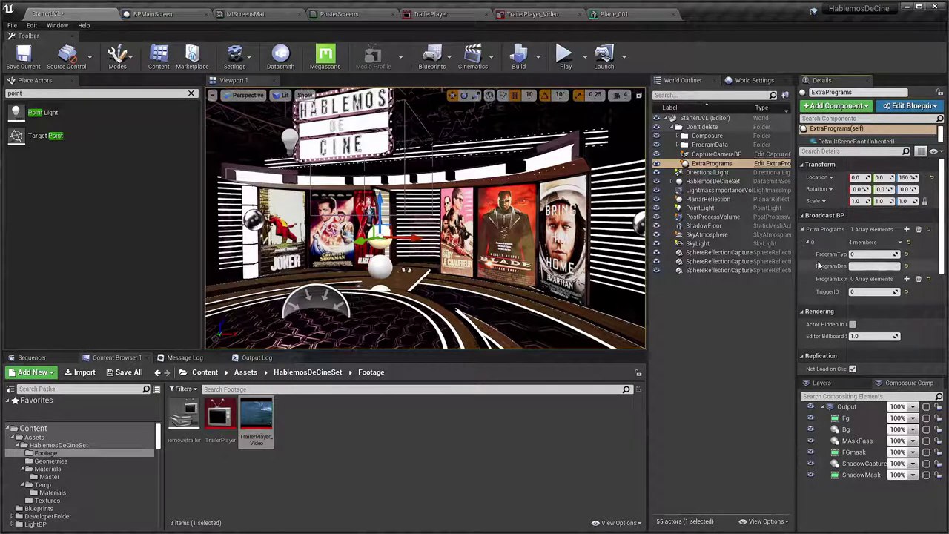
left_click_drag(797, 261, 745, 260)
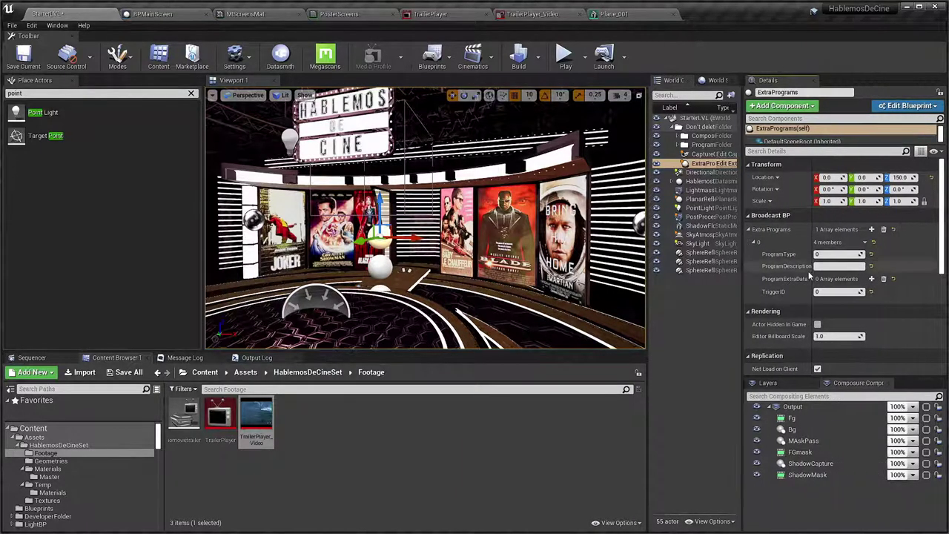
left_click_drag(812, 266, 836, 267)
type("Play File")
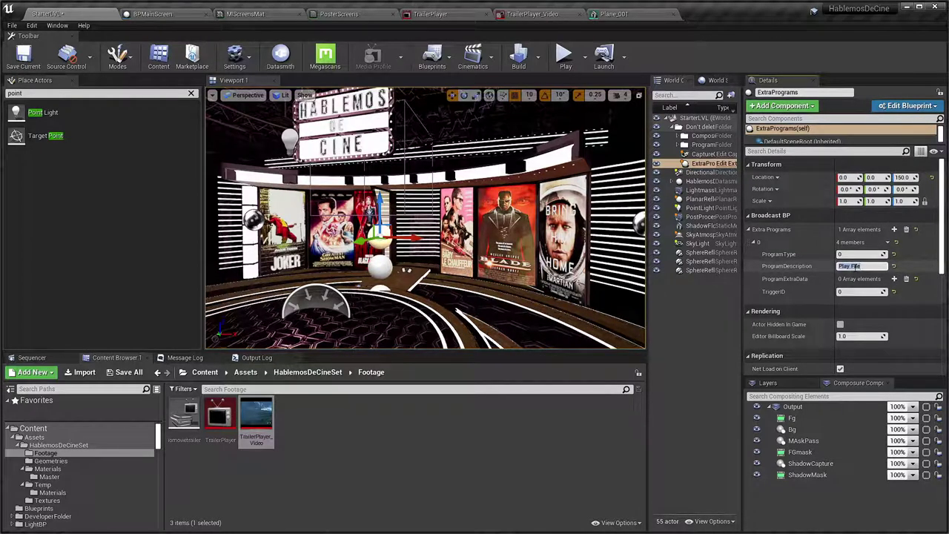
left_click_drag(860, 265, 854, 291)
type("1")
key("Return")
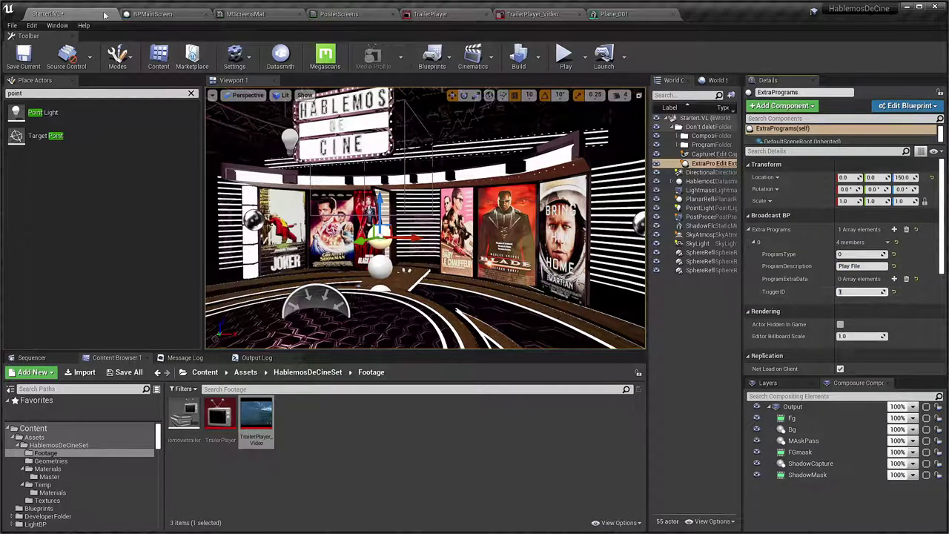
left_click(154, 14)
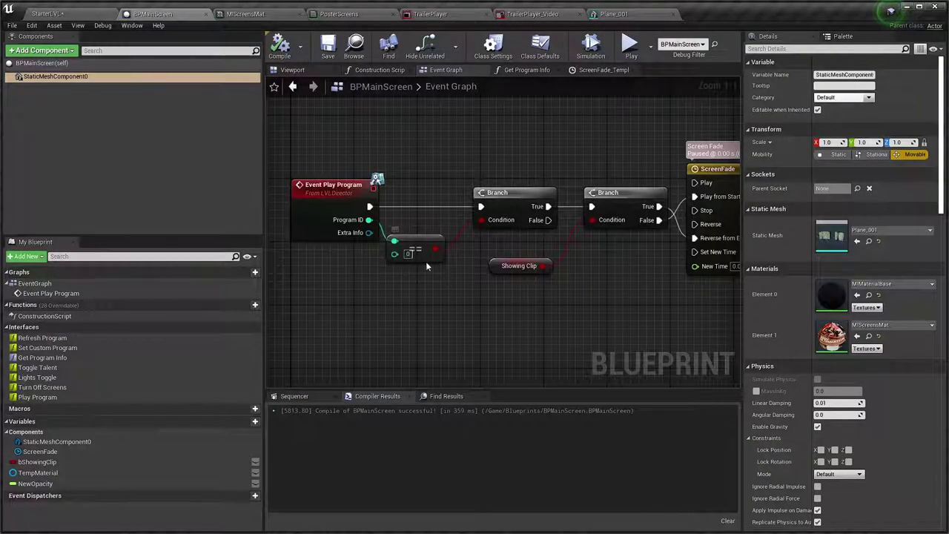
left_click(46, 13)
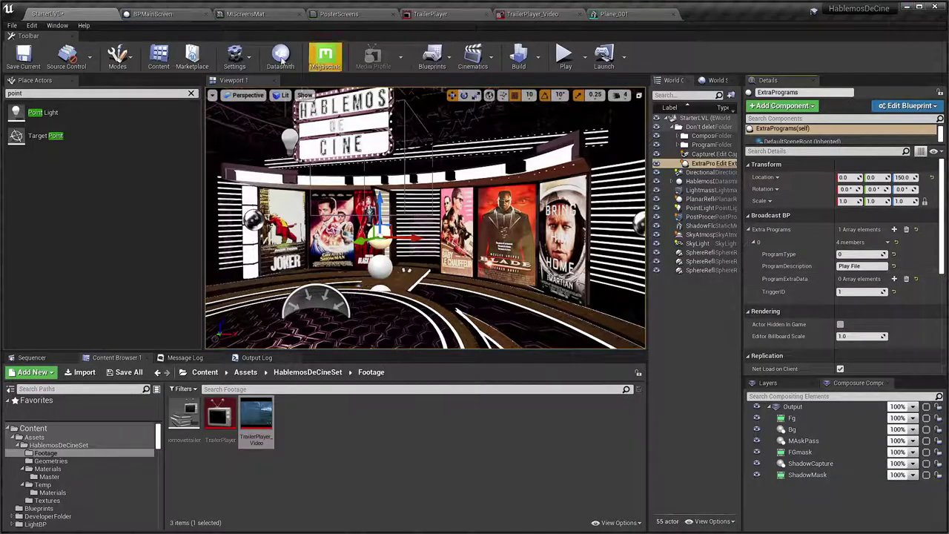
- Save the StarterLVL map and trigger the Play File program from QuickVP Controller
left_click(23, 55)
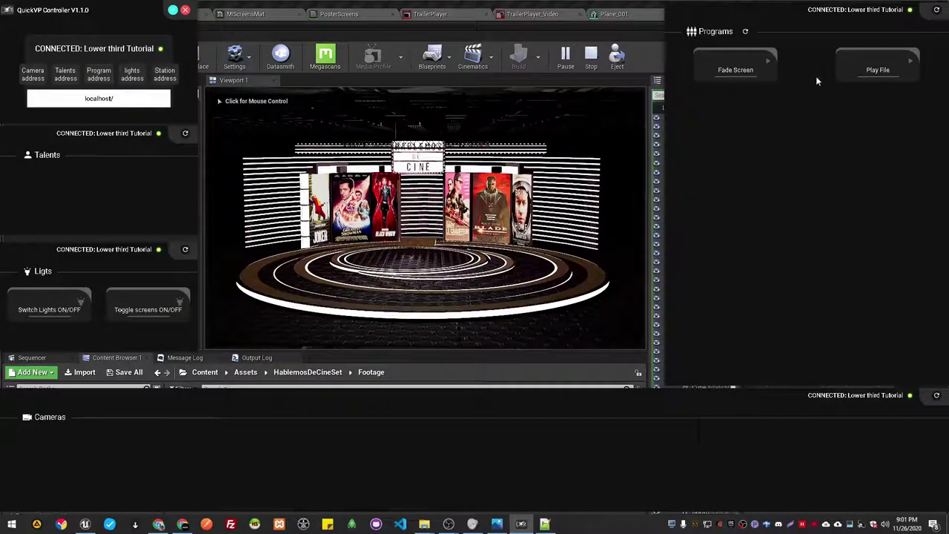
left_click(864, 71)
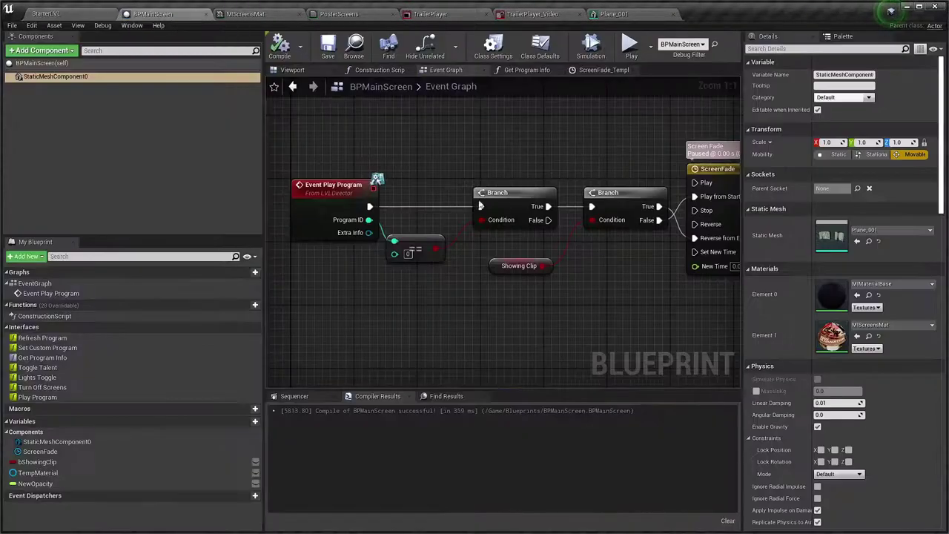
- Delete the equality node and the first Branch after Event Play Program
scroll(520, 241, "down", 2)
scroll(558, 287, "down", 3)
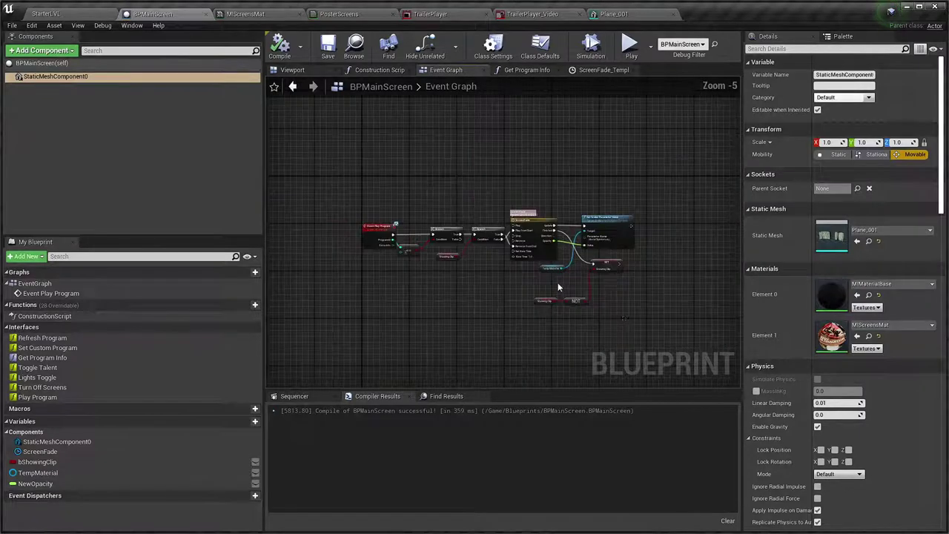
key("ctrl+a")
left_click(439, 202)
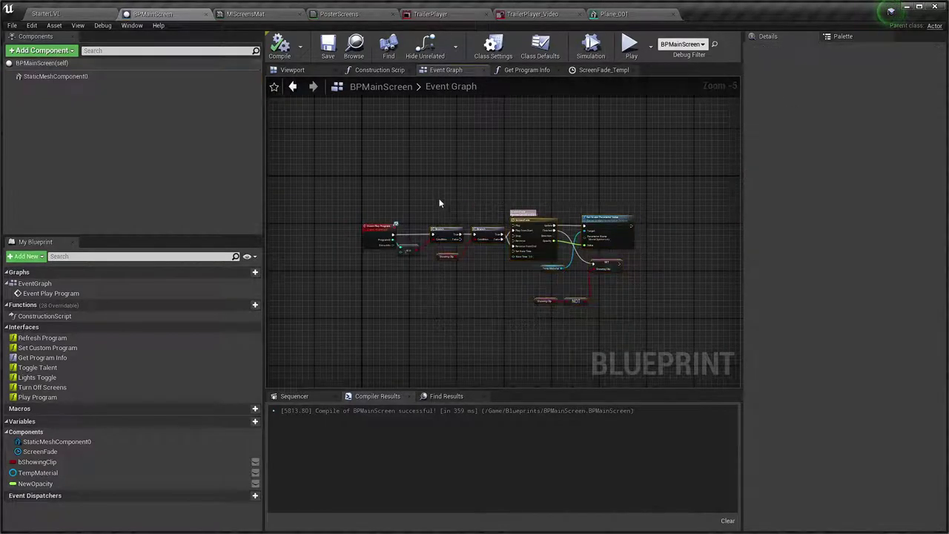
left_click_drag(638, 305, 636, 303)
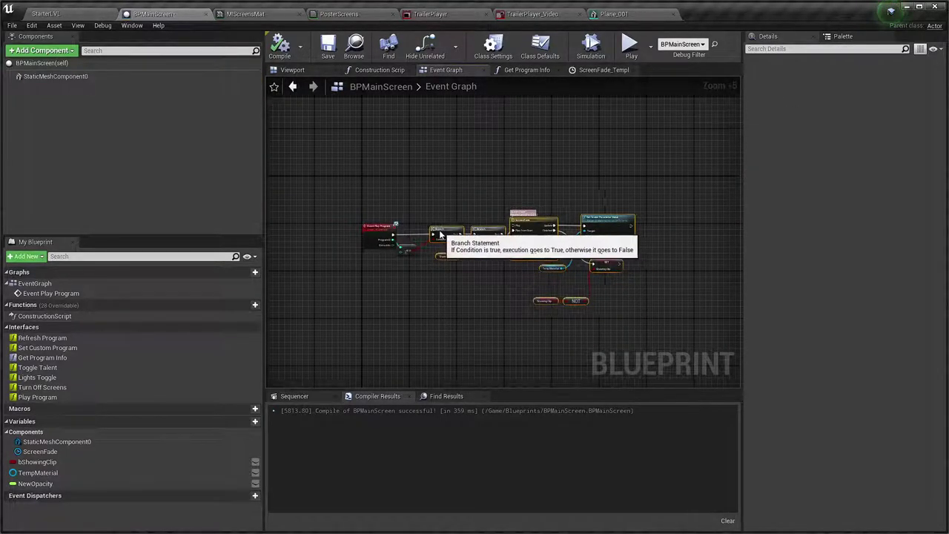
left_click_drag(451, 266, 444, 265)
scroll(445, 267, "up", 3)
right_click_drag(438, 285, 528, 314)
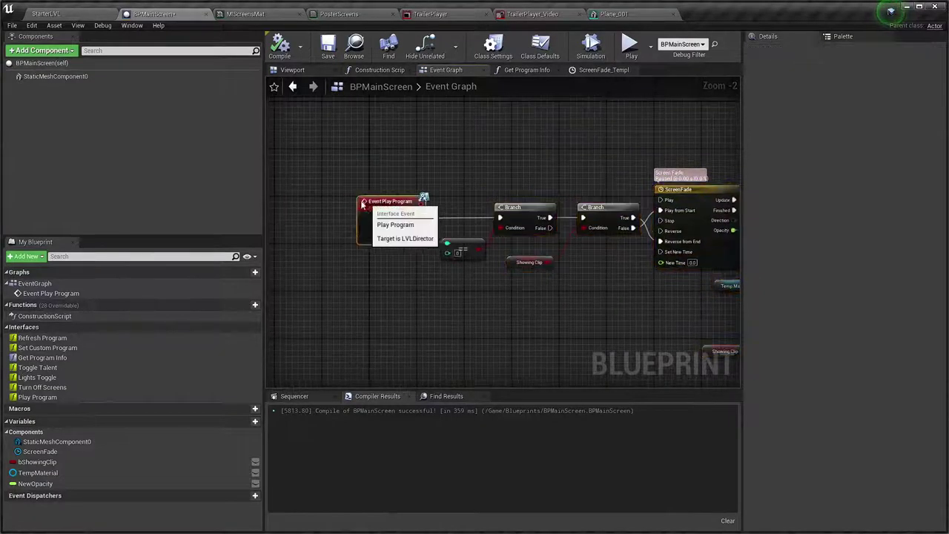
scroll(449, 311, "up", 2)
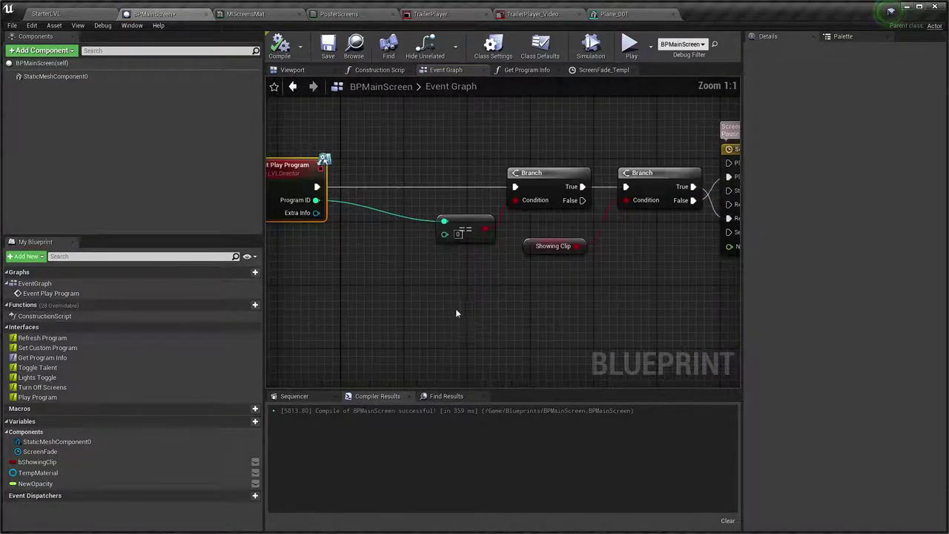
right_click_drag(442, 280, 507, 312)
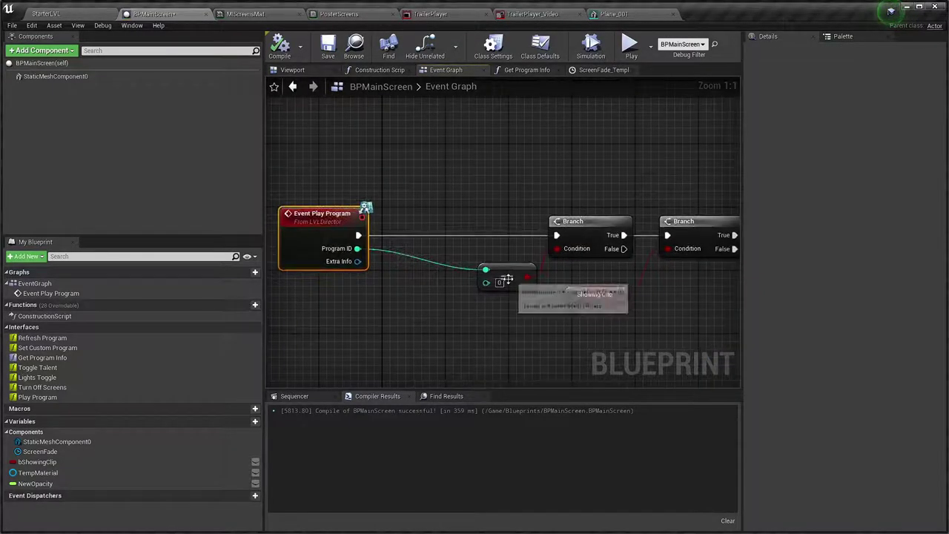
left_click_drag(513, 284, 434, 284)
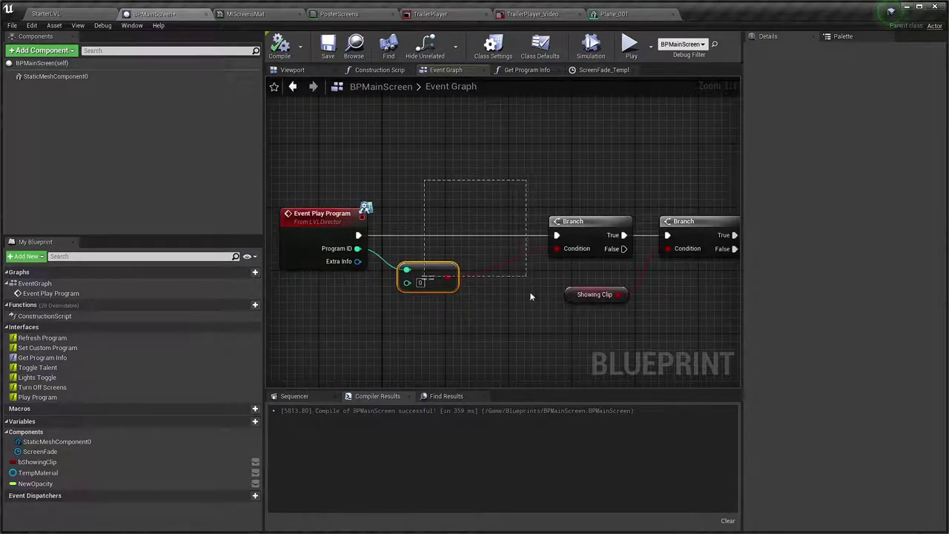
key("Delete")
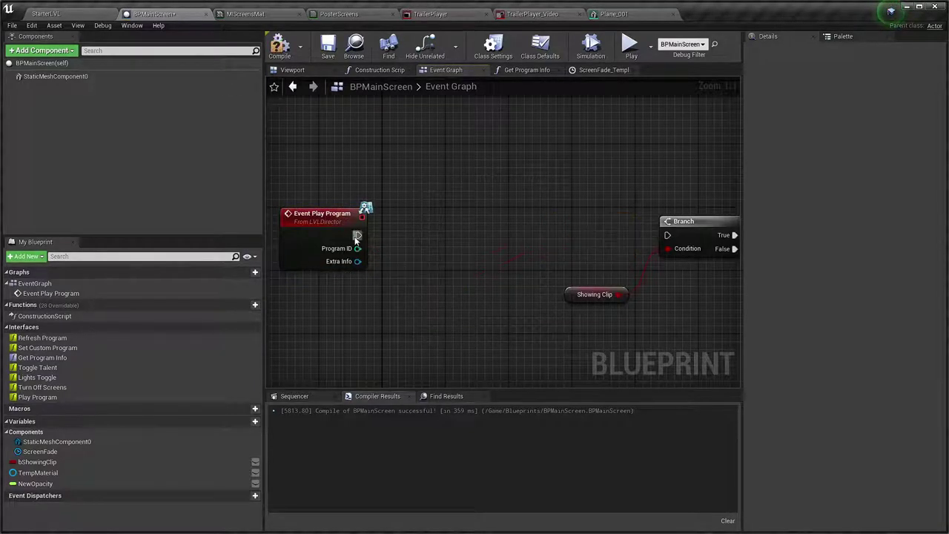
- Add a Switch on Int after Event Play Program, with no default pin and outputs 0 and 1
left_click_drag(358, 236, 437, 220)
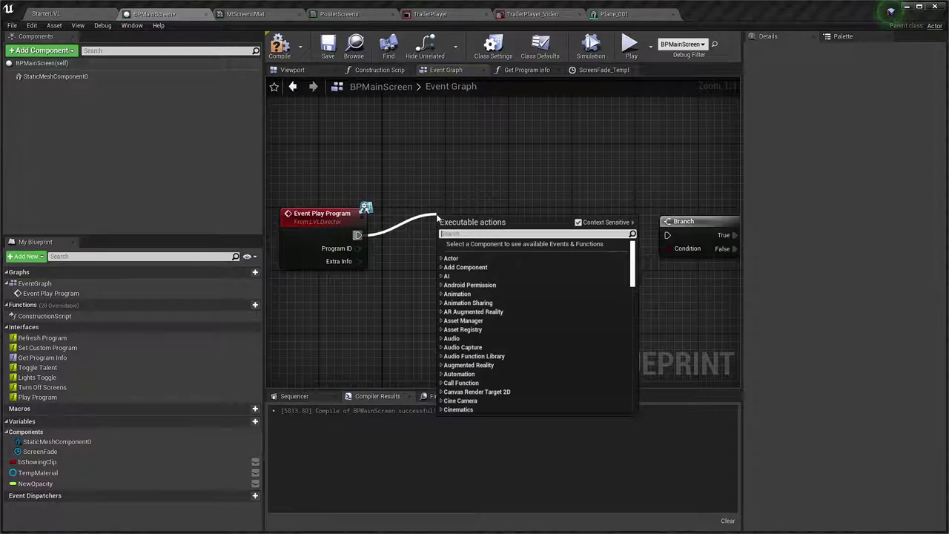
type("switch")
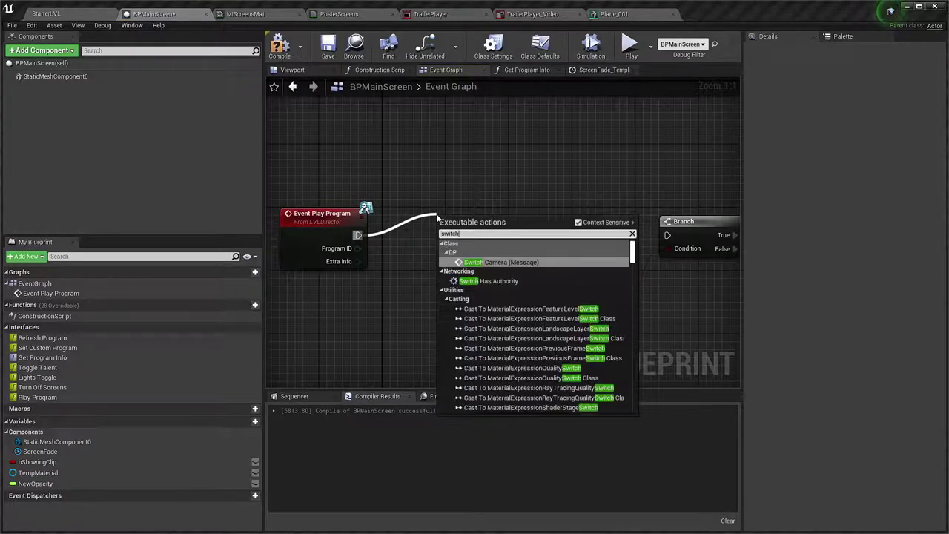
type(" on int")
key("Return")
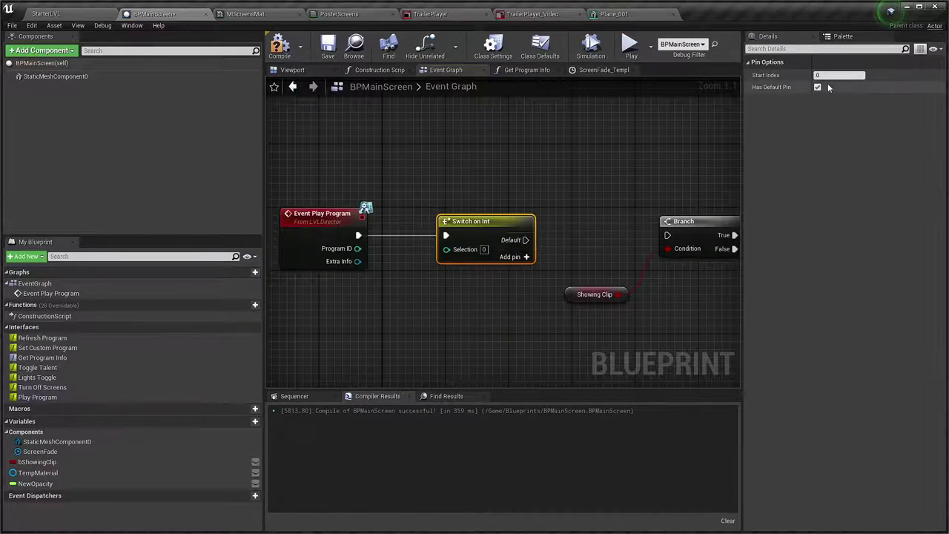
left_click(817, 87)
left_click(516, 243)
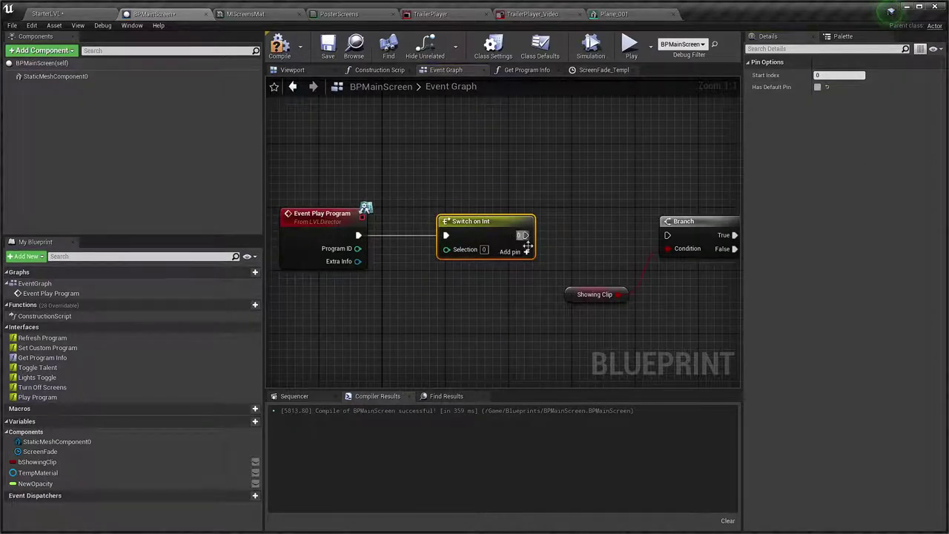
left_click(527, 251)
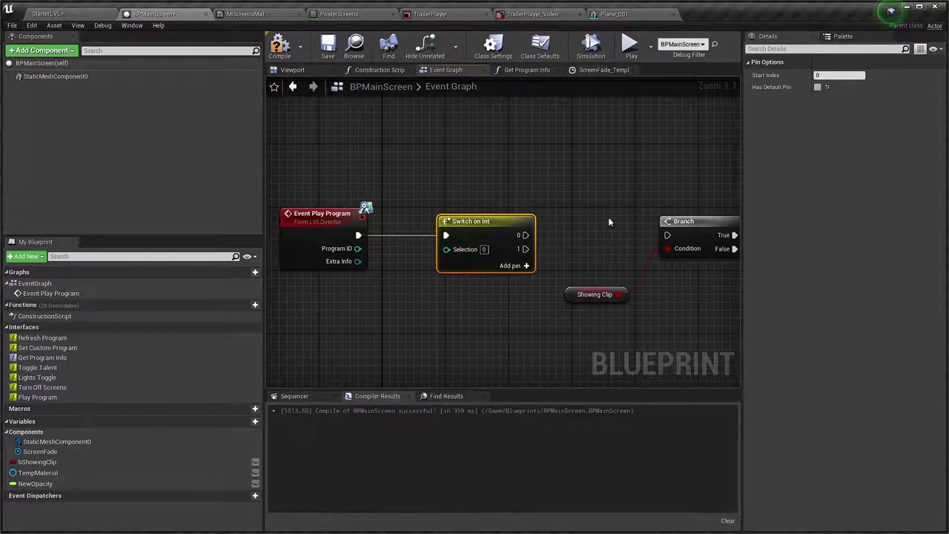
- Wire Program ID into the switch's Selection and output 0 into the fade Branch
mouse_move(514, 224)
left_mouse_down()
mouse_move(464, 188)
mouse_move(450, 215)
mouse_move(465, 228)
left_mouse_up()
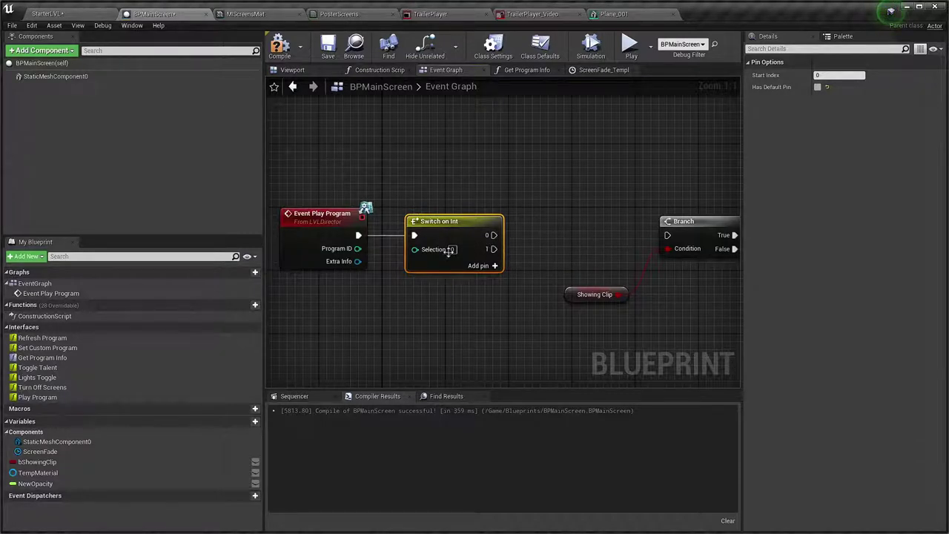
left_click_drag(357, 248, 420, 250)
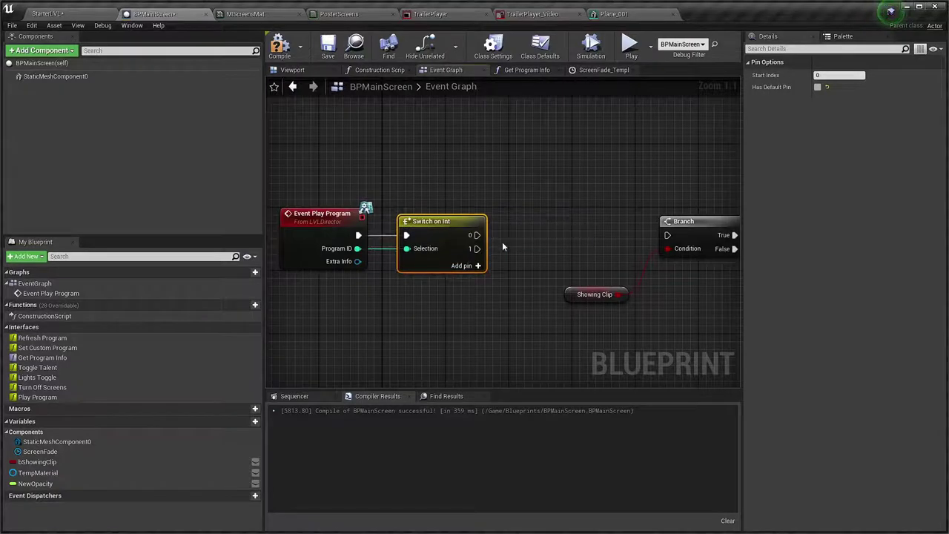
left_click_drag(476, 235, 667, 238)
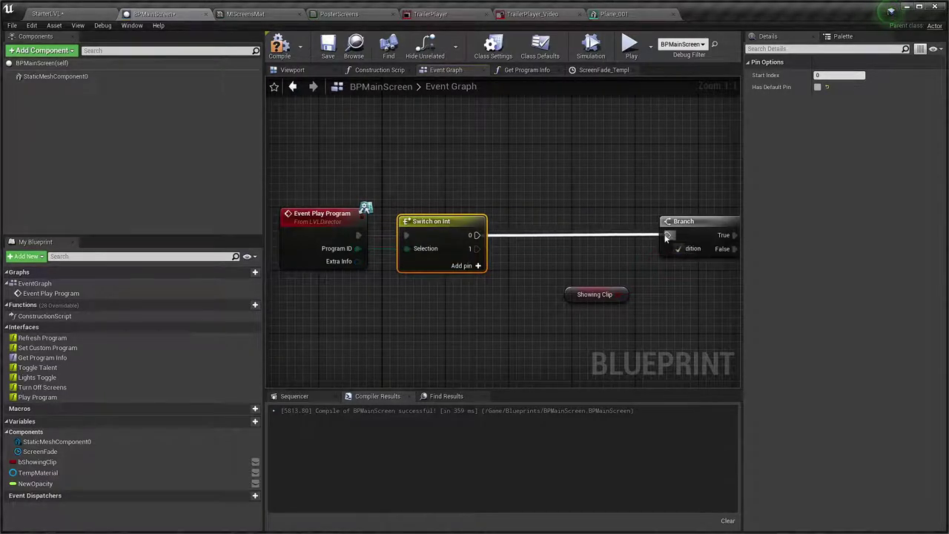
scroll(365, 207, "down", 6)
scroll(488, 222, "up", 3)
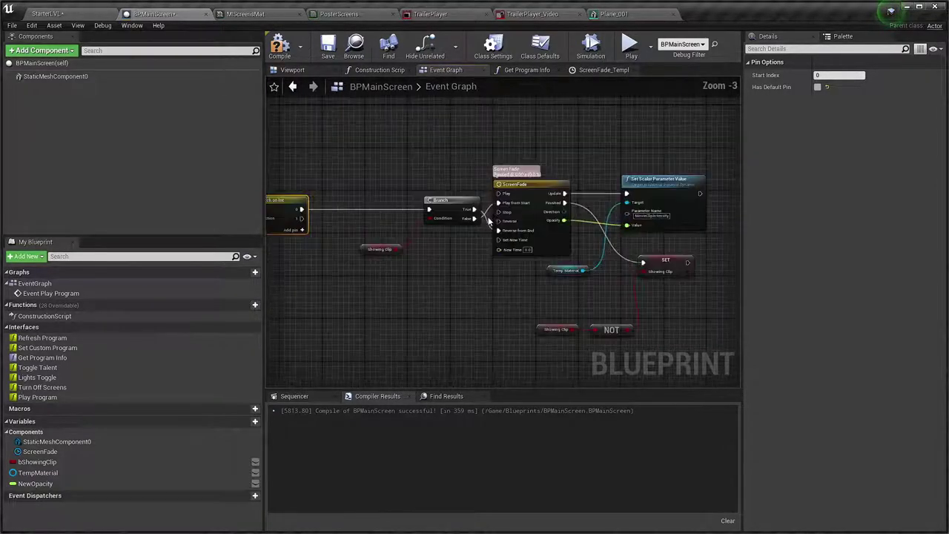
left_click(695, 240)
- Group the fade nodes above the switch under a 'Fade The Screen' comment
key("Home")
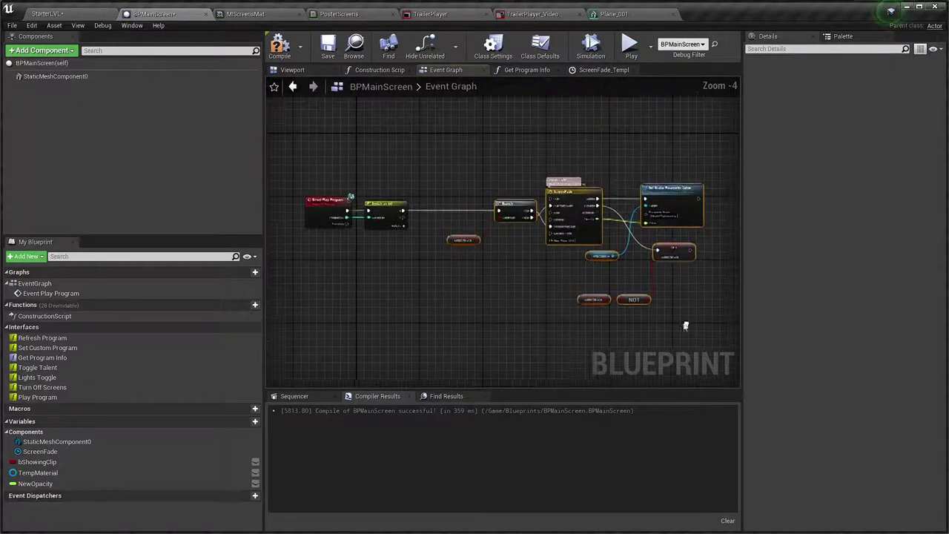
left_click_drag(571, 194, 571, 123)
right_click_drag(556, 210, 530, 277)
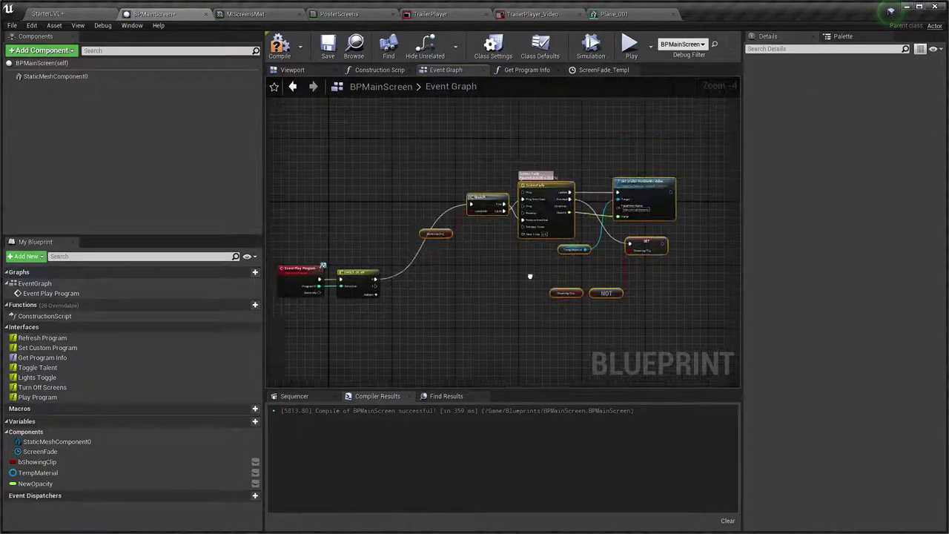
type("cFade")
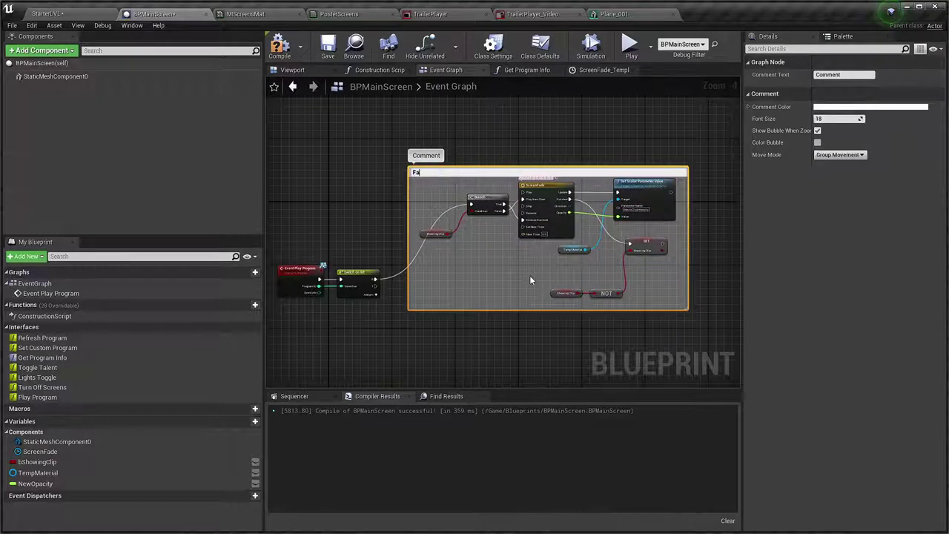
type(" The Scr")
type("een")
key("Return")
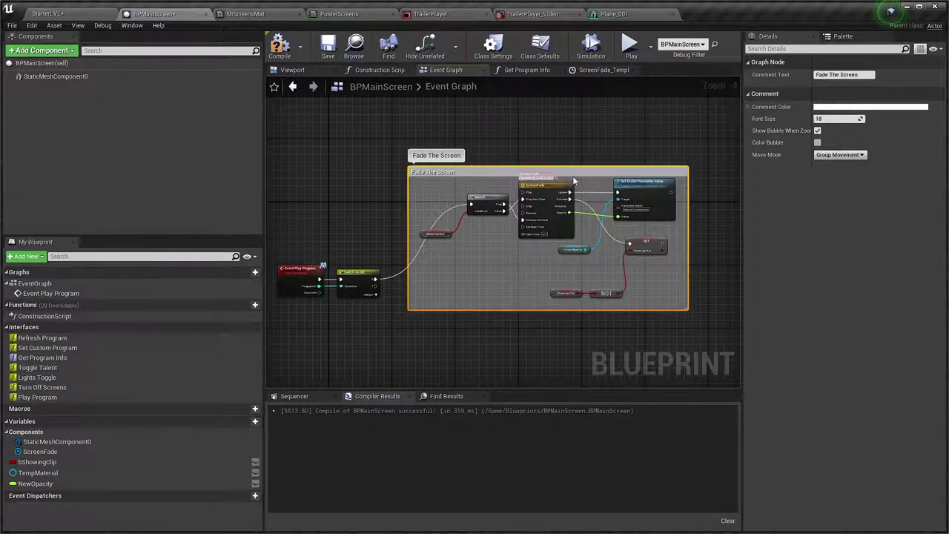
left_click_drag(575, 167, 571, 140)
scroll(399, 334, "up", 2)
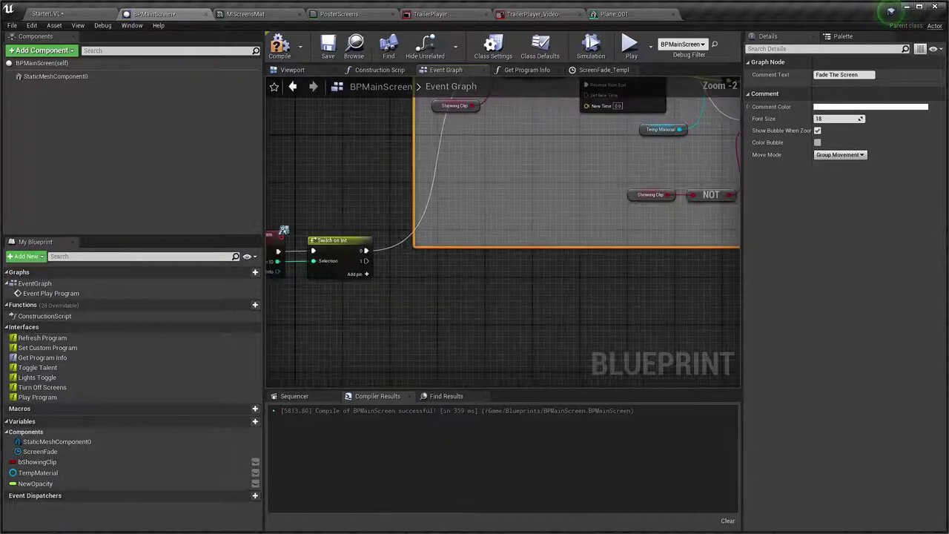
mouse_move(388, 284)
right_mouse_down()
mouse_move(416, 278)
mouse_move(470, 303)
right_mouse_up()
- Inspect the ExtraPrograms actor's program settings in the Don't delete folder of StarterLVL
left_click(52, 14)
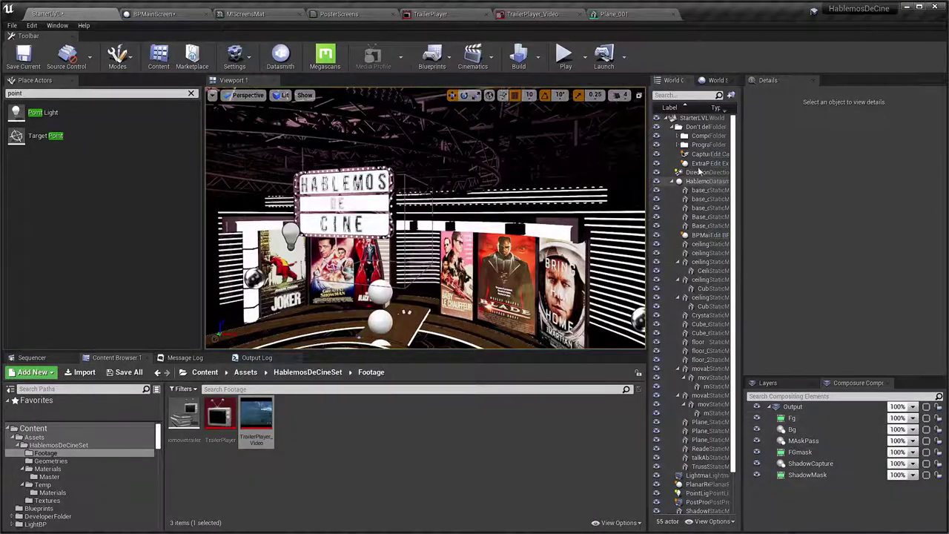
left_click(667, 118, "shift")
left_click(667, 118)
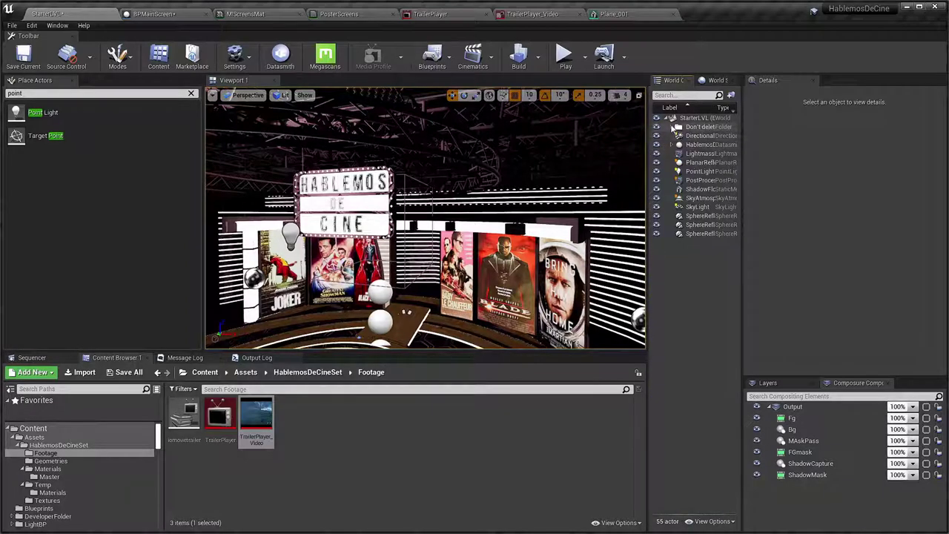
left_click(673, 126)
left_click(706, 163)
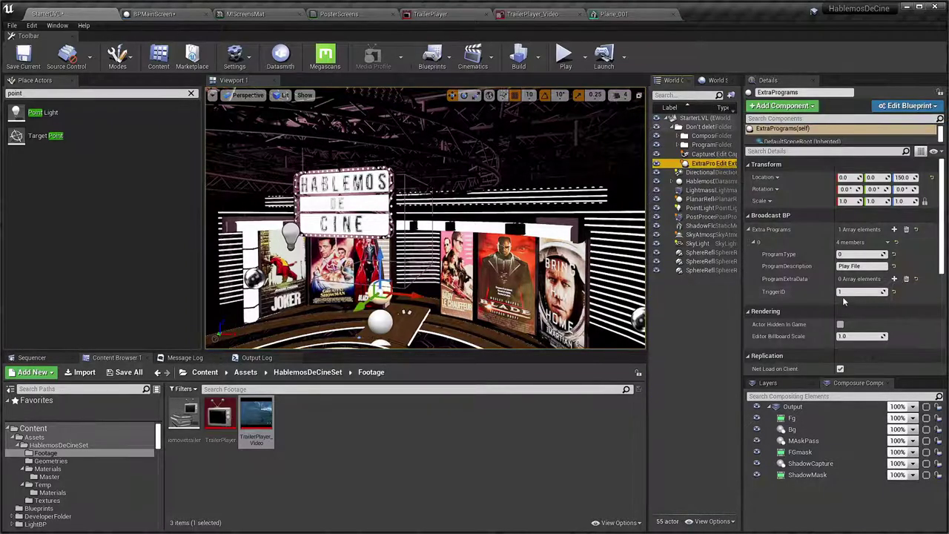
left_click(152, 14)
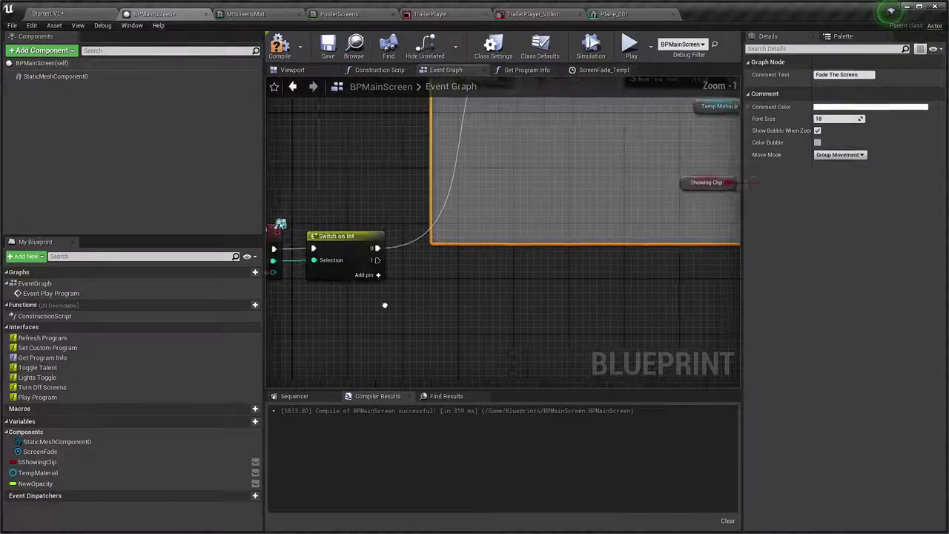
scroll(384, 305, "down", 3)
scroll(474, 282, "up", 2)
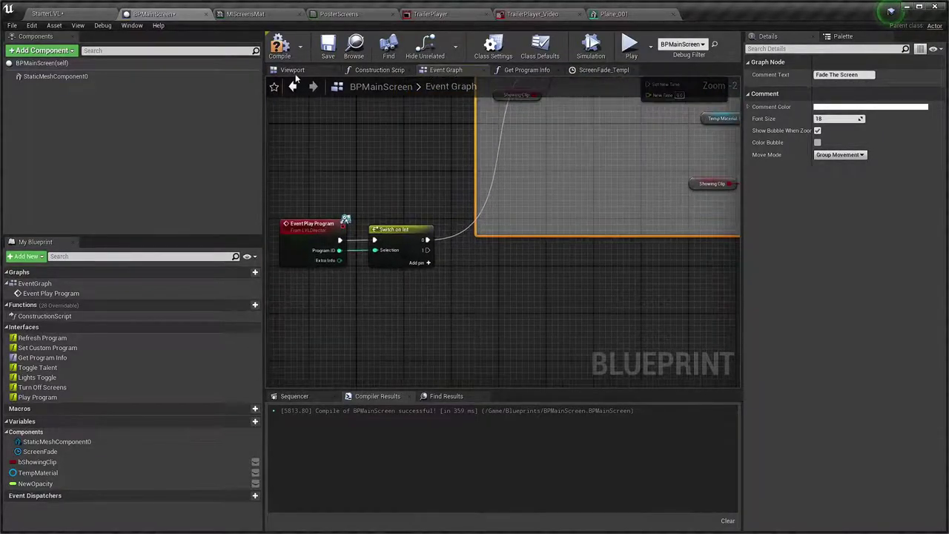
left_click(46, 13)
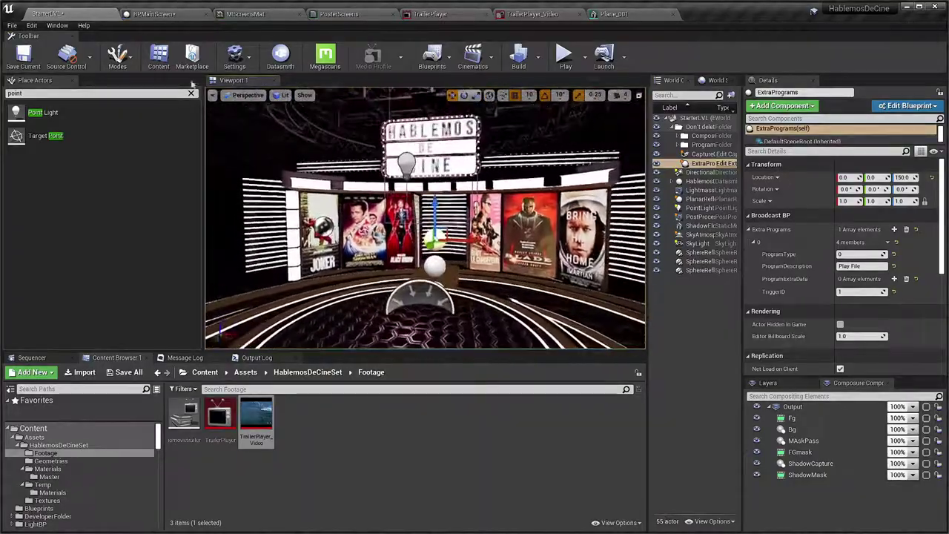
left_click(156, 15)
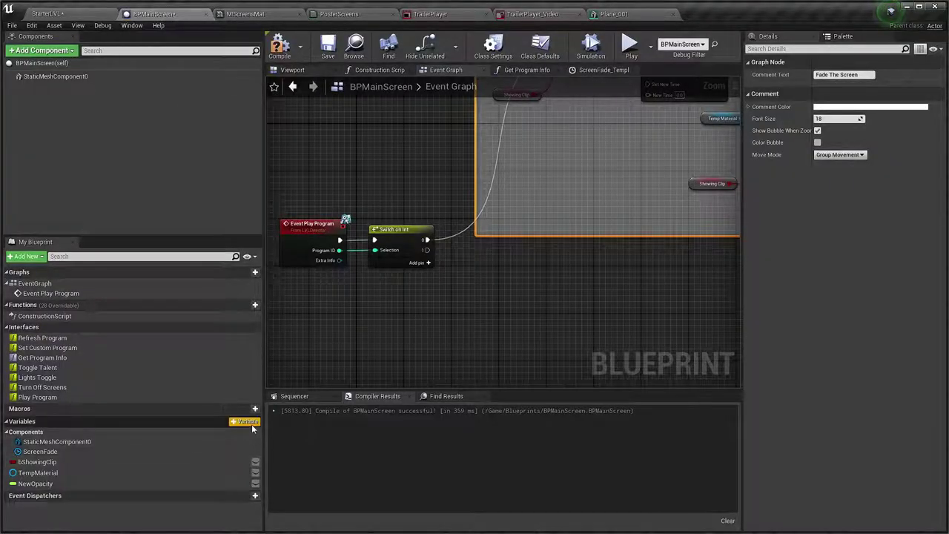
- Create a MediaPlayer variable of type Media Player Object Reference and compile
left_click(244, 422)
type("MediaPlay")
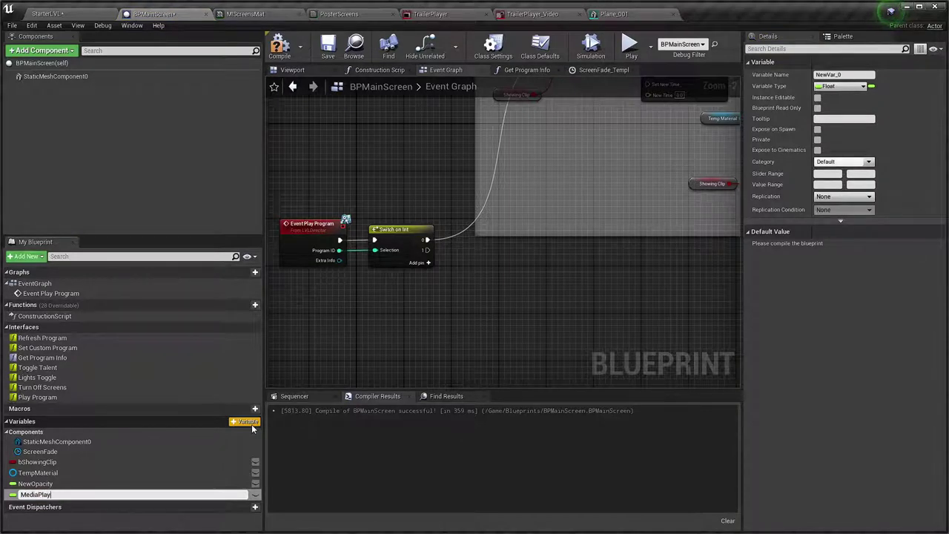
type("er")
key("Return")
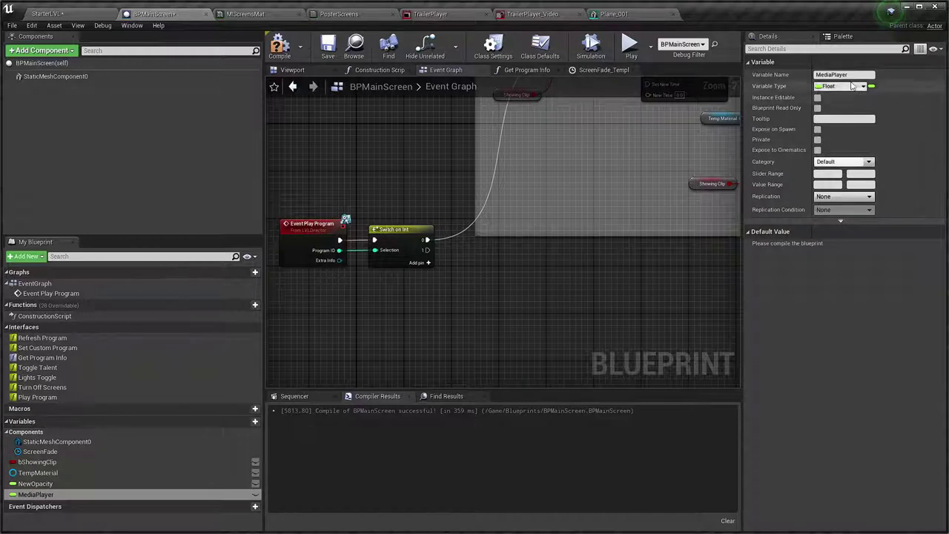
left_click(853, 86)
type("Media pla")
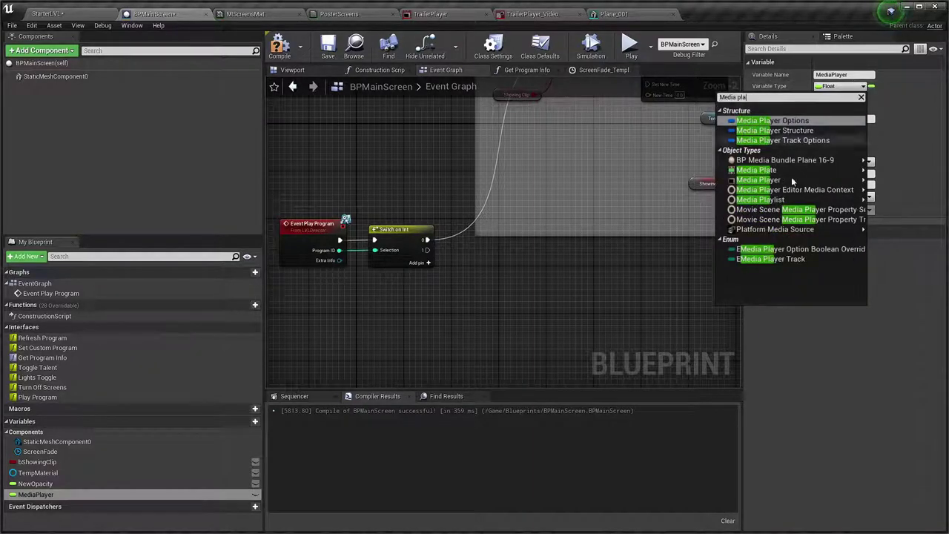
mouse_move(791, 179)
left_click(667, 185)
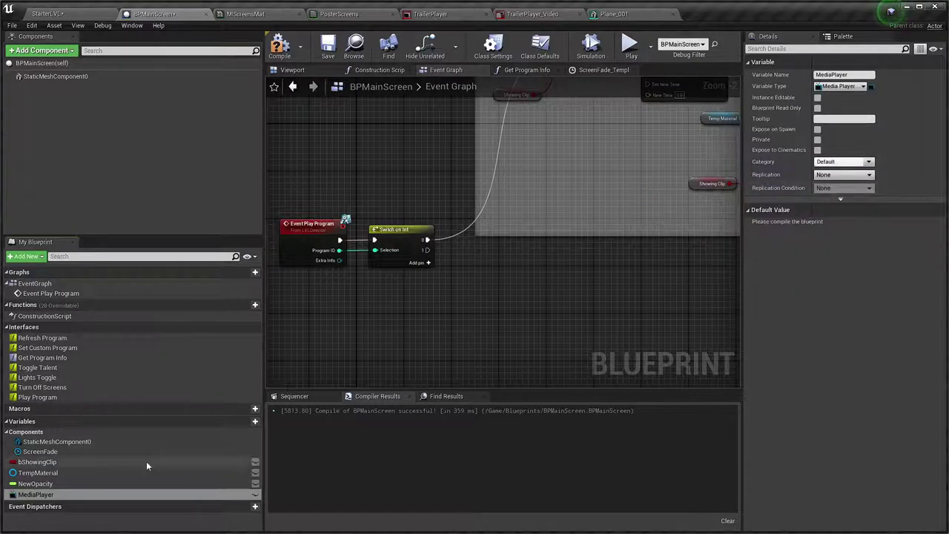
left_click(288, 46)
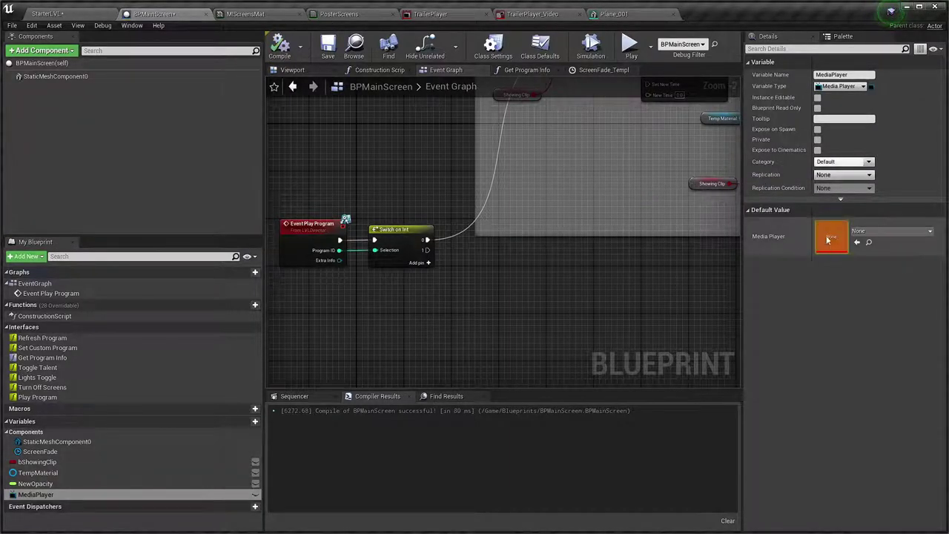
- Place a MediaPlayer getter in the Event Graph and select the TrailerPlayer asset in the level editor
left_click_drag(34, 495, 391, 289)
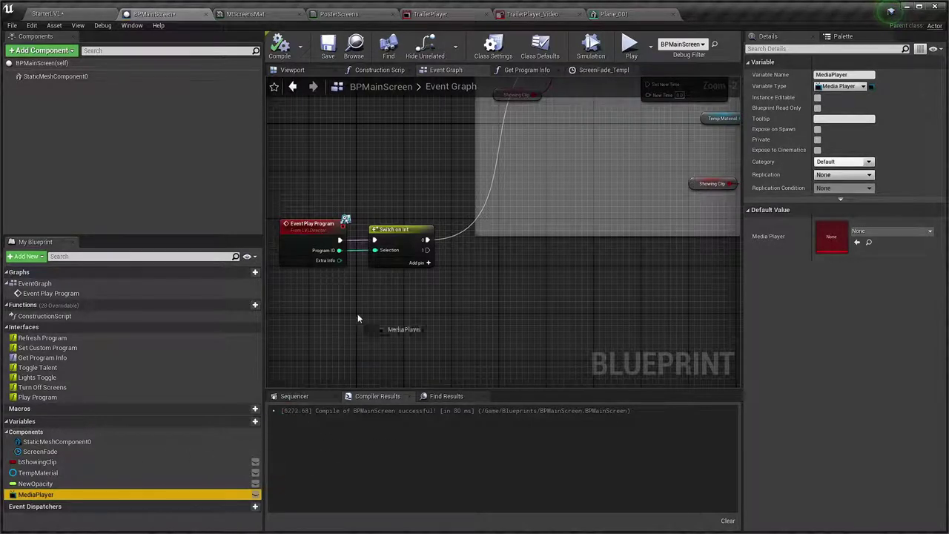
left_click(419, 303)
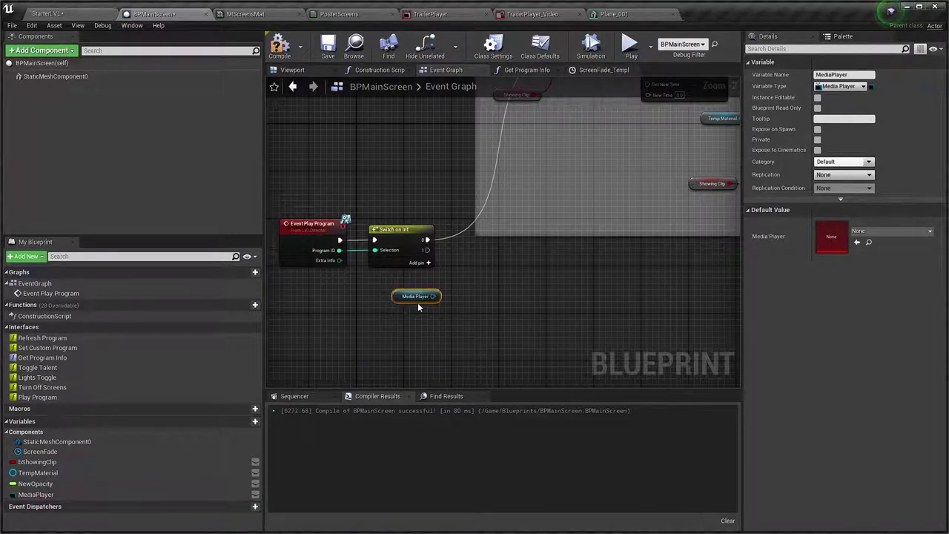
right_click_drag(425, 284, 372, 290)
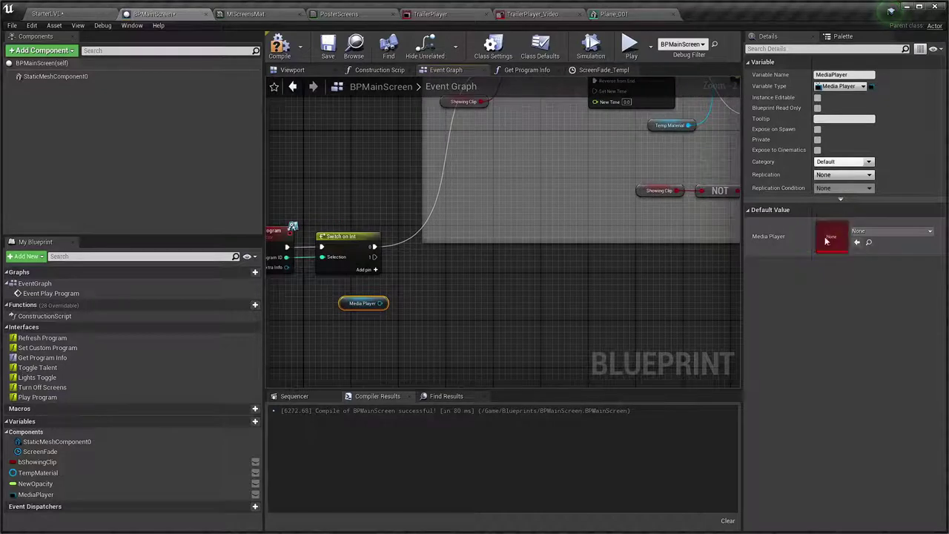
left_click(54, 13)
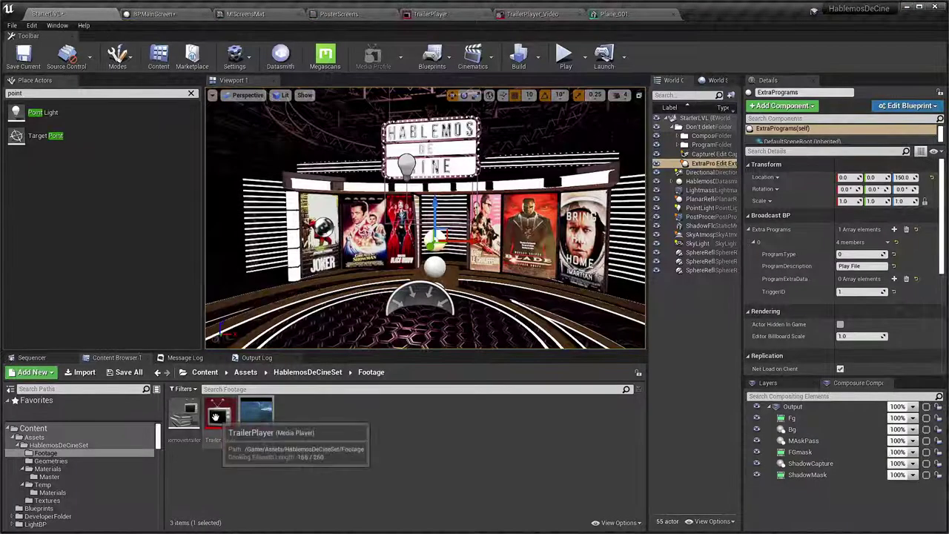
left_click(231, 429)
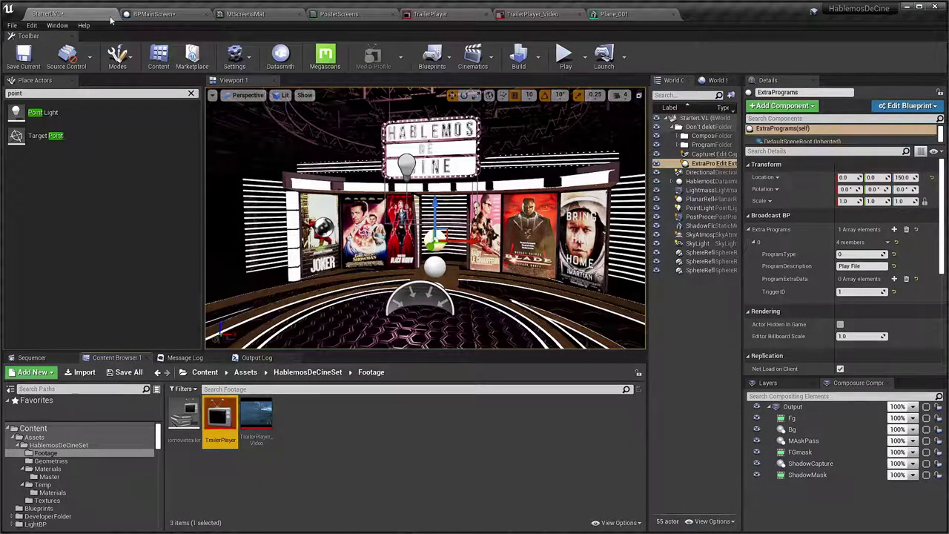
left_click(154, 13)
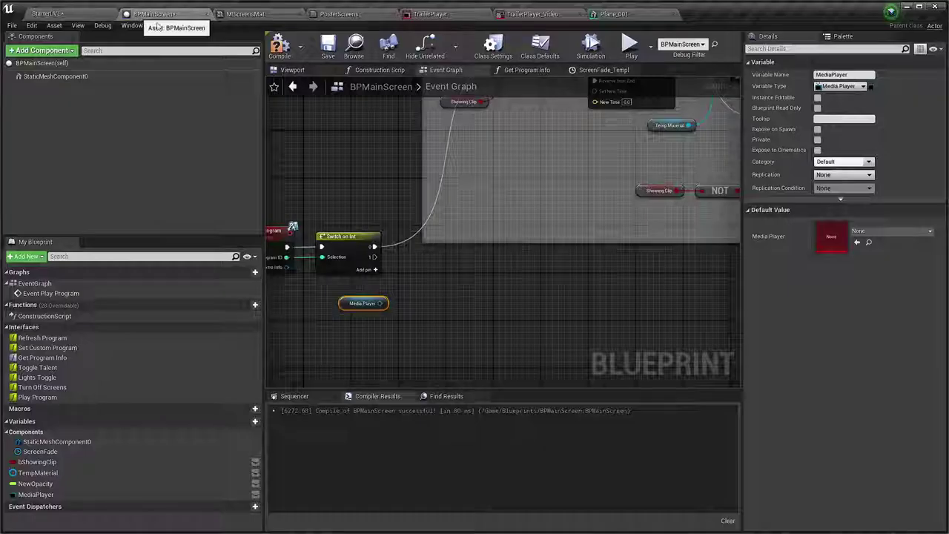
- Make TrailerPlayer MediaPlayer's default, set it instance editable, then compile and save
left_click(856, 243)
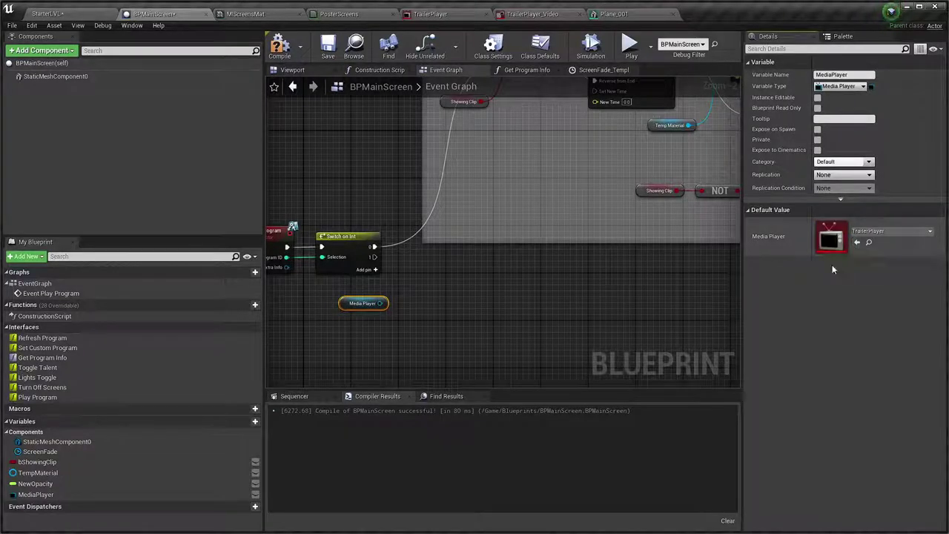
left_click(152, 495)
left_click(255, 495)
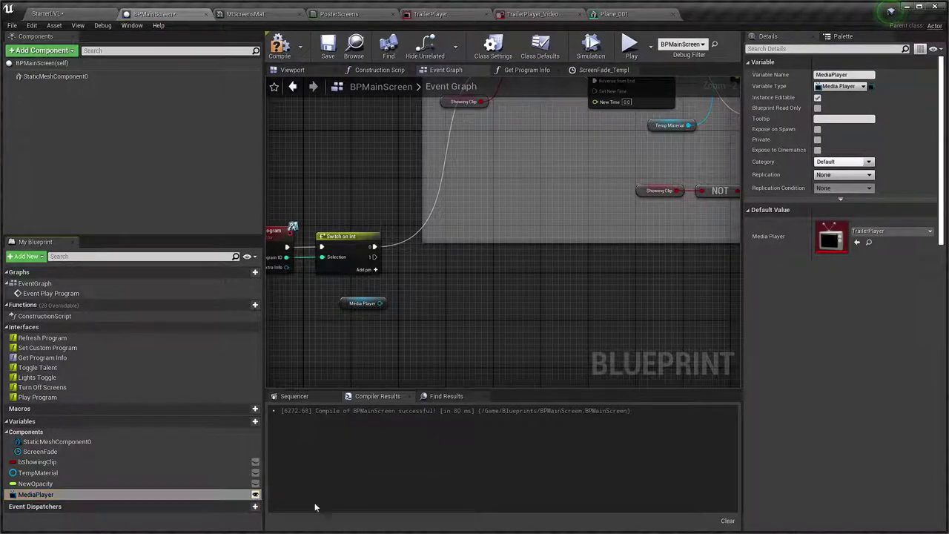
left_click(280, 46)
left_click(330, 51)
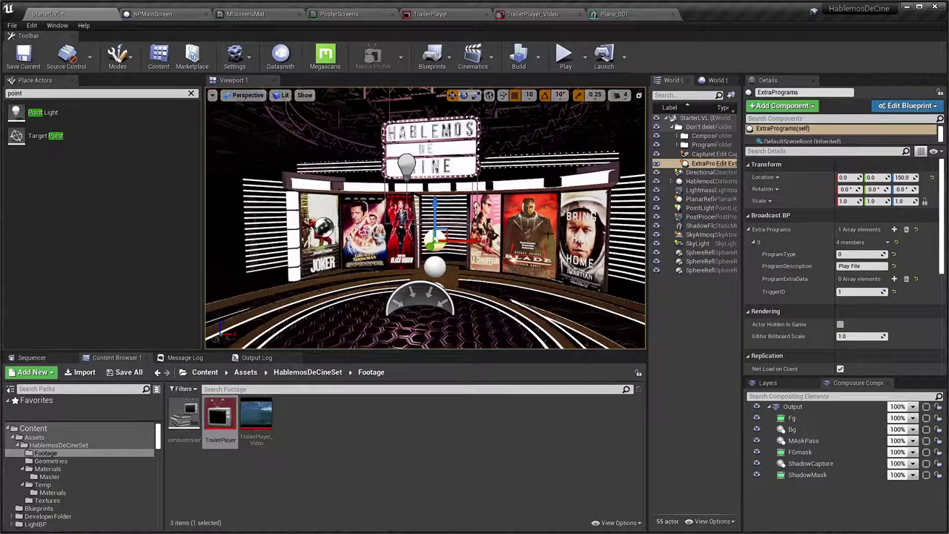
- Assign TrailerPlayer to the Media Player slot of the level's BPMainScreen actor
left_click(432, 217)
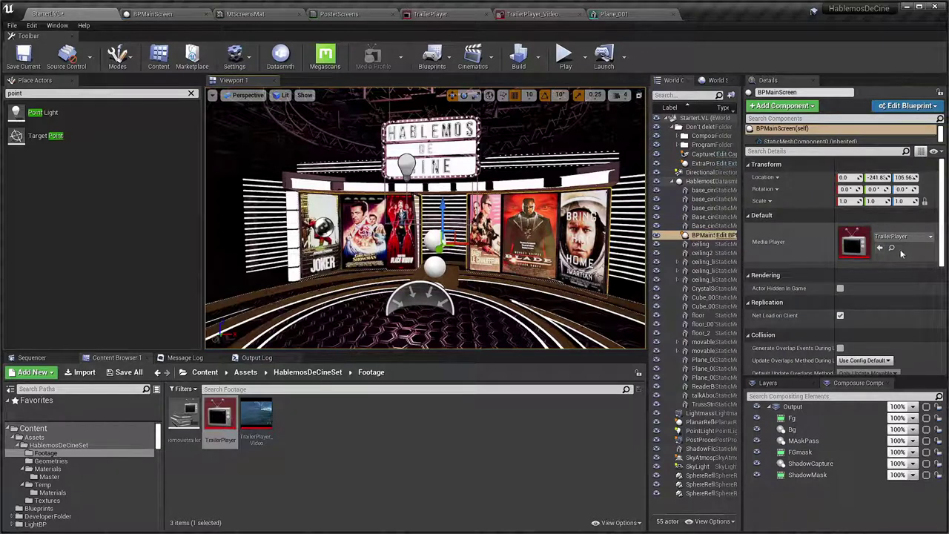
left_click_drag(219, 417, 885, 249)
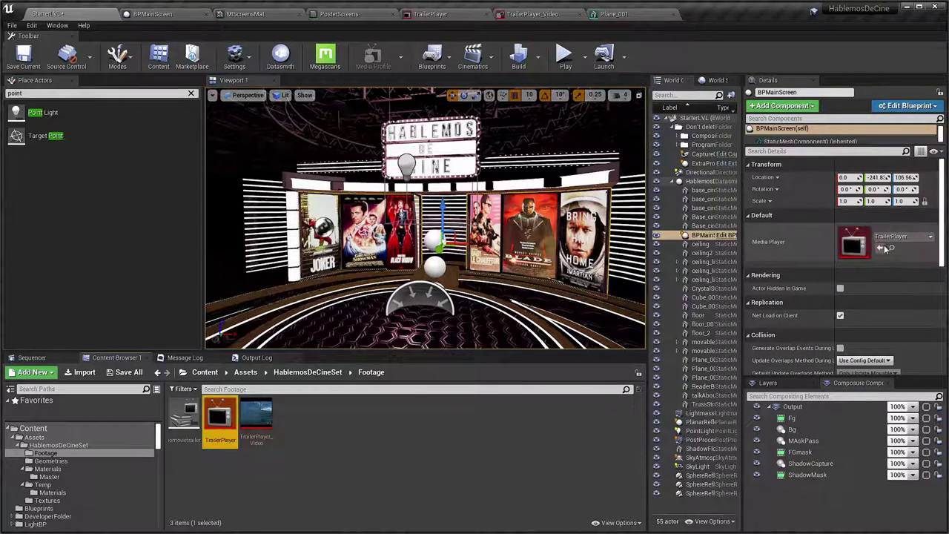
left_click(153, 13)
- Reposition the Event Play Program and Switch on Int nodes
right_click_drag(343, 236, 470, 213)
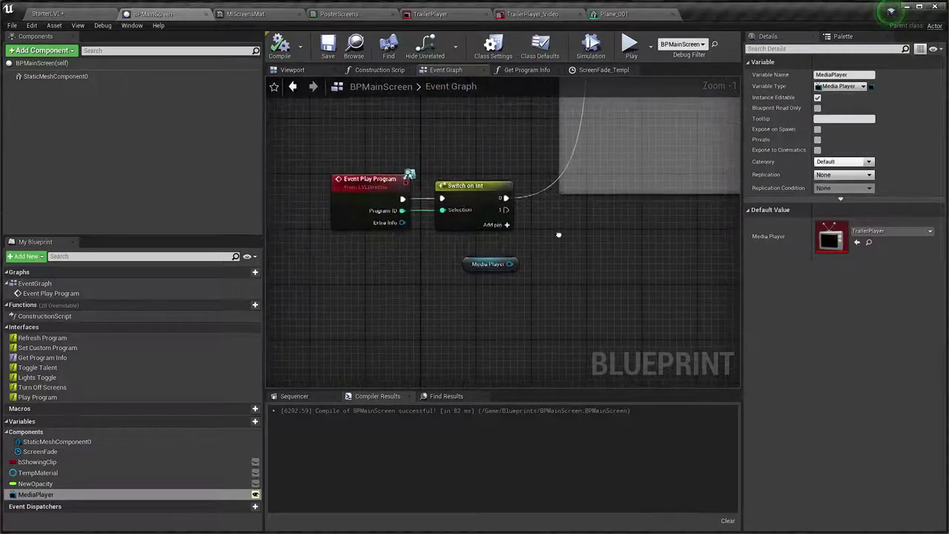
left_click(470, 213)
left_click_drag(470, 213, 410, 235)
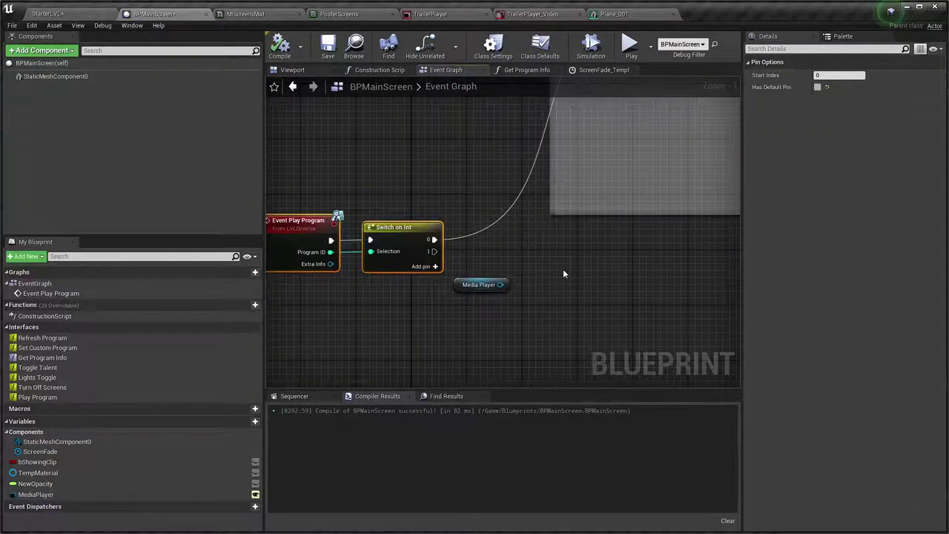
right_click_drag(455, 284, 384, 278)
- Add an Open Url node targeted by the MediaPlayer getter and open TrailerPlayer's media sources
mouse_move(384, 281)
left_mouse_down()
mouse_move(299, 336)
mouse_move(461, 340)
left_mouse_up()
type("open")
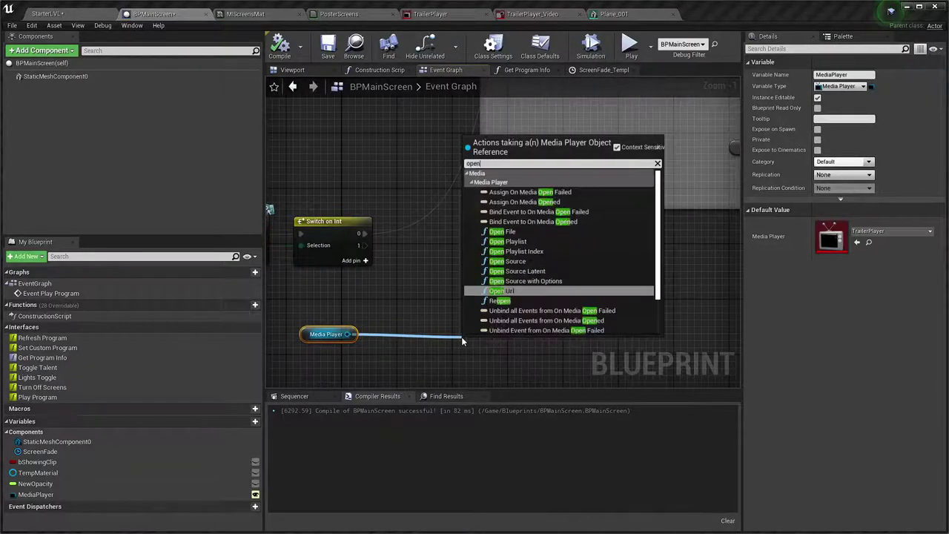
type(" url")
key("Return")
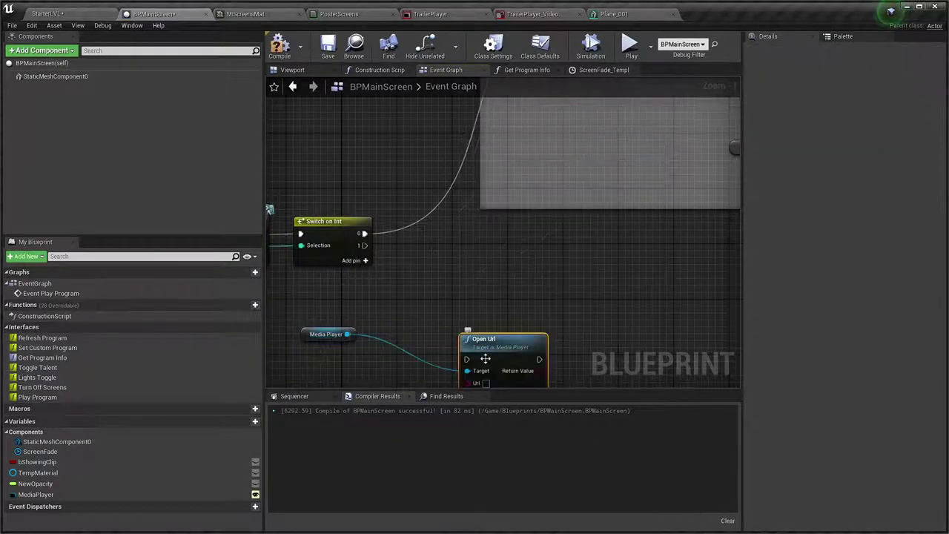
left_click_drag(485, 358, 490, 304)
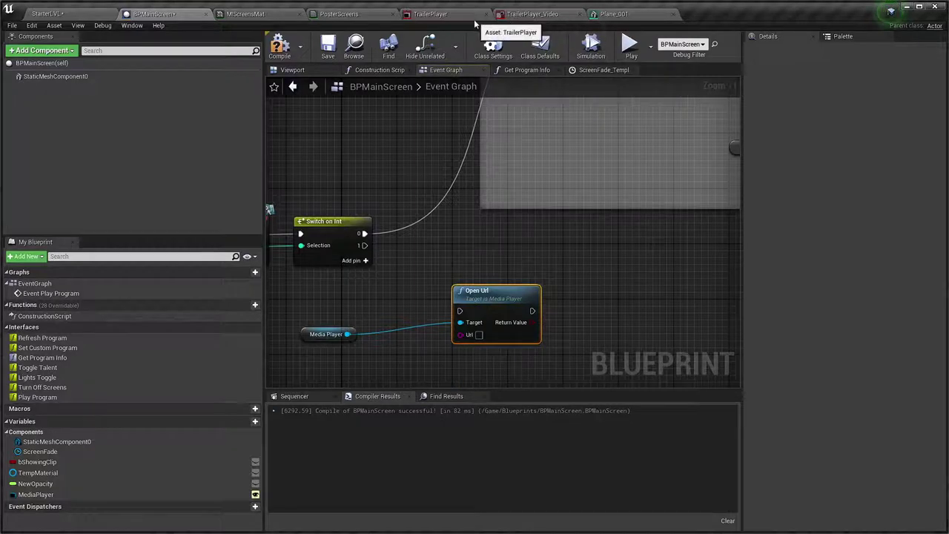
left_click(452, 14)
left_click(10, 70)
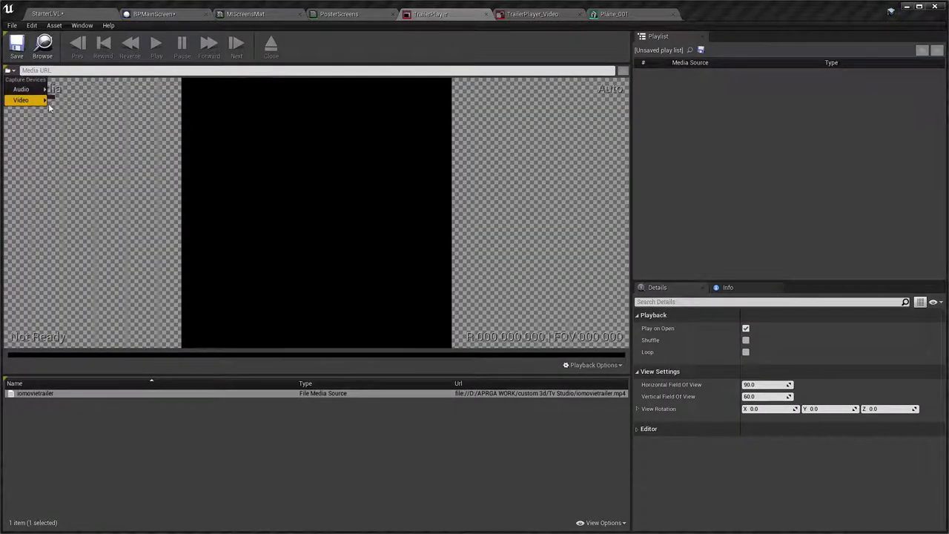
- Play the iomovietrailer source in TrailerPlayer and copy its file URL
left_click(140, 223)
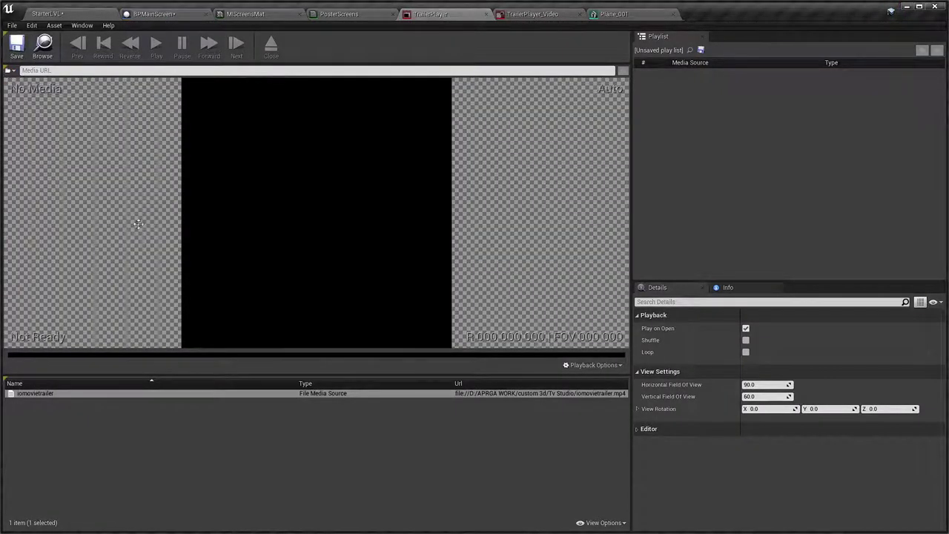
double_click(174, 394)
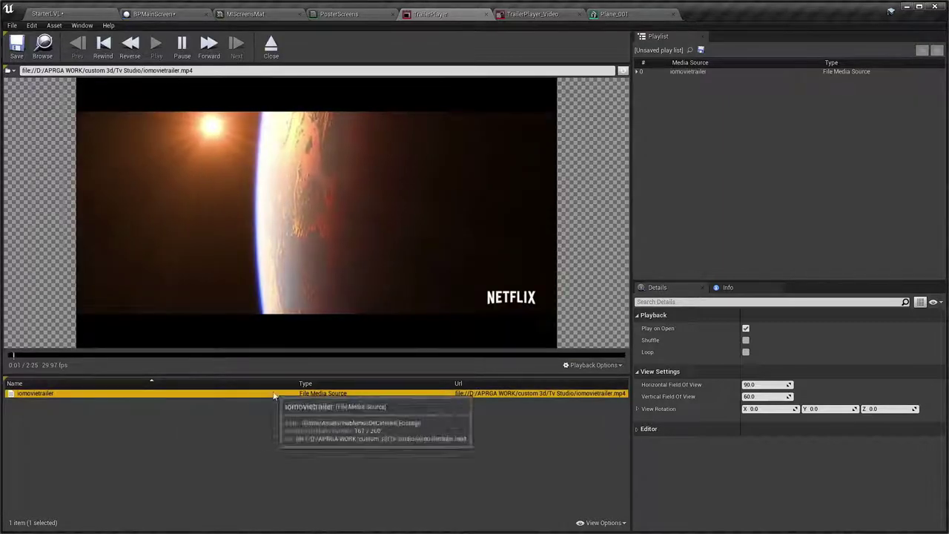
left_click(201, 70)
key("ctrl+a")
key("ctrl+c")
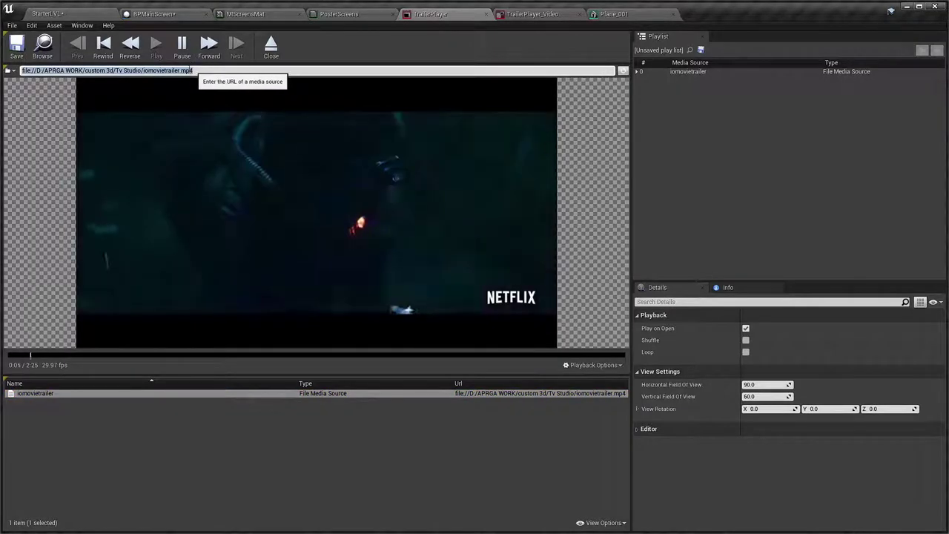
left_click(341, 14)
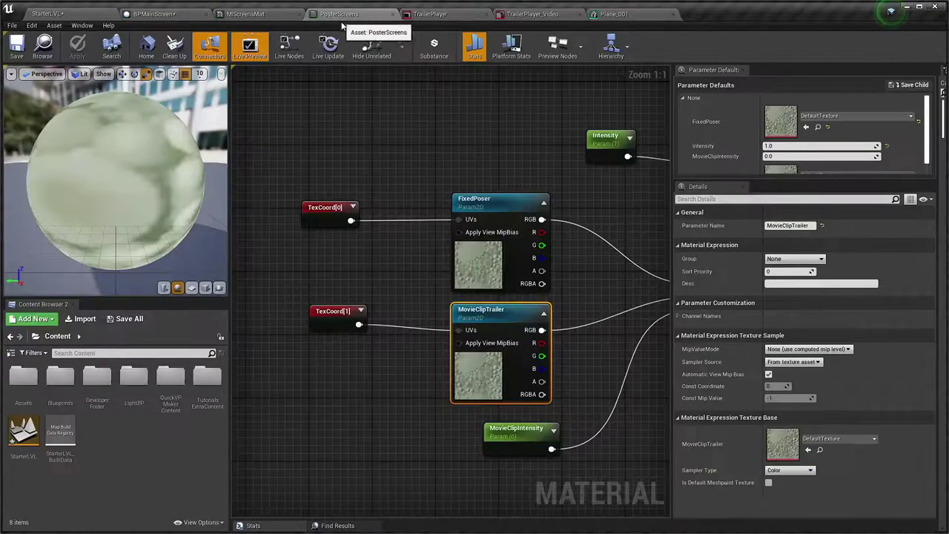
left_click(167, 15)
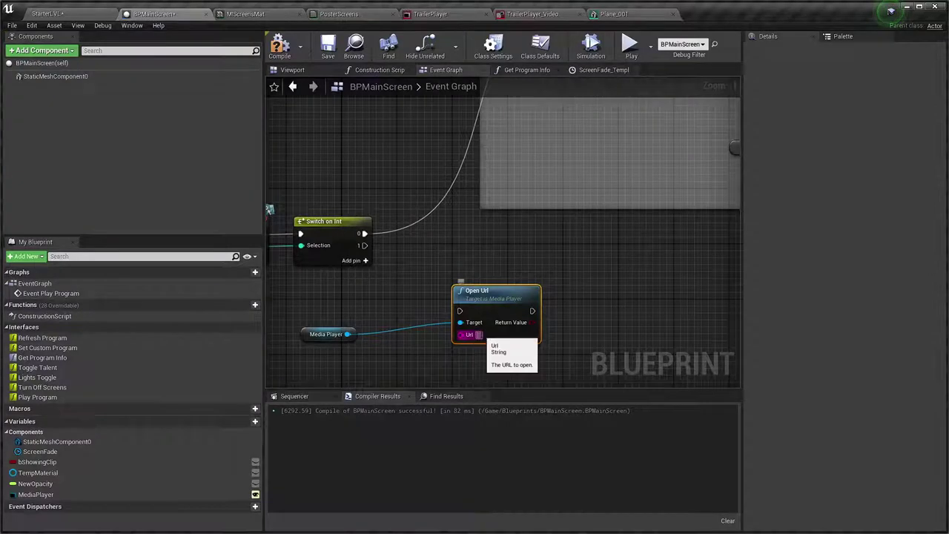
- Paste the trailer file path into the Open Url node's Url
left_click(479, 335)
key("ctrl+v")
key("Return")
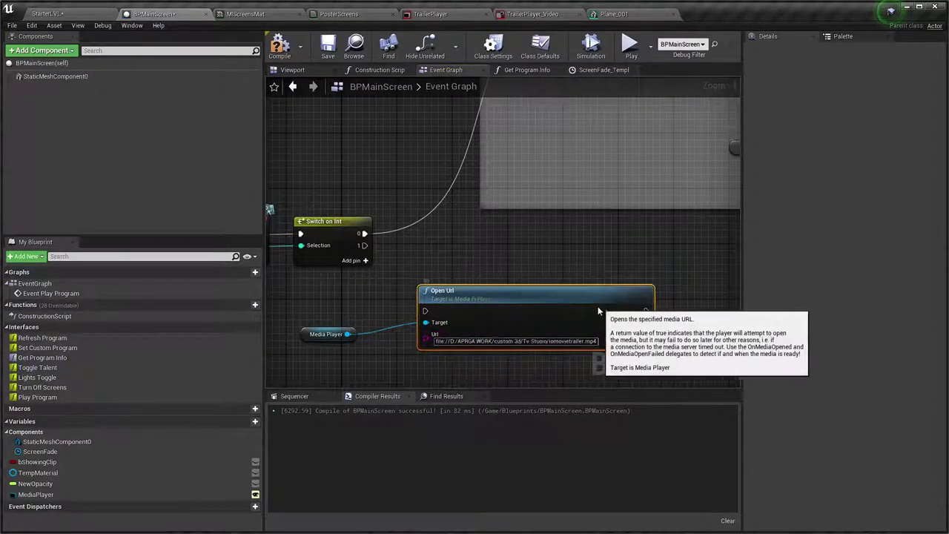
left_click_drag(598, 311, 571, 290)
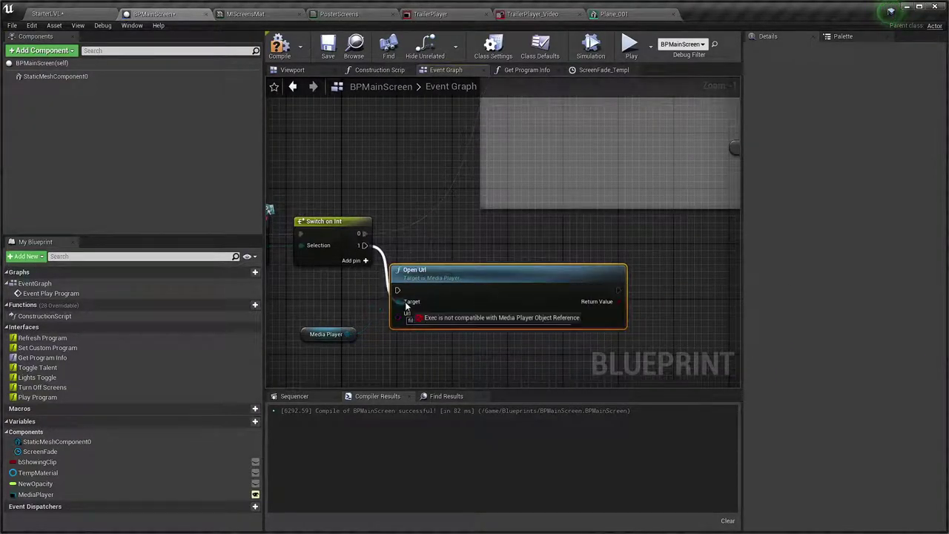
scroll(504, 311, "down", 1)
scroll(512, 306, "up", 1)
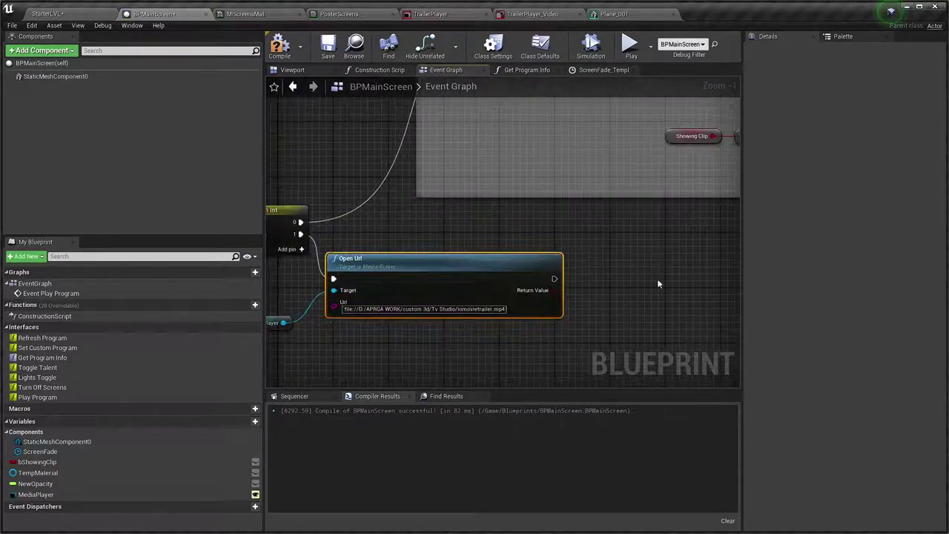
right_click_drag(657, 278, 599, 285)
scroll(358, 296, "down", 2)
scroll(358, 296, "up", 1)
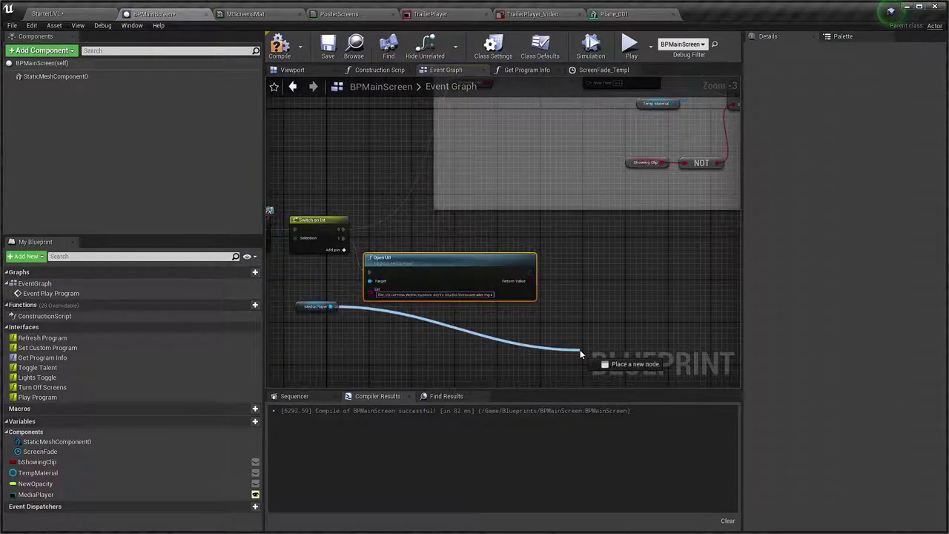
- Add a Play node on MediaPlayer after Open Url, then compile and save the Blueprint
left_click_drag(337, 307, 580, 350)
type("pl")
key("Up")
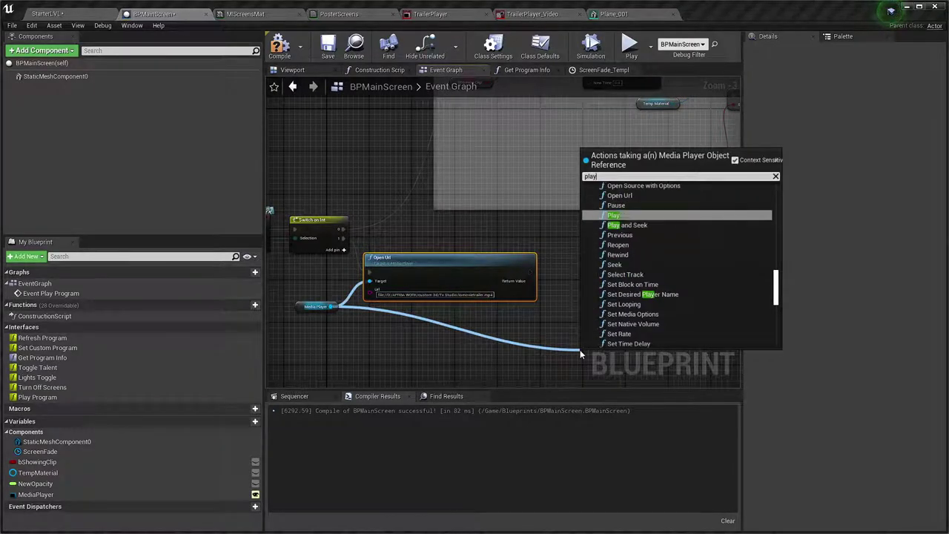
key("Return")
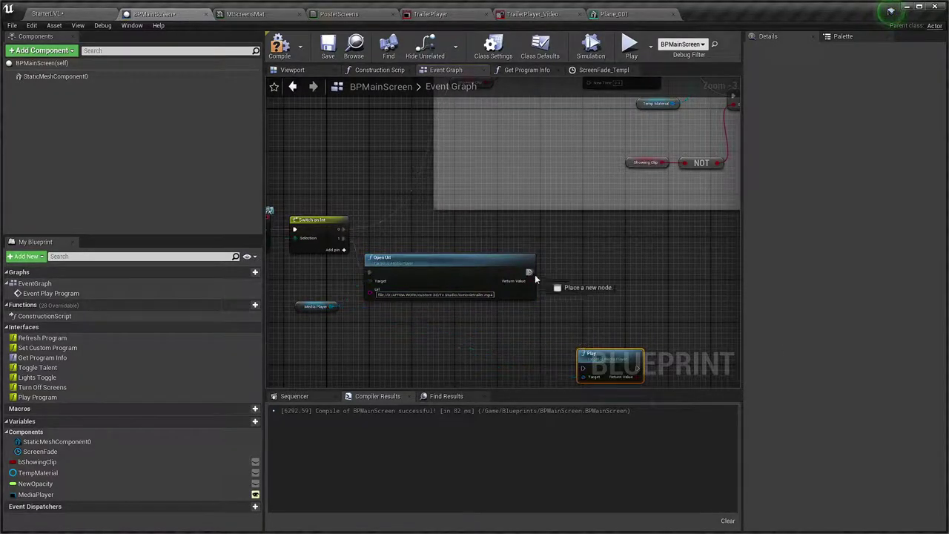
mouse_move(530, 273)
left_mouse_down()
mouse_move(584, 368)
mouse_move(615, 297)
mouse_move(592, 289)
mouse_move(602, 297)
left_mouse_up()
left_click(276, 47)
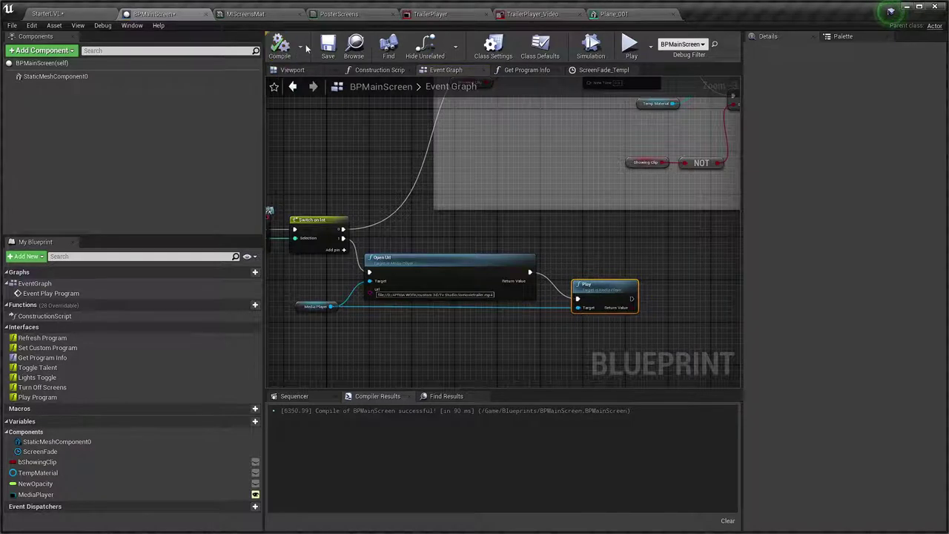
left_click(327, 45)
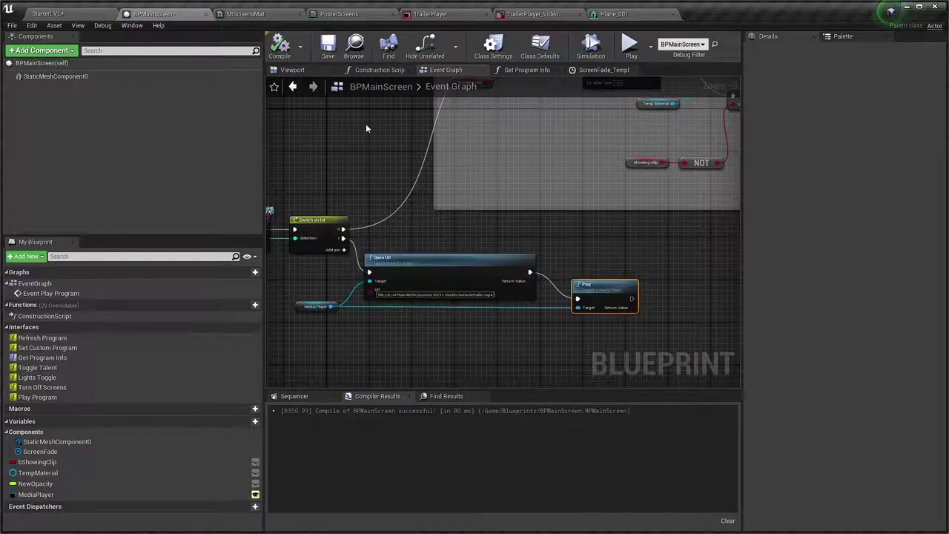
left_click(83, 17)
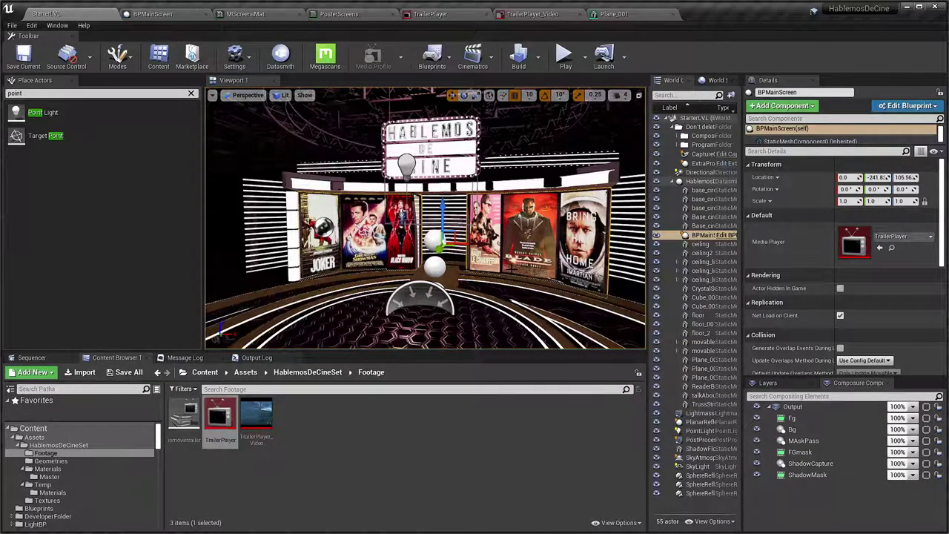
- Play the level, fire Fade Screen from QuickVP Controller, then stop the session
key("alt+p")
key("alt+Tab")
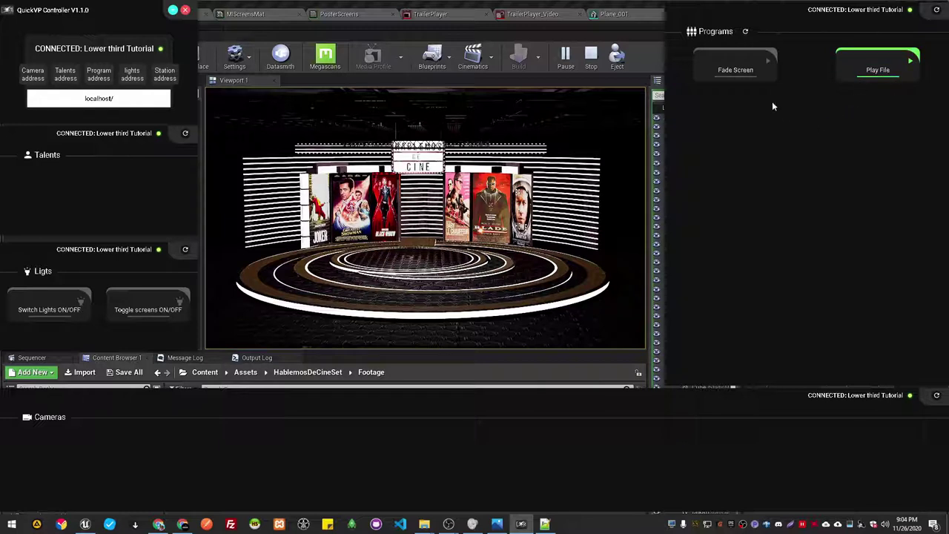
left_click(750, 72)
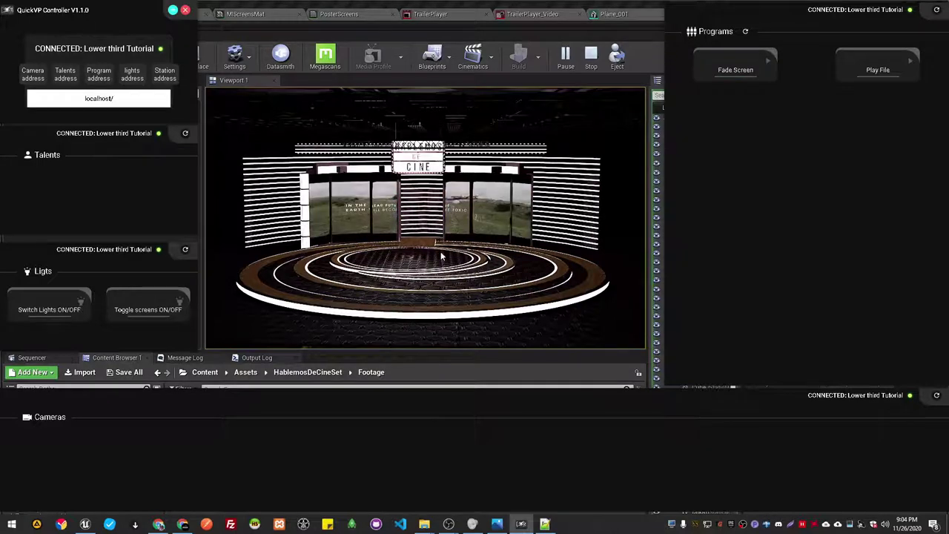
key("Escape")
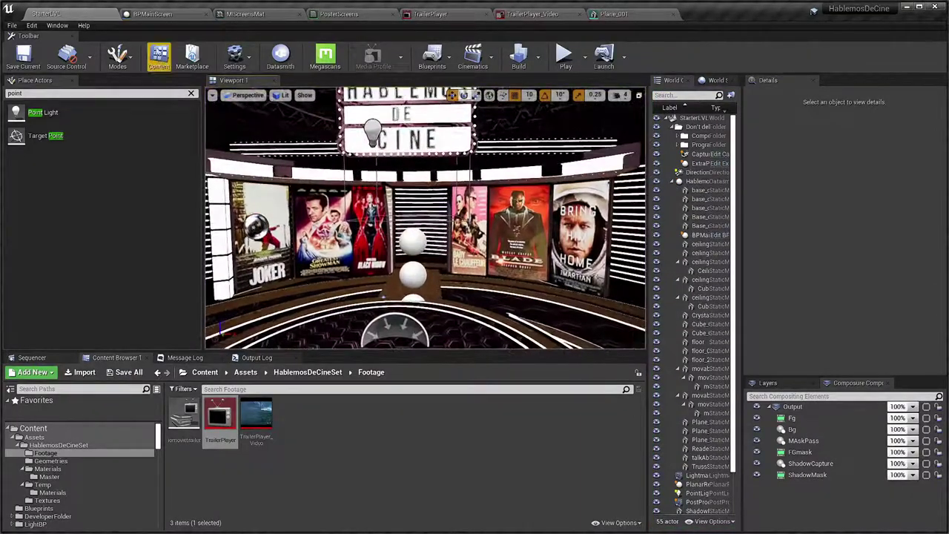
left_click(160, 13)
scroll(462, 248, "up", 1)
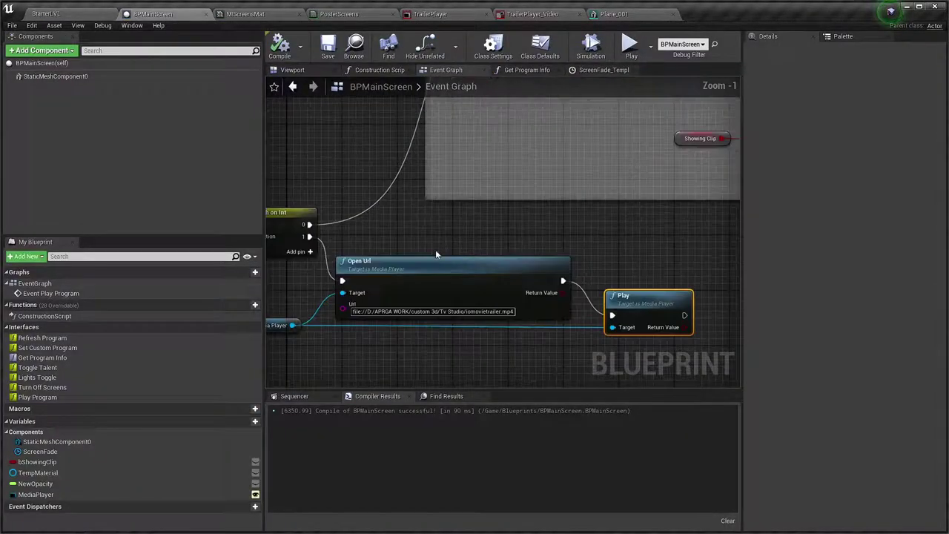
scroll(435, 252, "up", 1)
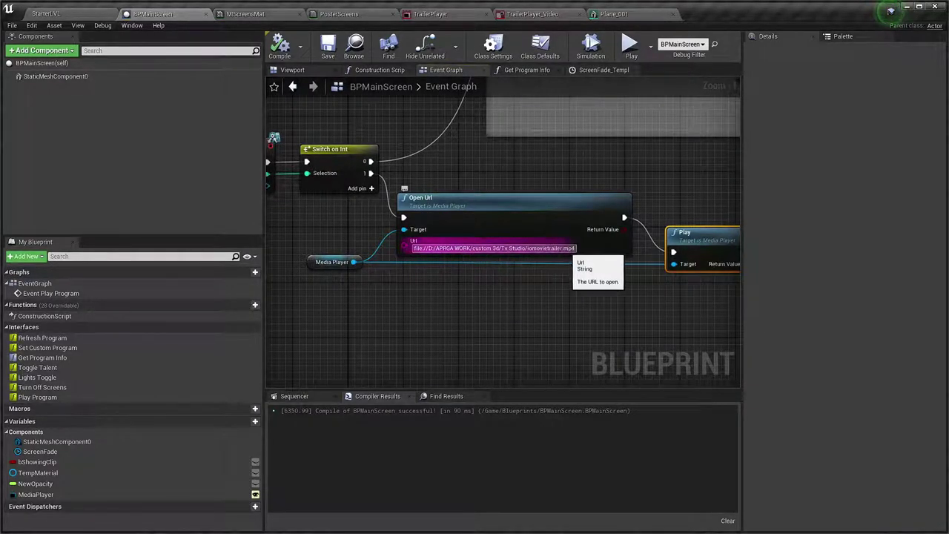
key("alt+Tab")
key("alt+Tab")
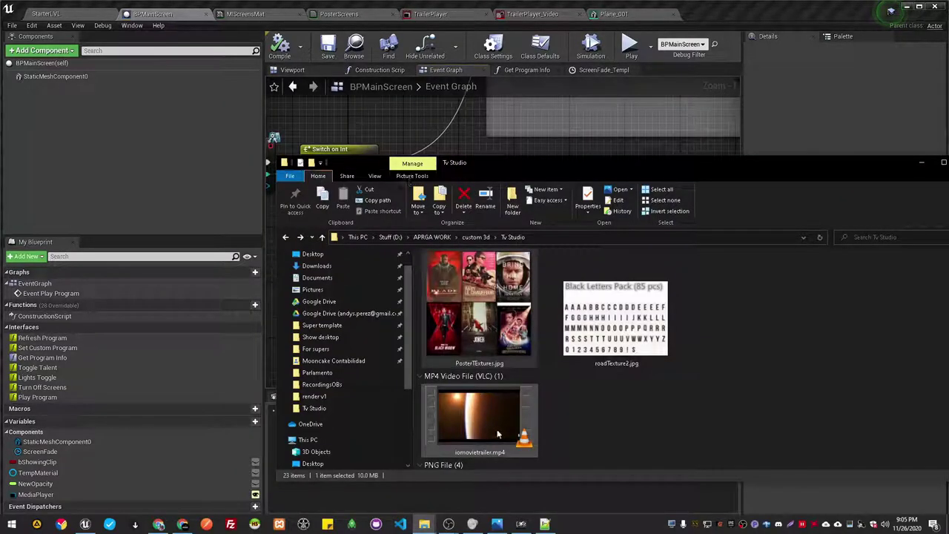
left_click(518, 434)
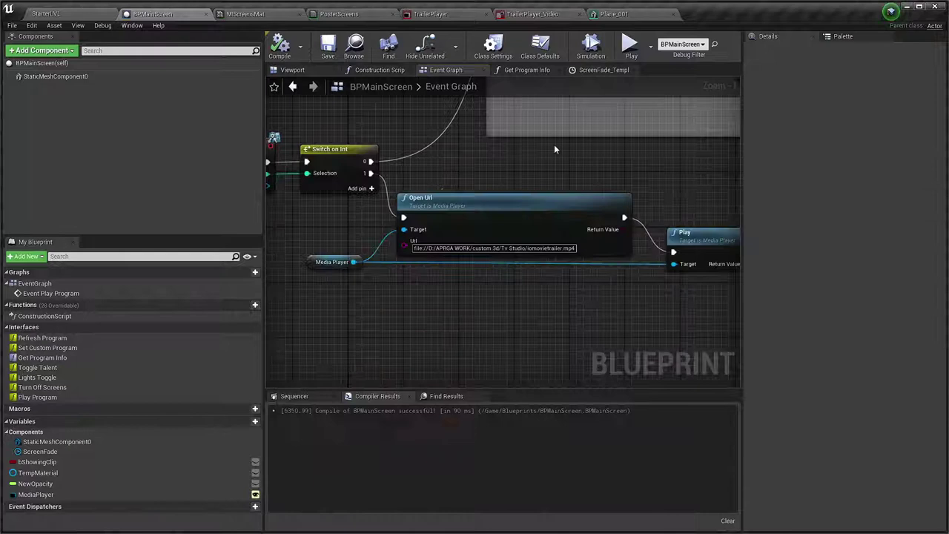
left_click(554, 144)
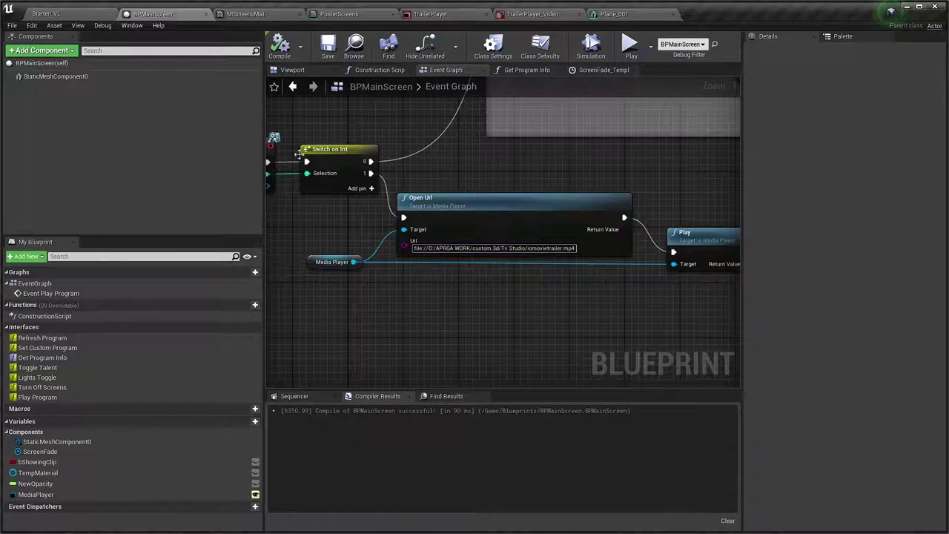
scroll(480, 131, "down", 3)
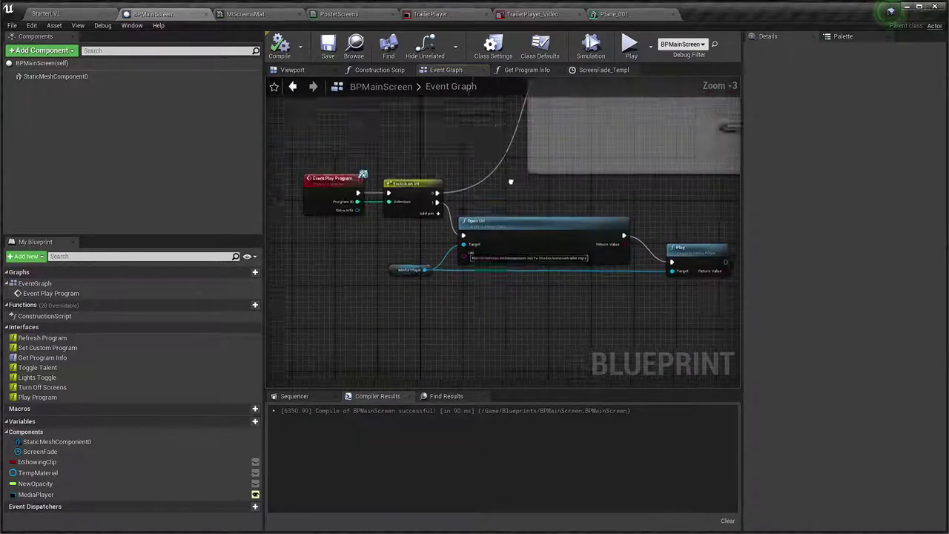
left_click(44, 13)
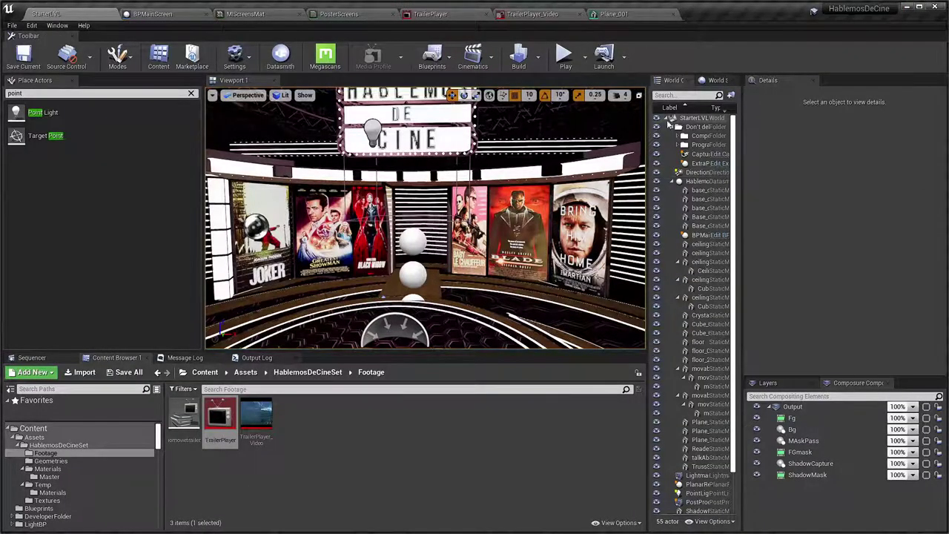
- Select the ExtraPrograms actor in the outliner's Don't delete folder
left_click(671, 127)
left_click(671, 143)
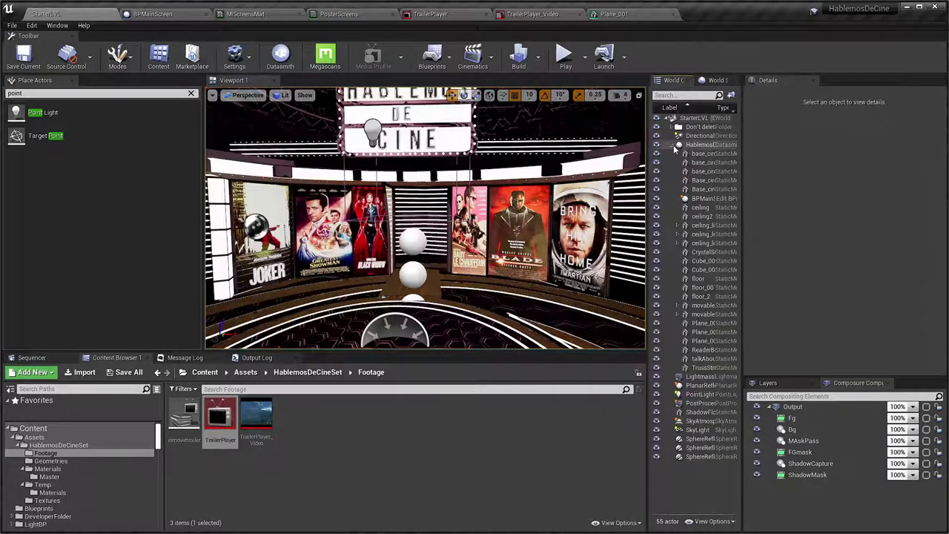
double_click(676, 127)
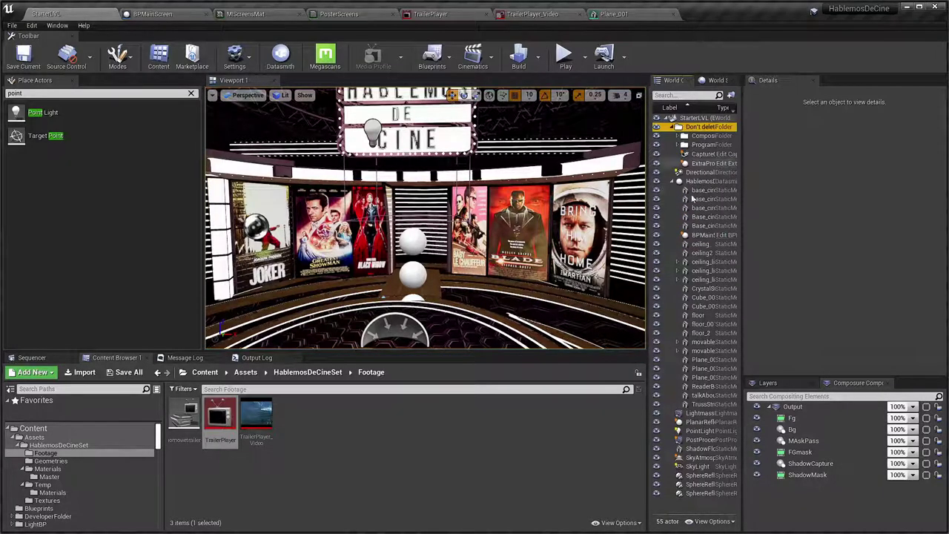
left_click(669, 119)
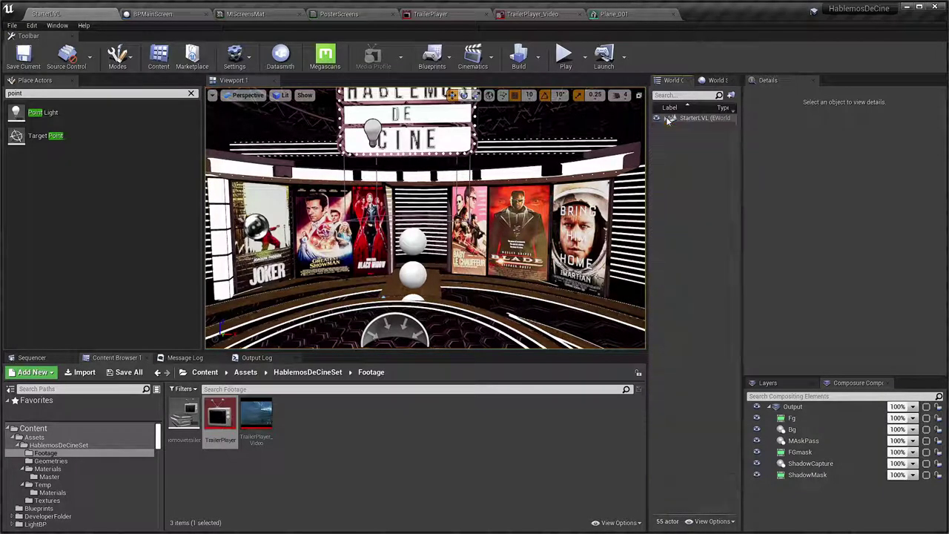
left_click(667, 118)
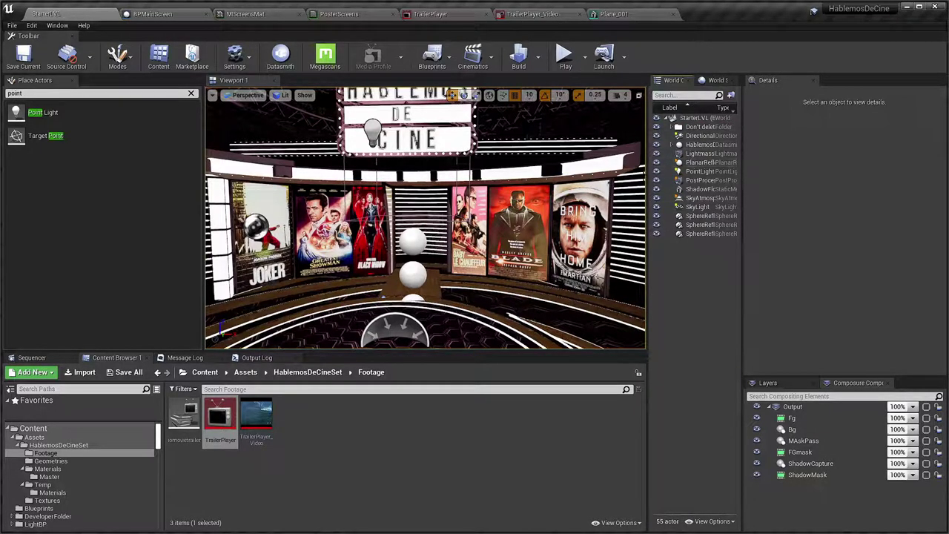
left_click_drag(742, 157, 761, 157)
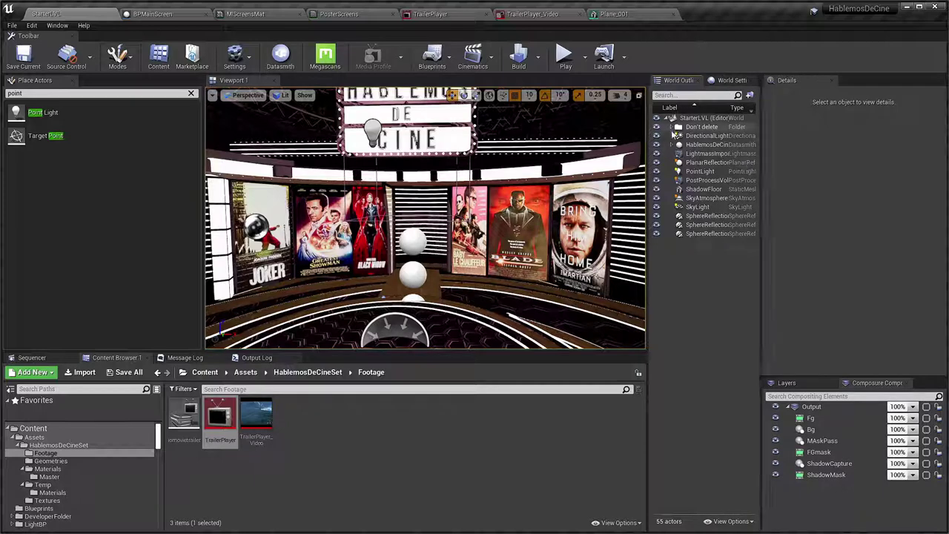
left_click(674, 128)
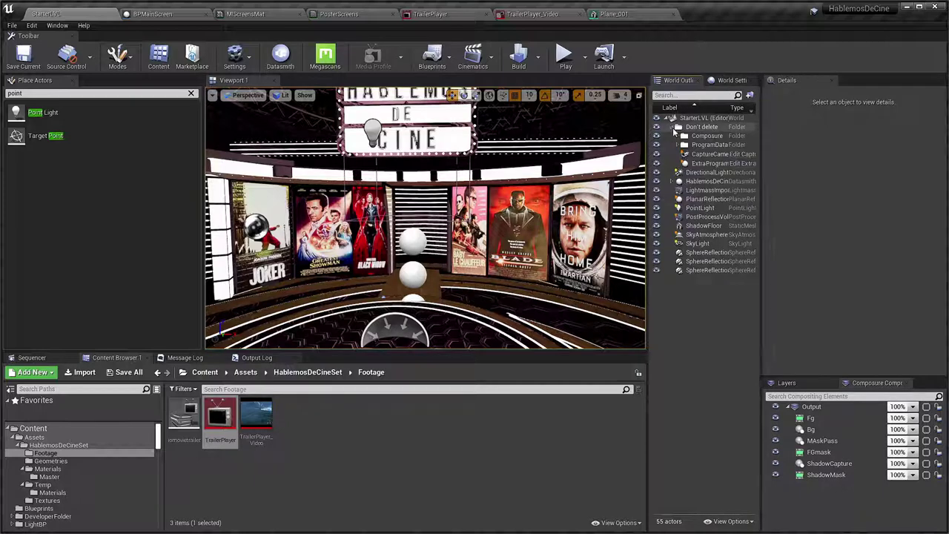
left_click(713, 163)
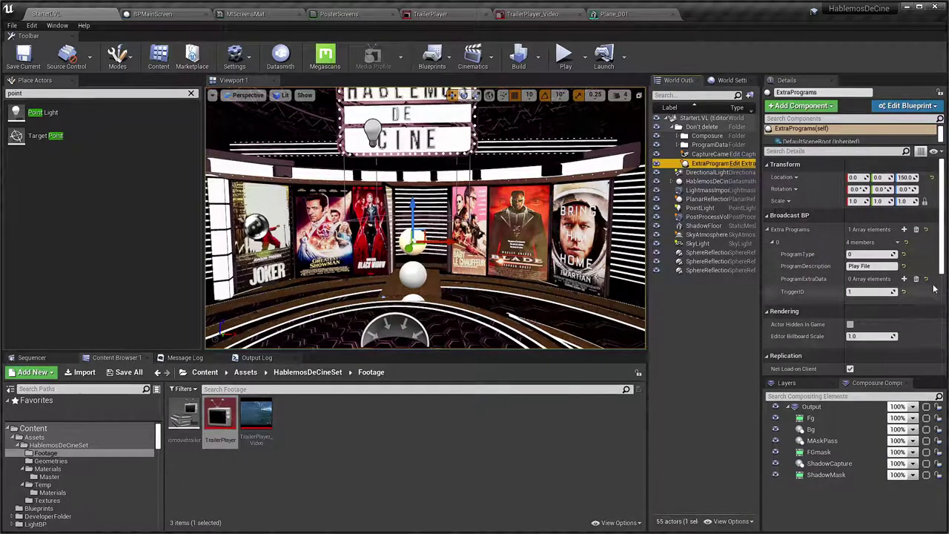
- Add a 'File Path' ProgramExtraData entry, save StarterLVL, and play it with QuickVP Controller in front
left_click(905, 279)
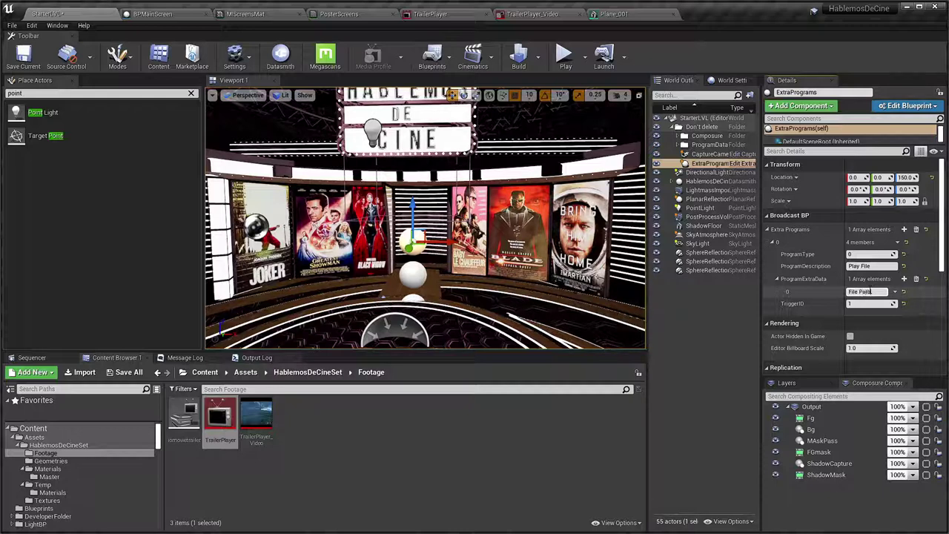
type("h")
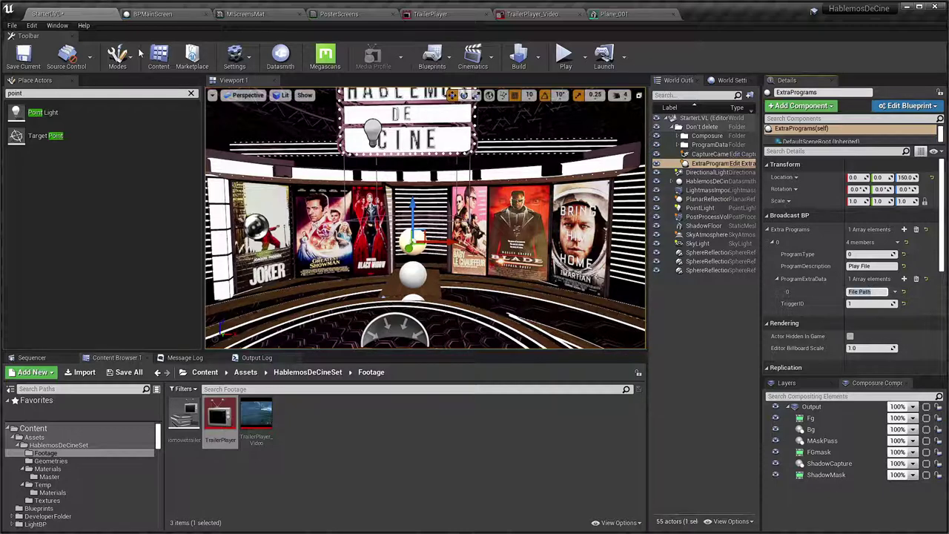
key("ctrl+s")
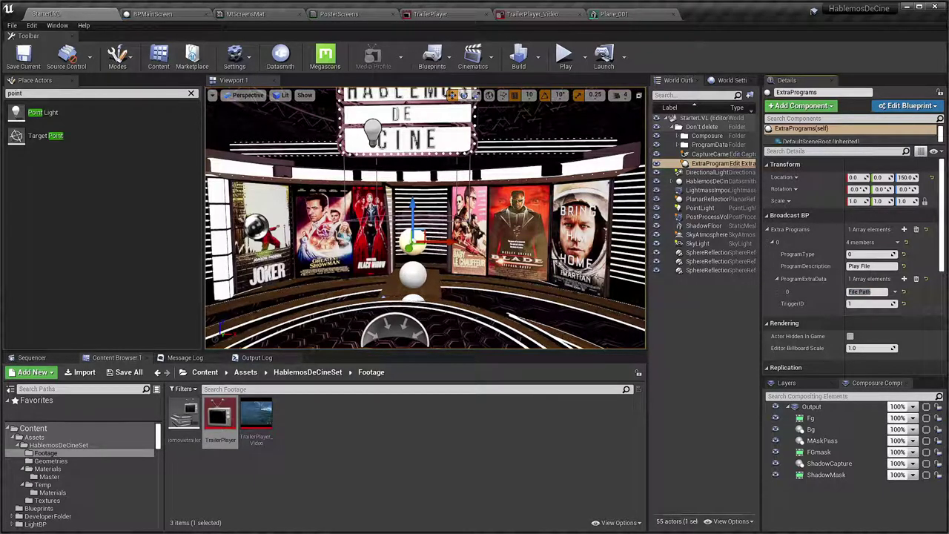
key("alt+p")
key("alt+Tab")
key("Tab")
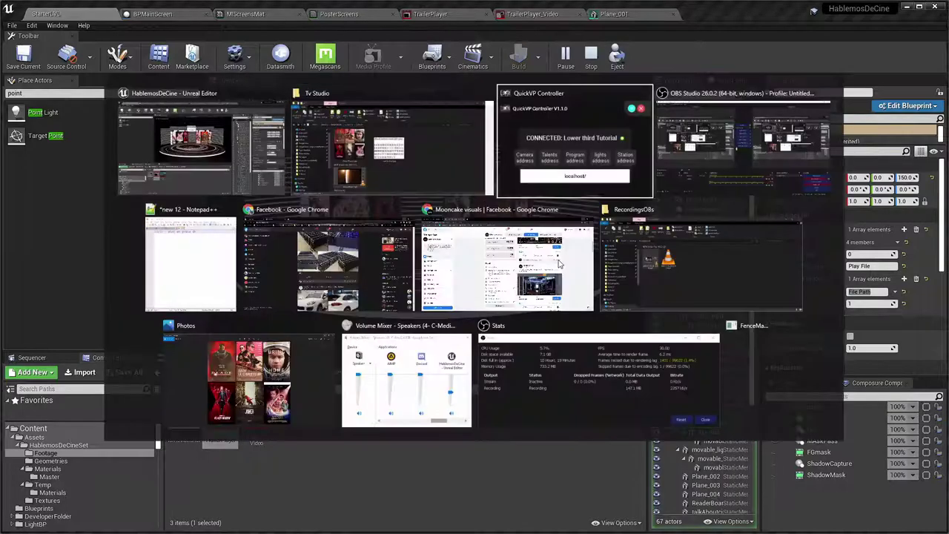
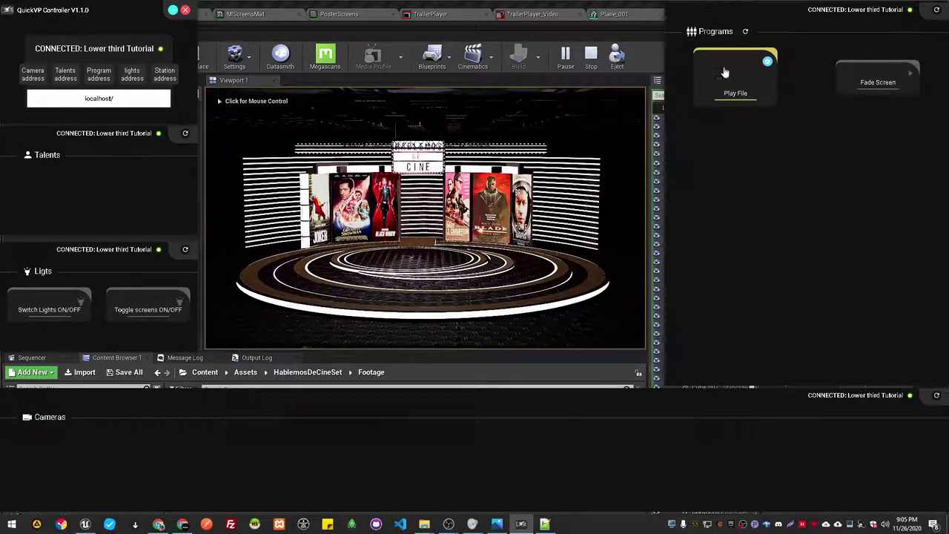
- Review the Play File program's File Path setting, then bring up the Tv Studio folder window
left_click(768, 63)
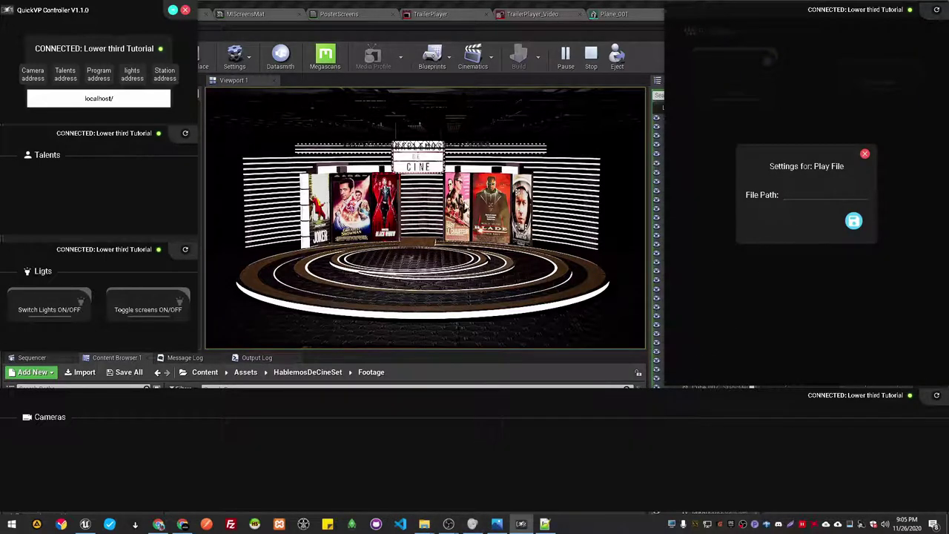
left_click(467, 207)
key("alt+Tab")
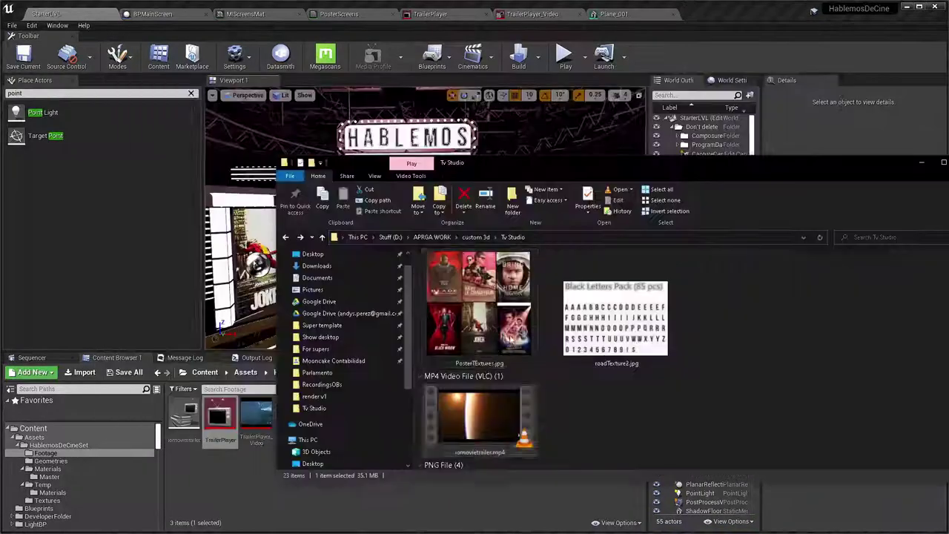
- In a new Explorer window, browse to the virtual set test folder on Bridge (G:)
left_click(584, 433)
scroll(581, 407, "down", 3)
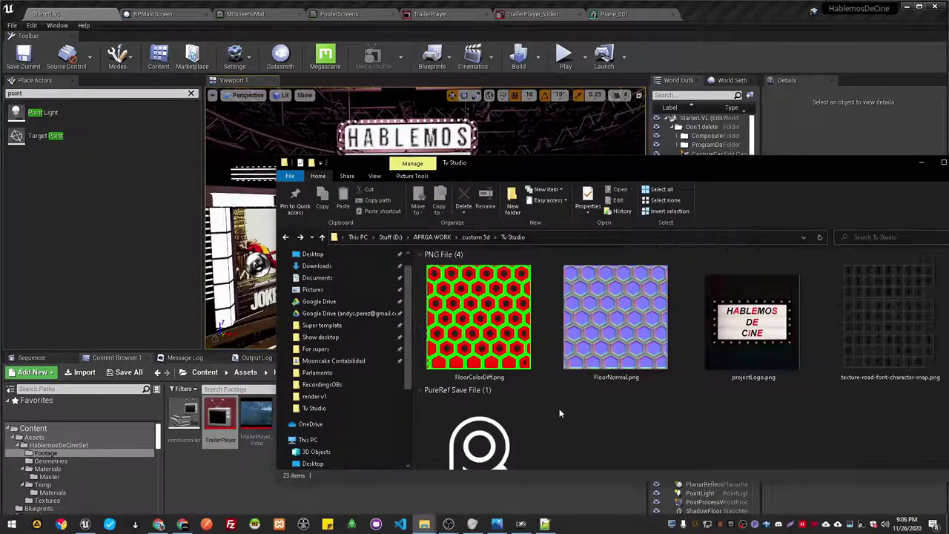
scroll(561, 413, "up", 1)
key("super+e")
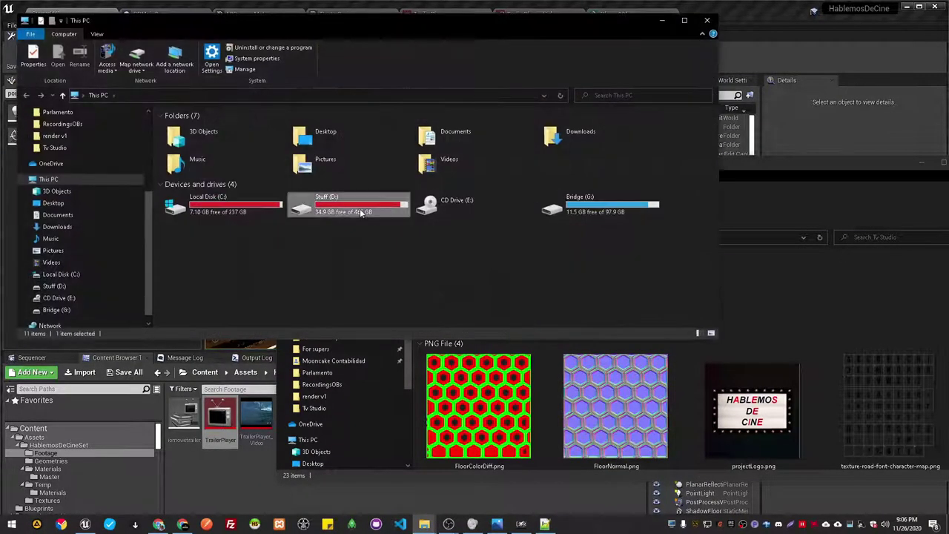
left_click(359, 209)
double_click(578, 207)
double_click(576, 212)
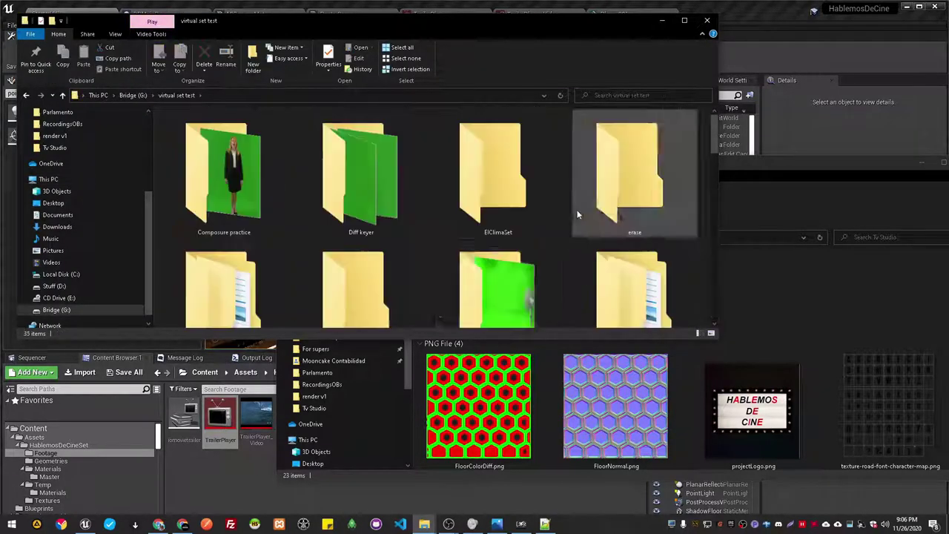
- Copy basket.mp4's full path with Copy as path
scroll(322, 247, "down", 1)
scroll(323, 246, "down", 5)
scroll(385, 252, "up", 3)
scroll(430, 255, "up", 1)
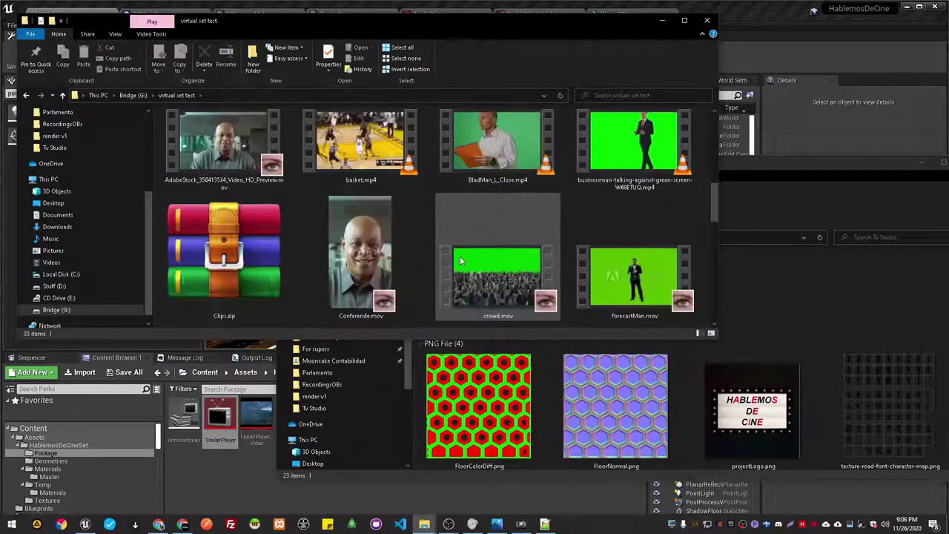
scroll(459, 261, "down", 1)
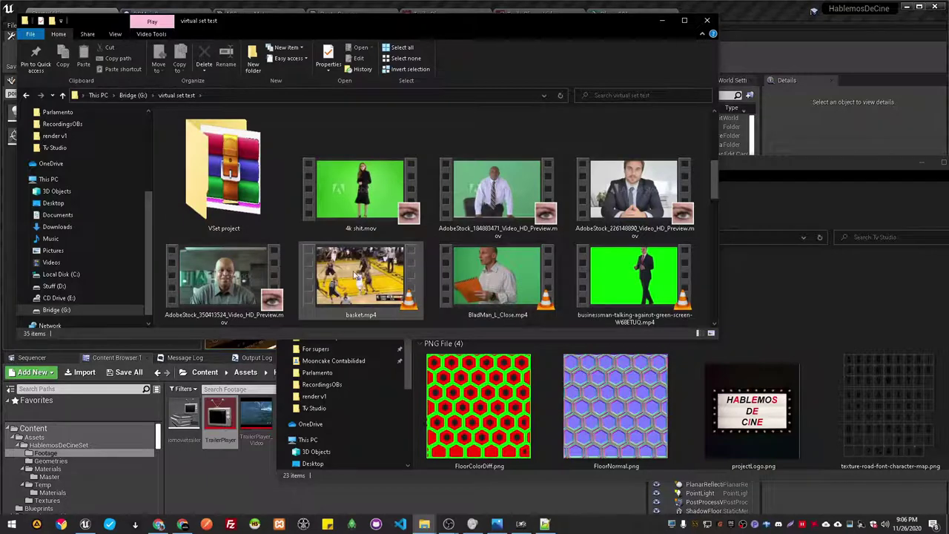
right_click(355, 276)
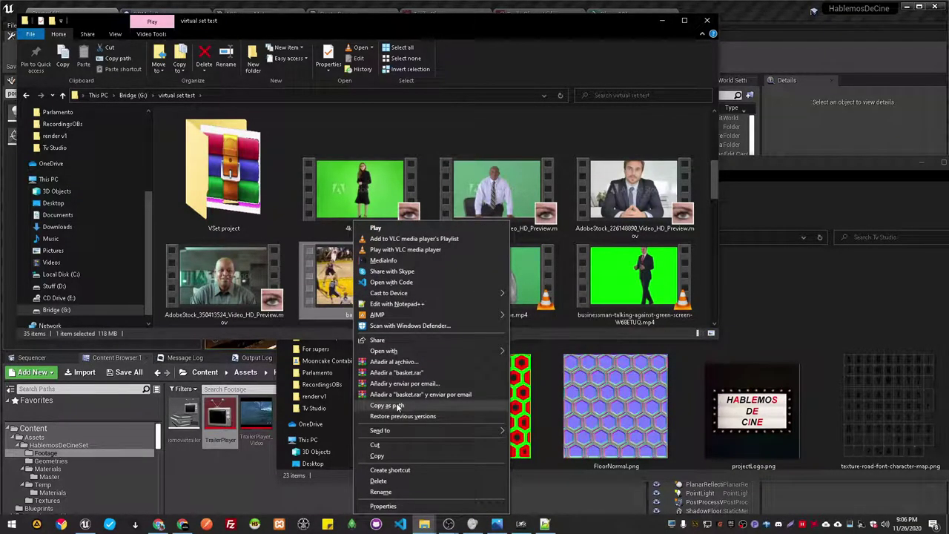
left_click(391, 407)
- Paste basket.mp4's path into a new Notepad++ tab and remove the leading quote
left_click(544, 525)
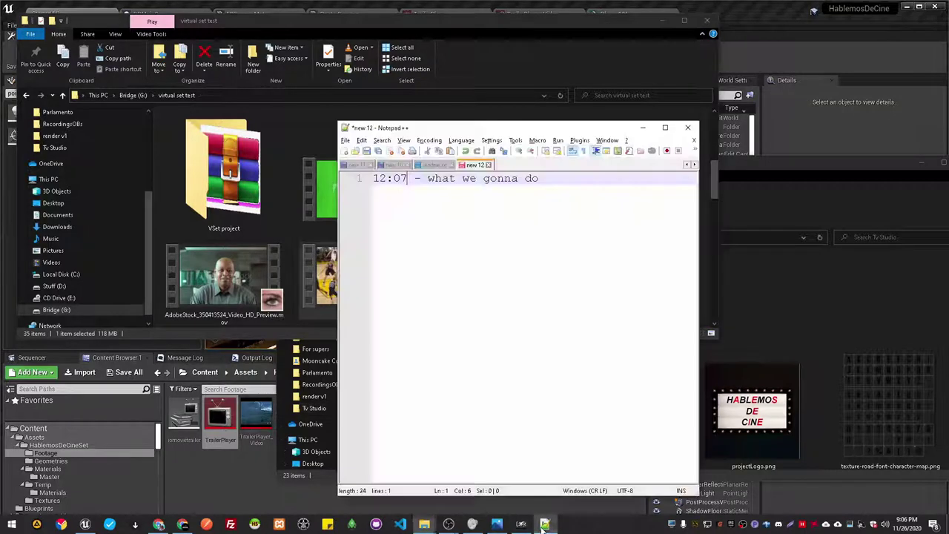
key("ctrl+n")
key("ctrl+v")
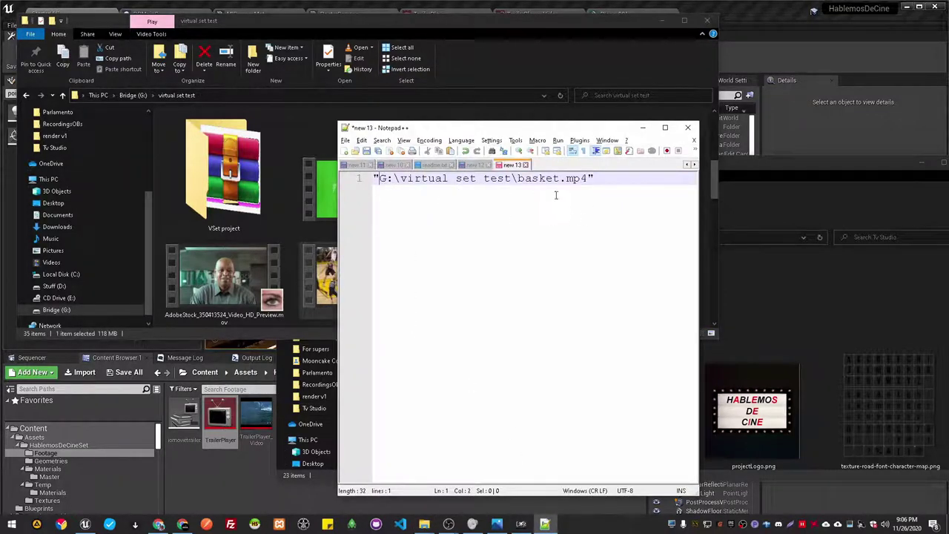
key("BackSpace")
- Copy the trailer URL from BPMainScreen's Open Url node and paste it below the path
left_click(239, 490)
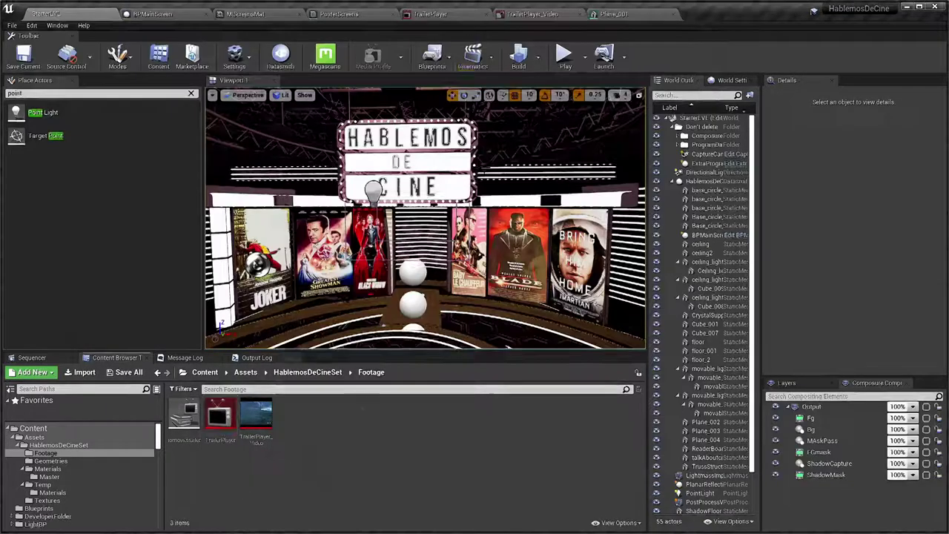
left_click(438, 14)
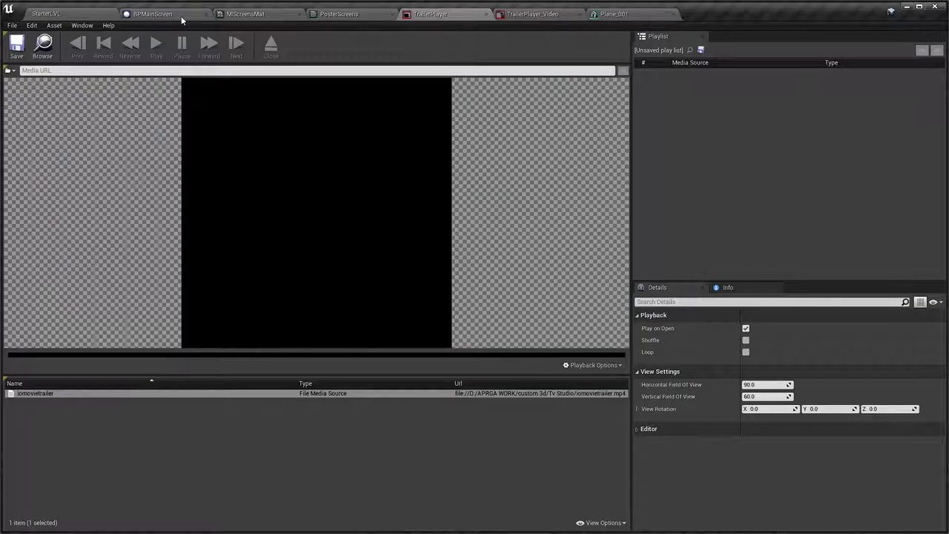
left_click(180, 16)
left_click(563, 261)
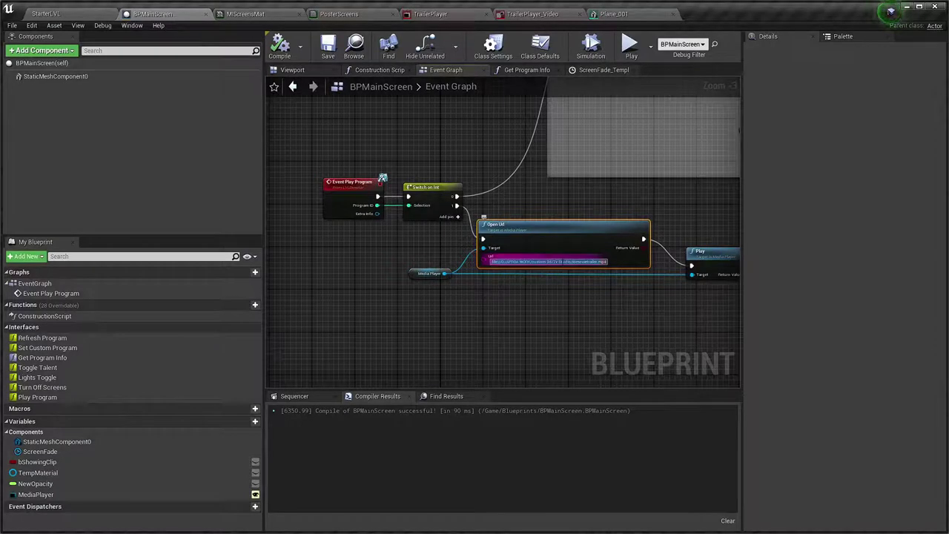
key("alt+Tab")
key("Return")
key("Return")
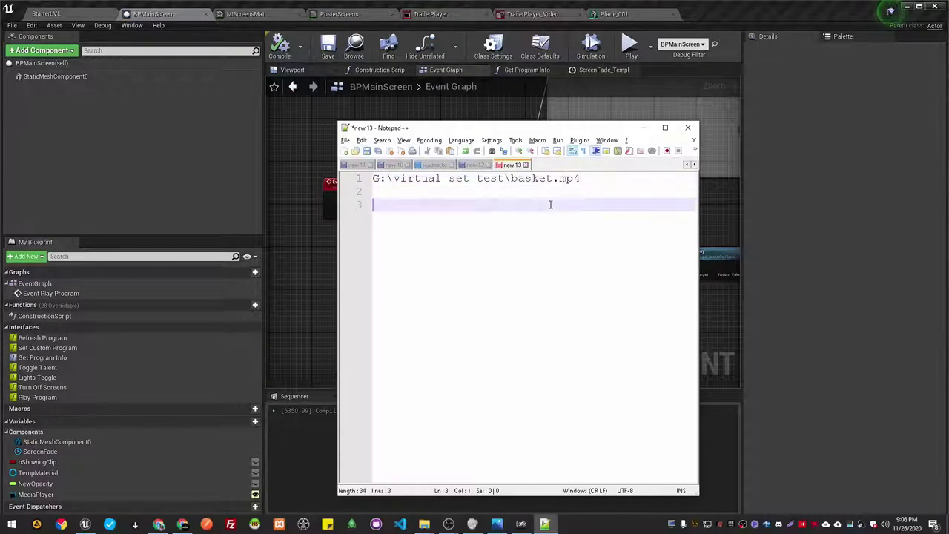
key("ctrl+v")
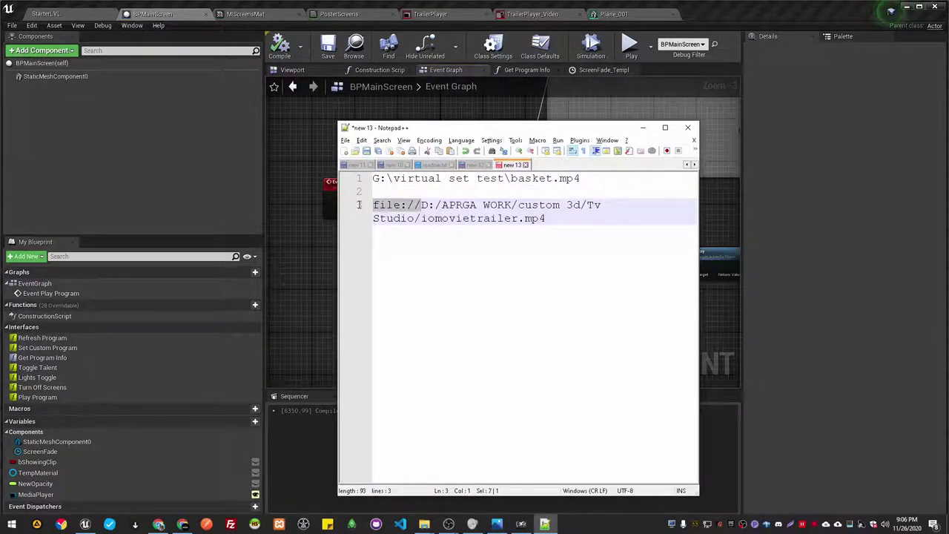
- Prefix line 1 with file:// and select the full basket.mp4 file URL
left_click(374, 180)
key("ctrl+v")
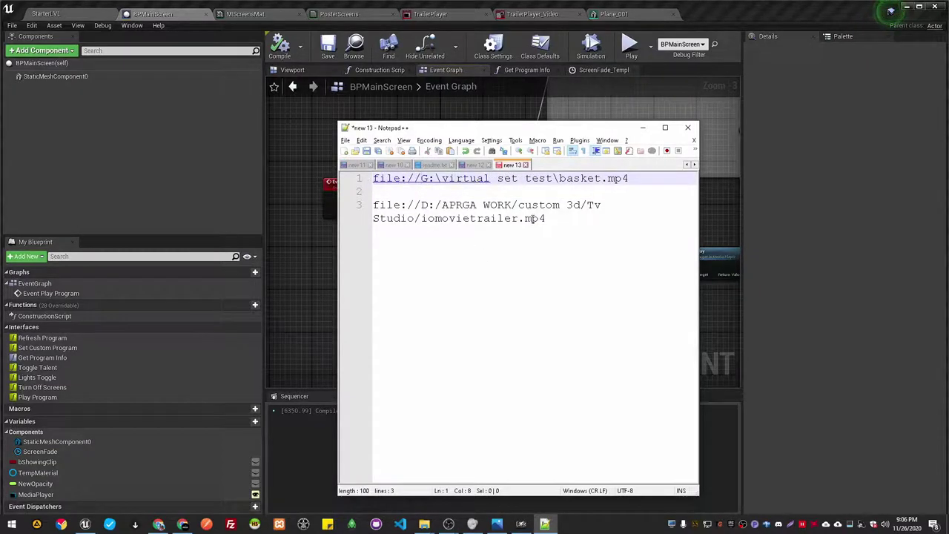
left_click_drag(546, 218, 492, 216)
left_click_drag(625, 179, 344, 175)
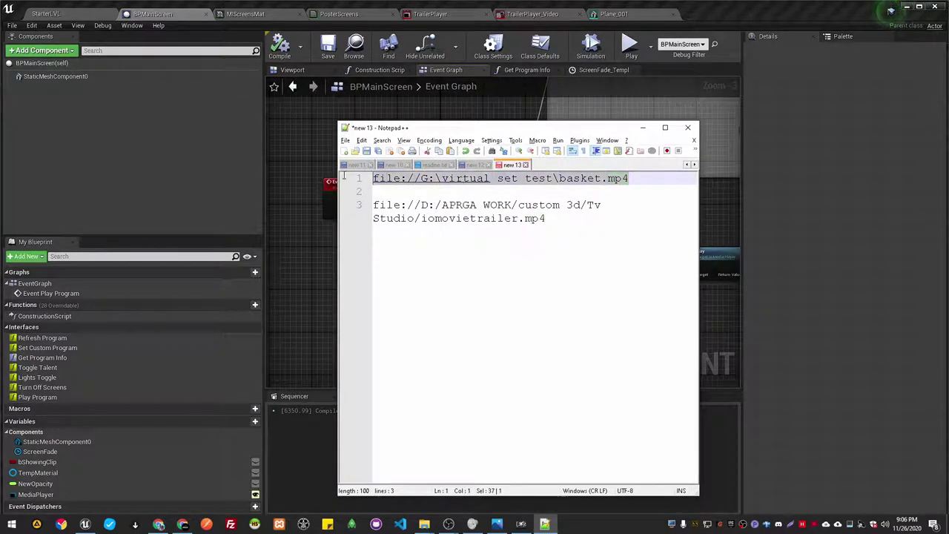
key("alt+Tab")
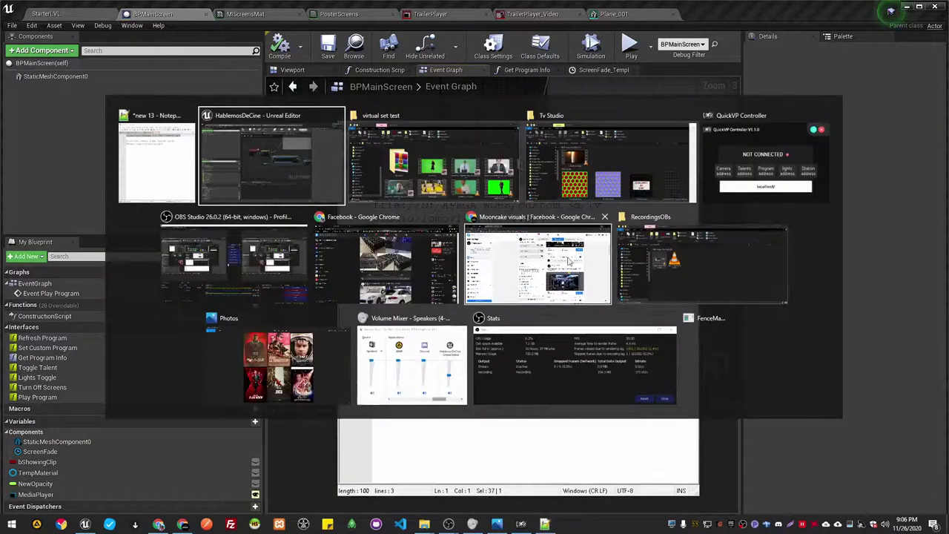
- Close the Play File settings and start playing the StarterLVL level in the editor
key("Tab")
key("Tab")
key("Tab")
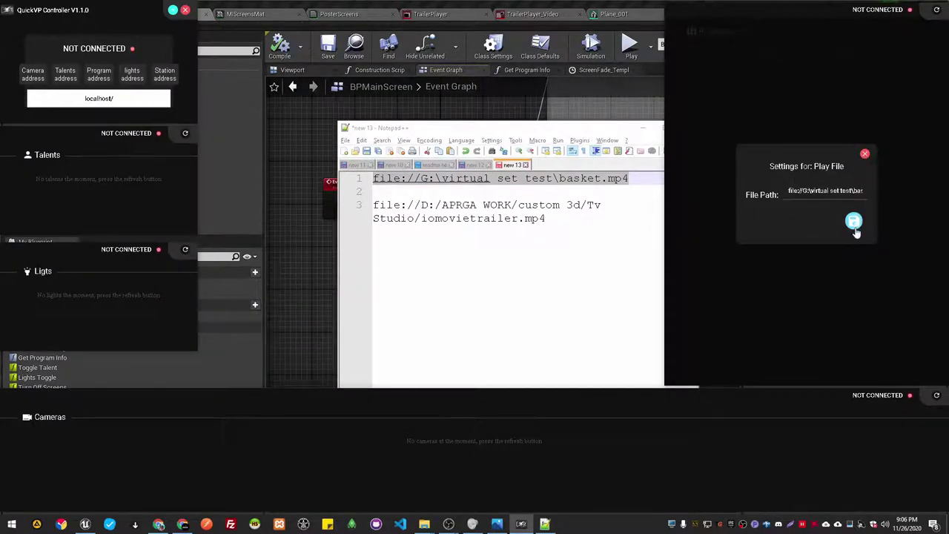
left_click(863, 155)
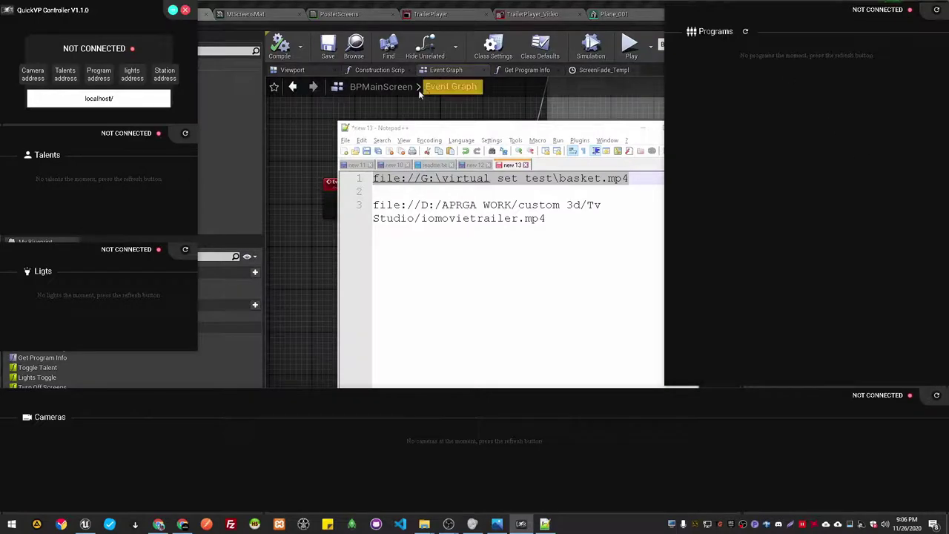
left_click(290, 135)
left_click(46, 13)
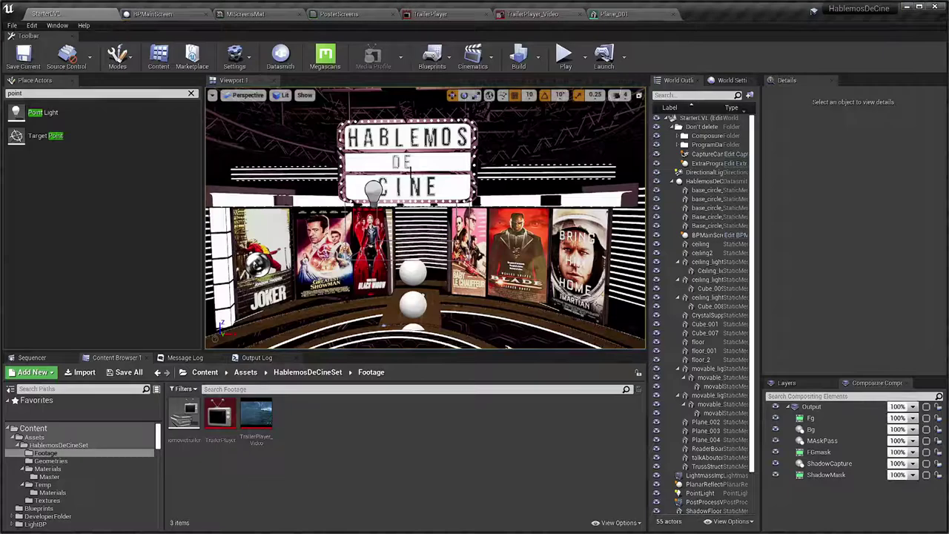
key("alt+p")
- Save the basket.mp4 file URL as Play File's File Path, then fade the poster screens
key("alt+Tab")
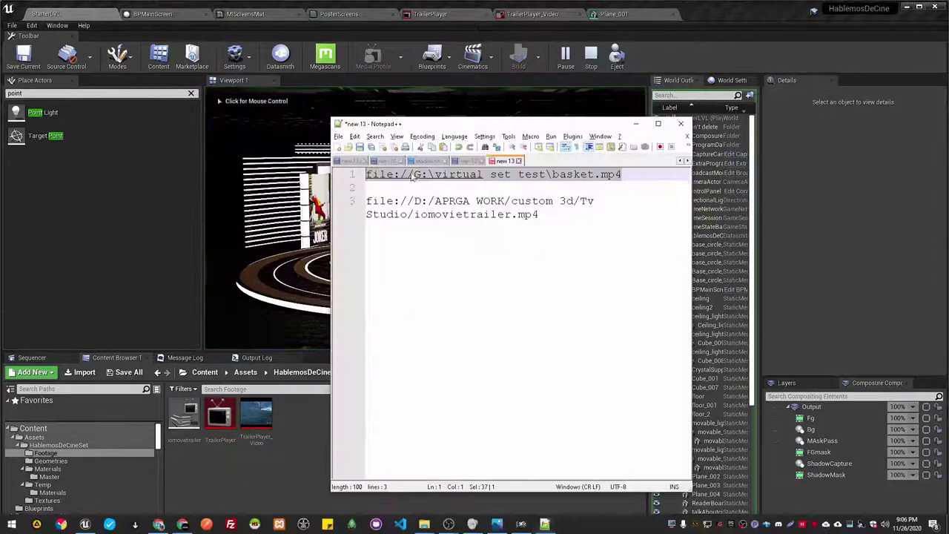
key("alt+Tab")
key("alt+Tab")
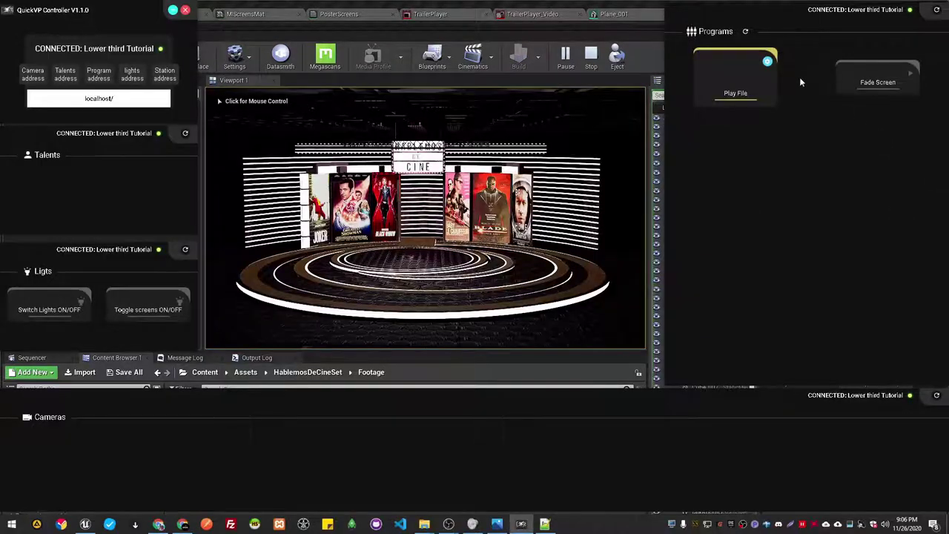
left_click(768, 63)
left_click(834, 190)
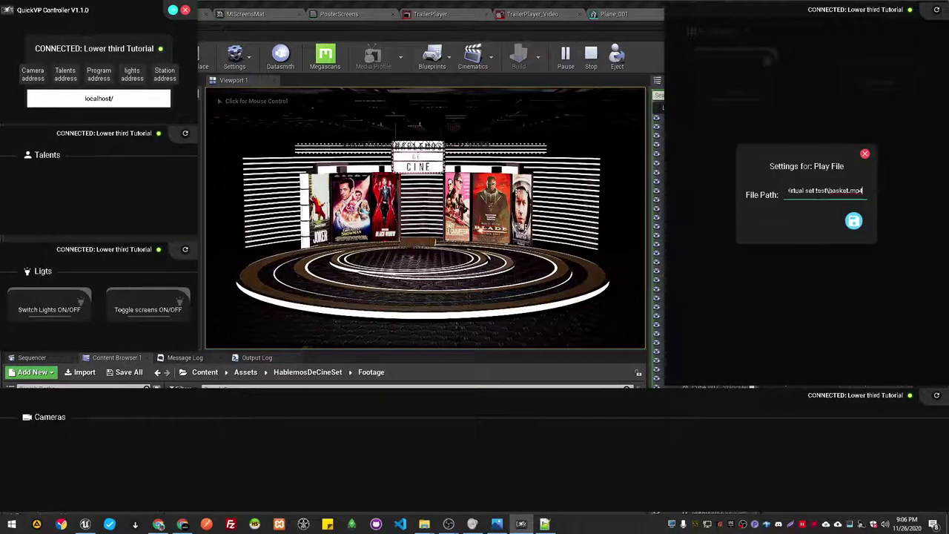
left_click(854, 222)
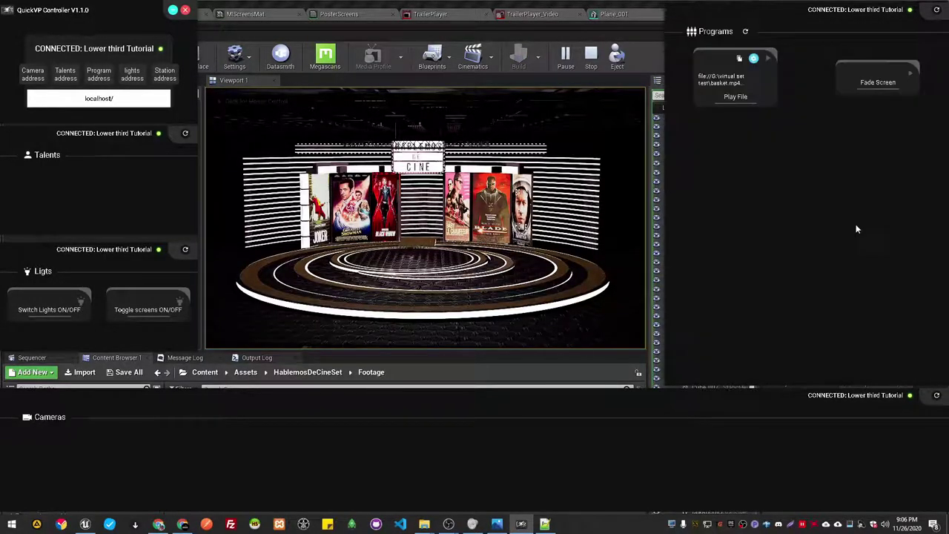
left_click(894, 94)
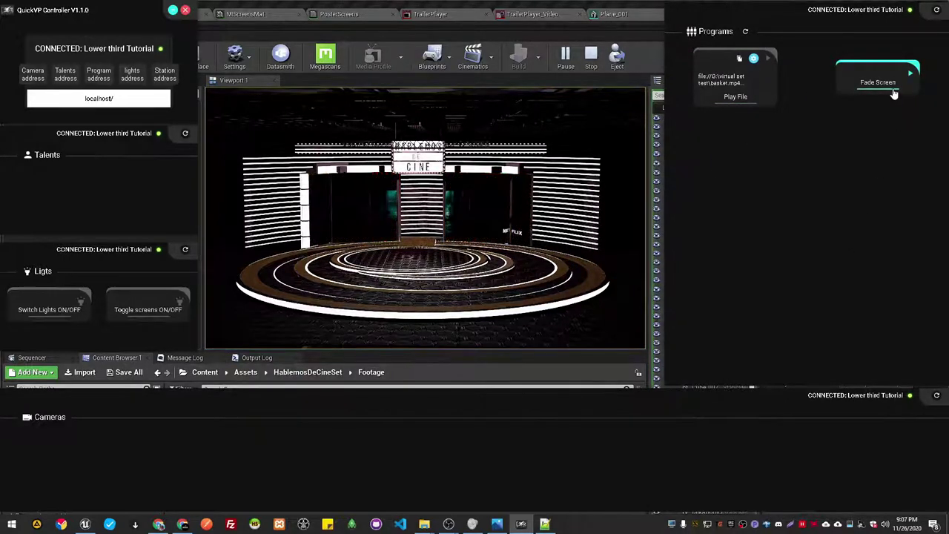
left_click(386, 256)
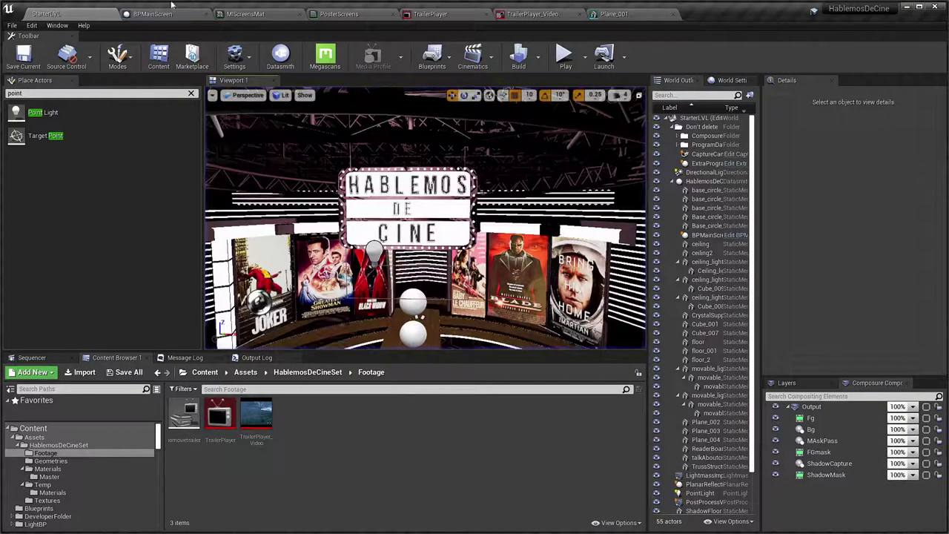
- Inspect Open Url's path in BPMainScreen and ExtraPrograms' File Path data in the World Outliner
left_click(174, 13)
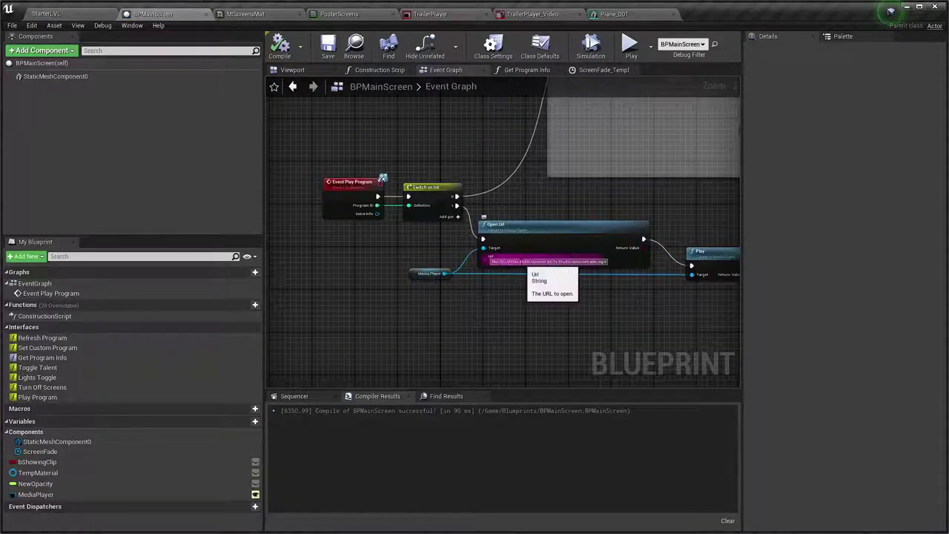
scroll(420, 319, "up", 2)
right_click_drag(618, 284, 542, 306)
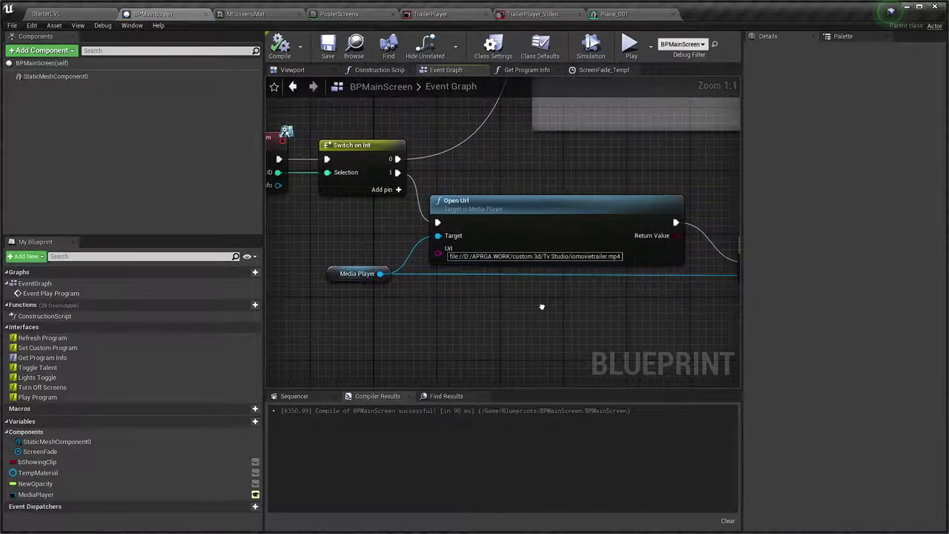
left_click(46, 13)
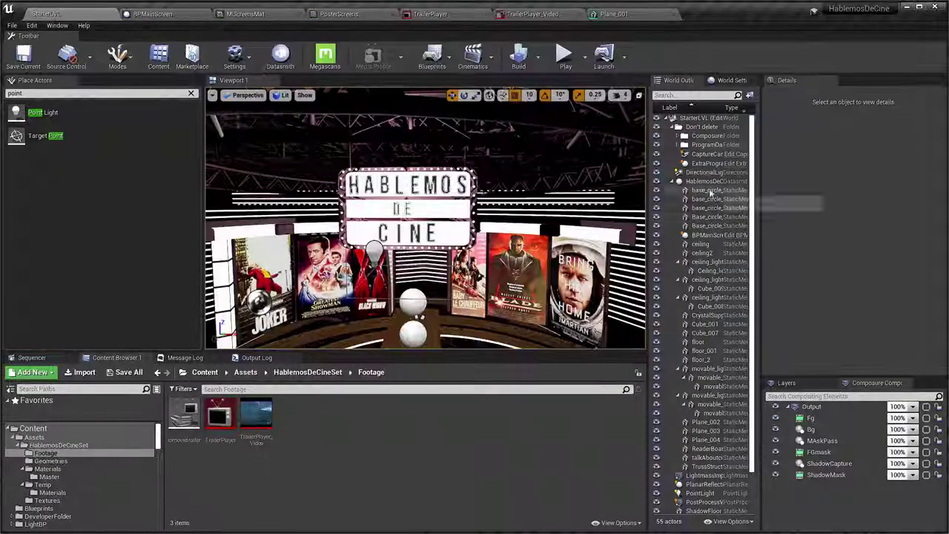
left_click(671, 119, "shift")
left_click(671, 119)
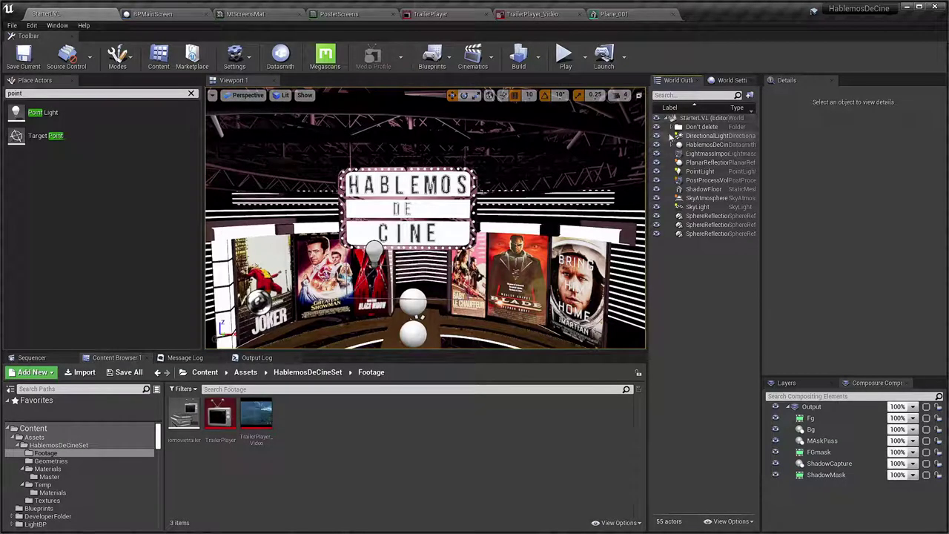
left_click(704, 163)
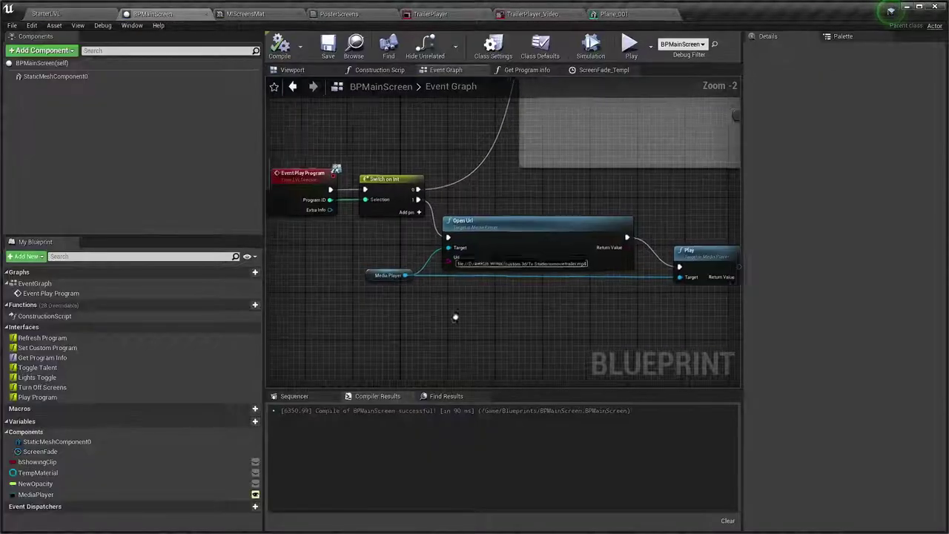
- Move the Event Play Program and Switch on Int nodes left to make room
scroll(584, 295, "up", 1)
mouse_move(338, 144)
left_mouse_down()
mouse_move(509, 206)
mouse_move(398, 202)
left_mouse_up()
right_click_drag(398, 202, 414, 174)
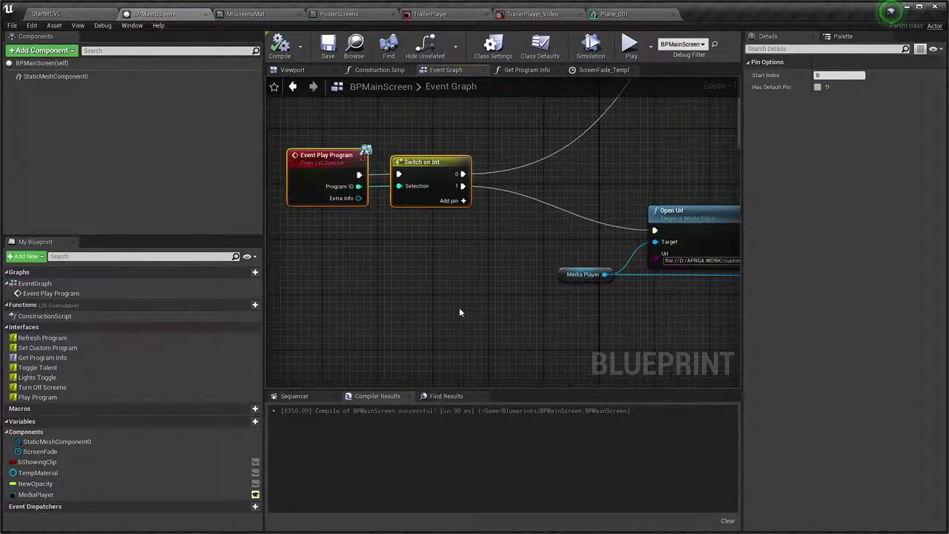
- Add a Decode Field Info Data node beside Open Url, with Field Name File Path
right_click(459, 310)
type("decode")
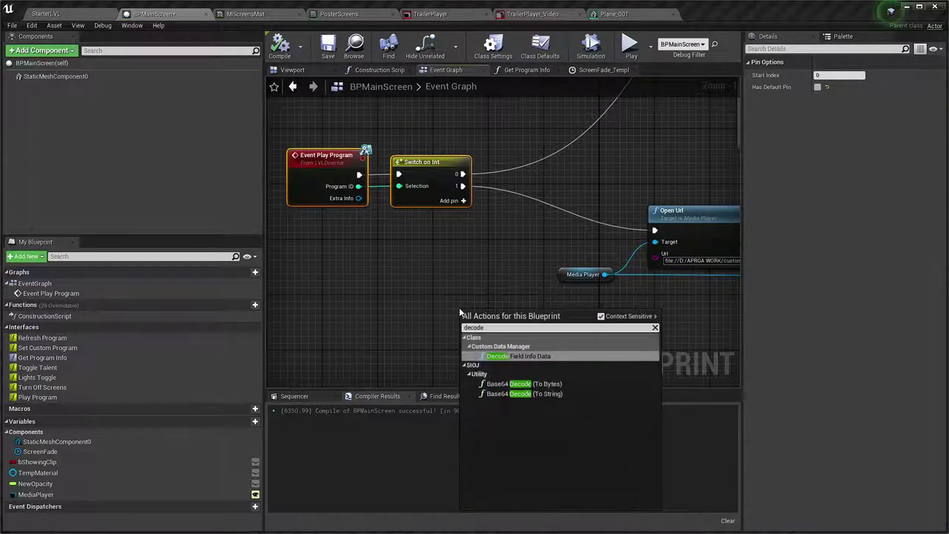
key("Return")
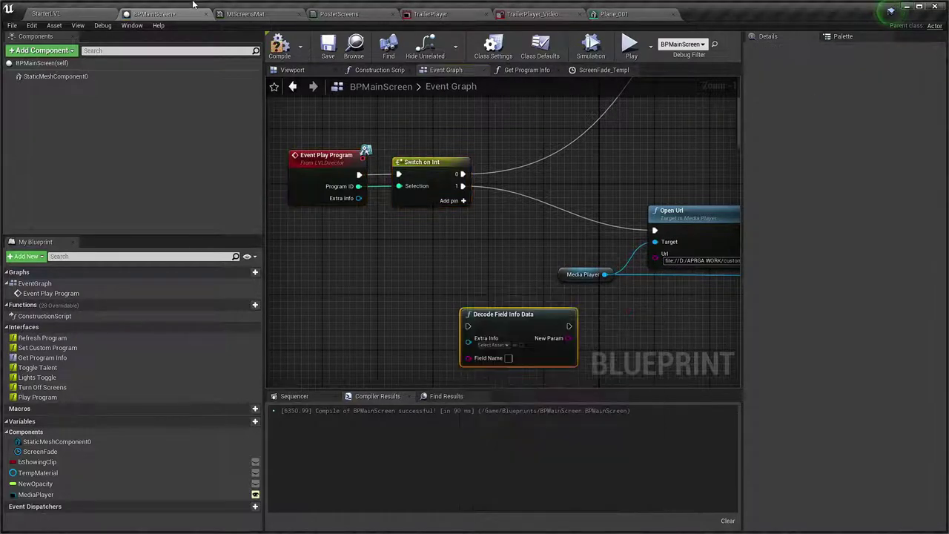
scroll(625, 319, "up", 1)
left_click_drag(542, 304, 493, 279)
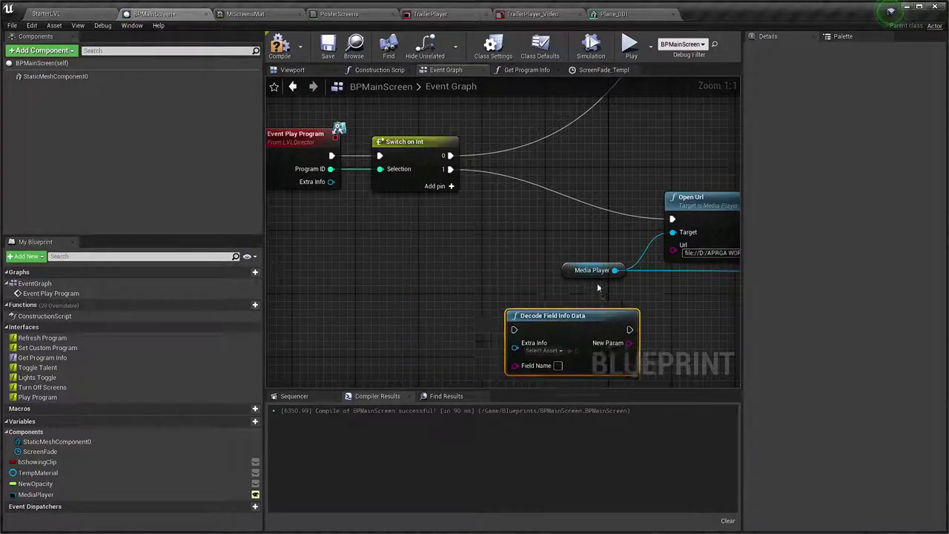
left_click_drag(549, 307, 556, 200)
- Shift Event Play Program and Switch on Int further left and nudge the Decode node left
scroll(556, 200, "down", 1)
right_click_drag(436, 210, 526, 241)
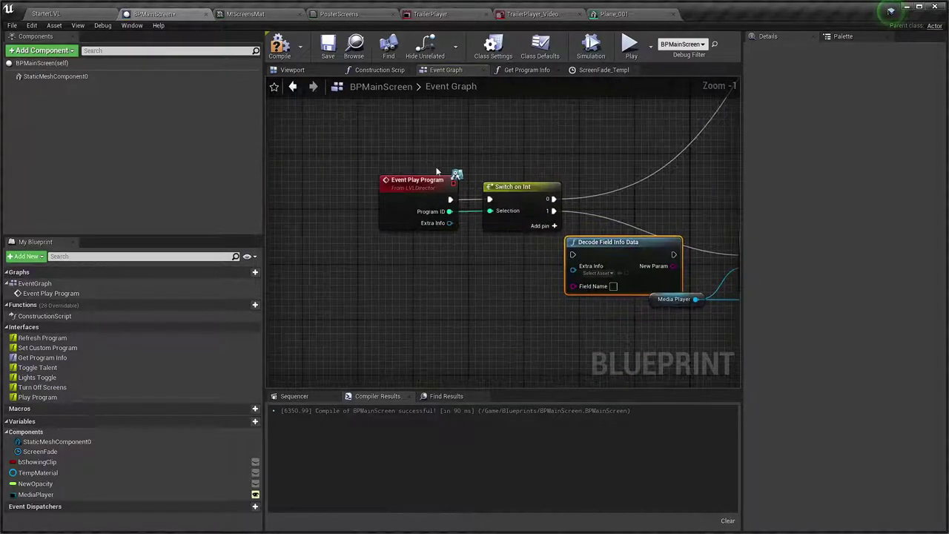
left_click_drag(402, 163, 550, 288)
mouse_move(523, 186)
left_mouse_down()
mouse_move(424, 175)
mouse_move(431, 181)
left_mouse_up()
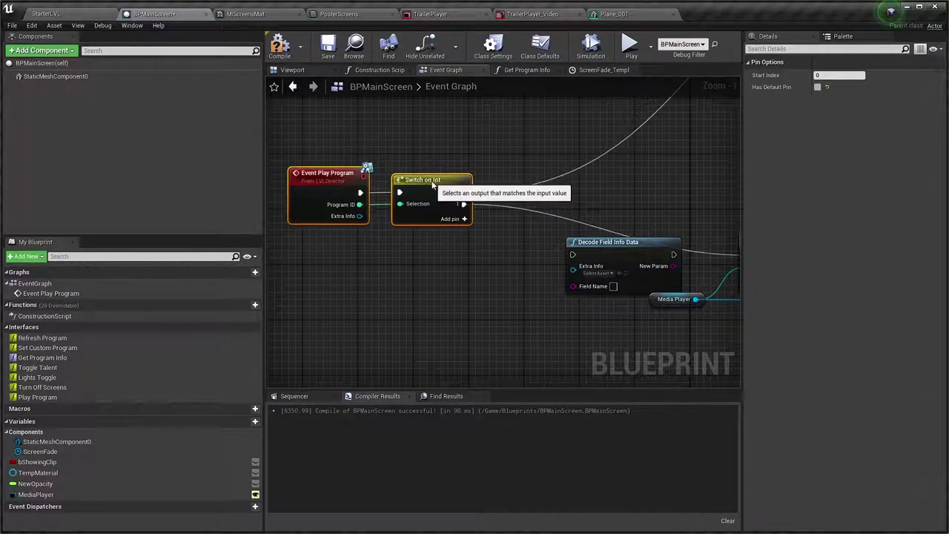
left_click_drag(612, 294, 569, 300)
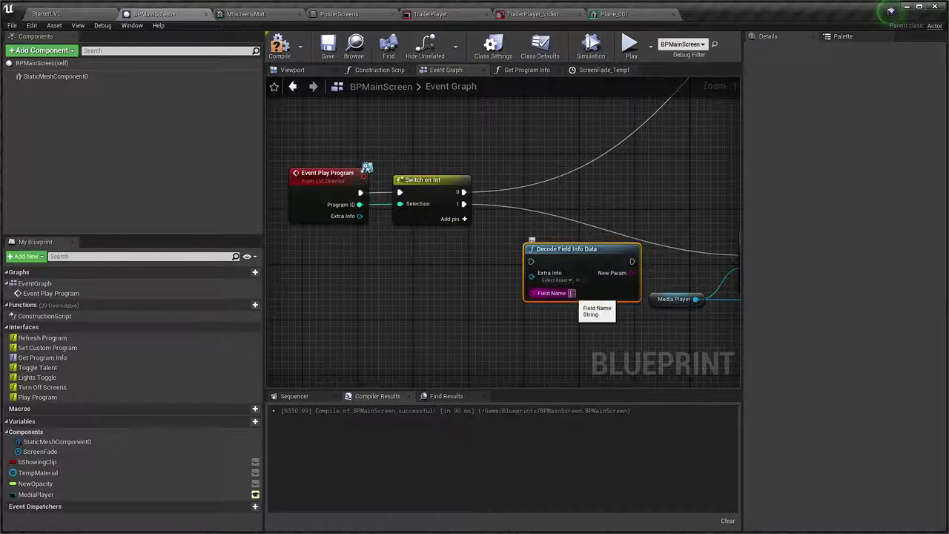
type("File Path")
left_click(80, 15)
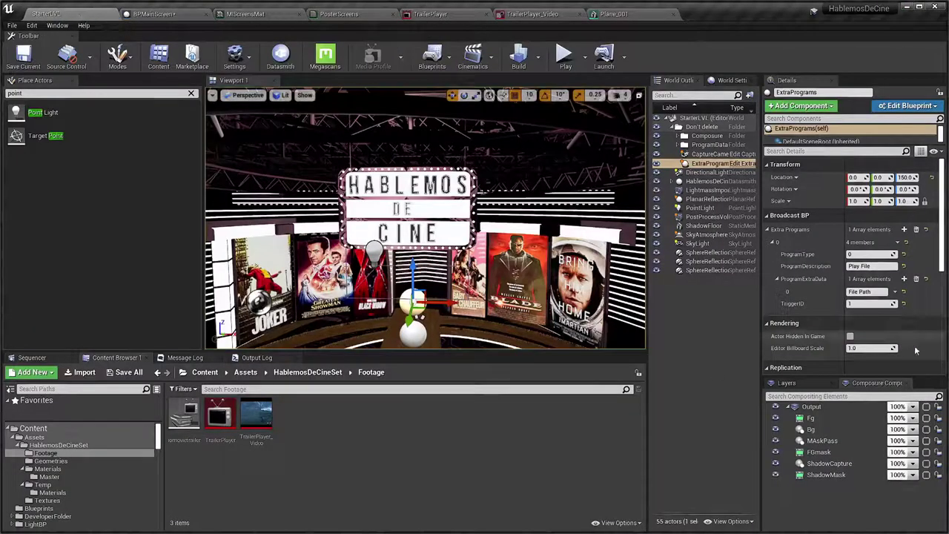
left_click(172, 13)
scroll(632, 317, "up", 1)
right_click_drag(632, 317, 564, 324)
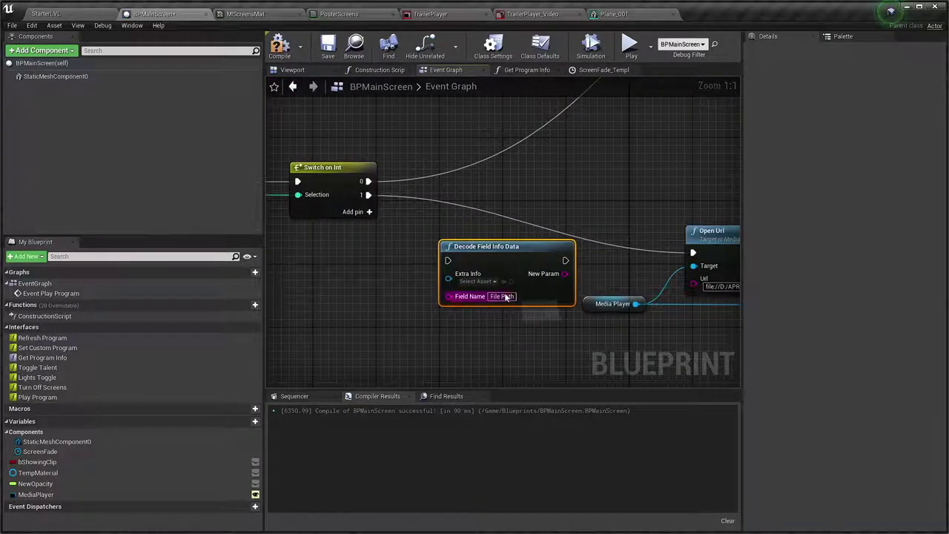
- Recheck ExtraPrograms' File Path in the level, then move Decode Field Info Data up-left
left_click(94, 14)
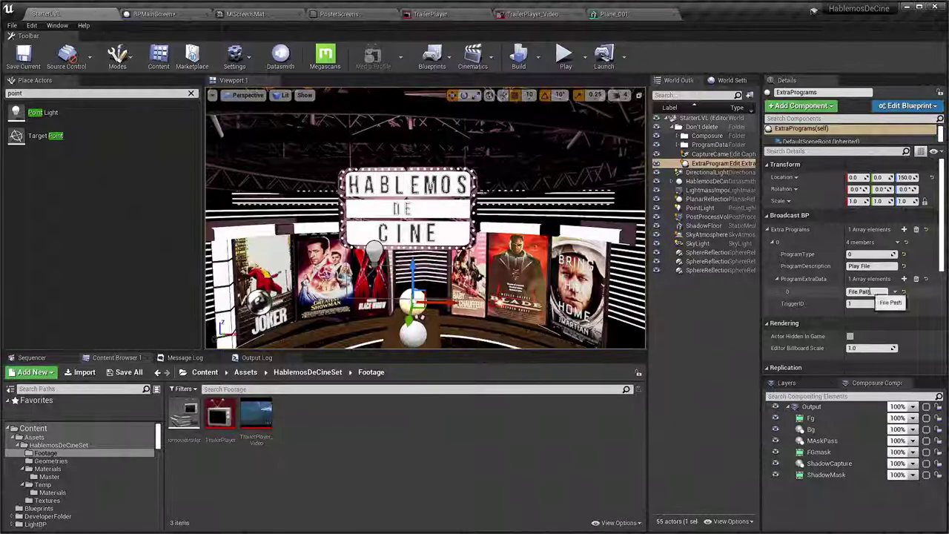
left_click(147, 15)
left_click(46, 14)
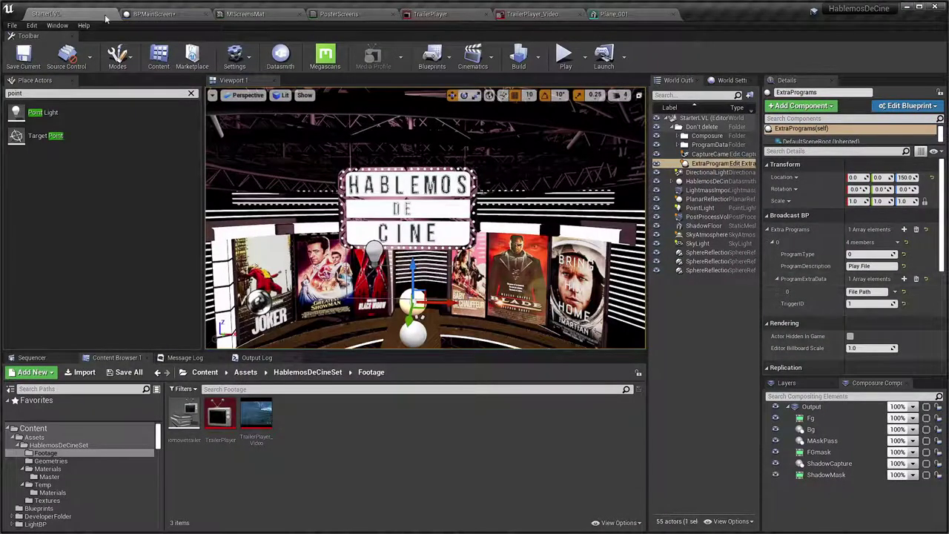
left_click(152, 13)
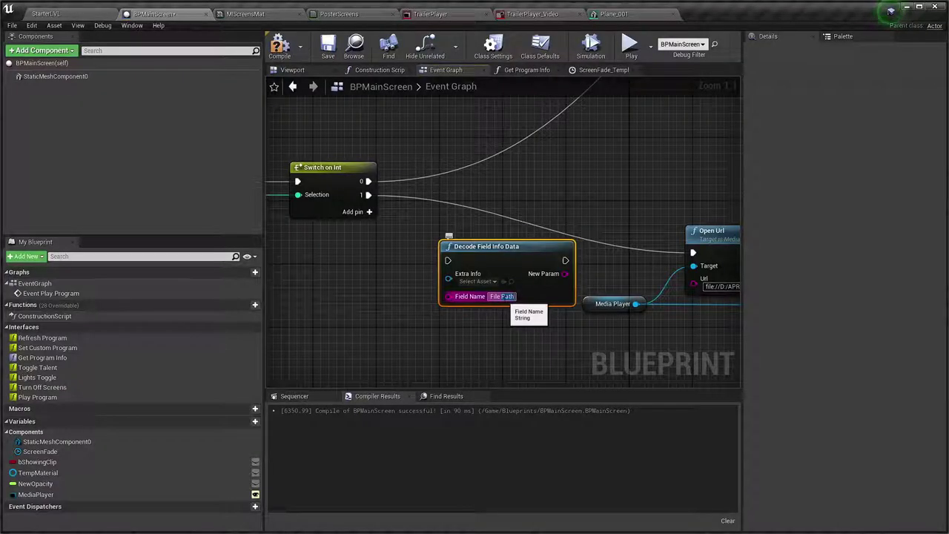
left_click_drag(489, 246, 481, 223)
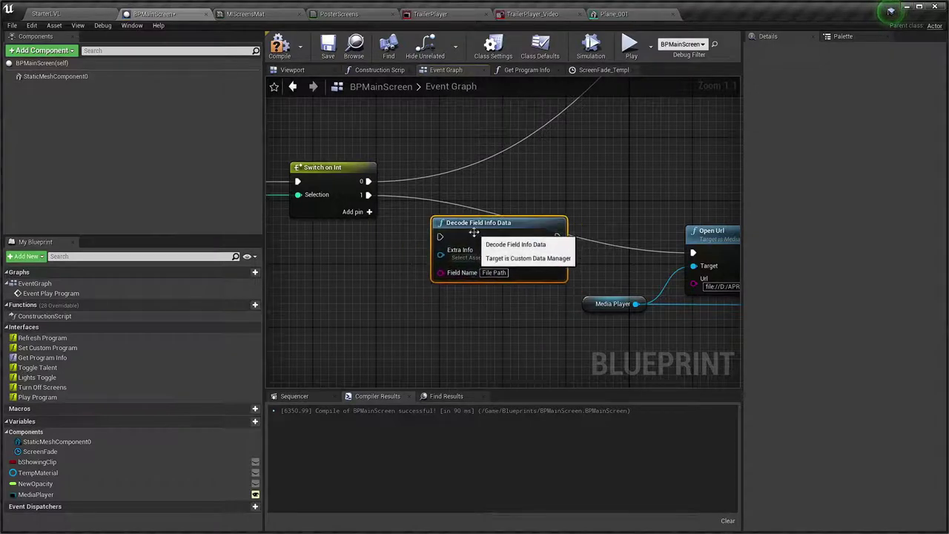
right_click_drag(514, 212, 400, 211)
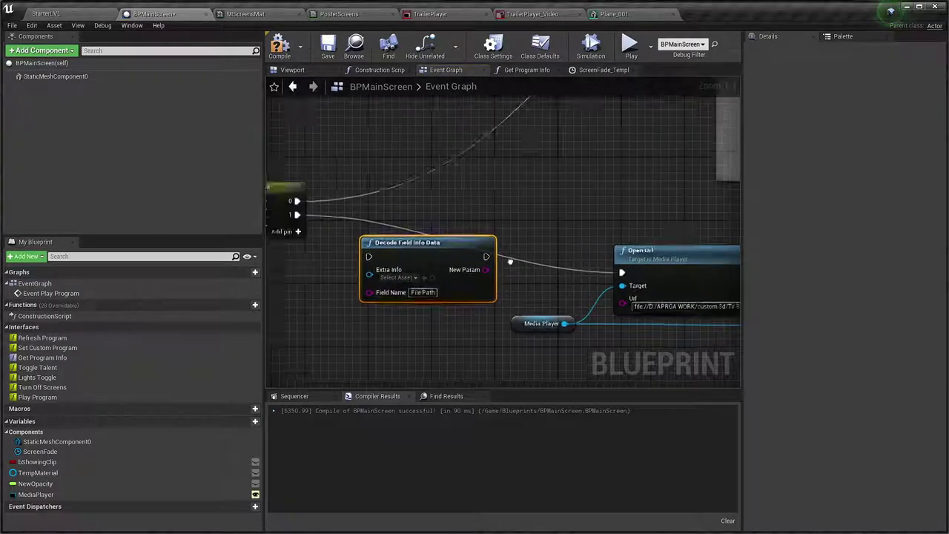
- Wire Switch on Int's 1 output into Decode, and Decode's exec output into Open Url
left_click_drag(350, 216, 426, 258)
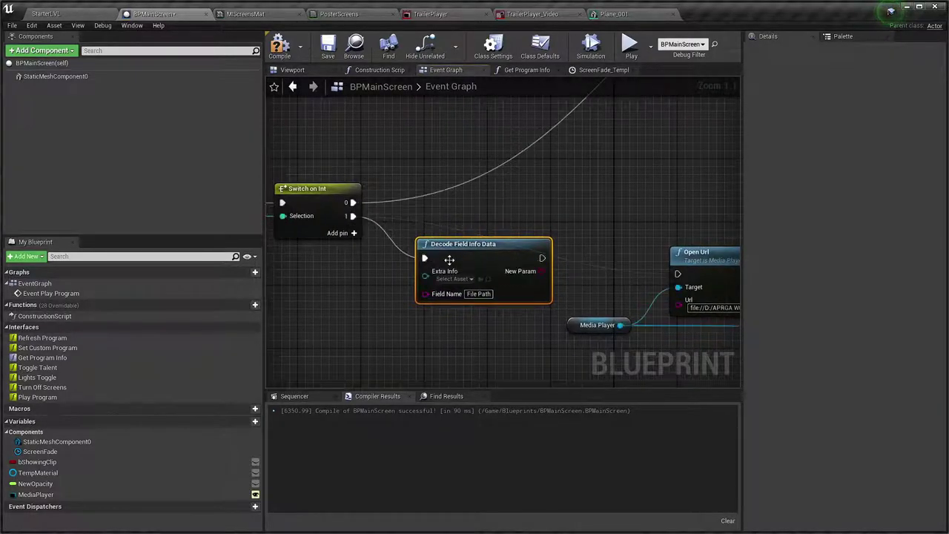
mouse_move(535, 259)
left_mouse_down()
mouse_move(512, 252)
mouse_move(659, 280)
mouse_move(677, 274)
left_mouse_up()
left_click_drag(628, 325, 678, 290)
right_click_drag(430, 270, 624, 274)
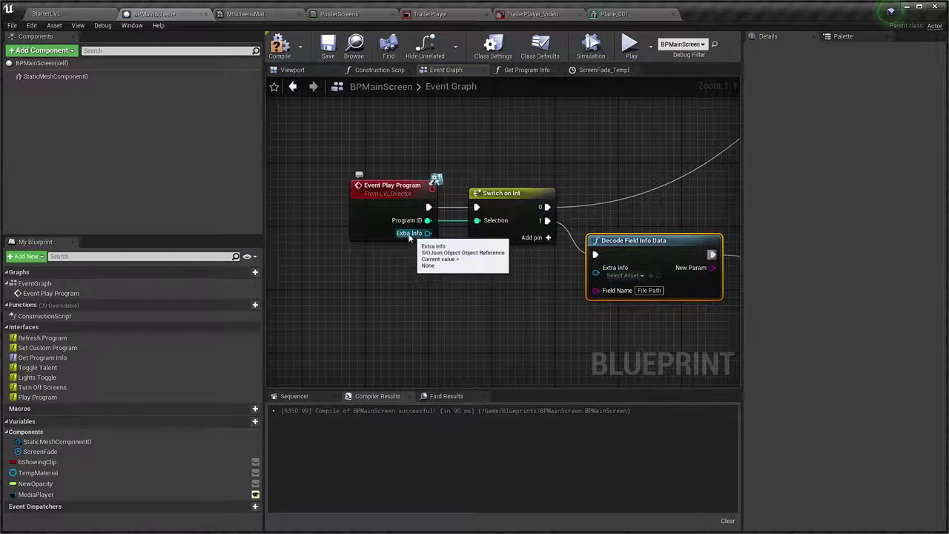
- Feed Event Play Program's Extra Info into Decode through an inserted conversion node
left_click_drag(428, 233, 604, 278)
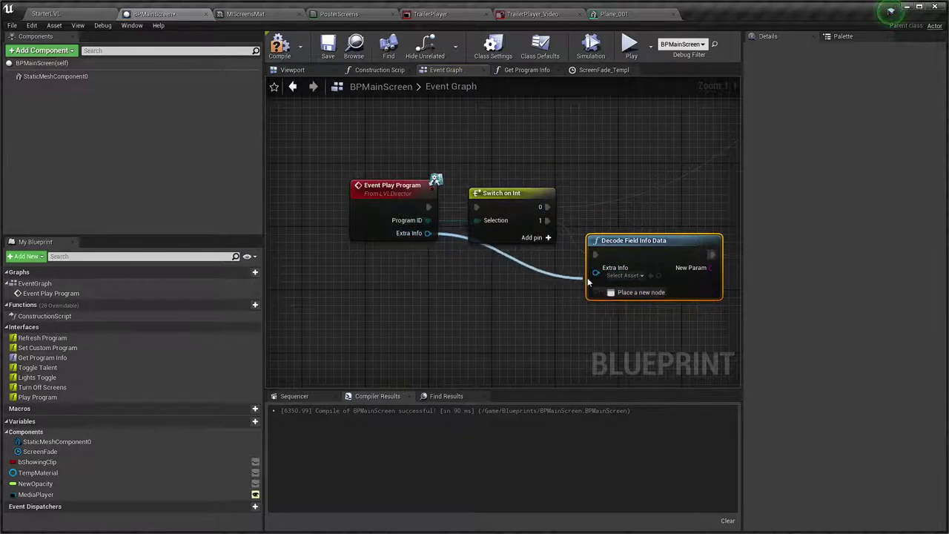
left_click(553, 265)
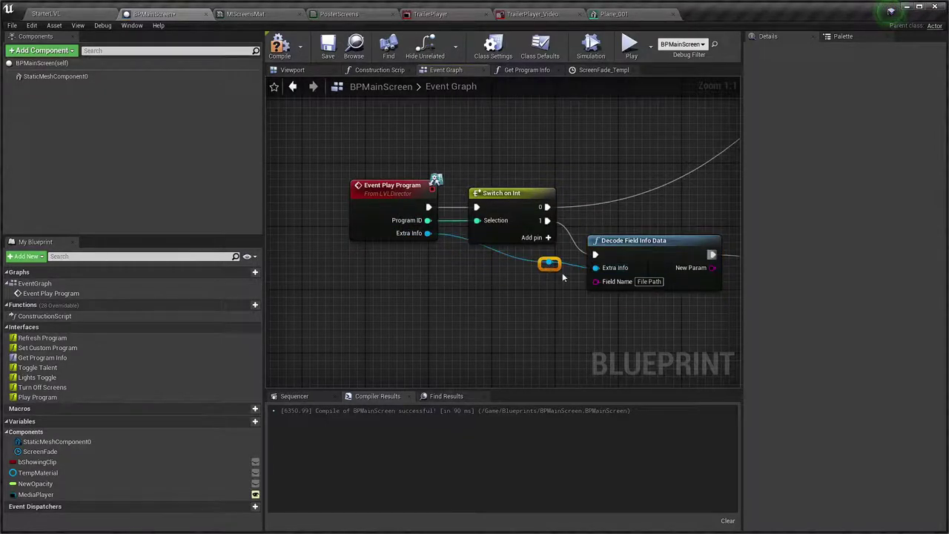
left_click_drag(545, 265, 474, 274)
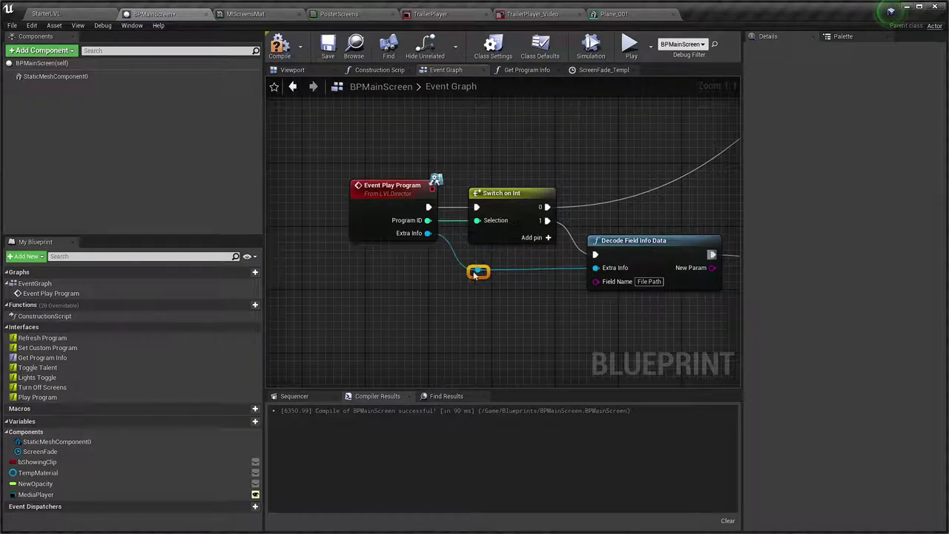
right_click_drag(674, 300, 408, 325)
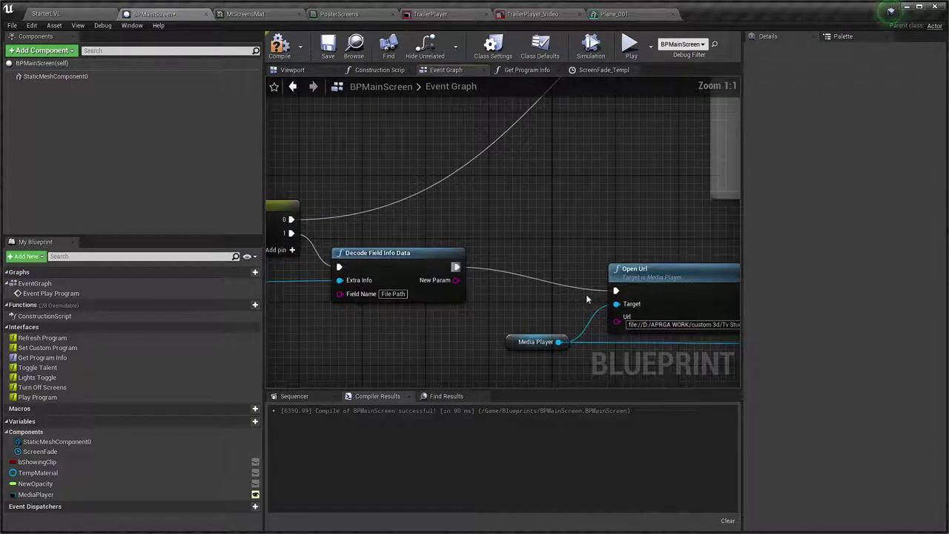
right_click_drag(586, 293, 608, 267)
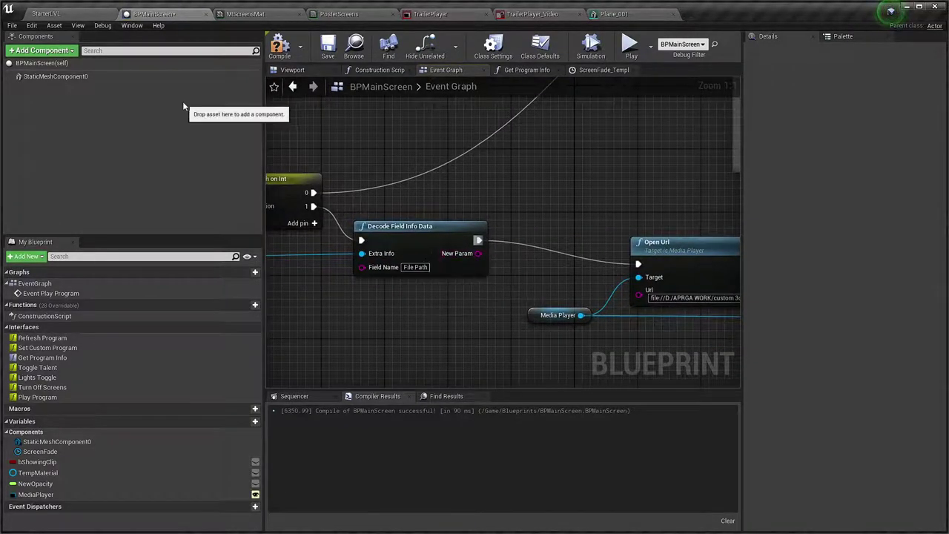
key("alt+Tab")
key("alt+Tab")
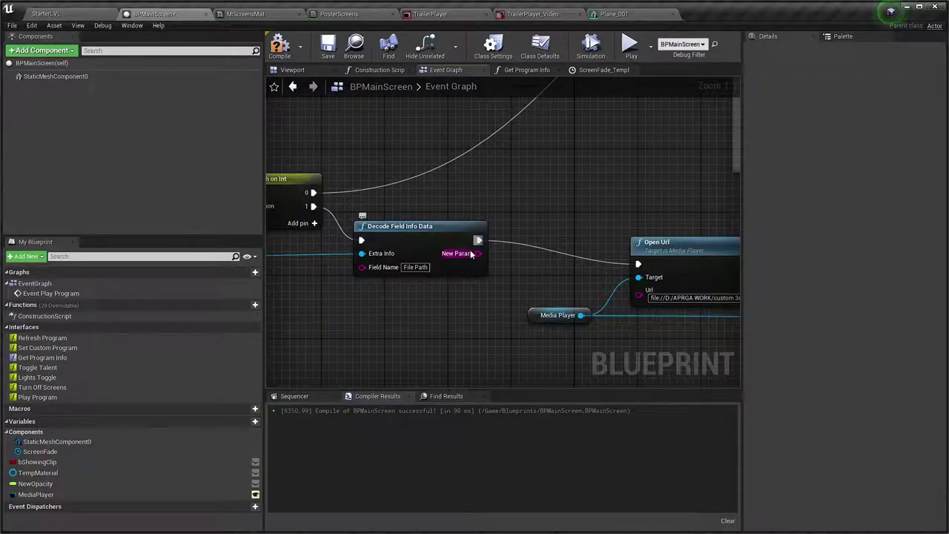
- Connect New Param to Open Url's Url, then save the blueprint and the StarterLVL level
left_click_drag(479, 252, 662, 301)
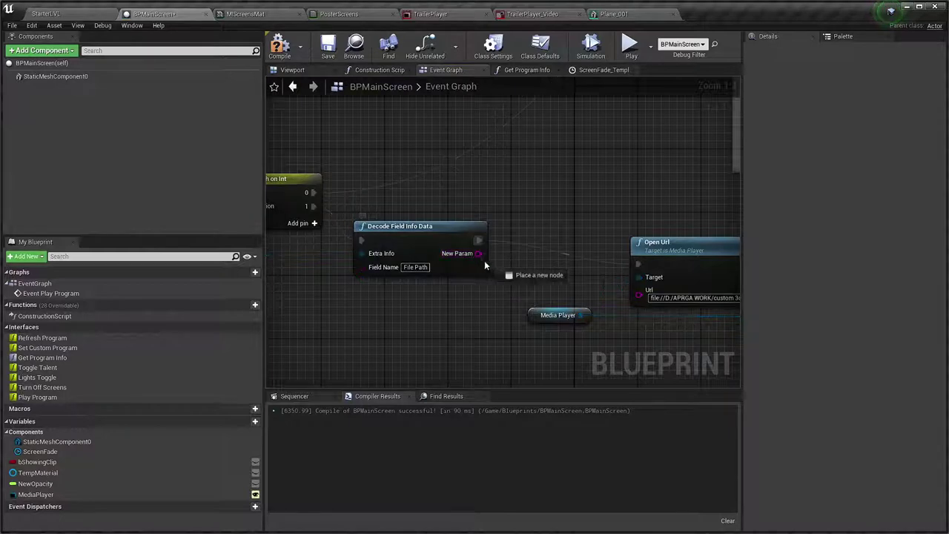
scroll(667, 303, "down", 3)
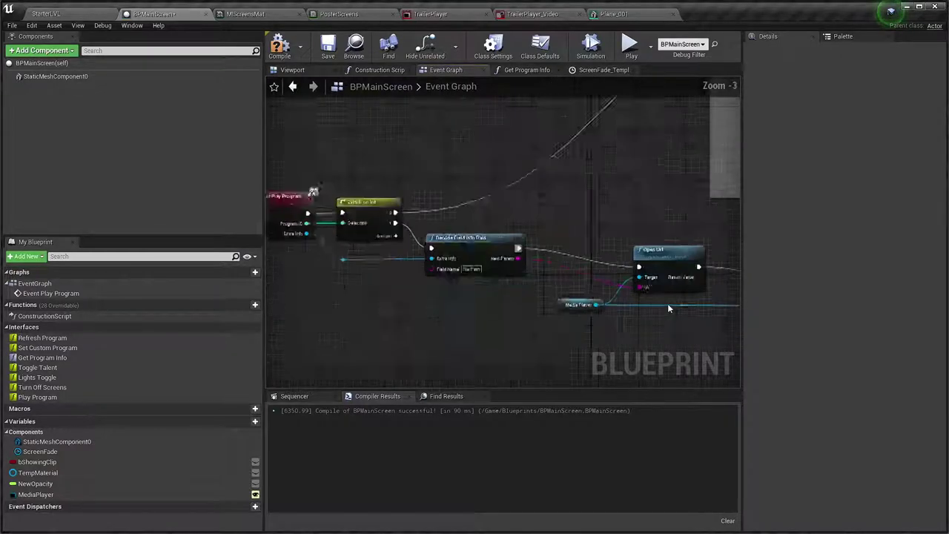
right_click_drag(667, 303, 426, 317)
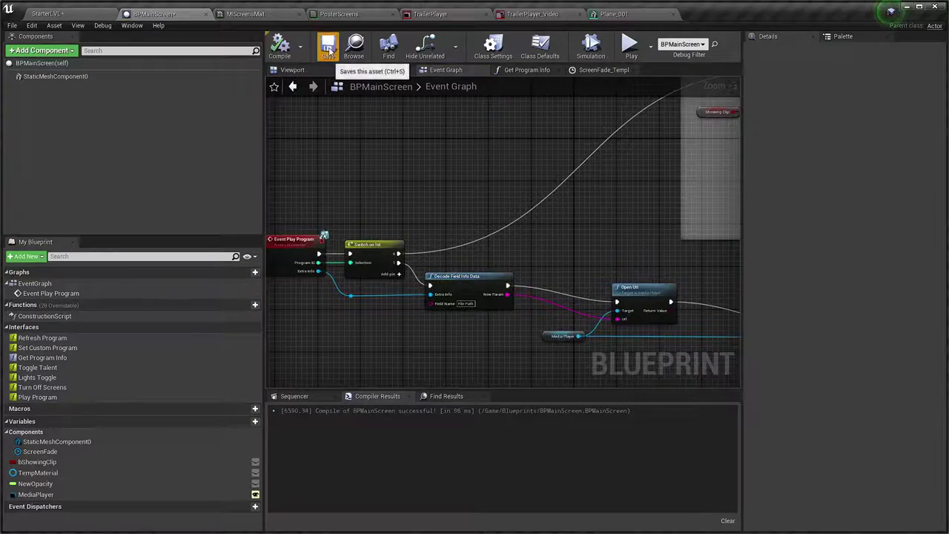
left_click(76, 15)
key("ctrl+s")
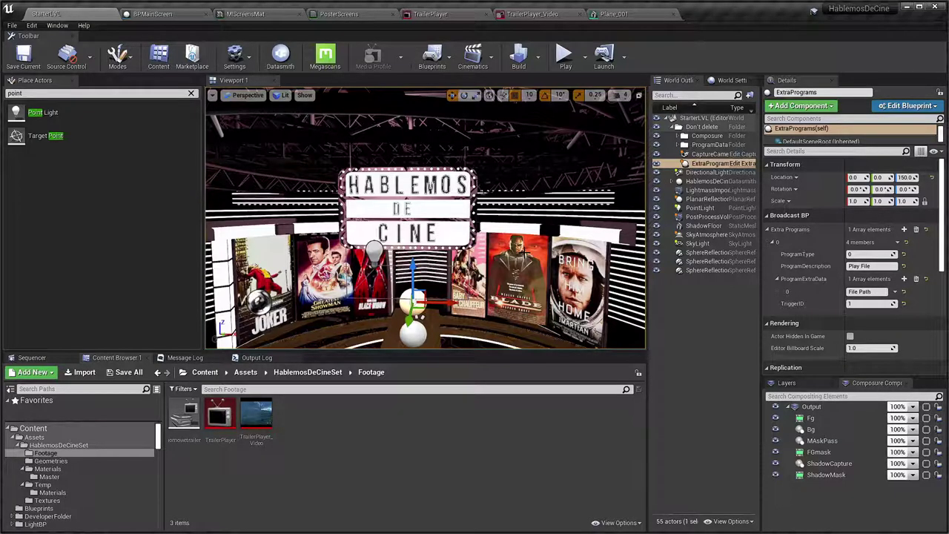
- Run the level, play basket.mp4 on the studio screens from QuickVP, and duplicate Play File
key("alt+p")
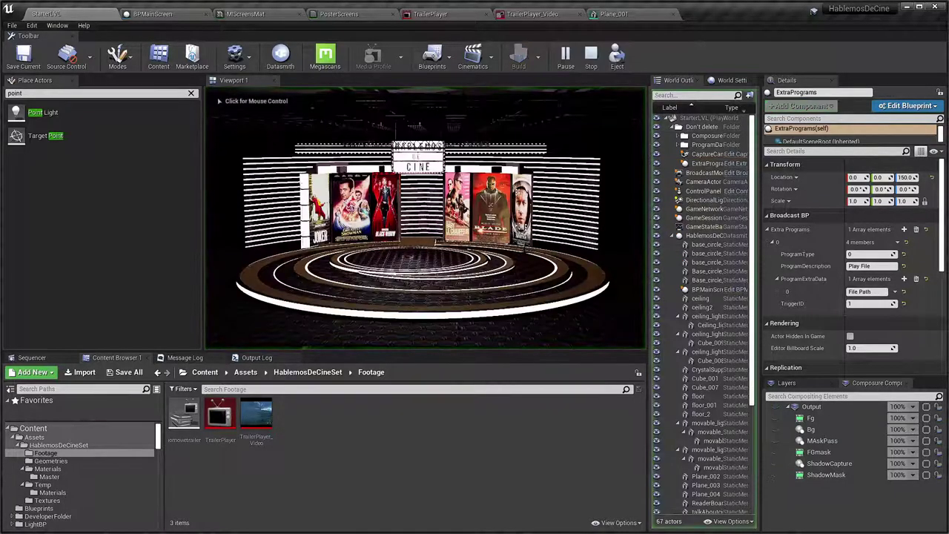
key("alt+Tab")
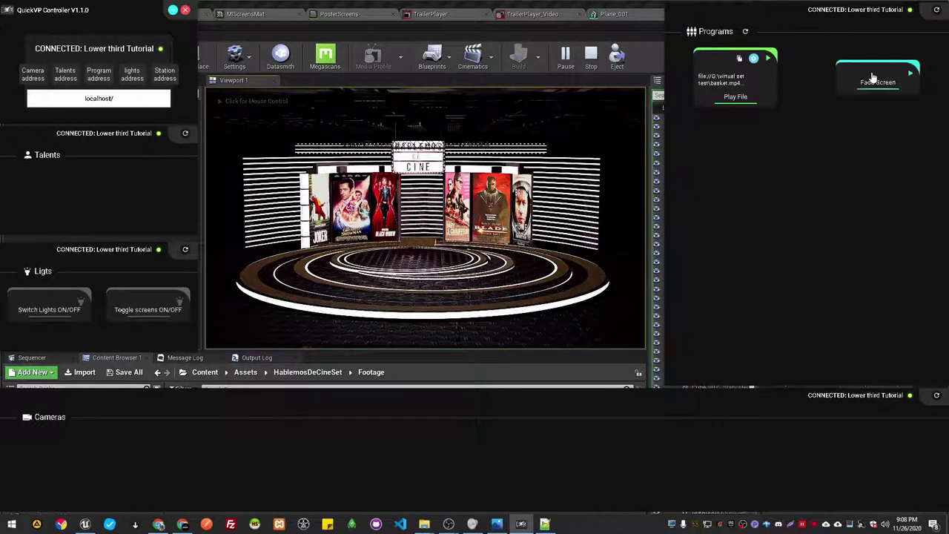
left_click(873, 77)
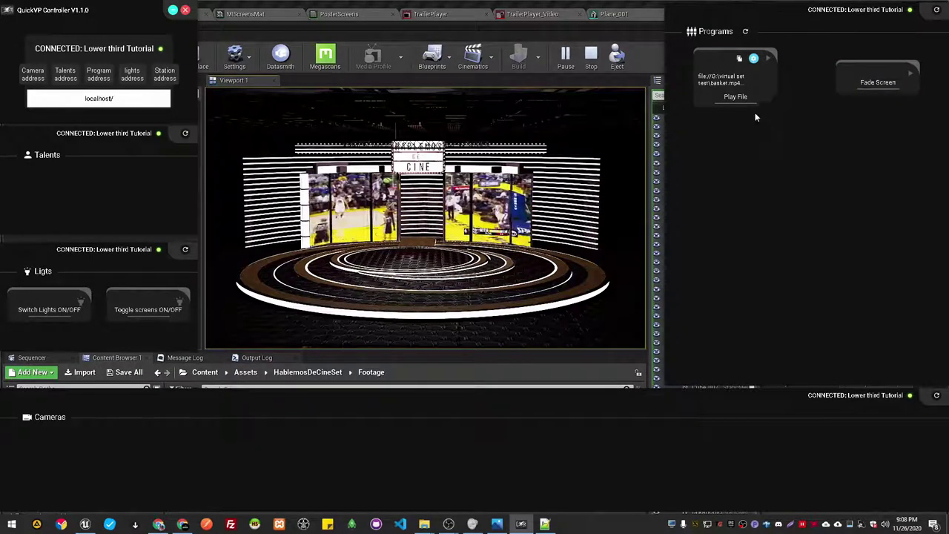
left_click(738, 58)
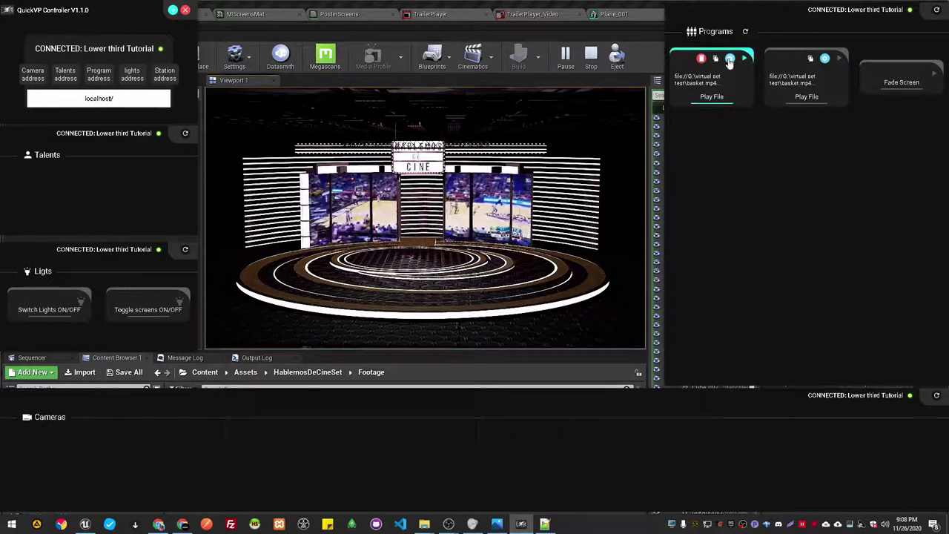
- Open the copied Play File program's settings and bring the virtual set test folder forward
left_click(729, 59)
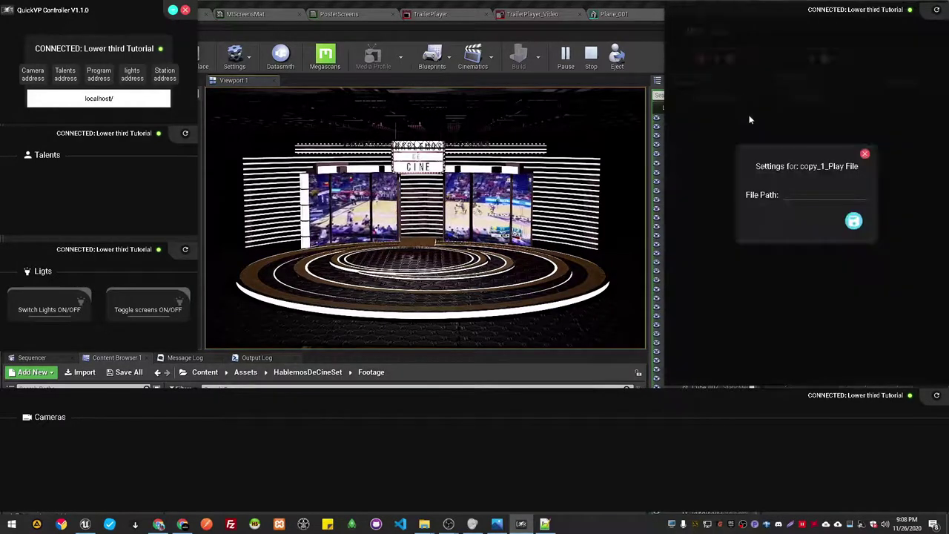
mouse_move(423, 525)
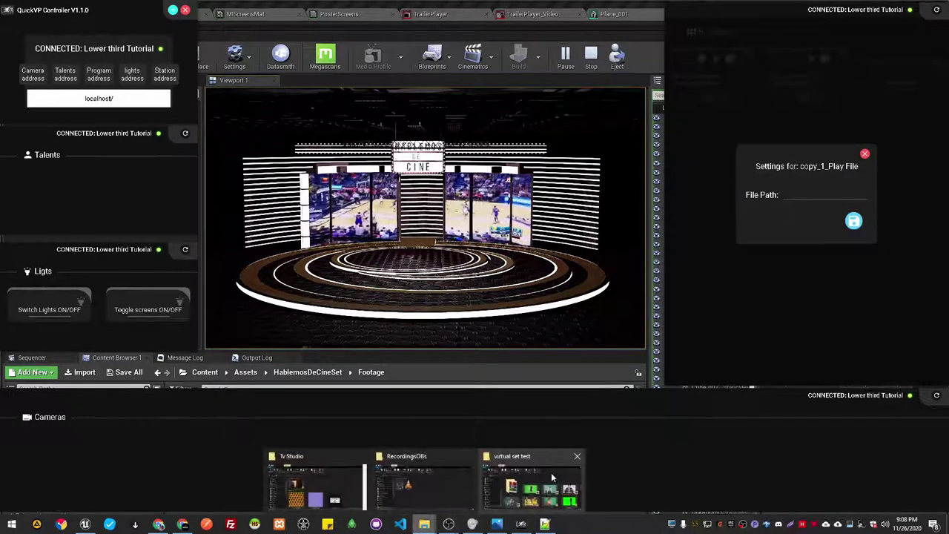
left_click(551, 472)
- Copy crowd.mov's full path with Copy as path and return to Notepad++
scroll(413, 238, "down", 3)
scroll(337, 262, "down", 1)
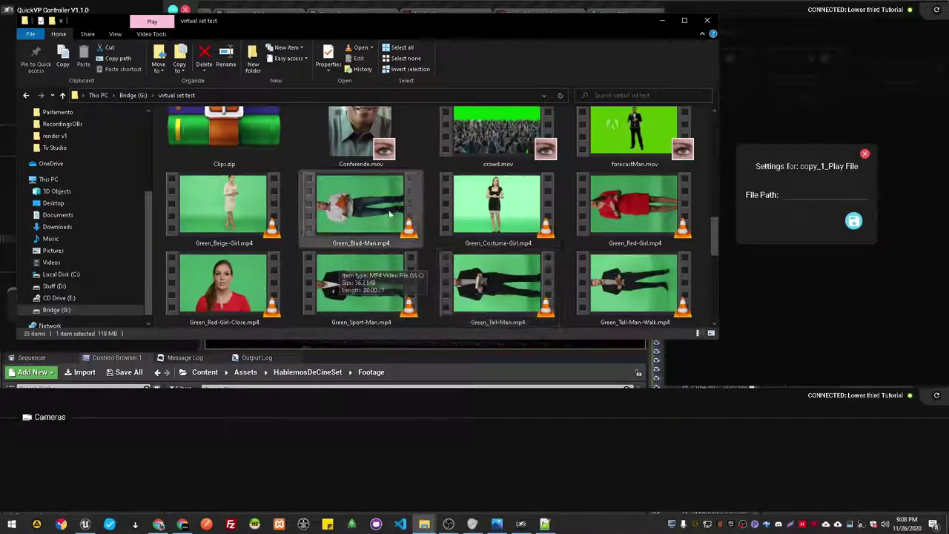
scroll(415, 267, "up", 1)
scroll(514, 279, "down", 3)
scroll(515, 280, "down", 2)
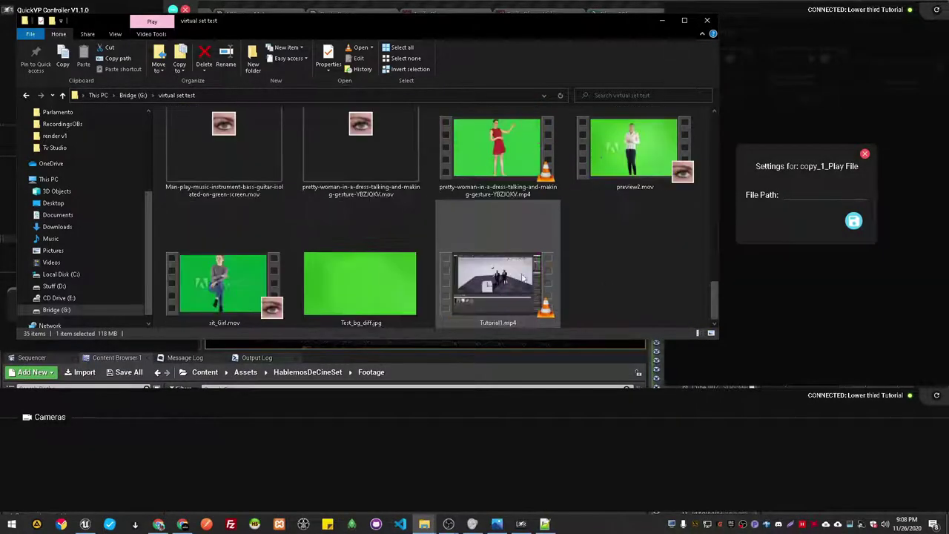
scroll(300, 284, "up", 2)
scroll(407, 295, "up", 3)
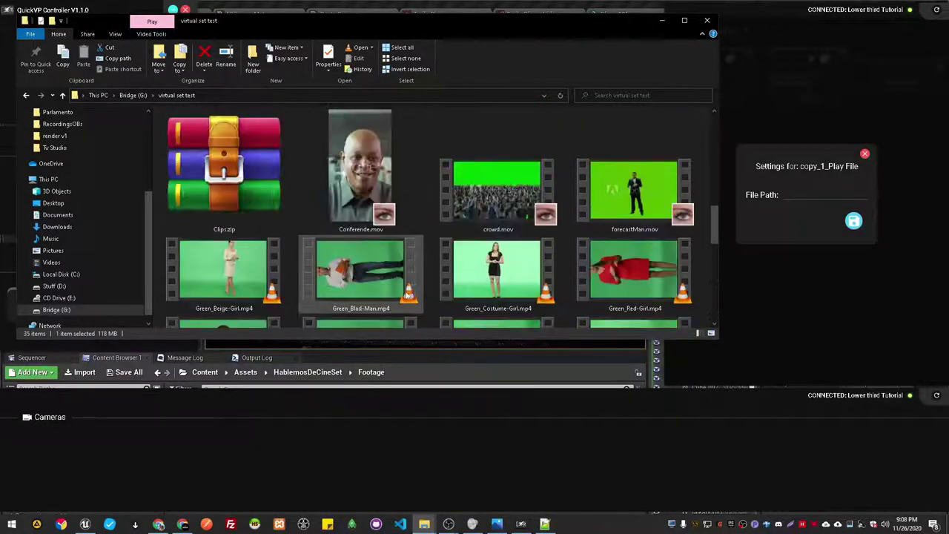
left_click(478, 213)
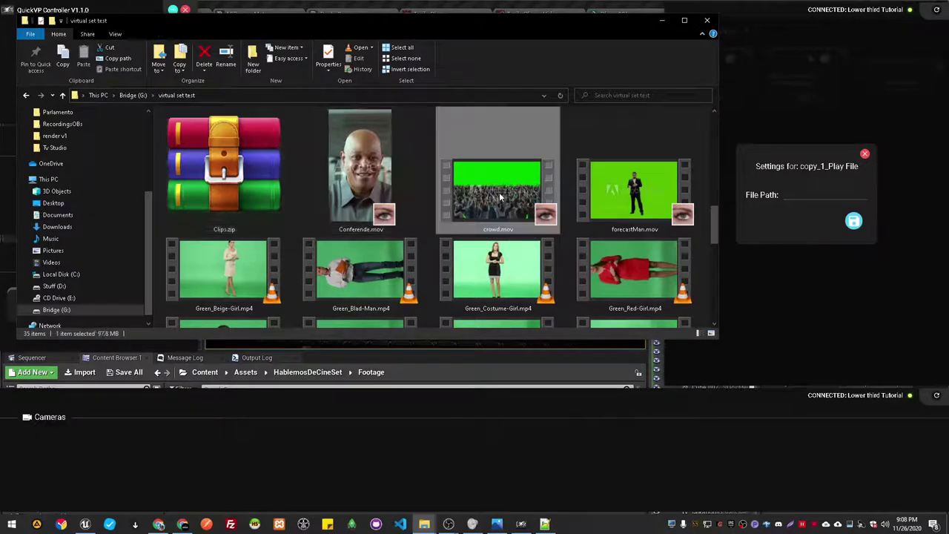
right_click(494, 206)
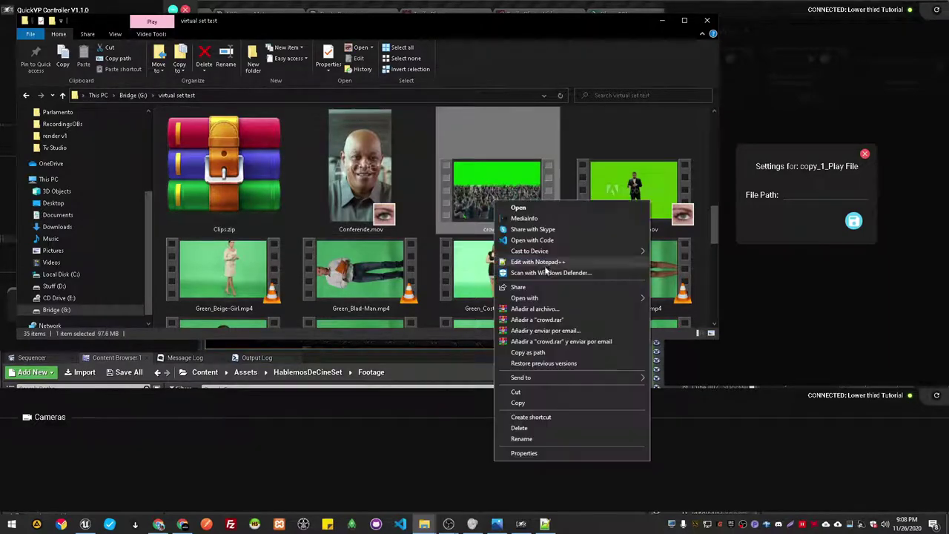
left_click(534, 353)
key("alt+Tab")
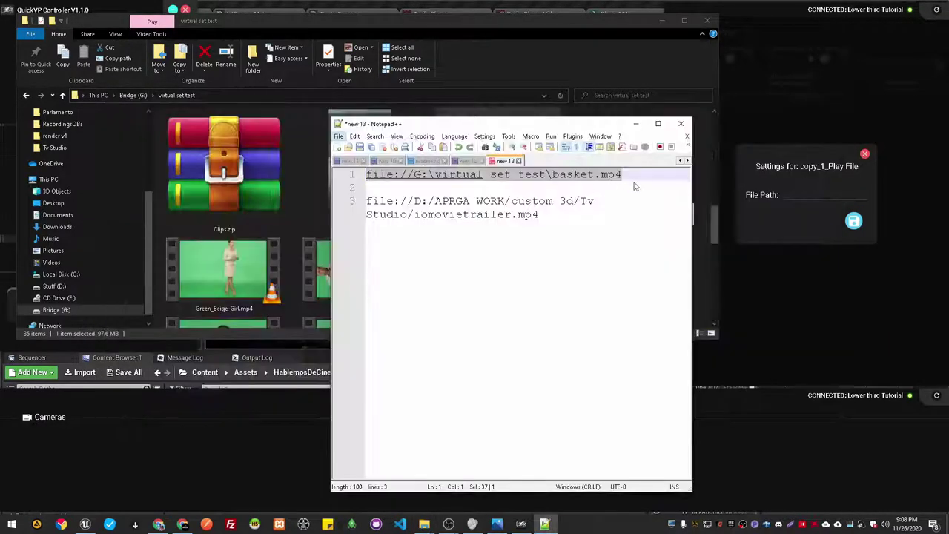
- Add a line file://G:\virtual set test\crowd.mov beneath the basket.mp4 path in Notepad++
left_click(634, 175)
key("Return")
key("Return")
type("\"G:\\virtual set test\\crowd.mov\"")
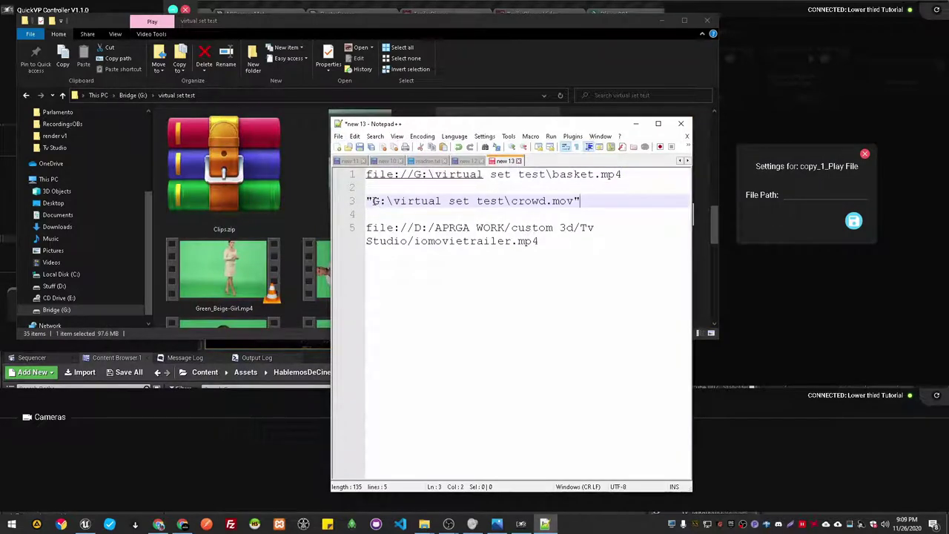
key("BackSpace")
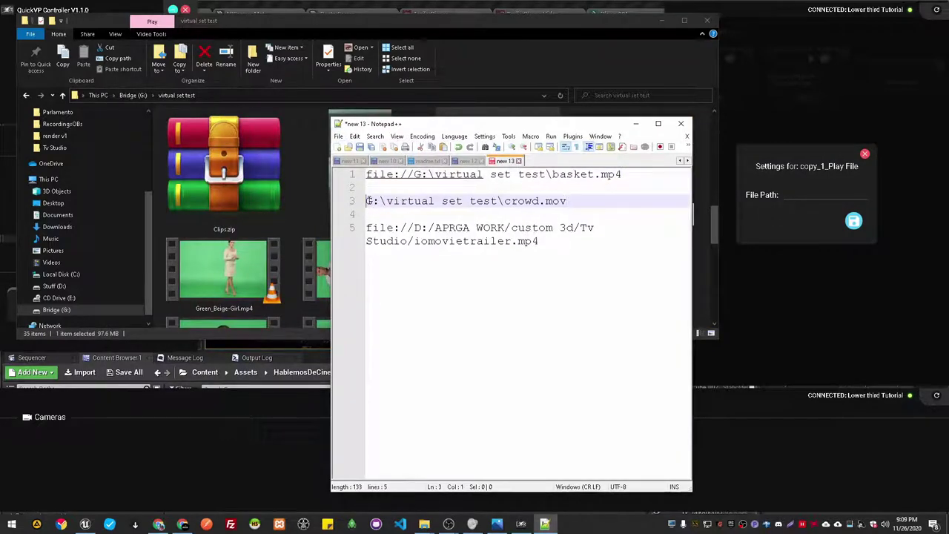
type("file:")
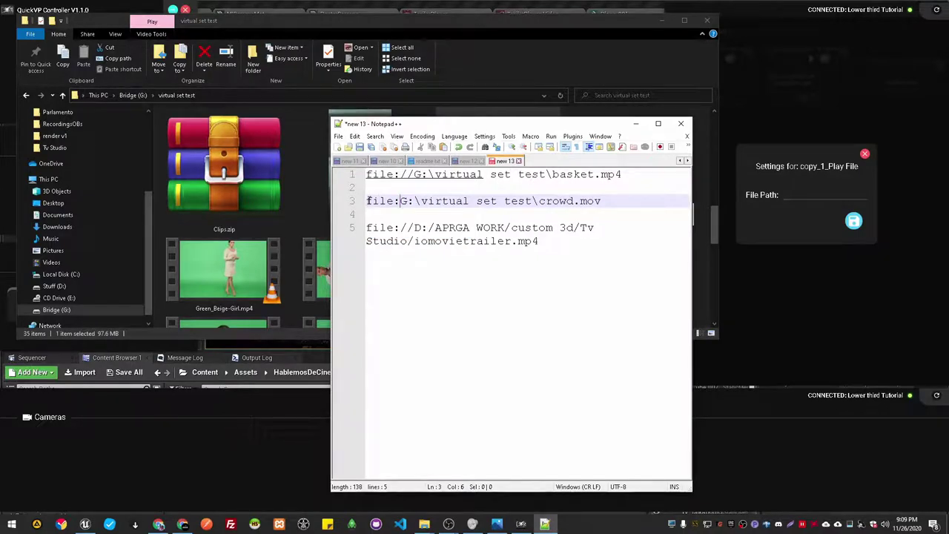
type("//")
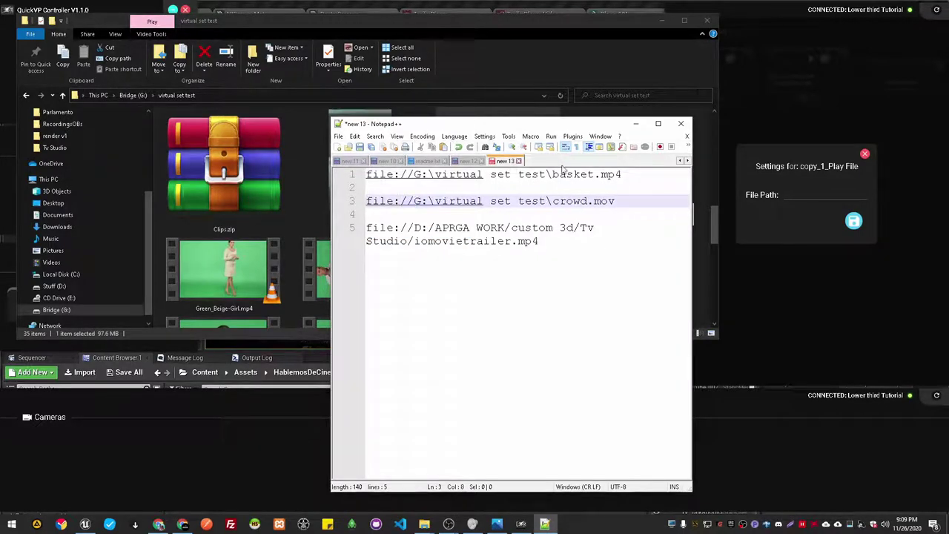
- Put the crowd.mov file URL into the copied Play File program's File Path and save it
left_click_drag(630, 202, 387, 201)
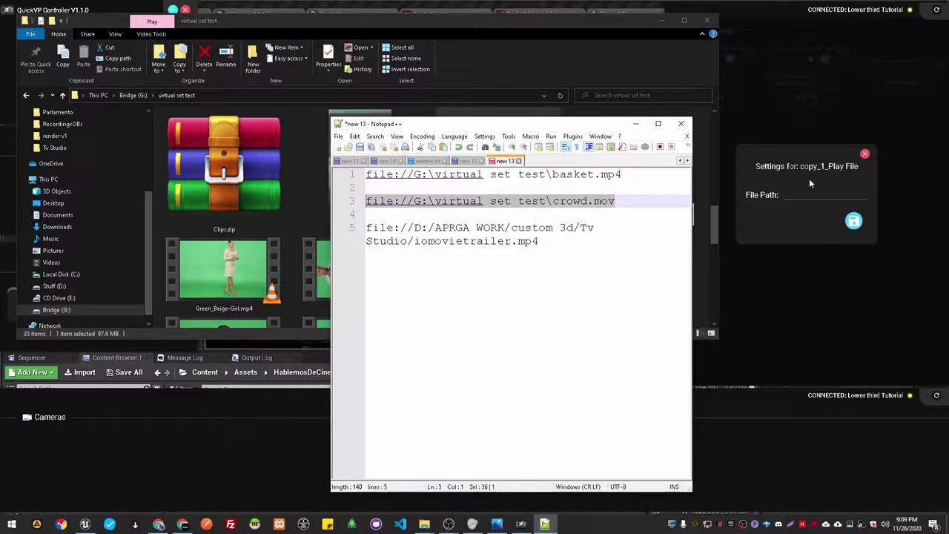
left_click(826, 193)
left_click(853, 222)
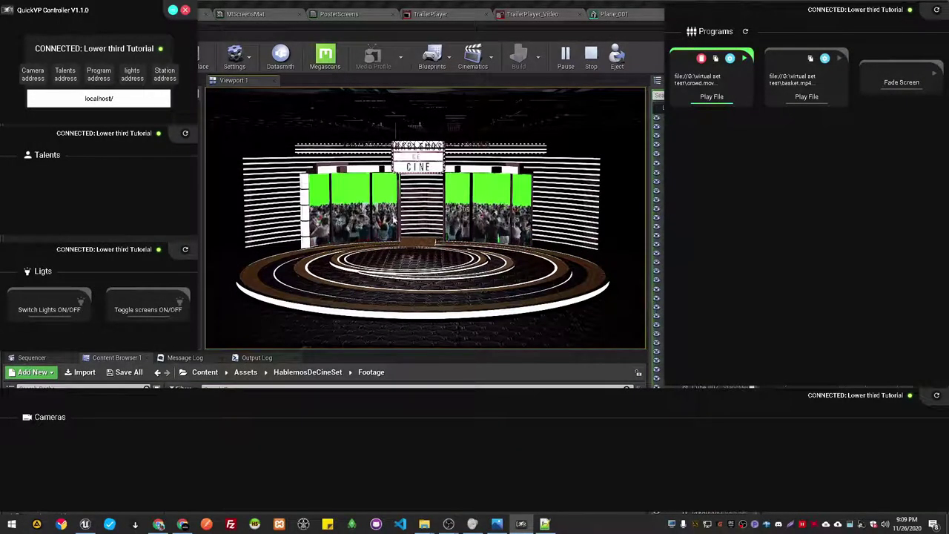
- Switch the studio screens back to the basket Play File clip, then return to the Unreal editor
left_click(798, 86)
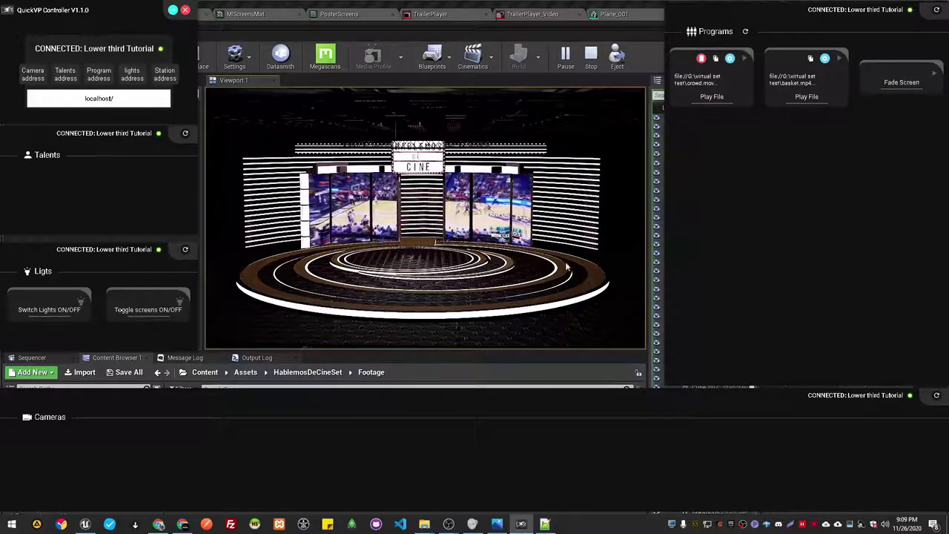
key("alt+Tab")
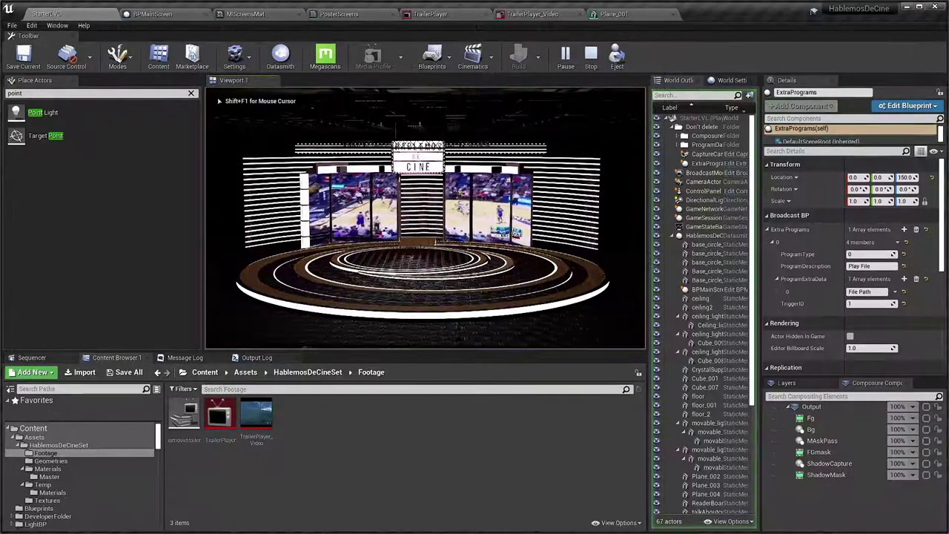
- Bring the Unreal editor forward and stop the Play-in-Editor session of StarterLVL with Esc
key("alt+Tab")
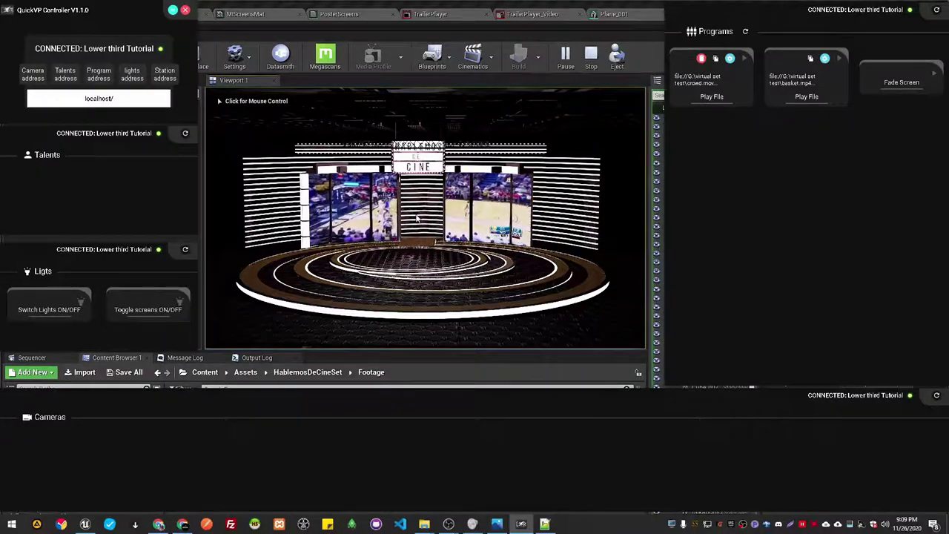
key("alt+Tab")
key("Escape")
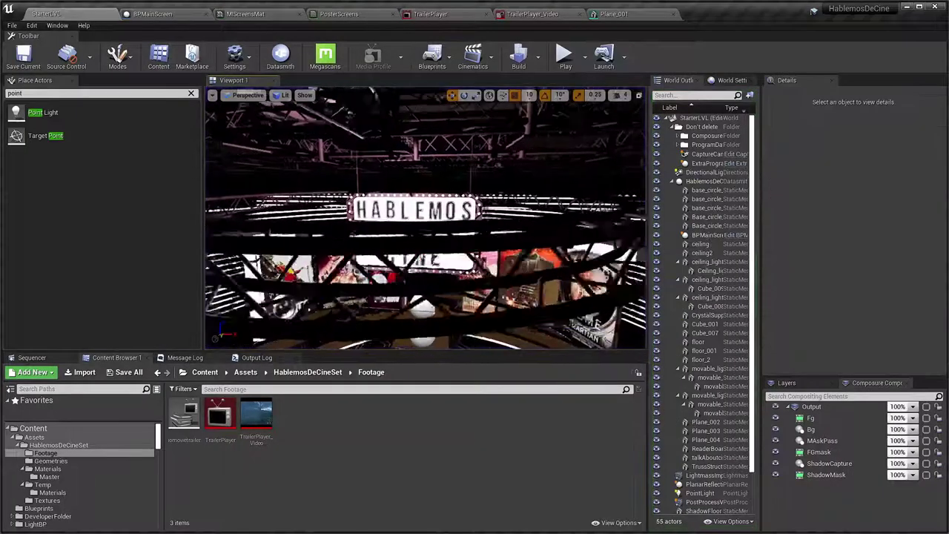